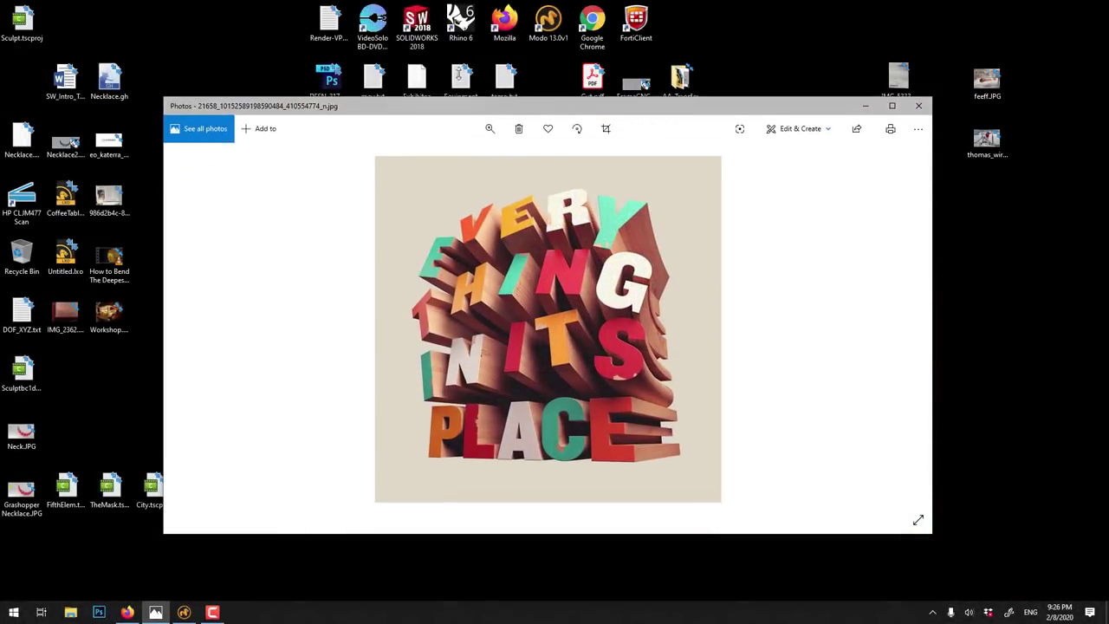
- Zoom in on the coloured wooden lettering reference image, inspect it, and minimise the viewer
click(499, 73)
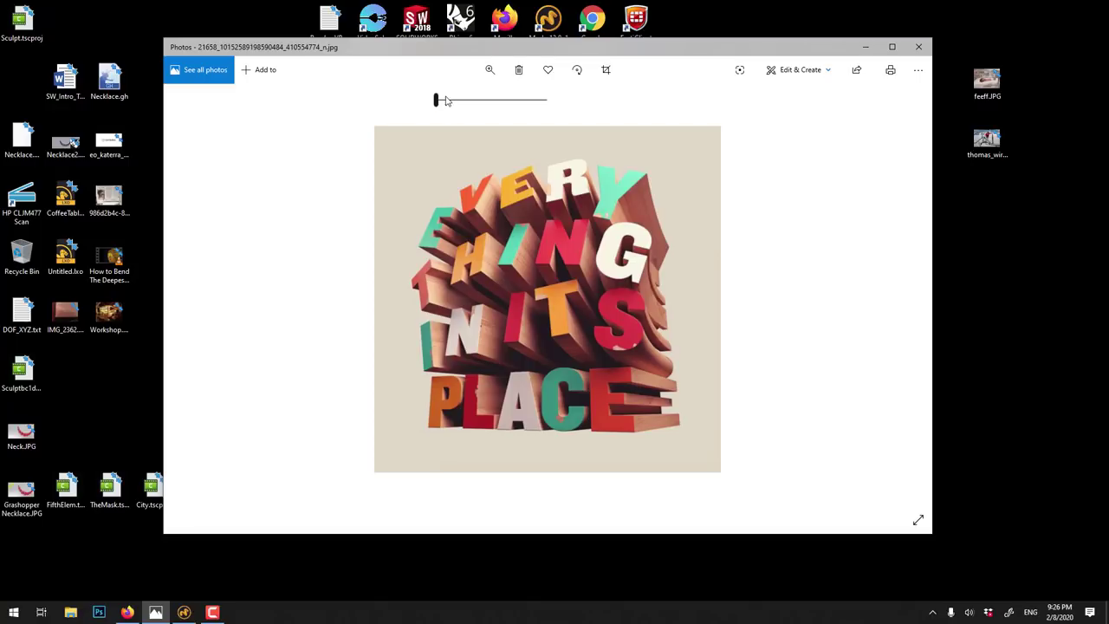
drag(436, 98, 450, 101)
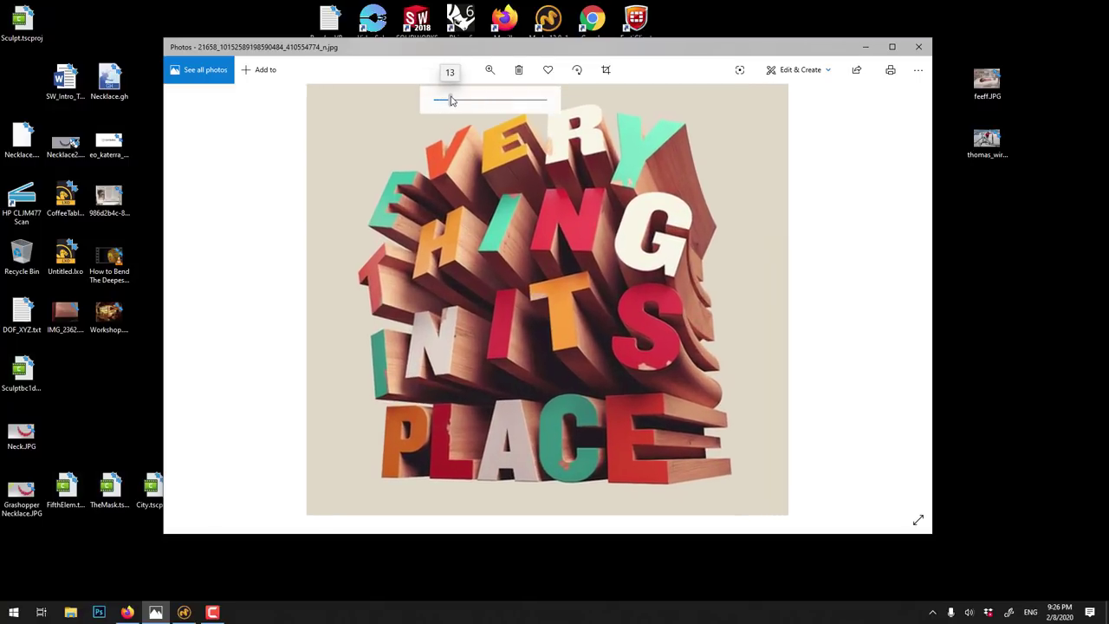
drag(548, 55, 535, 65)
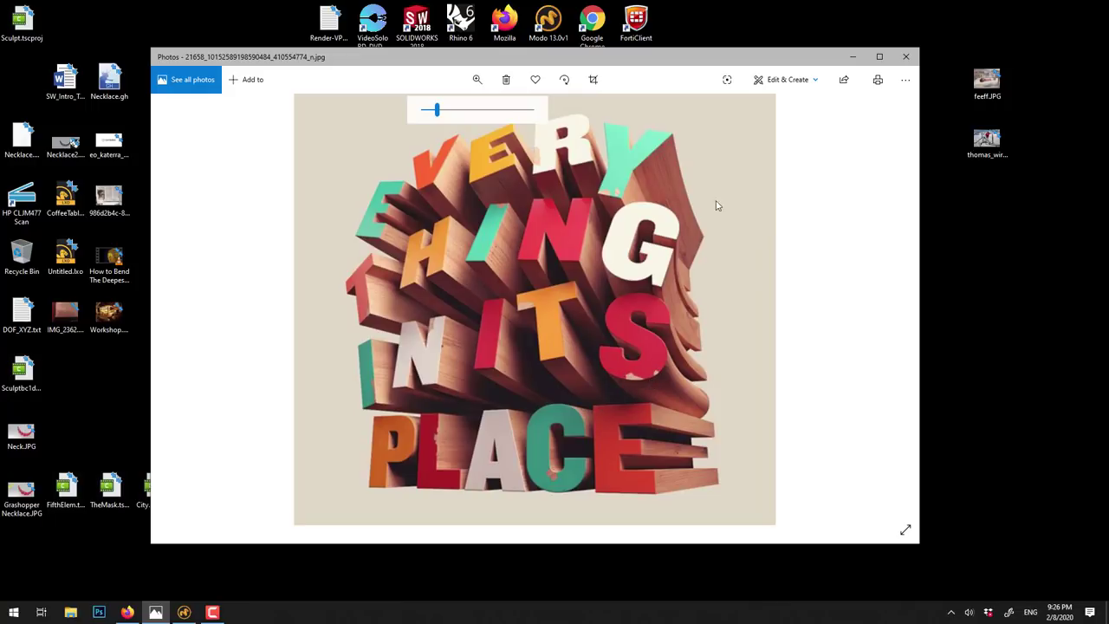
click(853, 57)
- Open the wood texture images b.jpg and a.jpg from the desktop for viewing
click(724, 200)
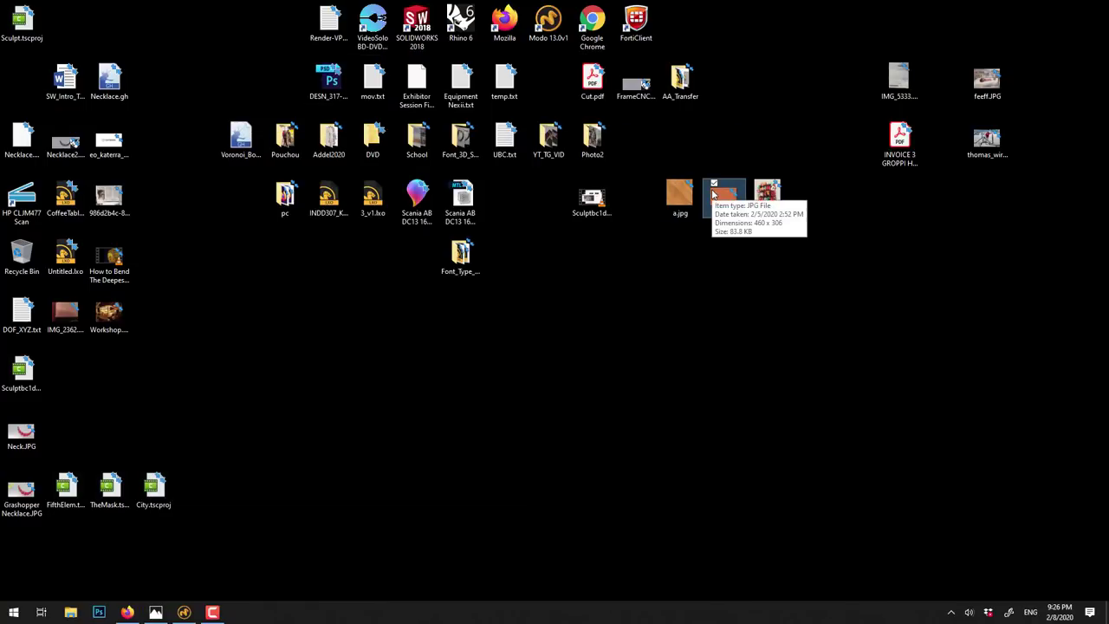
double_click(717, 197)
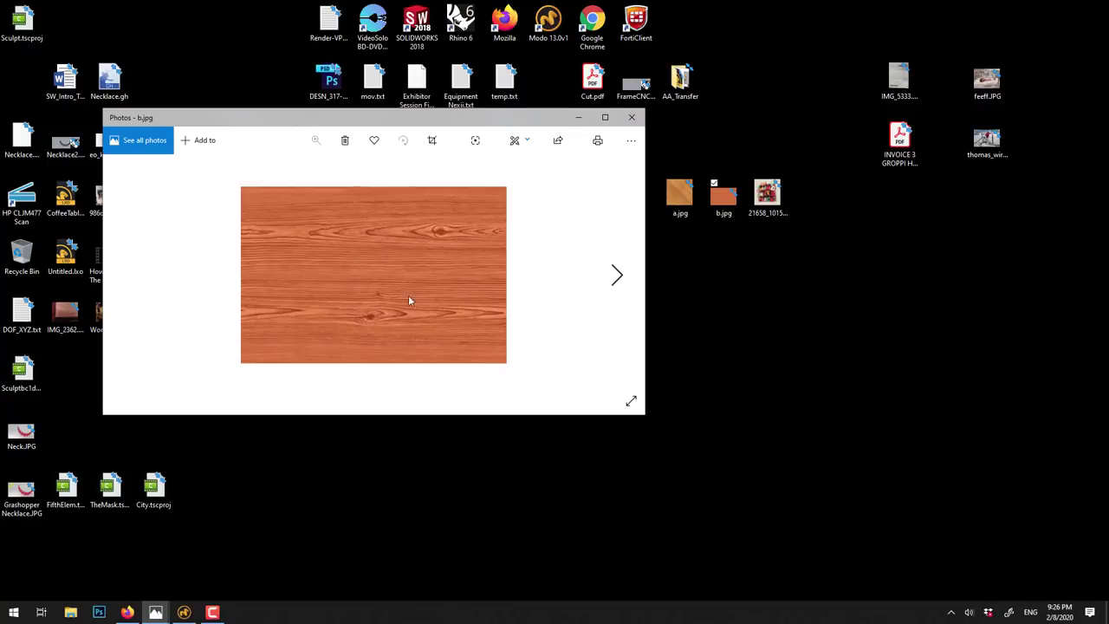
click(670, 192)
double_click(675, 195)
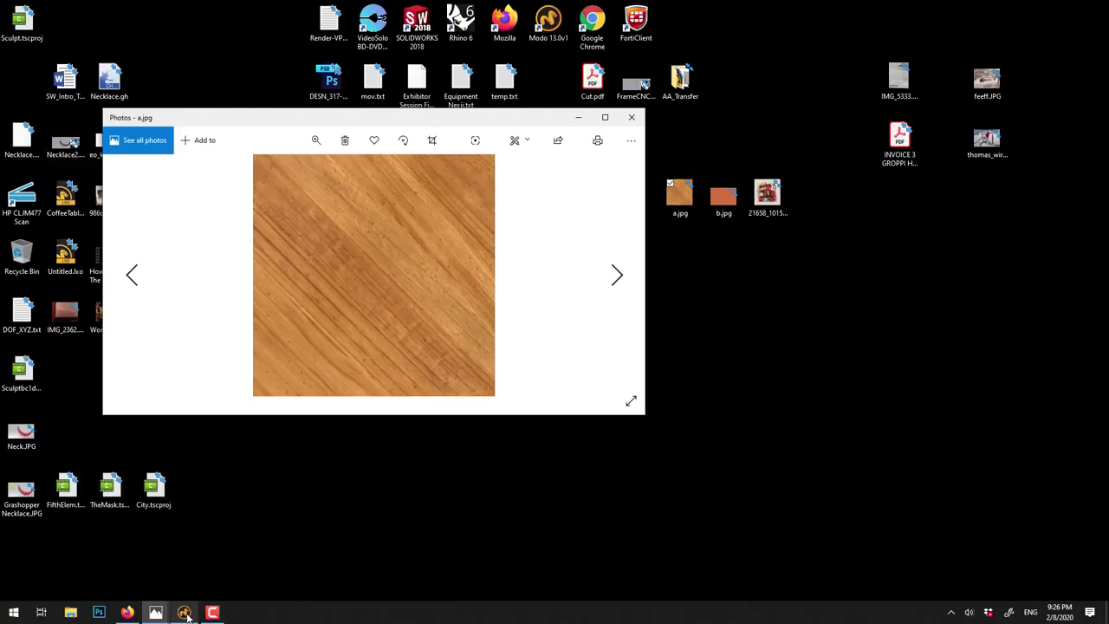
- Switch to Firefox and save the CLT and Glulam wood texture image to the Desktop as clt-texture-featured.jpg
click(127, 613)
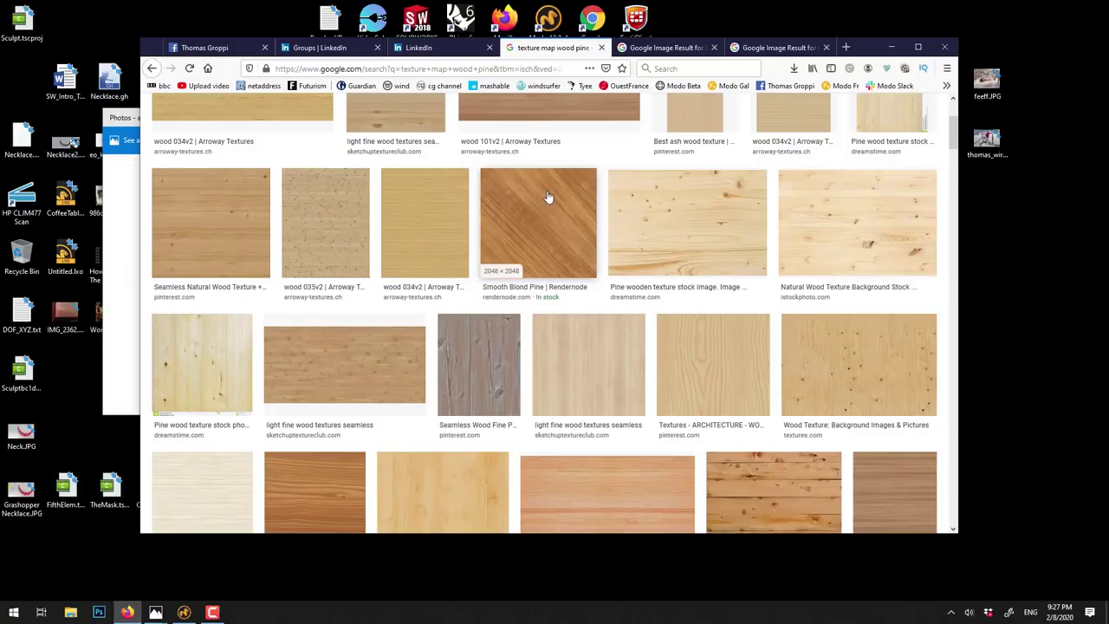
click(663, 47)
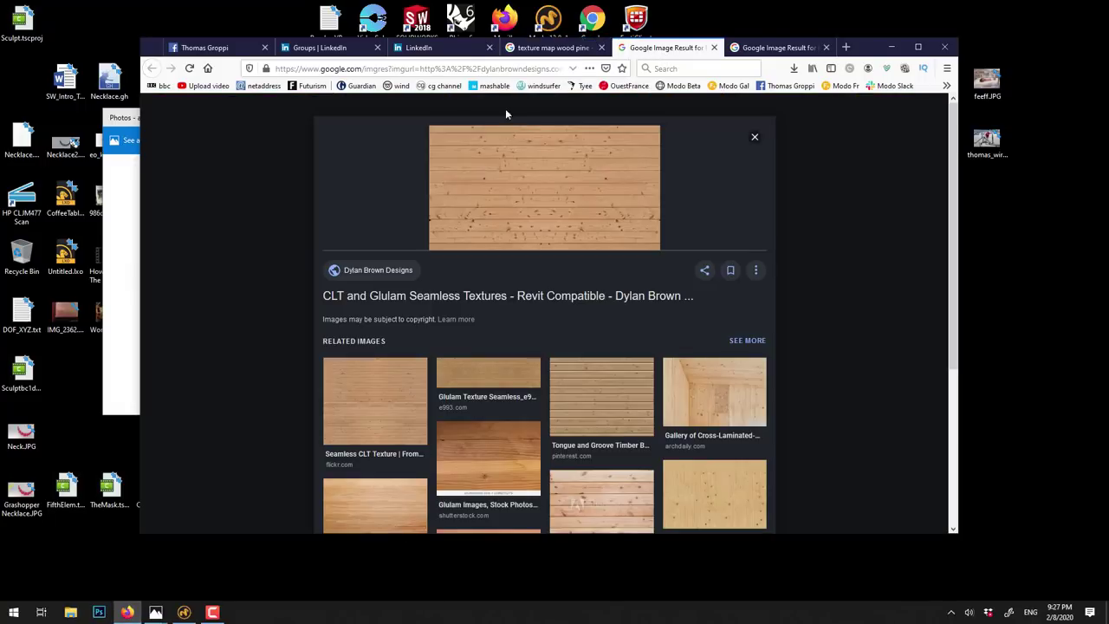
right_click(509, 184)
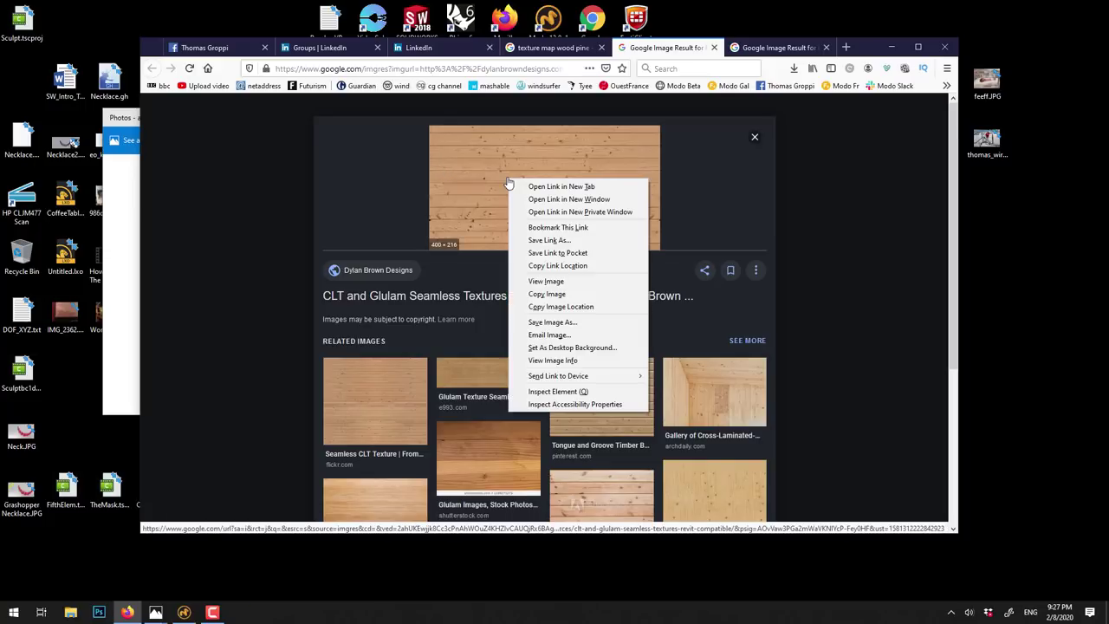
click(551, 321)
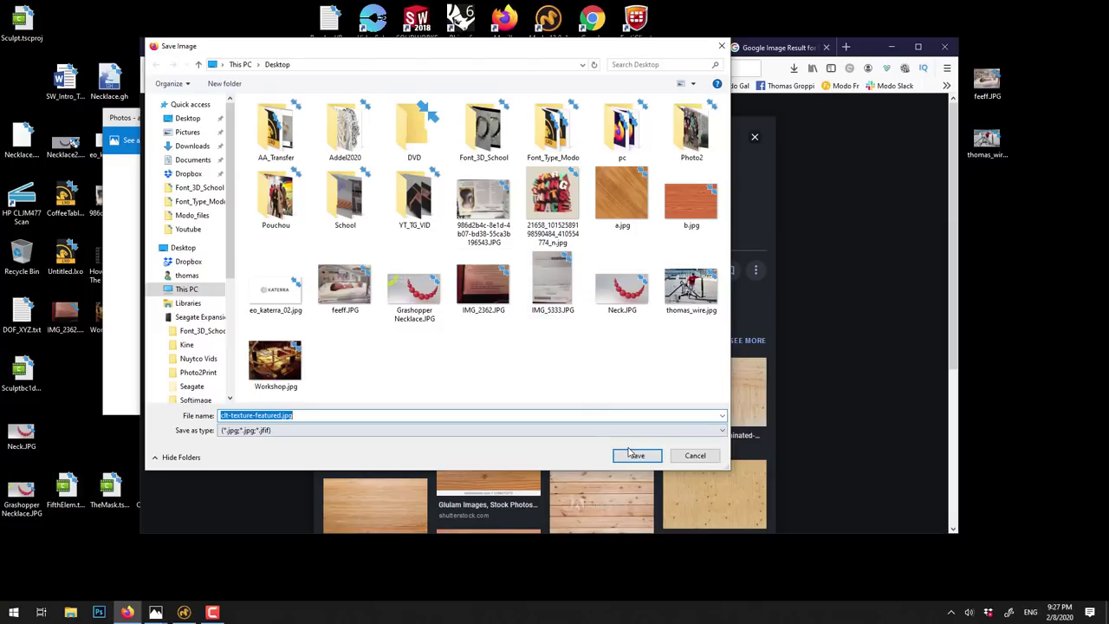
click(634, 454)
- Save the Freepik wood plank image to the Desktop as decorative-background-wood-texture_23-2148210016.jpg
click(776, 50)
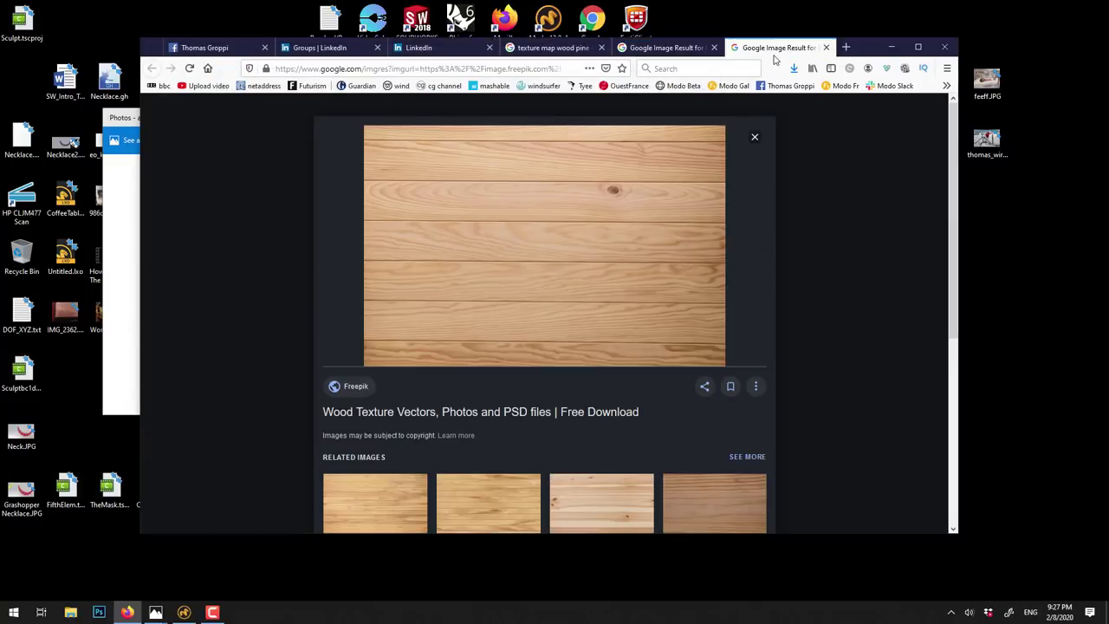
right_click(602, 188)
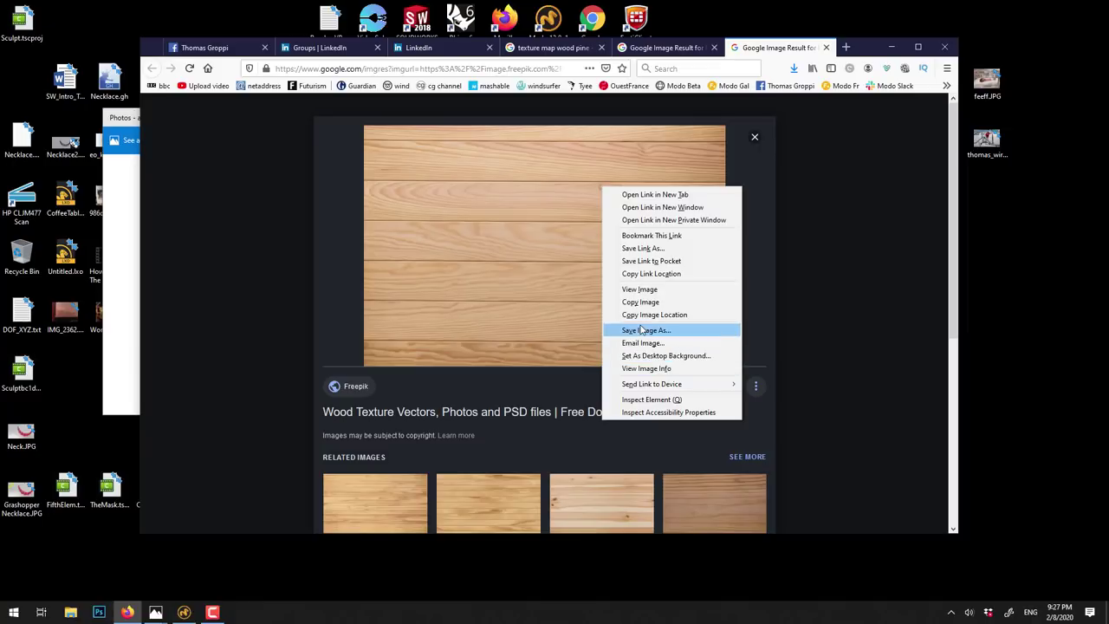
click(640, 330)
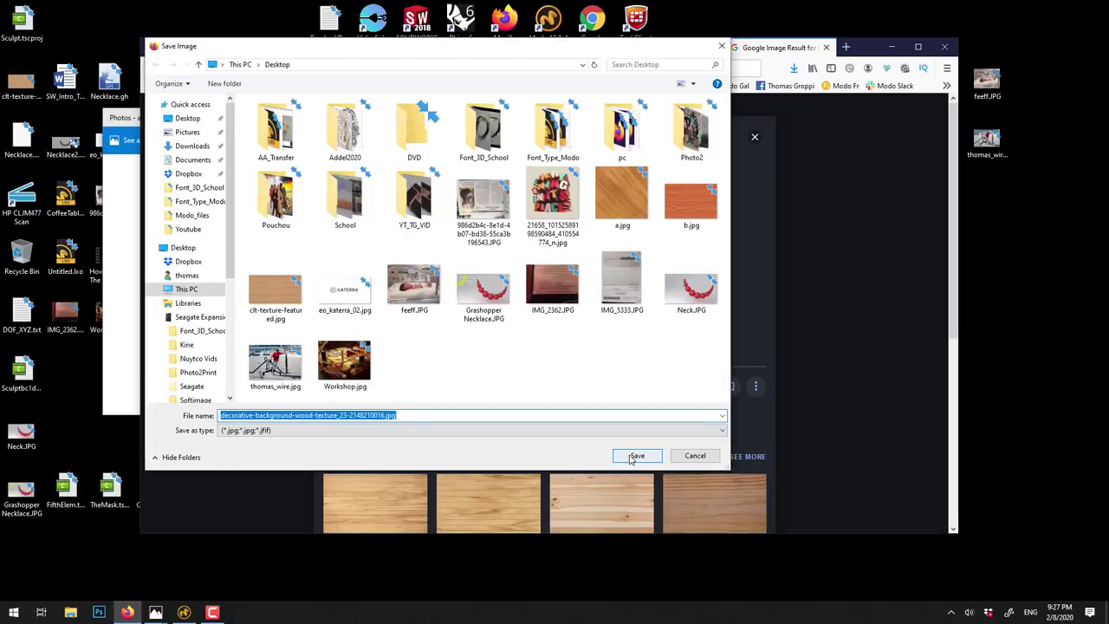
click(635, 456)
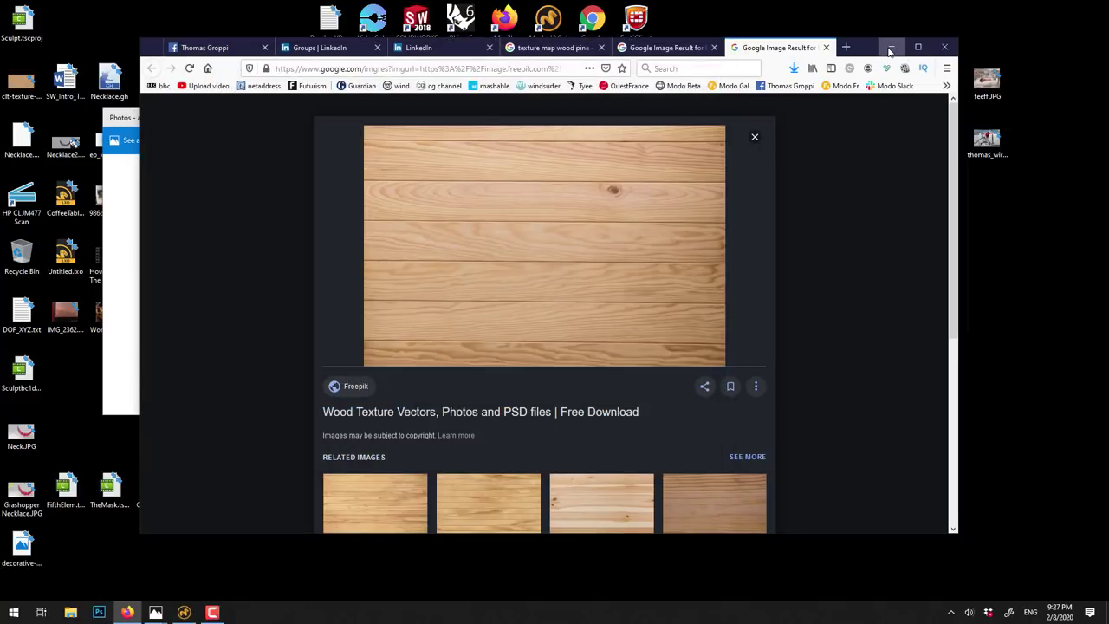
- Minimise the browser, close the open wood texture images, and switch to Modo
click(892, 48)
click(632, 118)
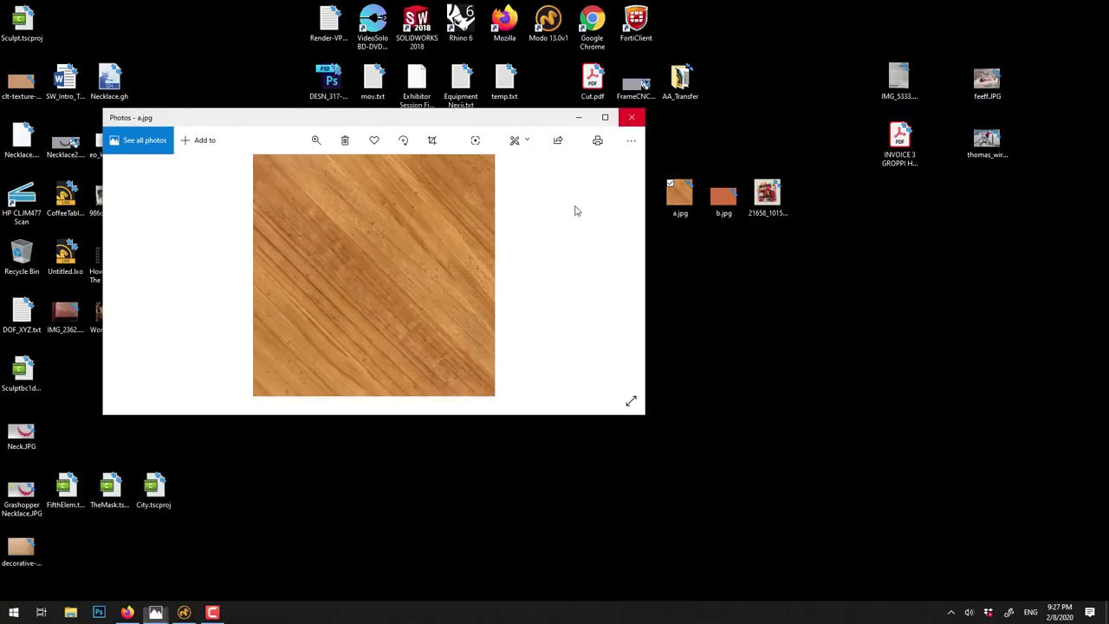
click(631, 117)
click(183, 612)
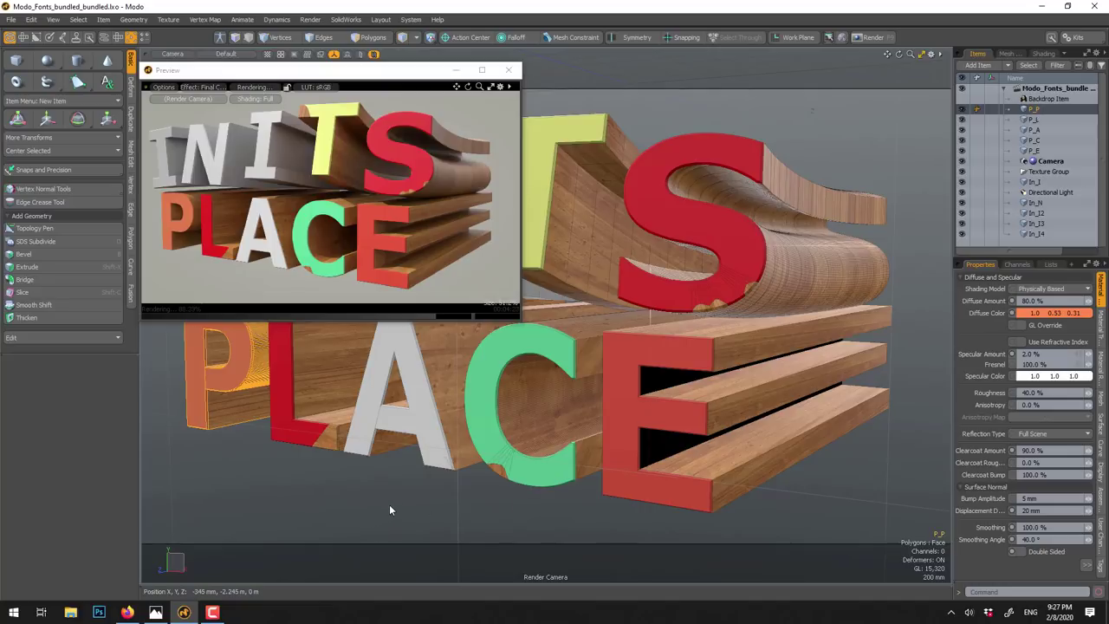
- Examine the finished 3D lettering and the wood grain on its extruded sides from several angles
scroll(392, 509, up, 2)
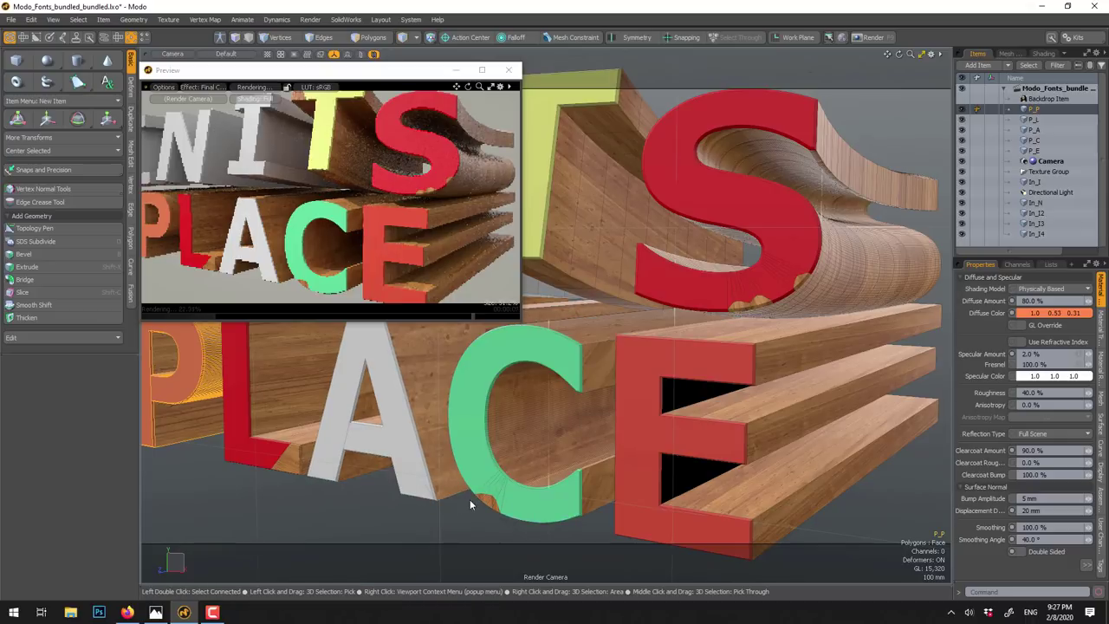
scroll(583, 390, down, 2)
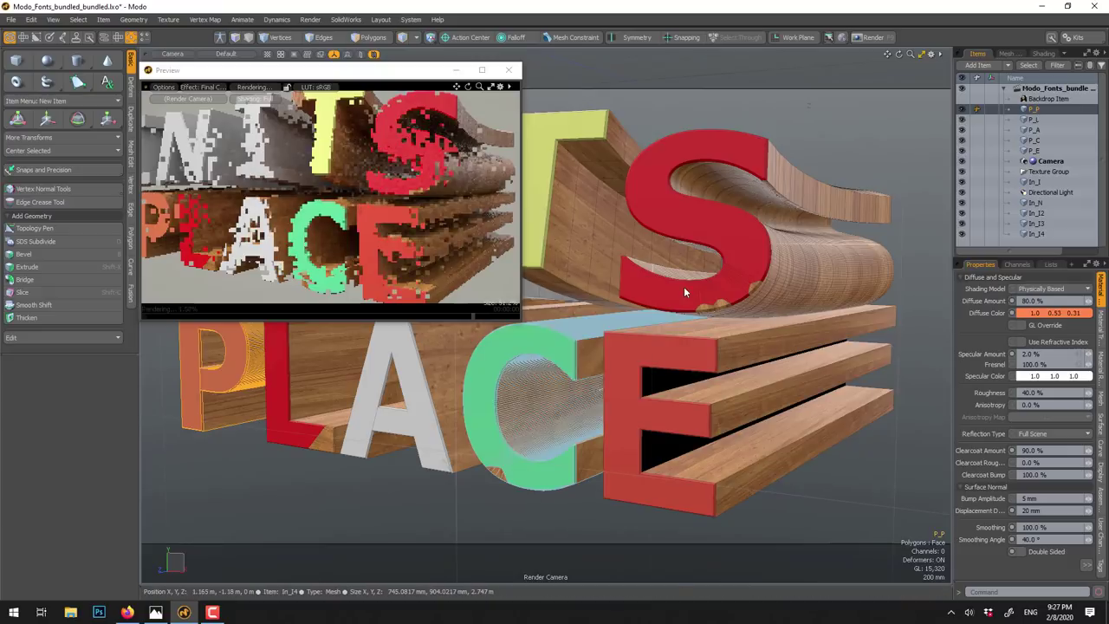
alt+drag(615, 253, 617, 210)
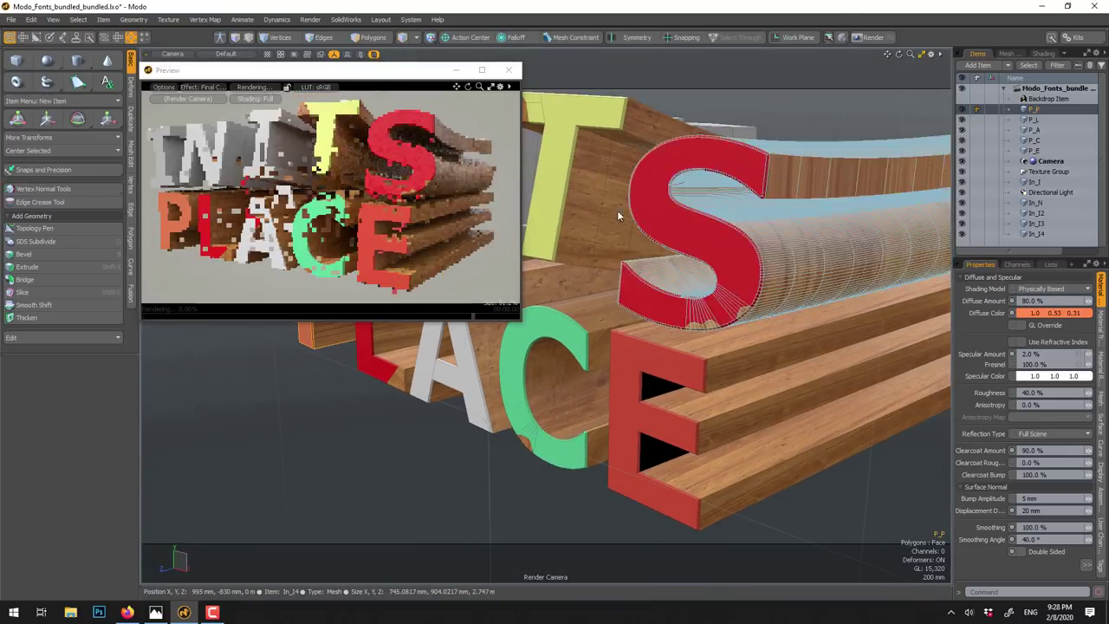
alt+drag(670, 257, 667, 280)
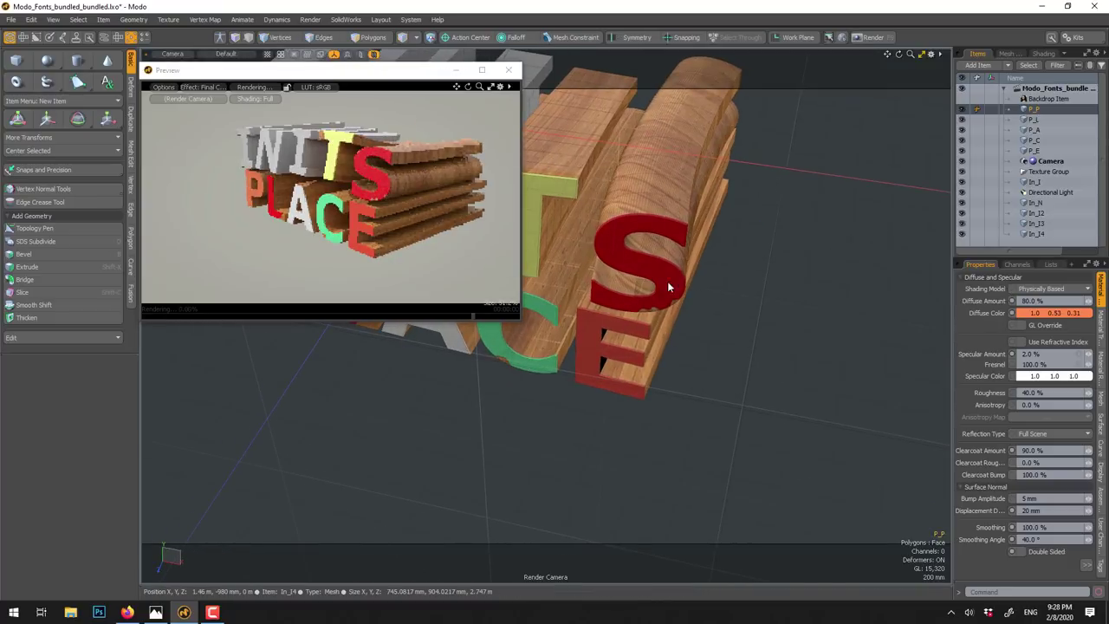
alt+drag(683, 164, 720, 297)
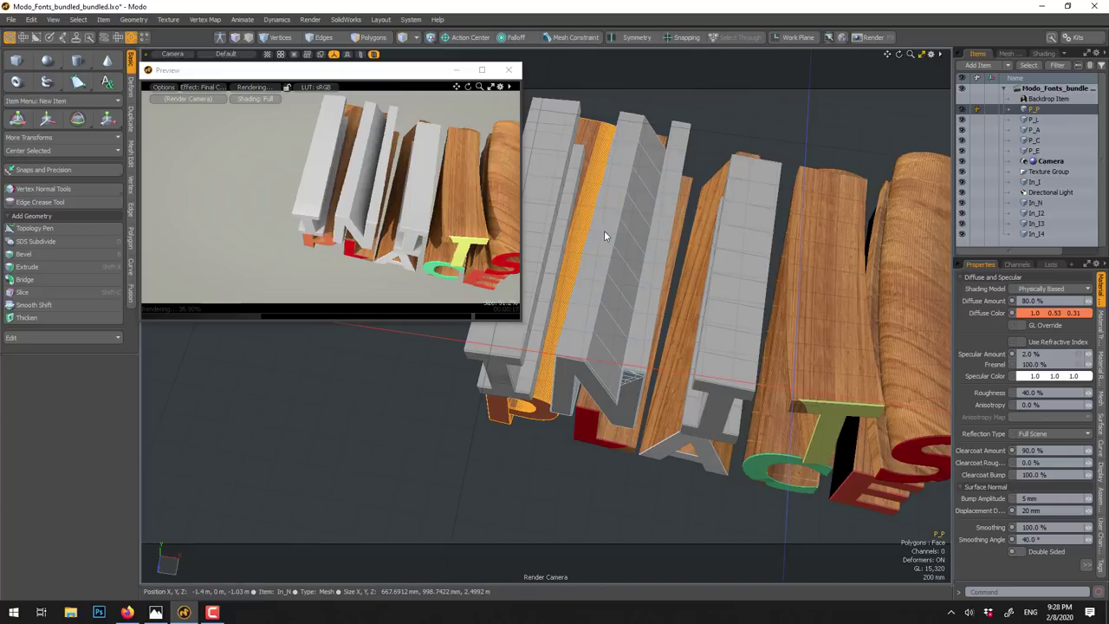
scroll(696, 254, up, 4)
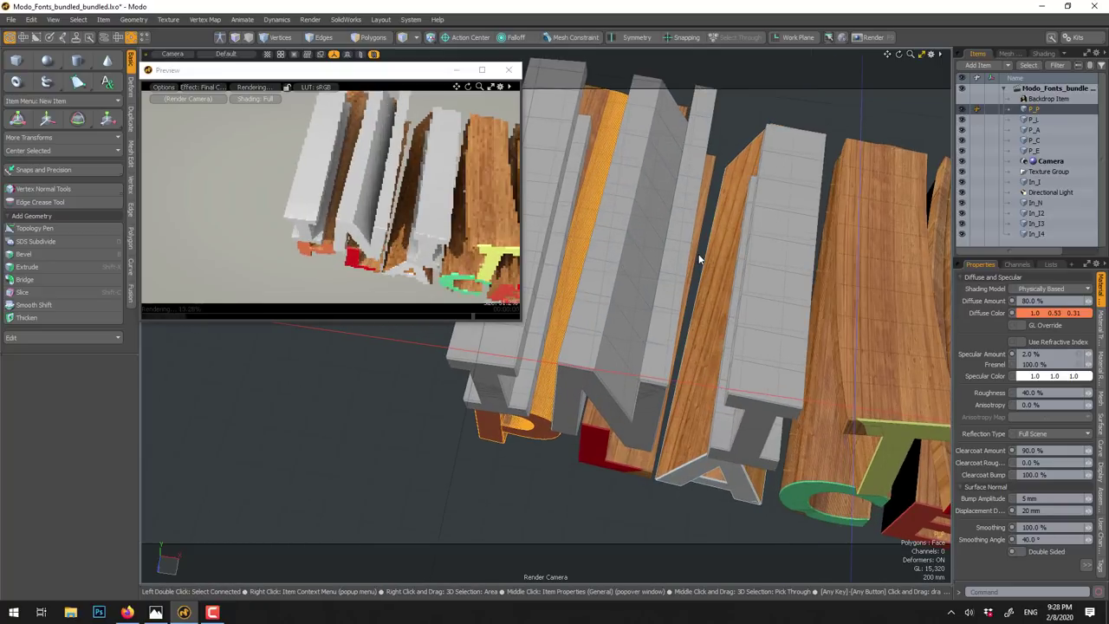
mouse_move(700, 257)
alt+shift+mouse_down()
mouse_move(668, 251)
mouse_move(707, 277)
mouse_move(690, 271)
alt+shift+mouse_up()
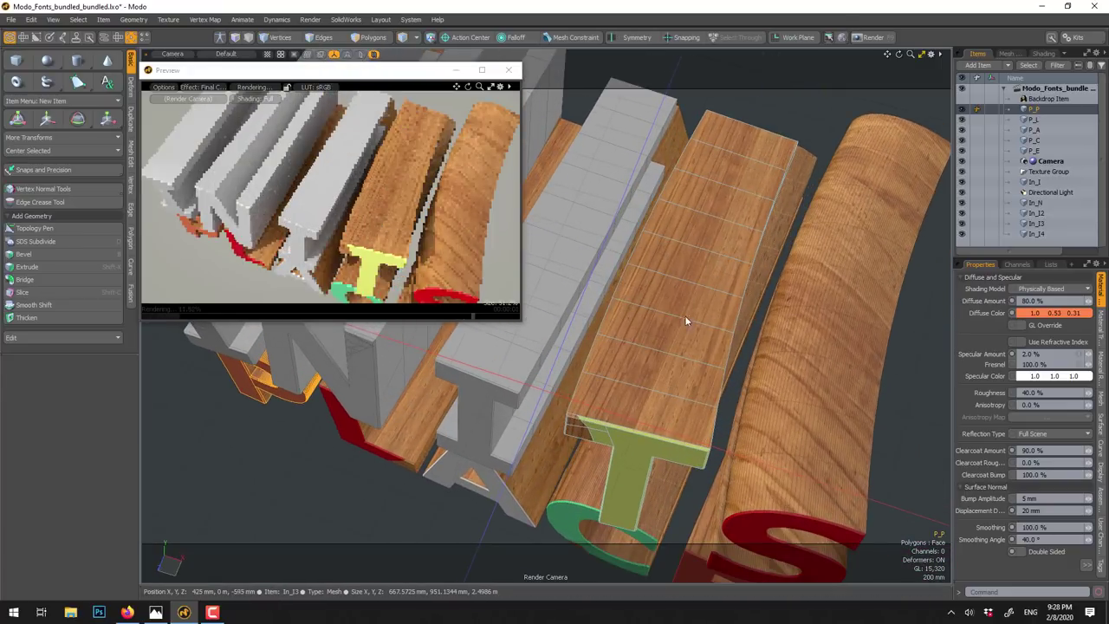
- Show the shader tree's P_T_Wood2 material group and close the render preview
click(1044, 55)
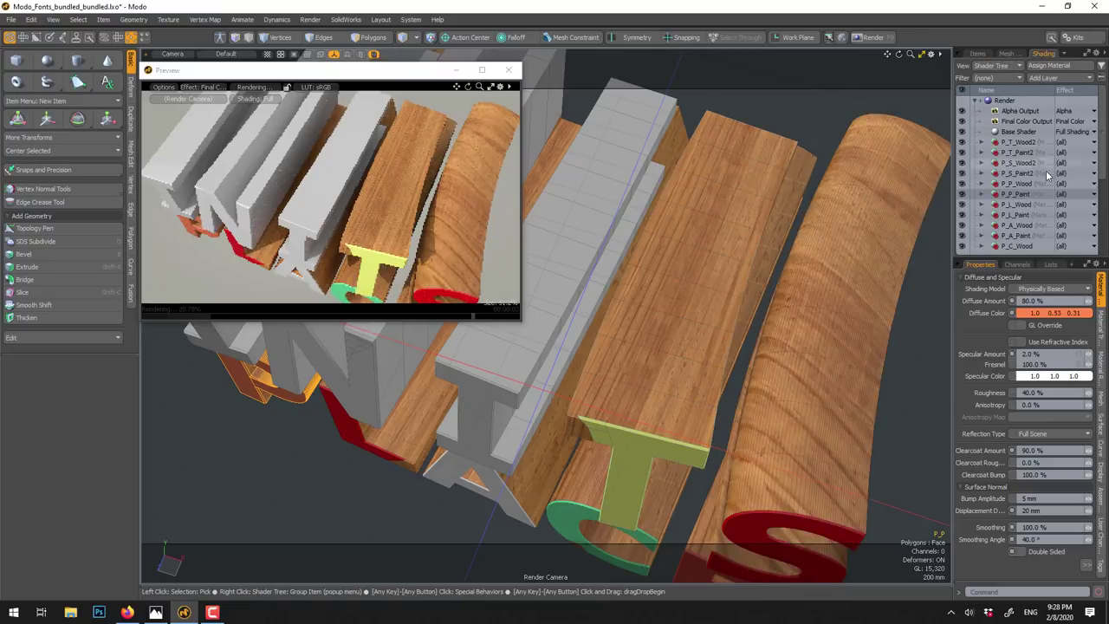
click(1010, 142)
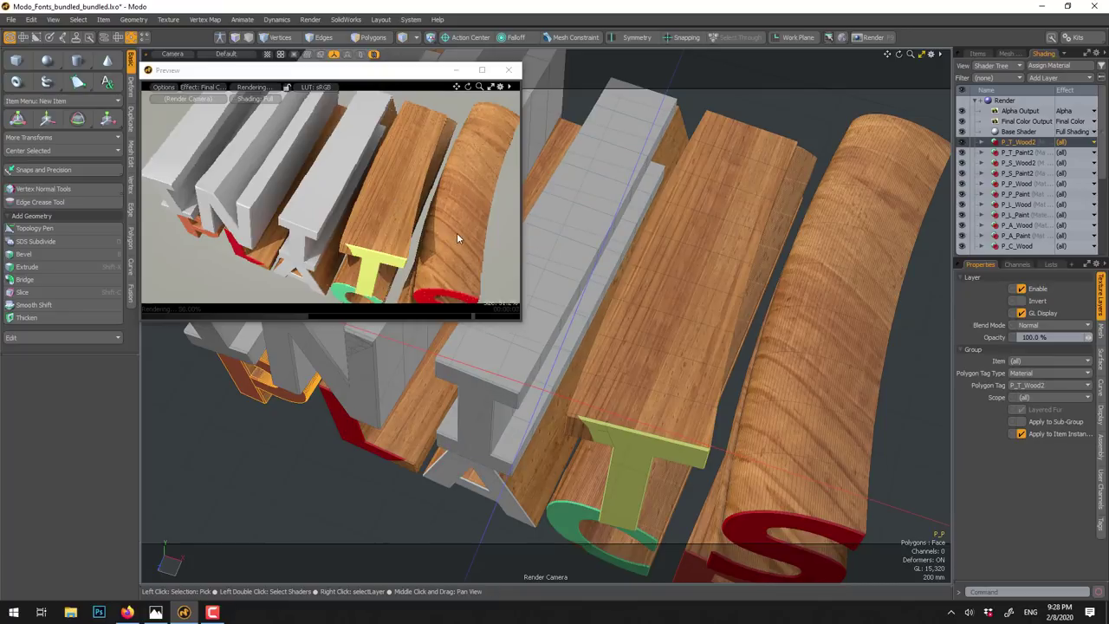
click(518, 73)
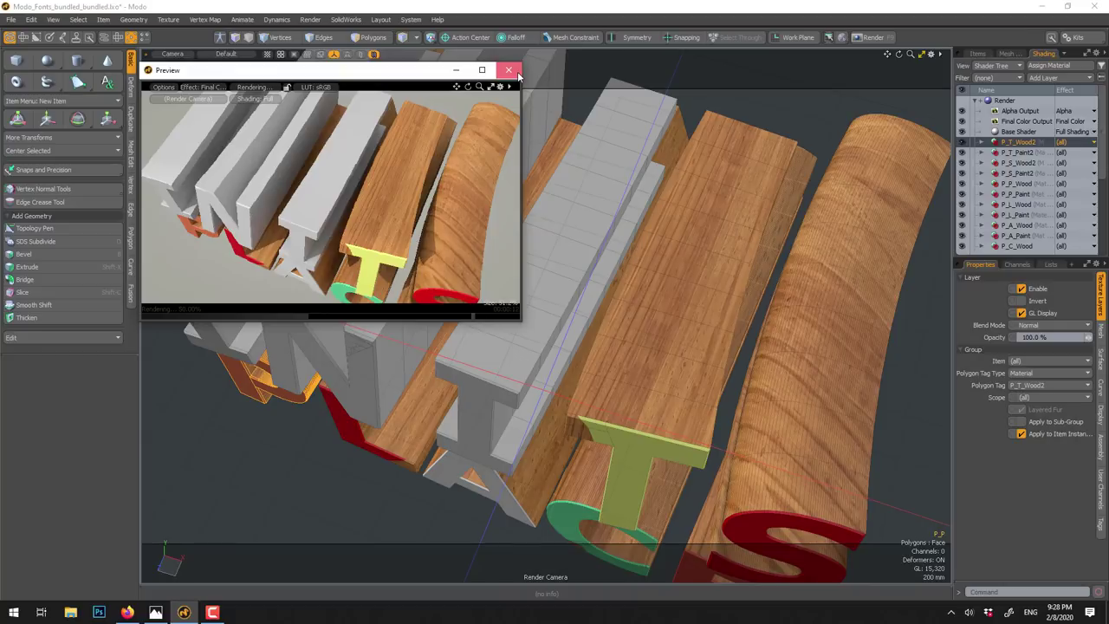
click(509, 70)
- Create a new empty scene and close the Modo_Fonts_bundled_bundled scene without saving its changes
click(981, 54)
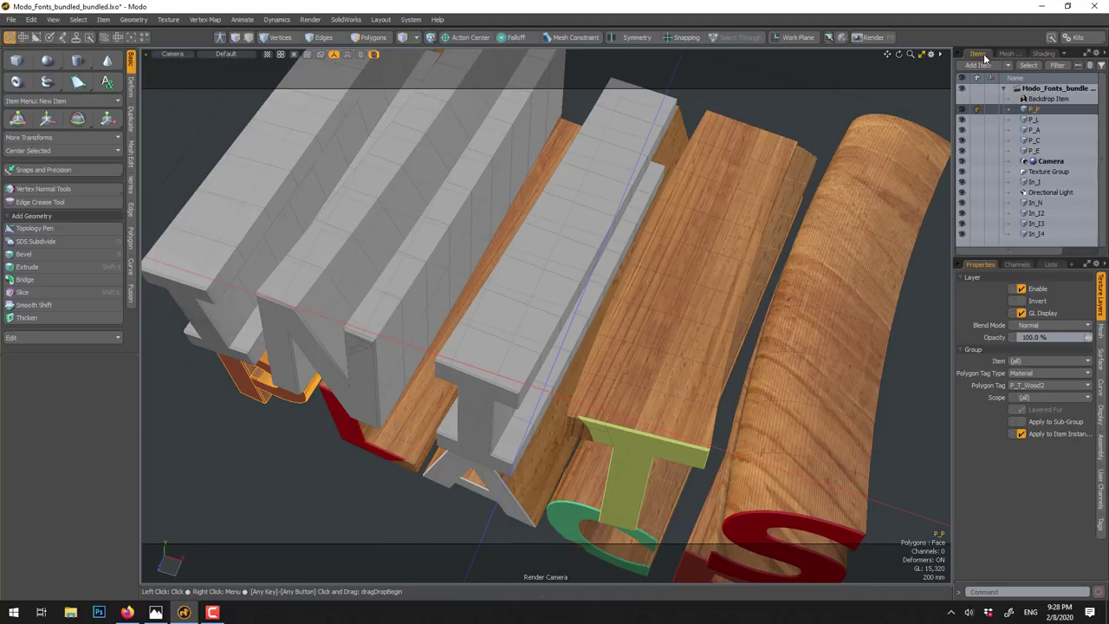
click(9, 20)
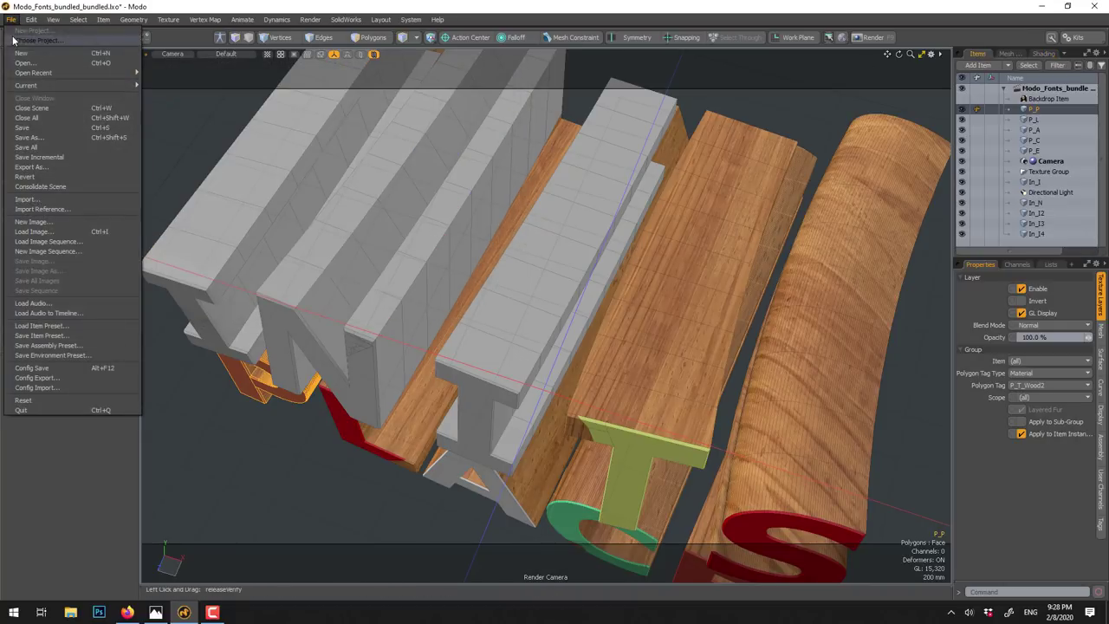
click(18, 57)
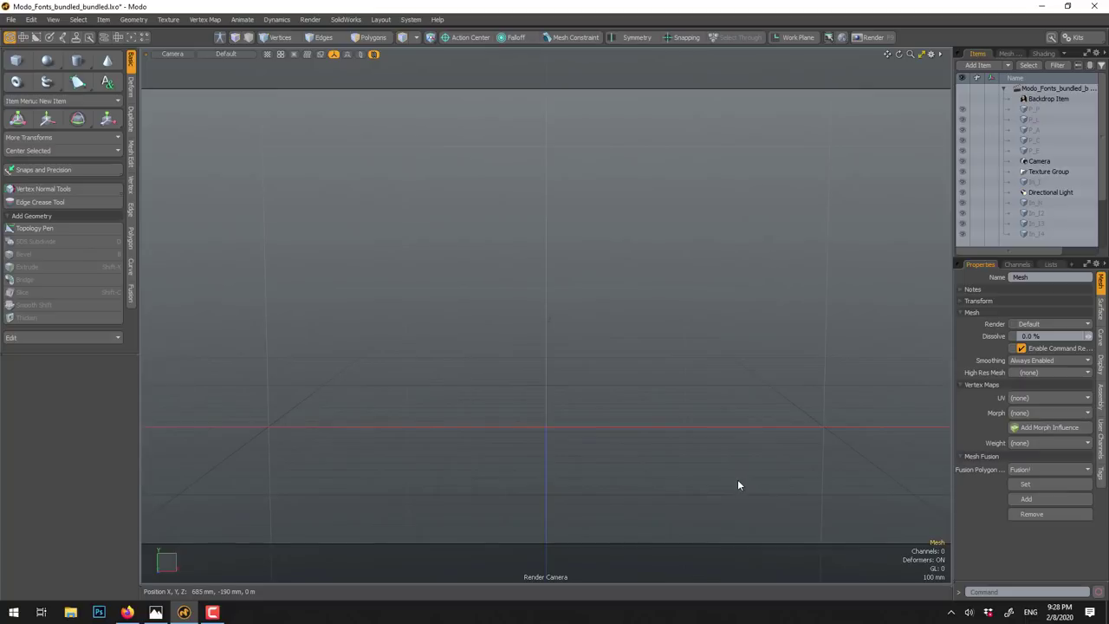
click(1093, 90)
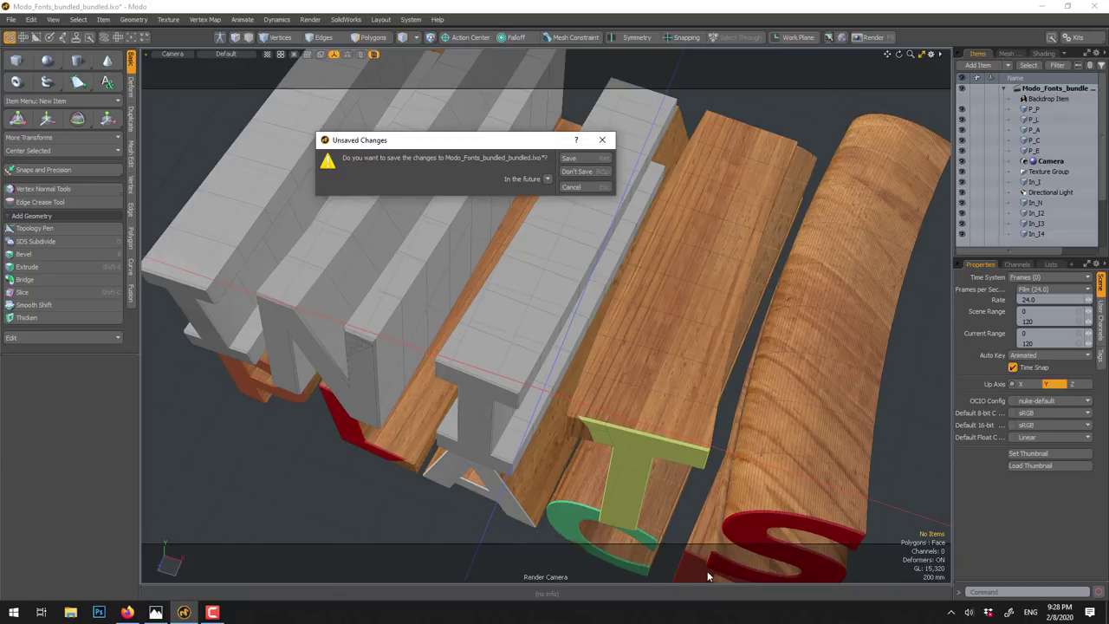
click(579, 171)
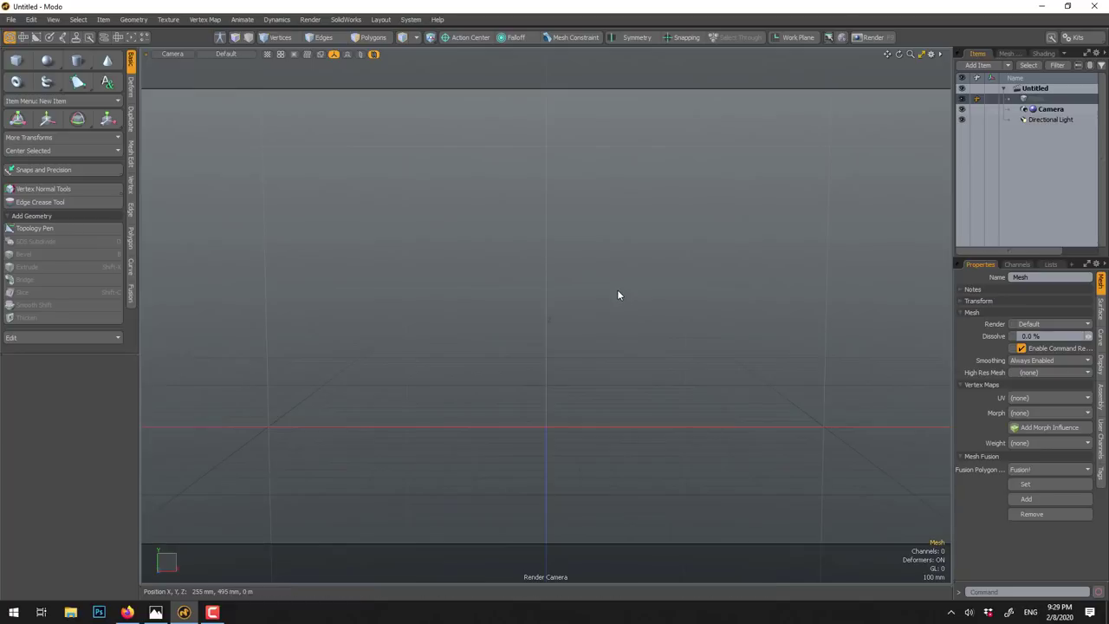
- Place the text "ITS" at the origin with the Text tool, using Verdana Bold, size 1 m and the Z axis
alt+drag(617, 289, 562, 245)
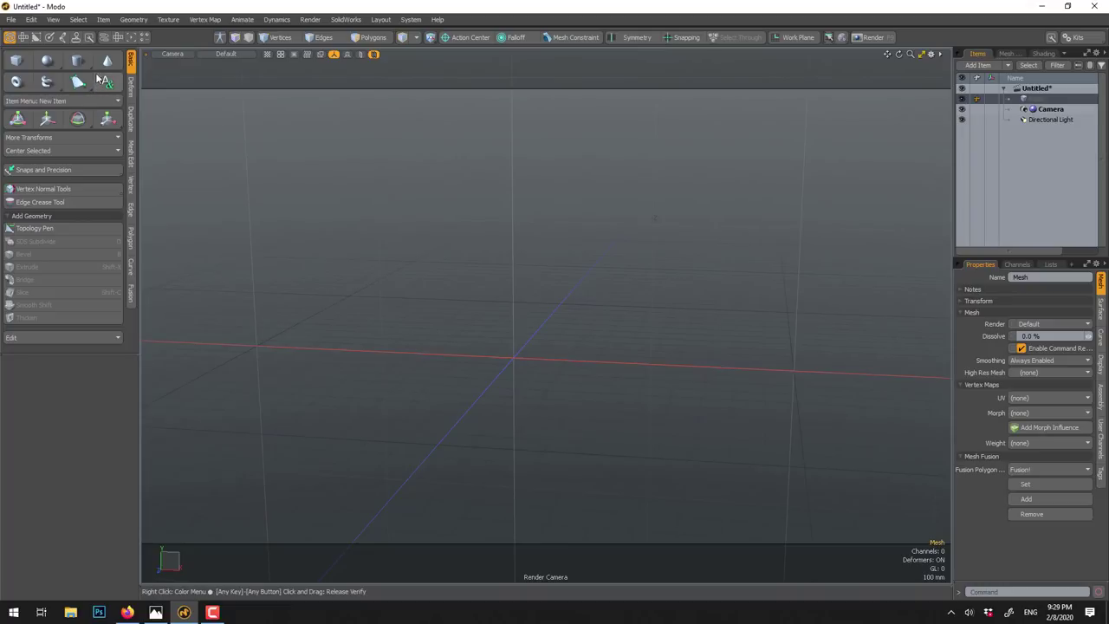
click(107, 81)
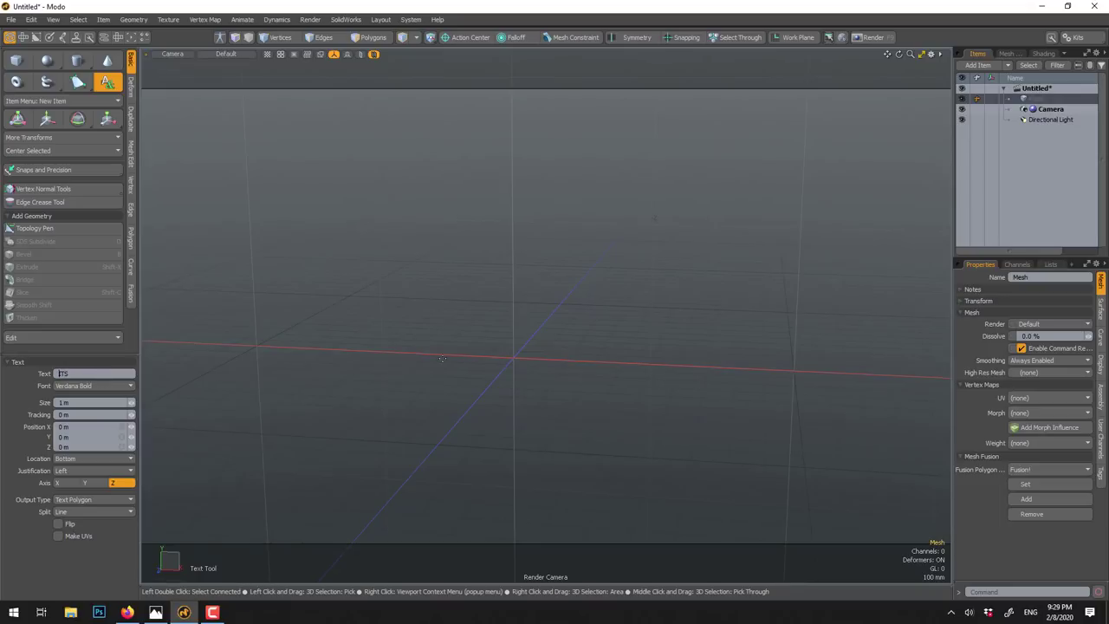
click(518, 360)
scroll(535, 355, down, 3)
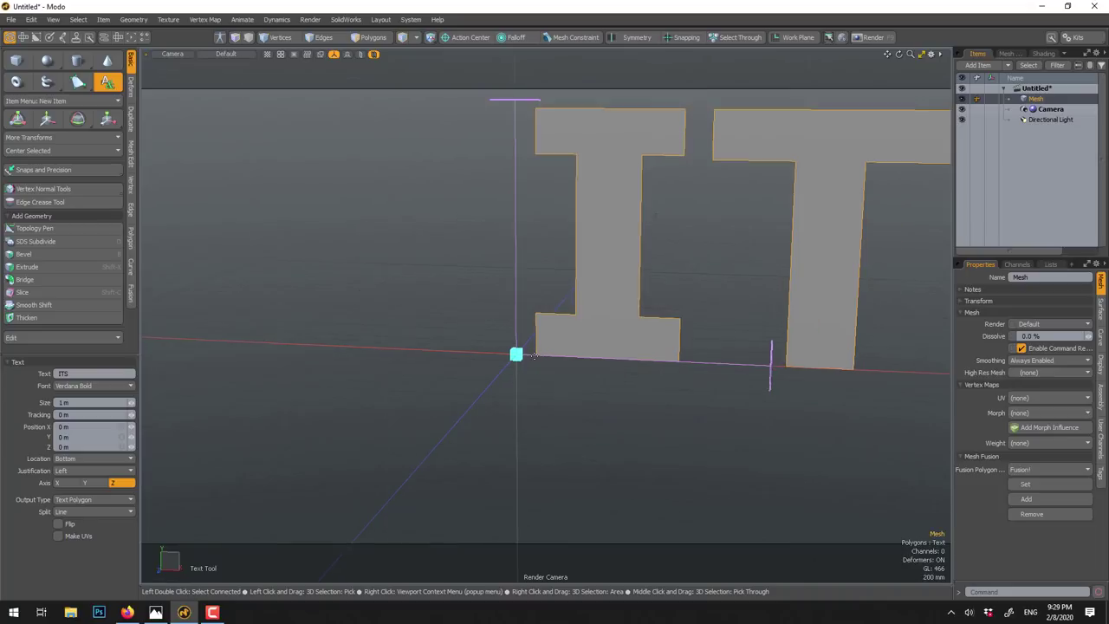
alt+shift+drag(597, 303, 532, 317)
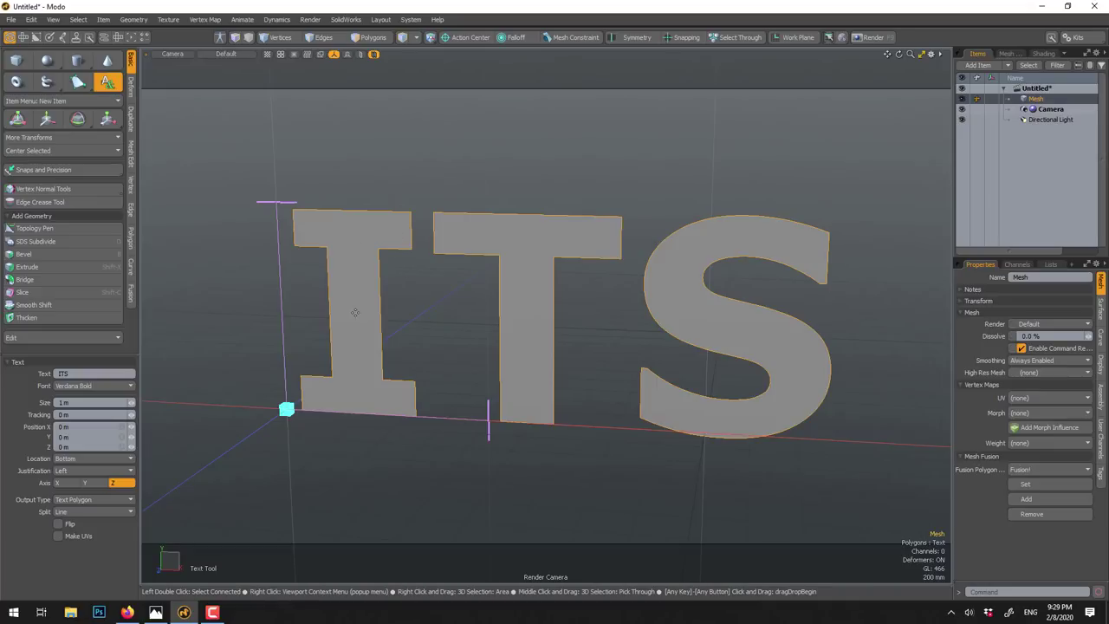
- Browse the Text tool's font list for alternative typefaces and view the ITS lettering
click(132, 386)
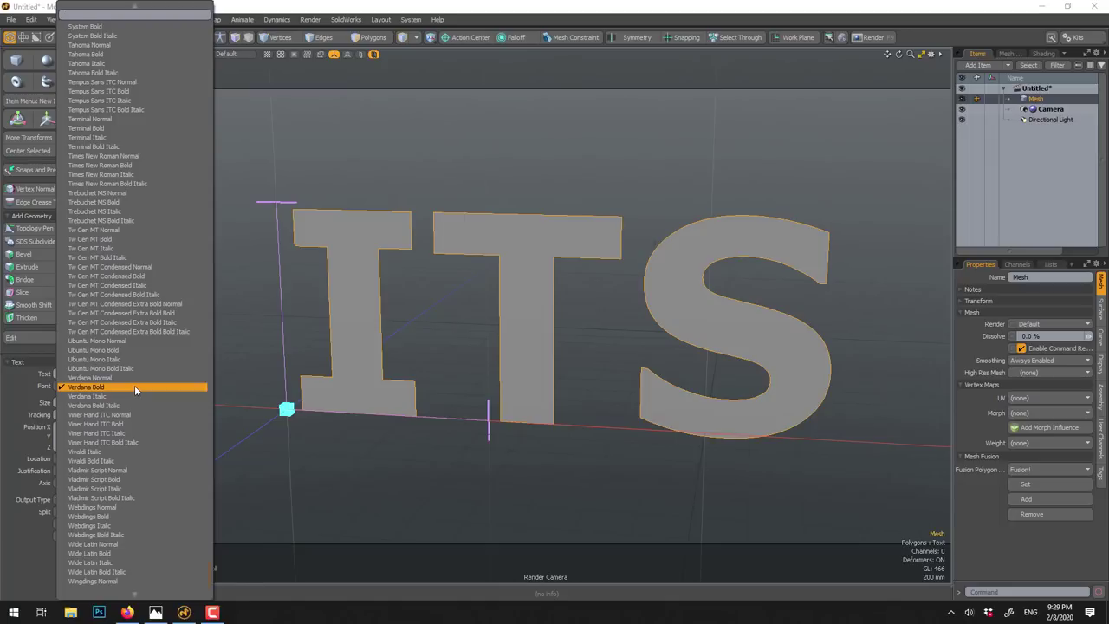
scroll(193, 272, up, 15)
scroll(221, 257, up, 4)
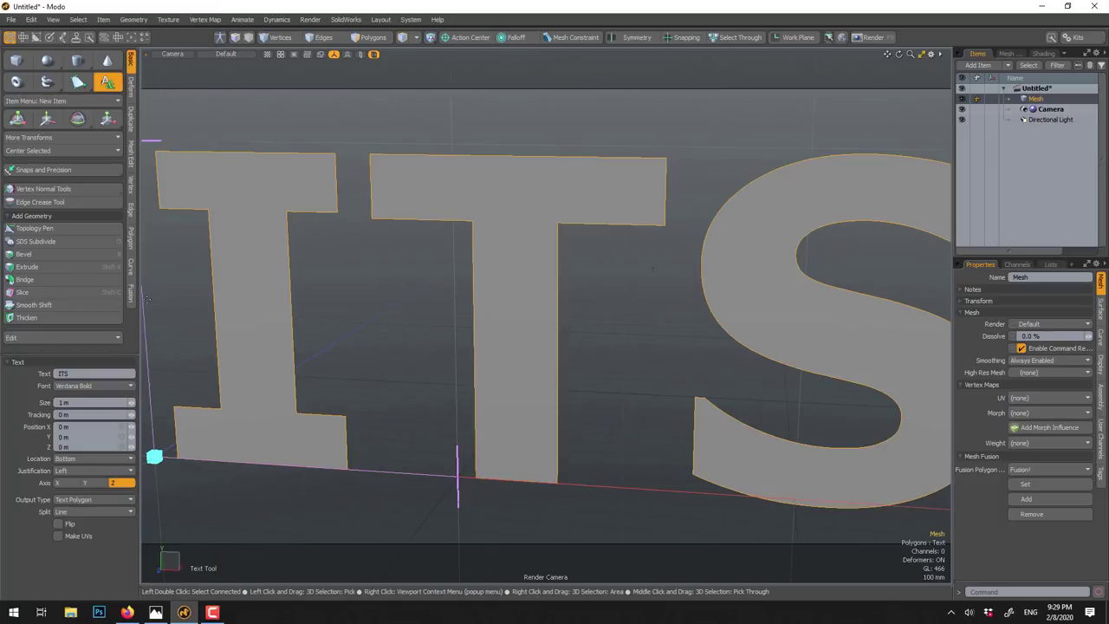
click(110, 386)
scroll(143, 265, up, 10)
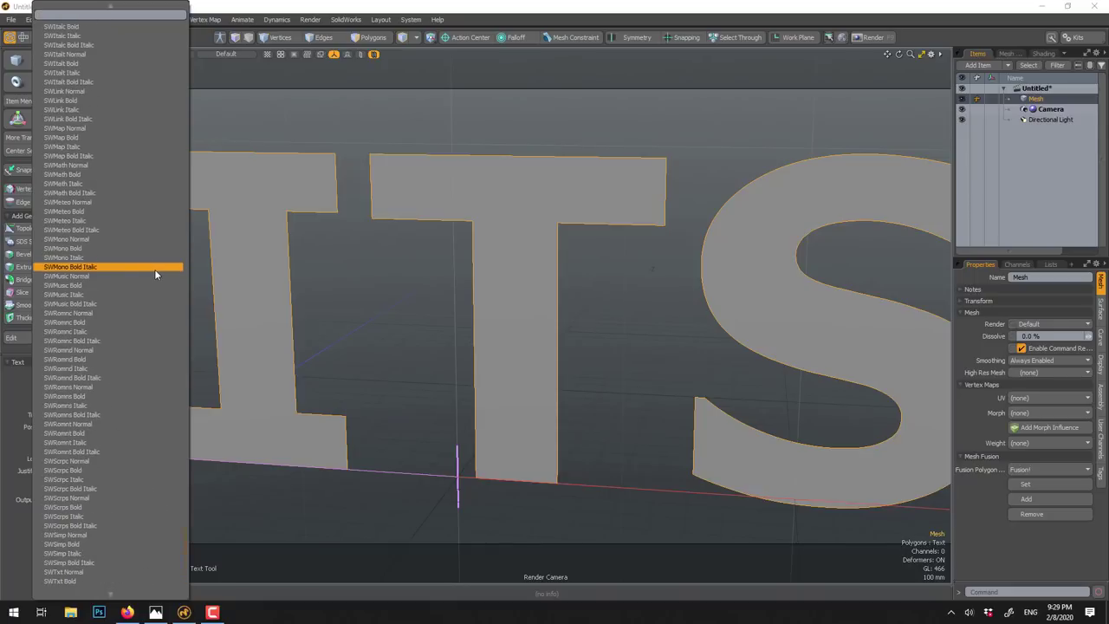
scroll(156, 271, up, 15)
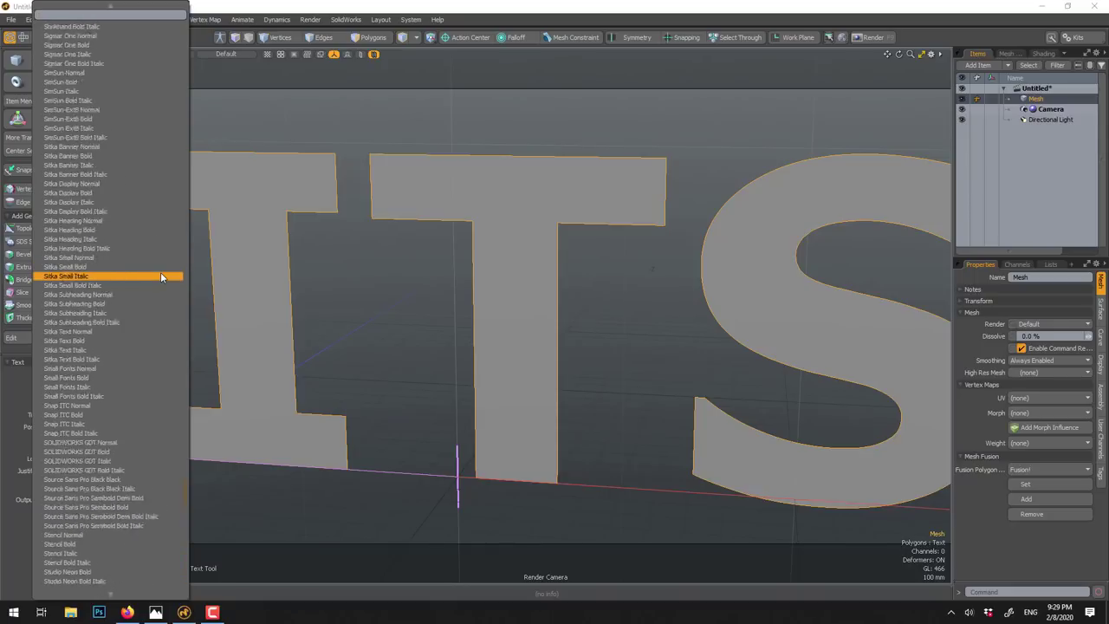
scroll(161, 275, up, 20)
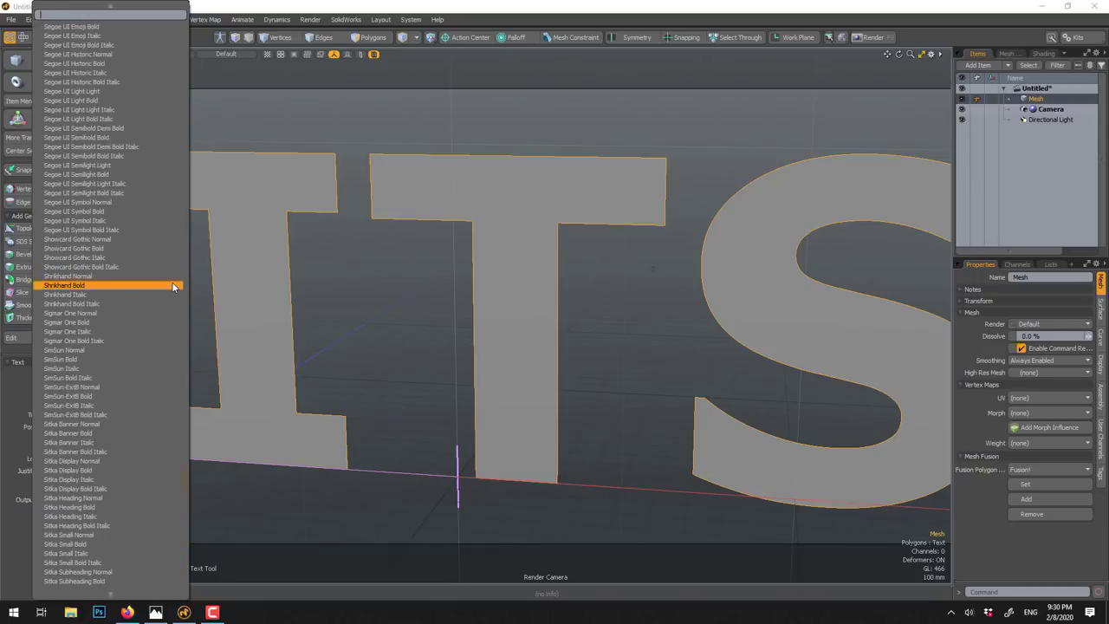
click(288, 6)
scroll(466, 294, down, 2)
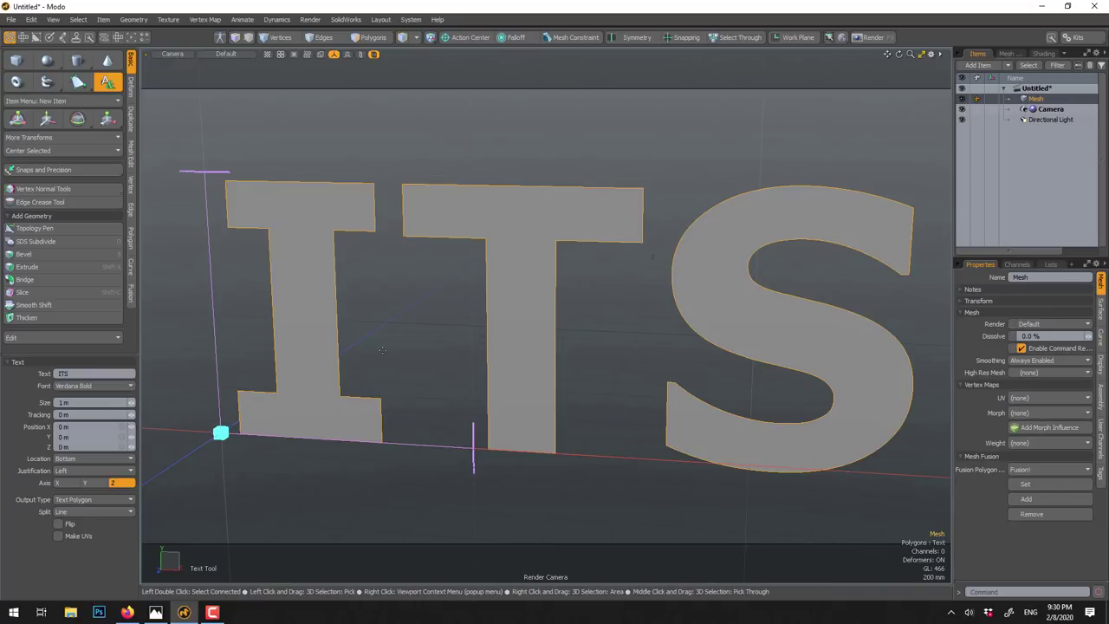
scroll(382, 350, down, 1)
alt+drag(381, 349, 448, 357)
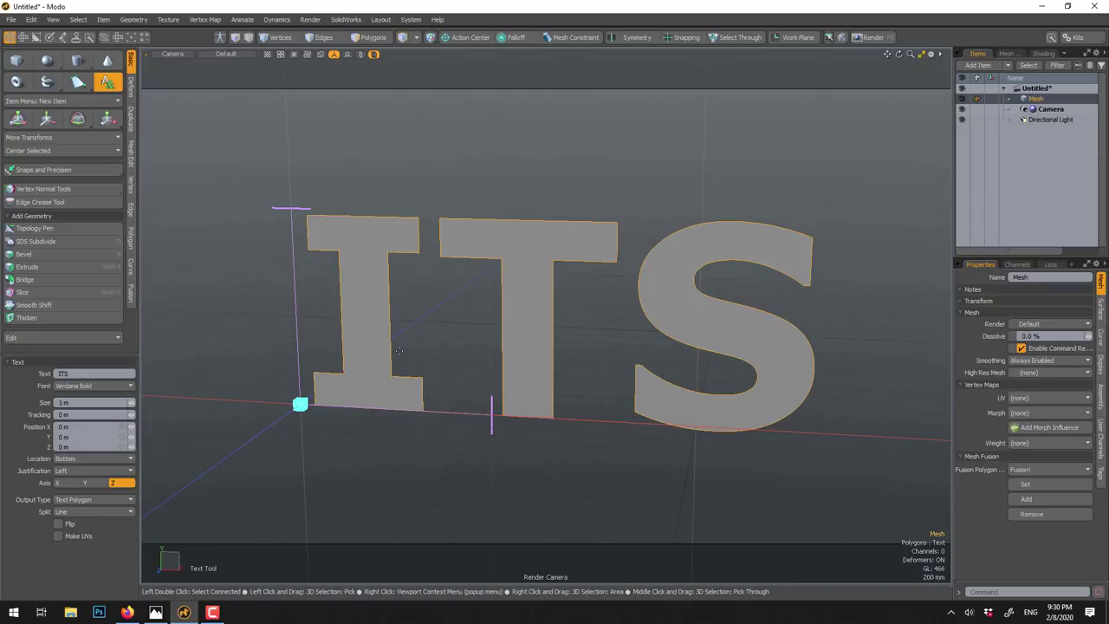
- Finish the Text tool and freeze the ITS text mesh into face polygons, with curves as 2 Points Polygons and tessellation enabled
key(q)
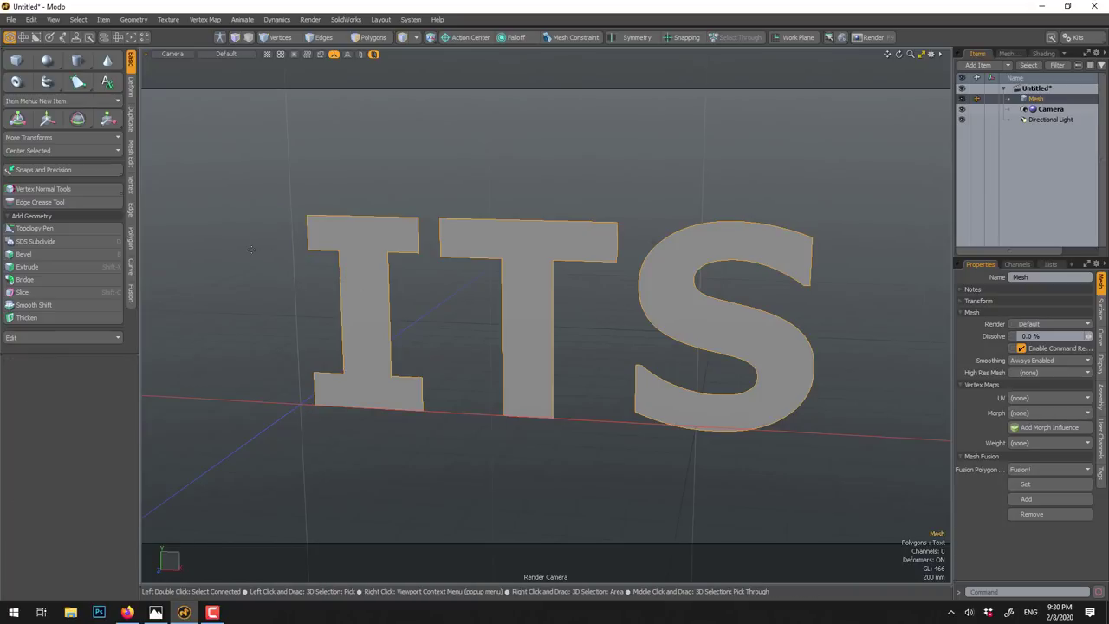
scroll(454, 295, up, 2)
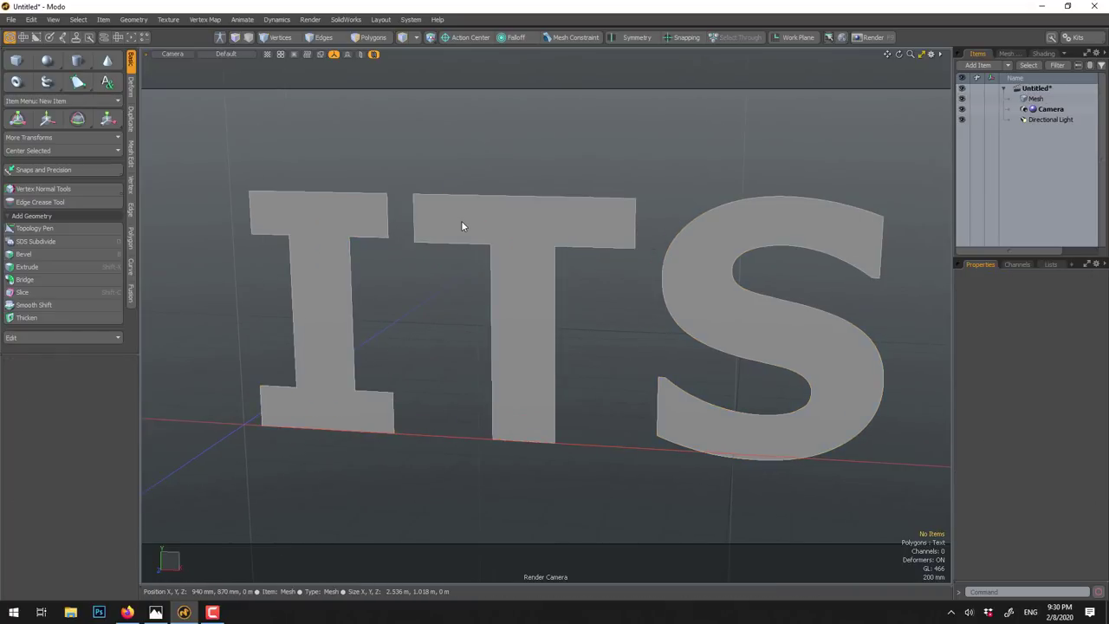
mouse_move(523, 303)
alt+mouse_down()
mouse_move(627, 323)
mouse_move(743, 285)
mouse_move(607, 305)
mouse_move(525, 300)
alt+mouse_up()
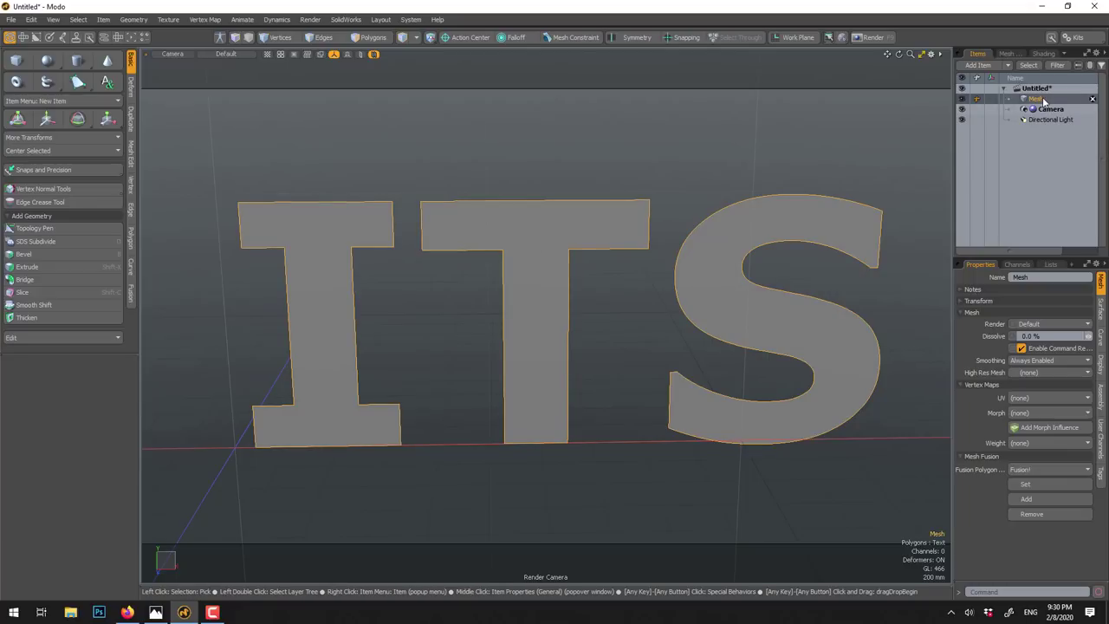
alt+drag(346, 148, 248, 179)
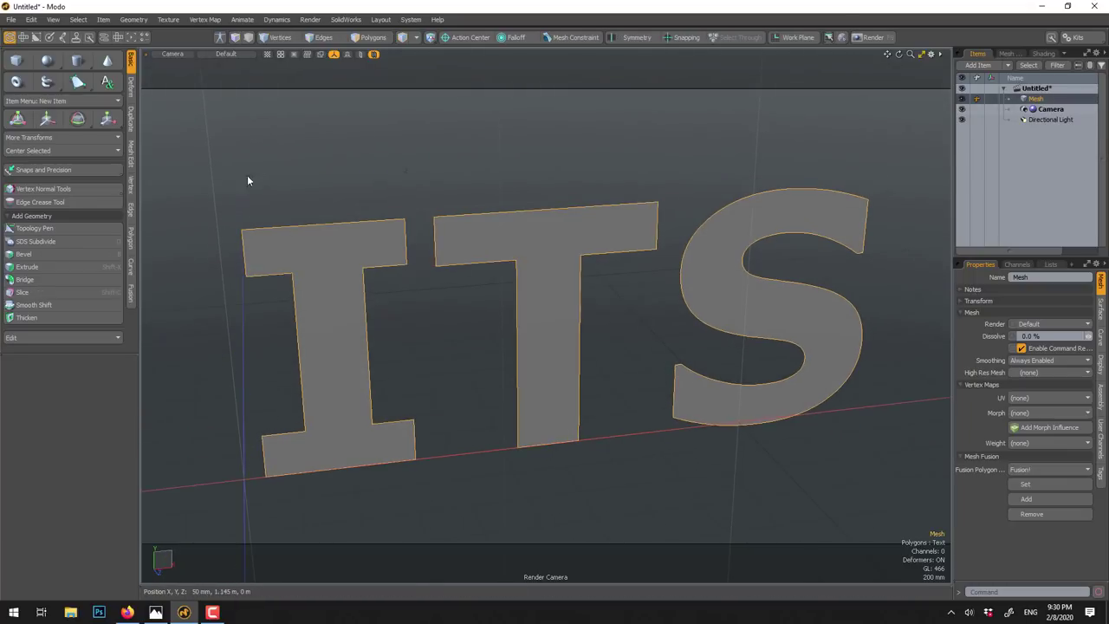
click(130, 19)
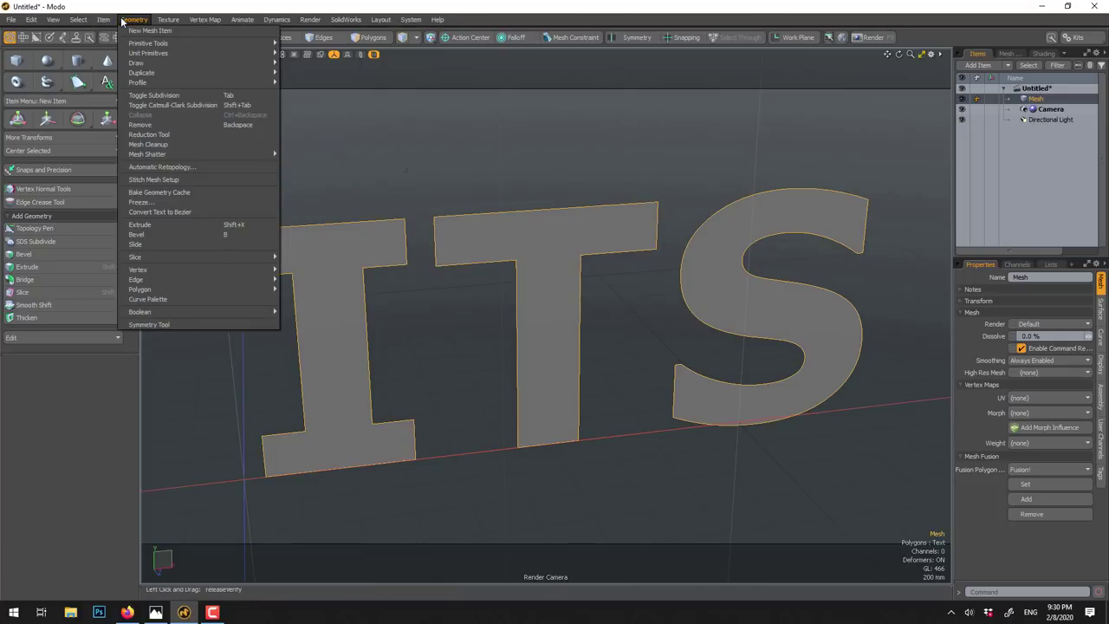
click(152, 203)
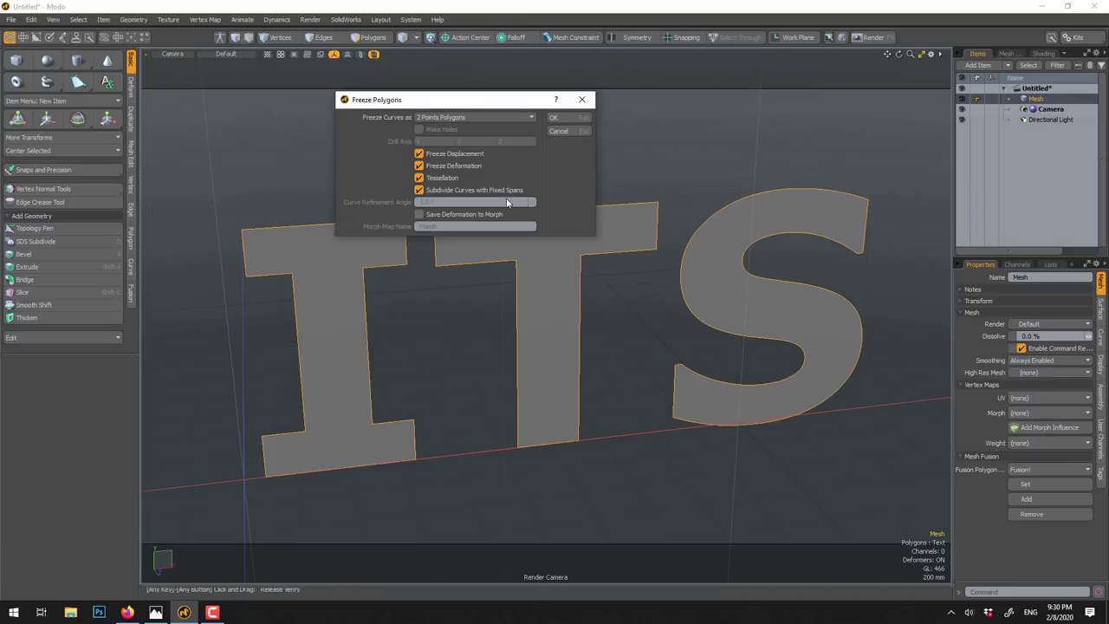
click(553, 118)
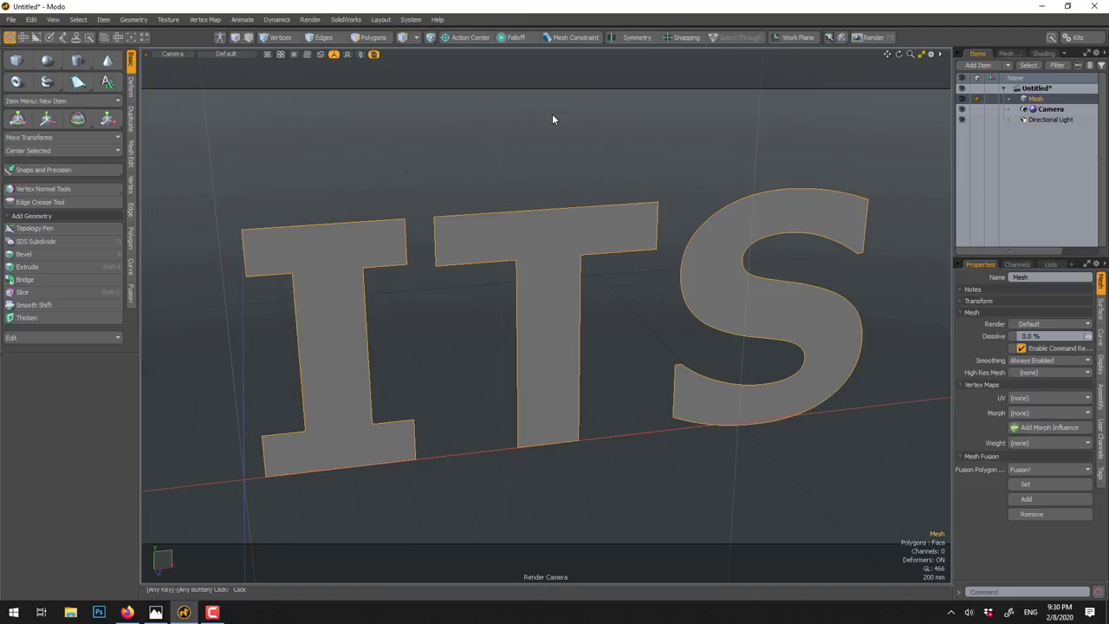
- Select the S, T and I polygons in turn to check how the frozen mesh is divided, then return to item selection
click(486, 153)
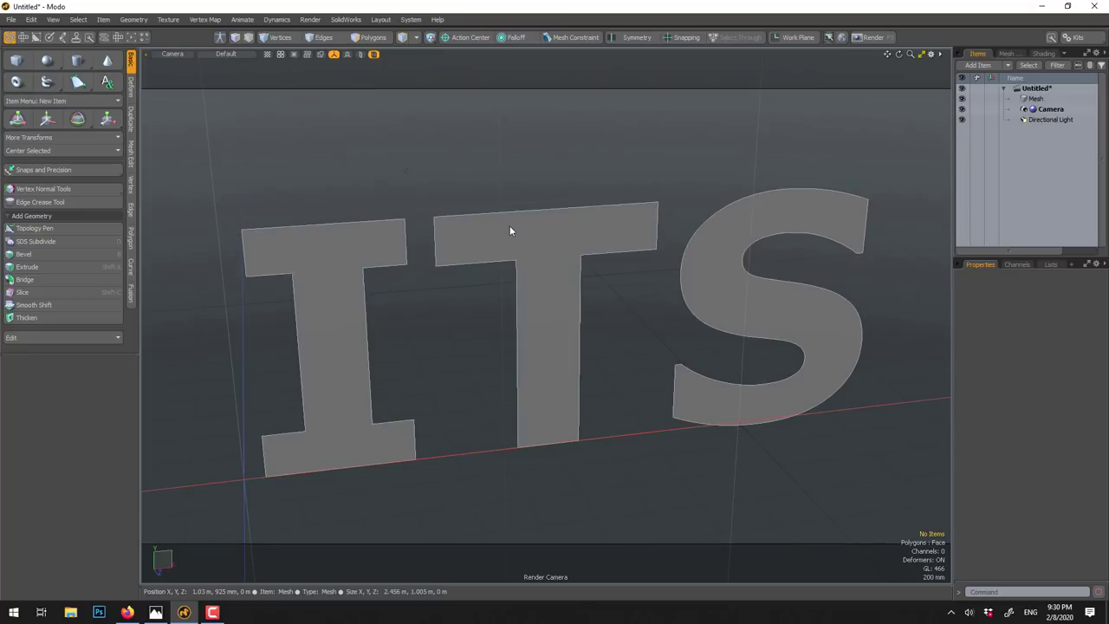
click(511, 226)
alt+drag(542, 266, 471, 247)
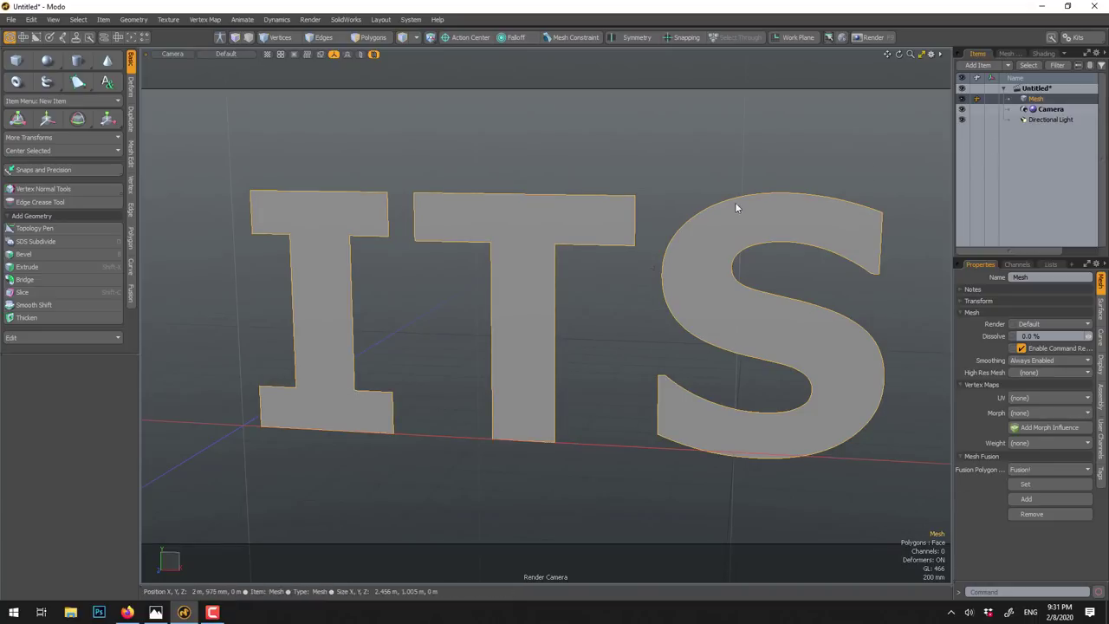
click(374, 37)
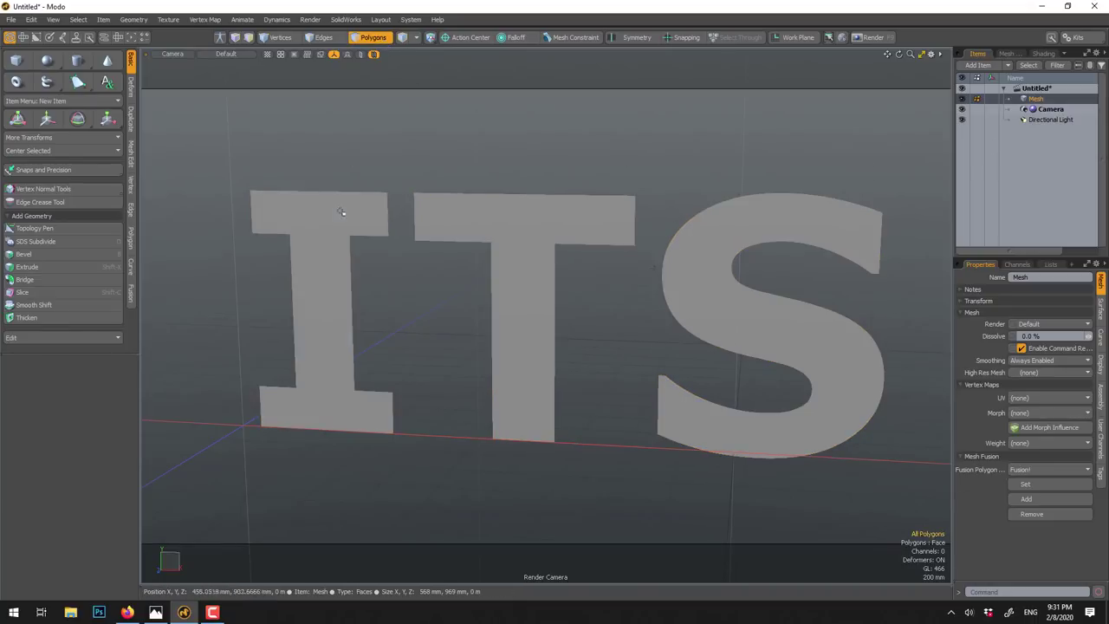
click(520, 259)
click(738, 309)
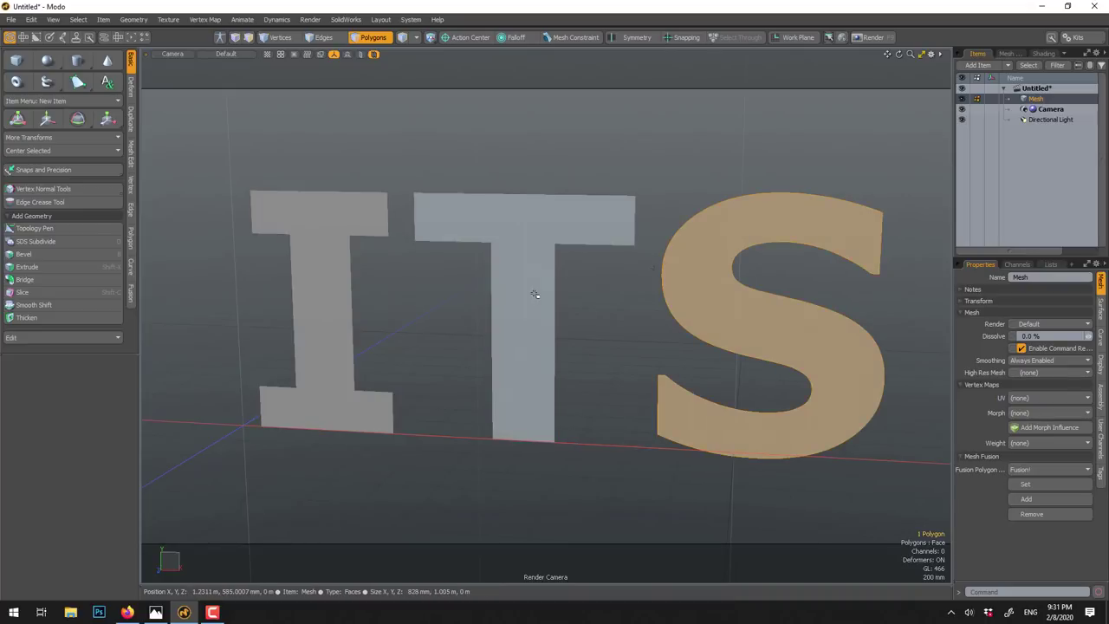
click(534, 295)
click(339, 280)
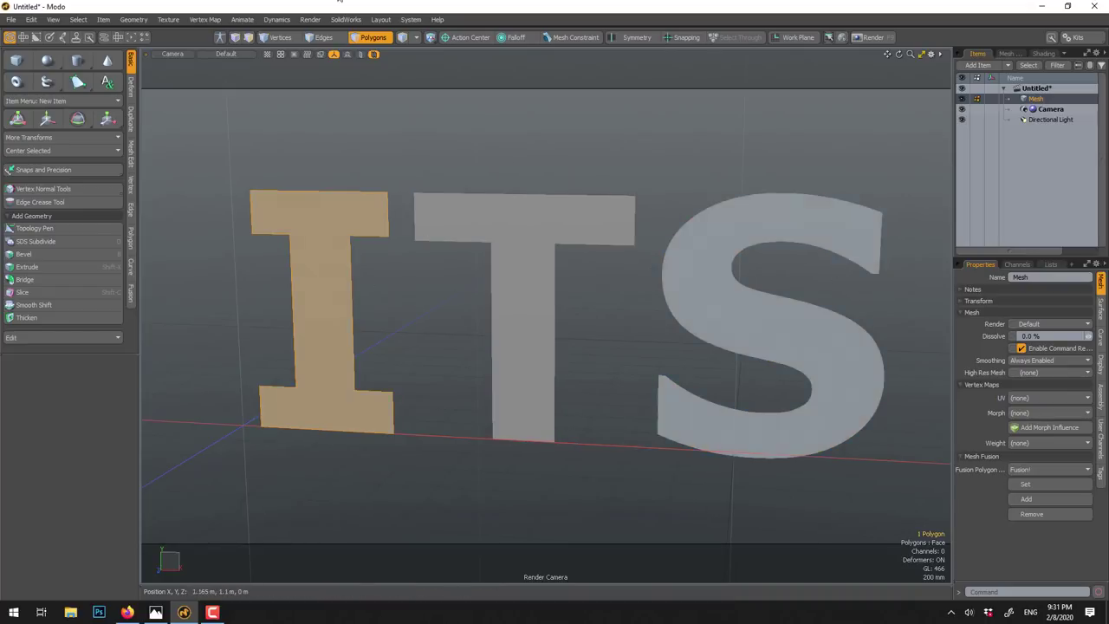
click(358, 39)
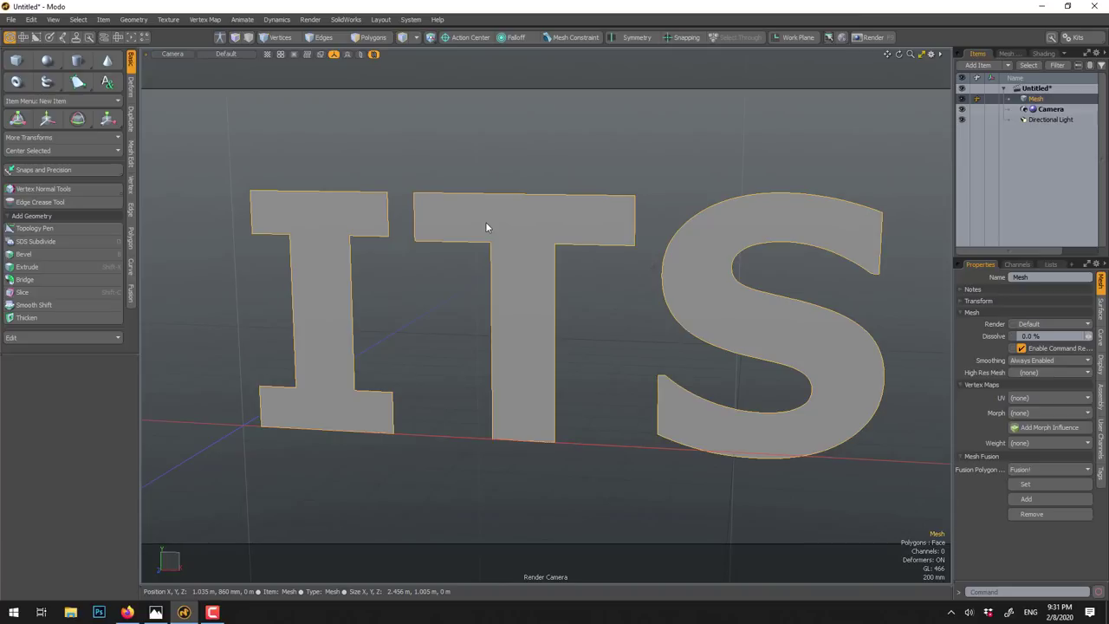
- Unmerge the ITS mesh into separate letter items and rename the first letter's mesh as I
right_click(1037, 98)
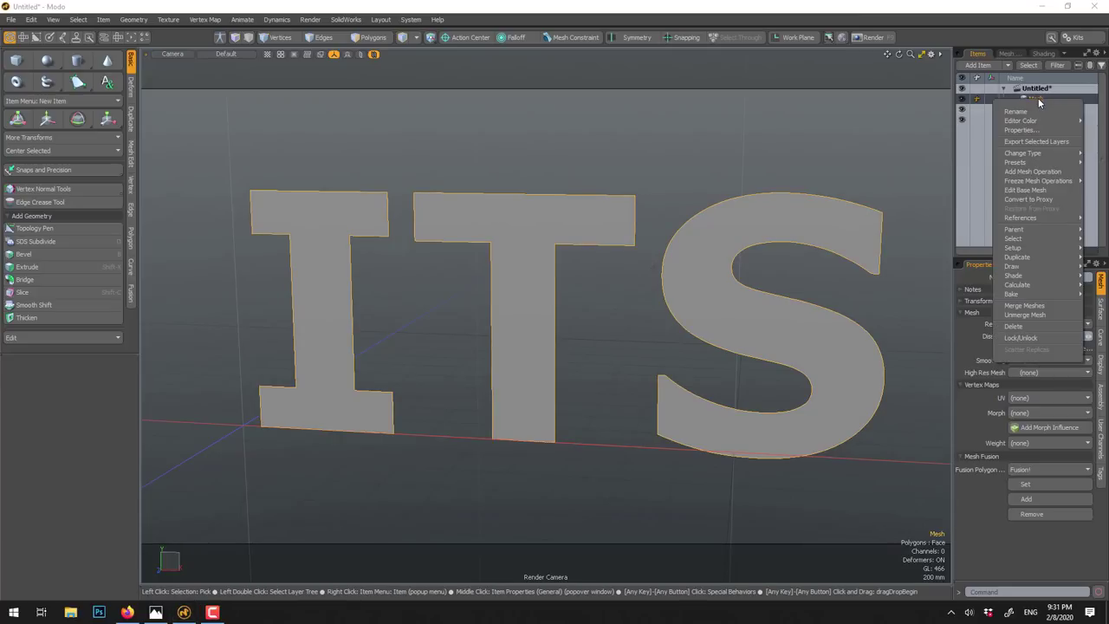
click(1024, 316)
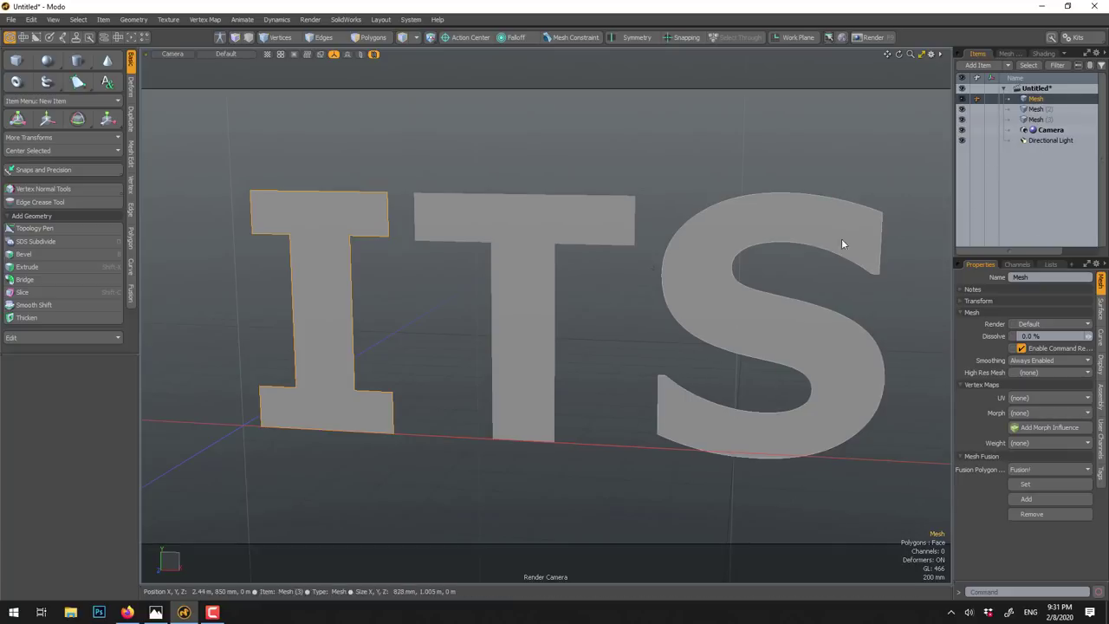
double_click(1037, 101)
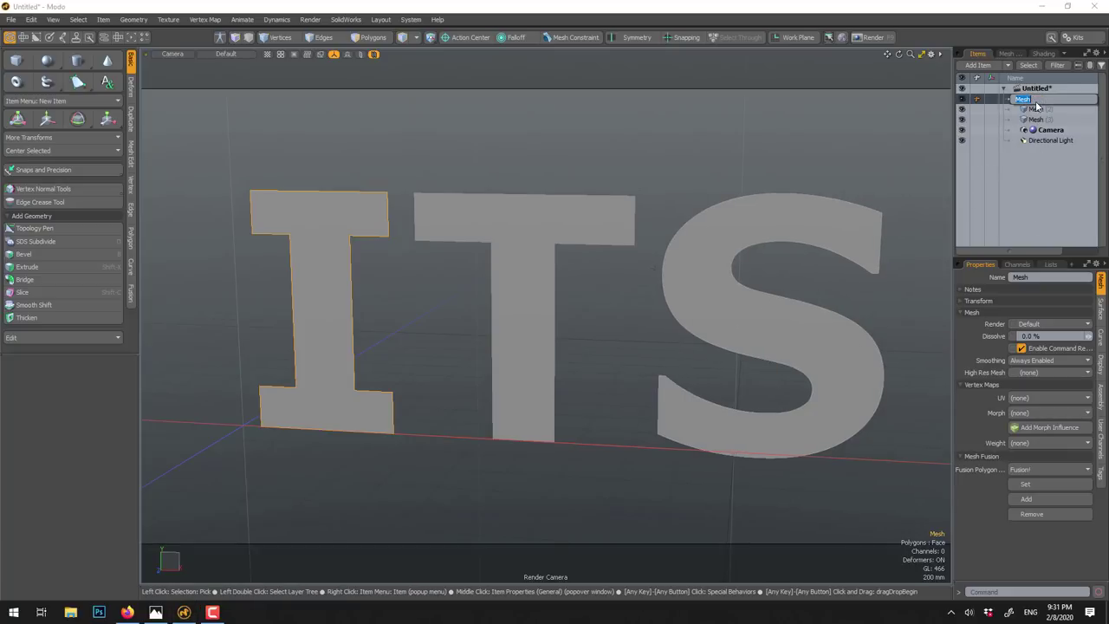
text(I)
key(Return)
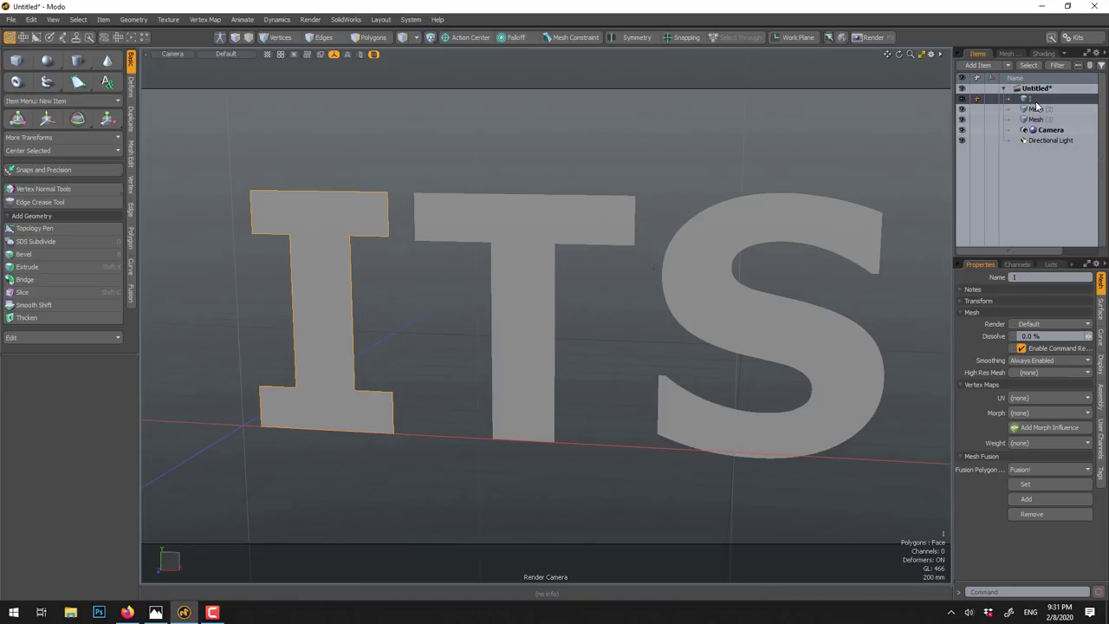
- Rename the second letter's mesh as T and the third letter's mesh as S
click(1038, 110)
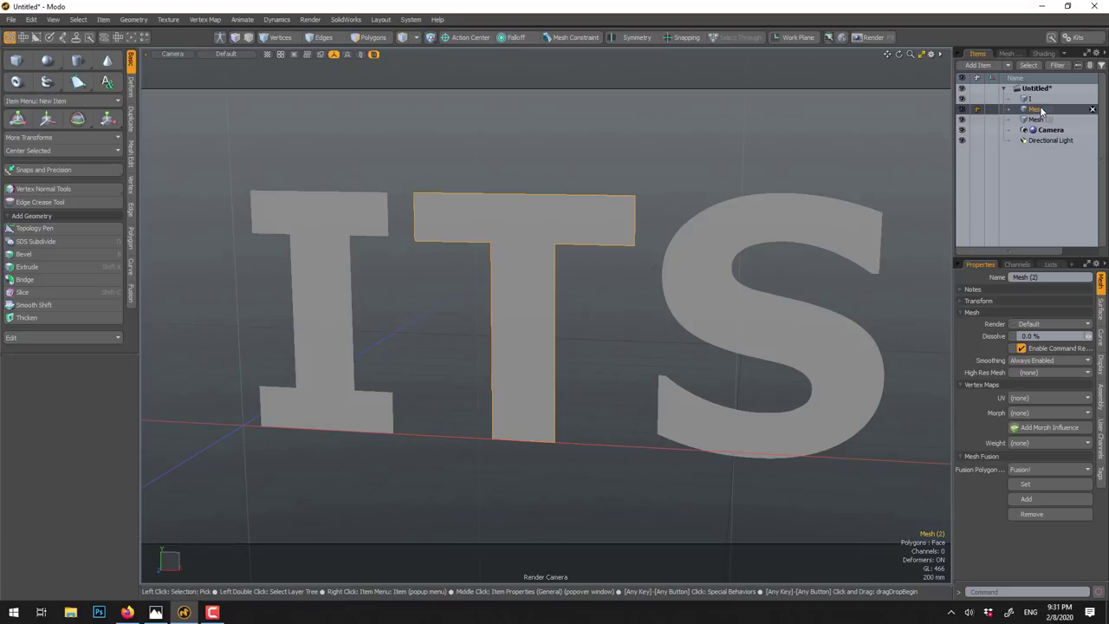
double_click(1039, 109)
text(T)
key(Return)
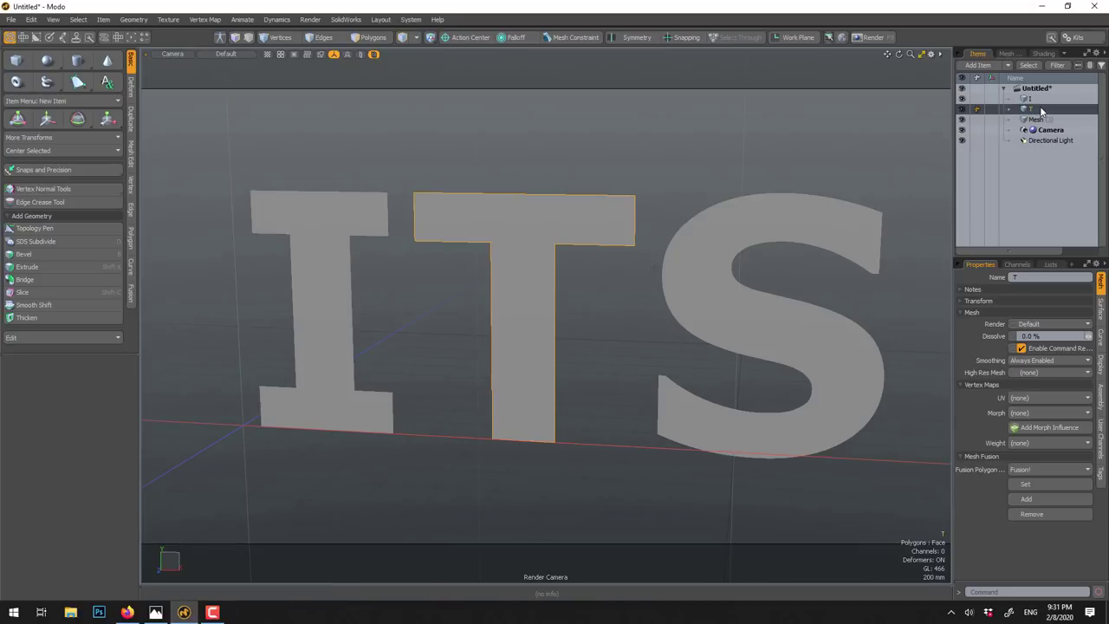
click(1037, 120)
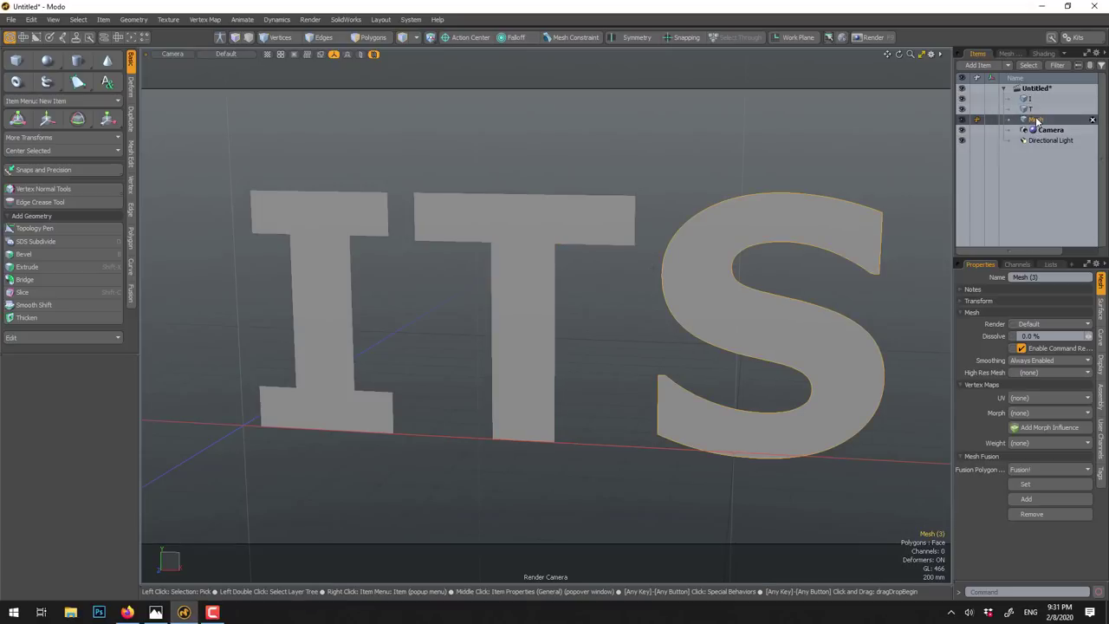
double_click(1037, 119)
text(S)
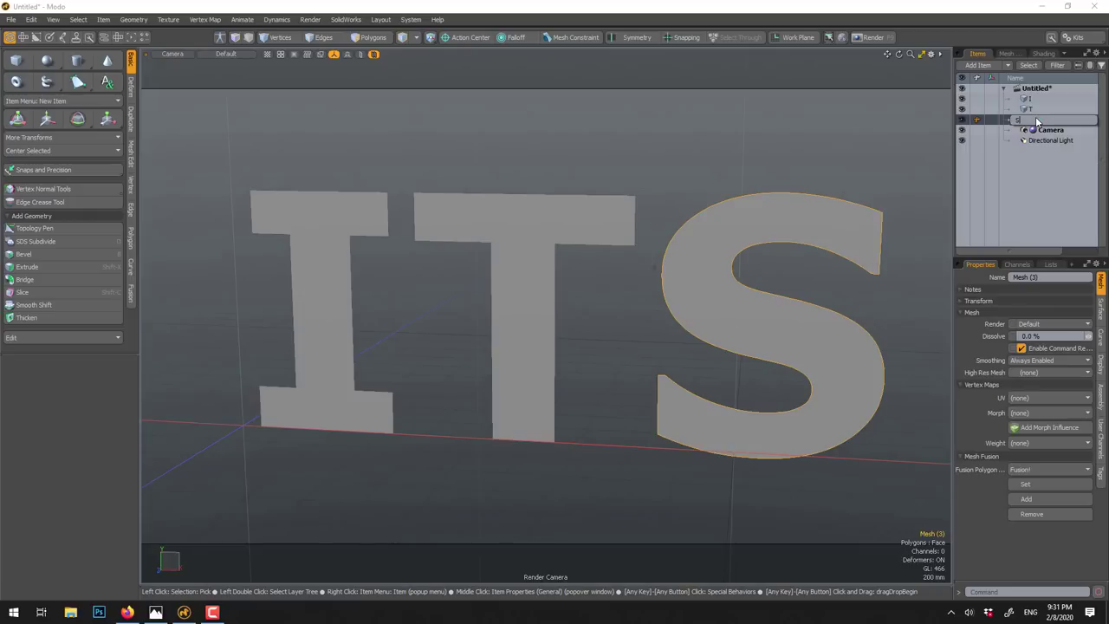
key(Return)
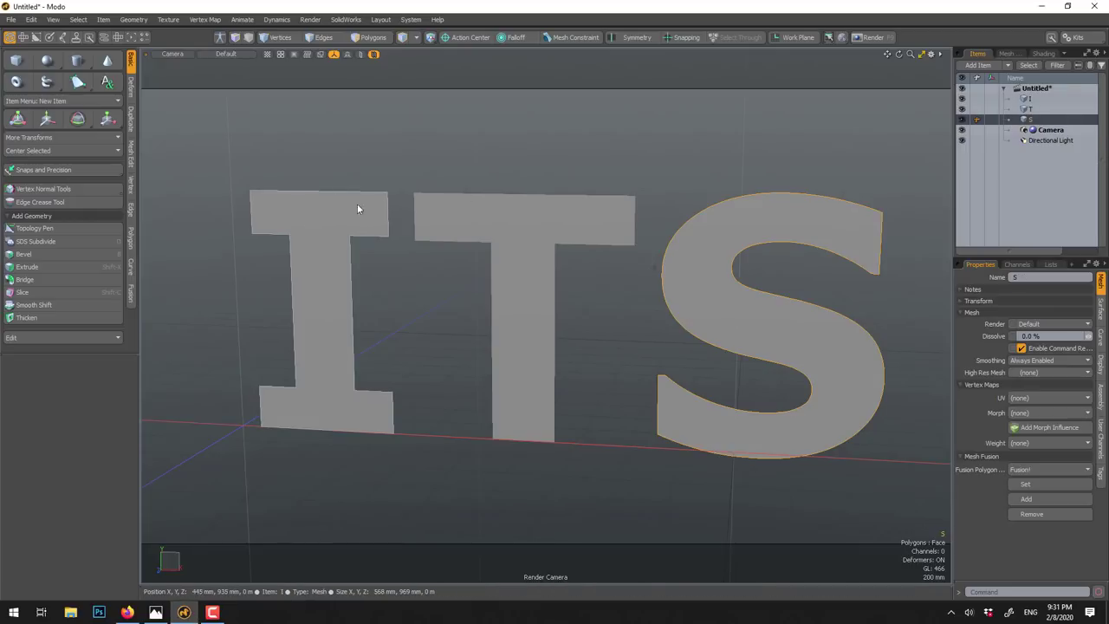
- Hide the T and S meshes and select the letter I mesh
click(961, 108)
click(960, 119)
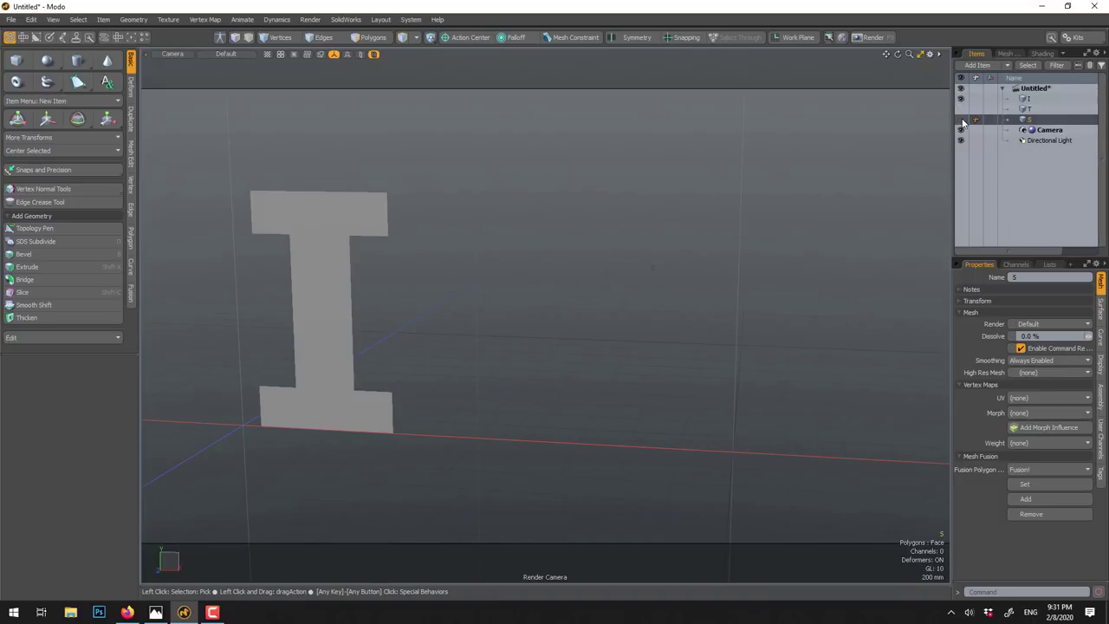
click(339, 240)
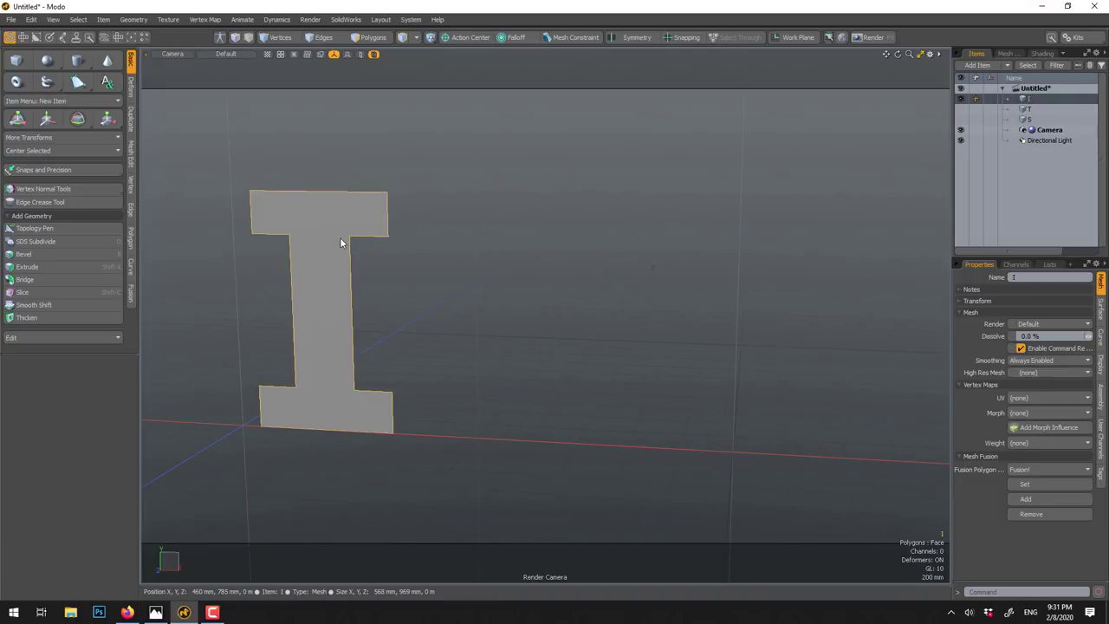
- Thicken the letter I into a solid block with an offset of about -1.115 m
alt+drag(745, 266, 707, 260)
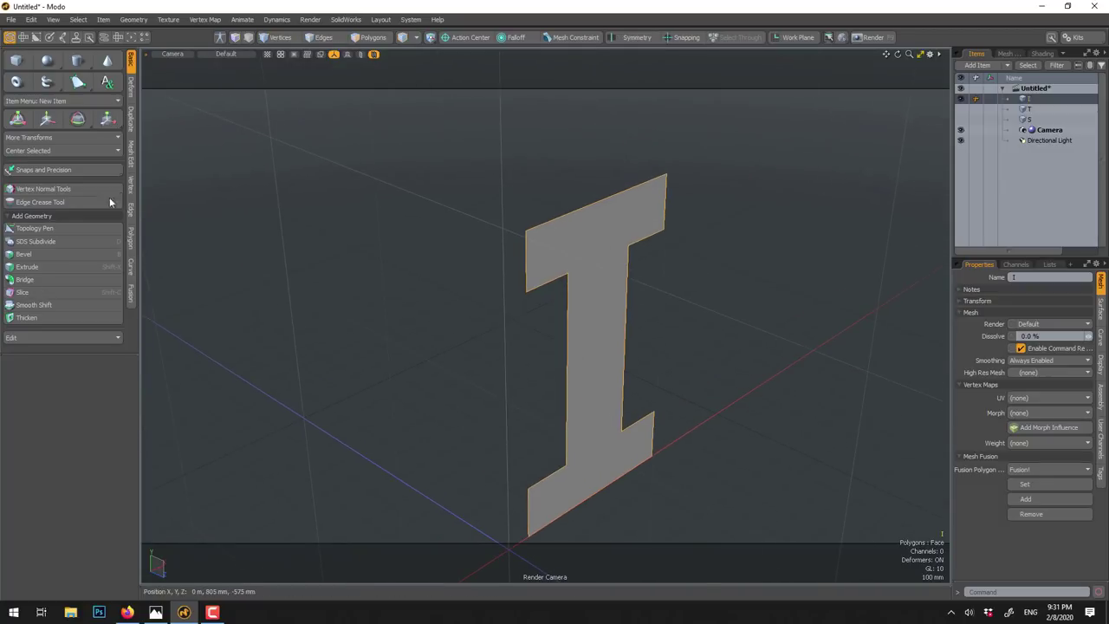
click(29, 317)
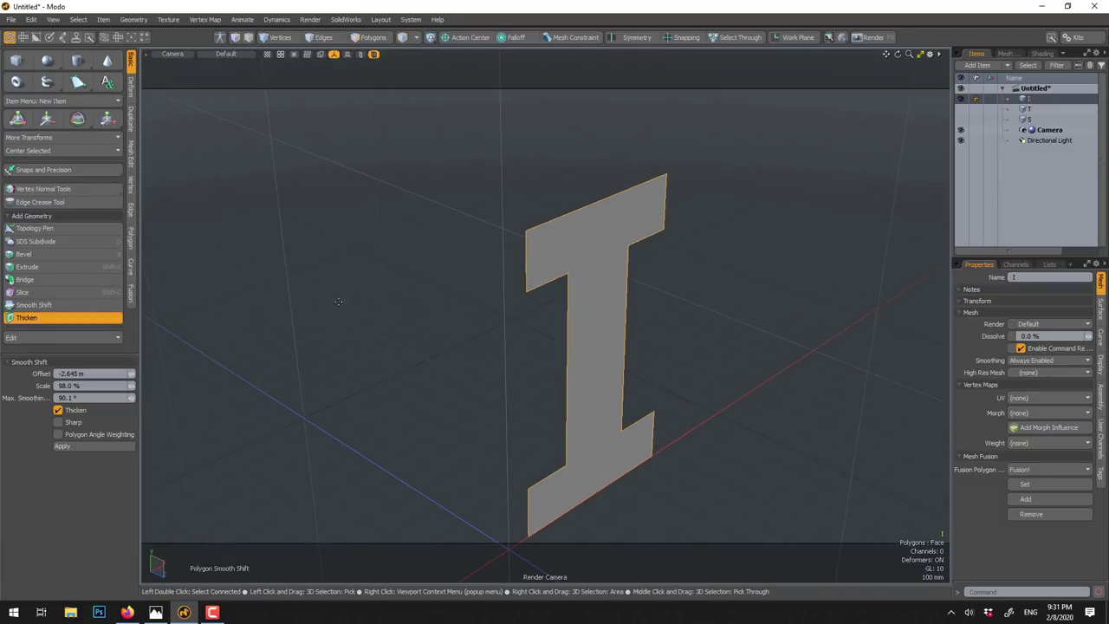
click(367, 301)
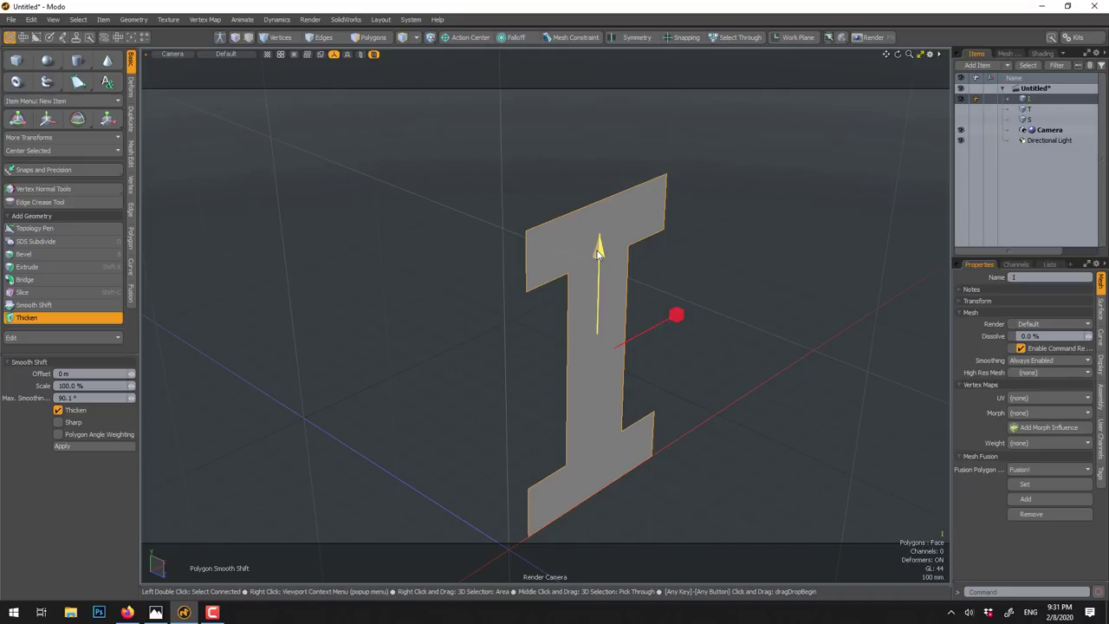
drag(599, 249, 591, 567)
scroll(577, 493, down, 3)
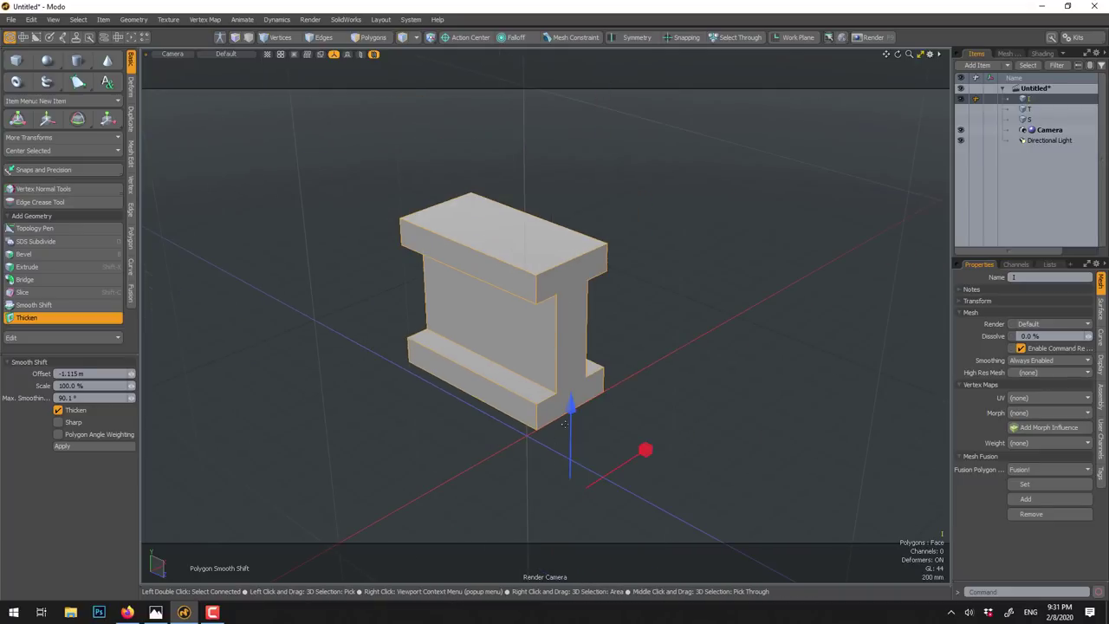
- Set the letter I's Thicken offset to -3 m
drag(570, 413, 568, 577)
scroll(485, 490, down, 3)
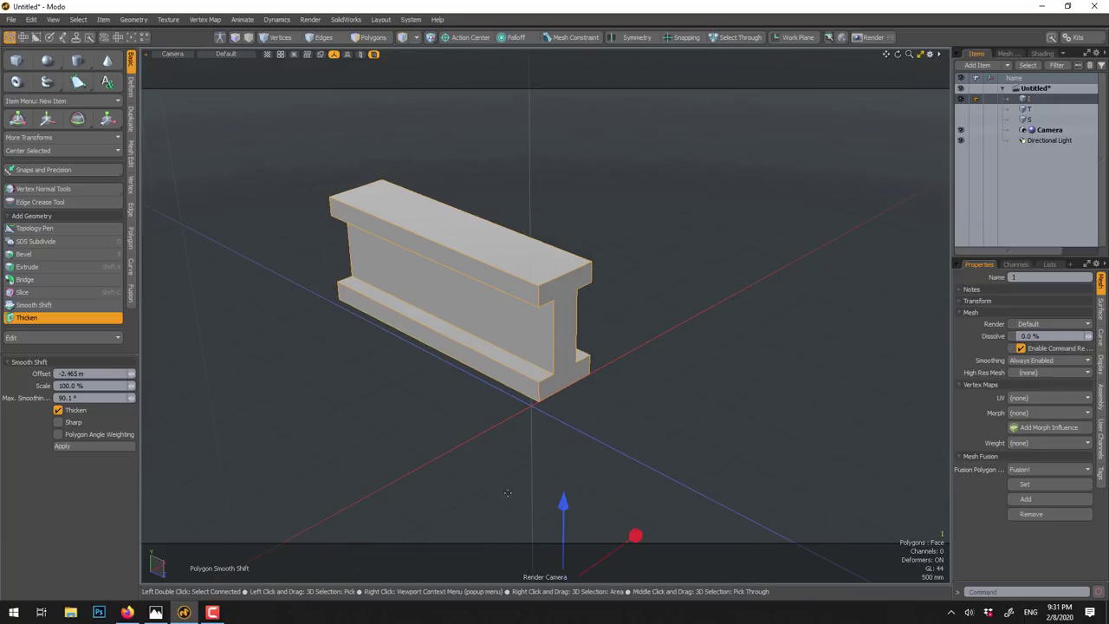
click(84, 373)
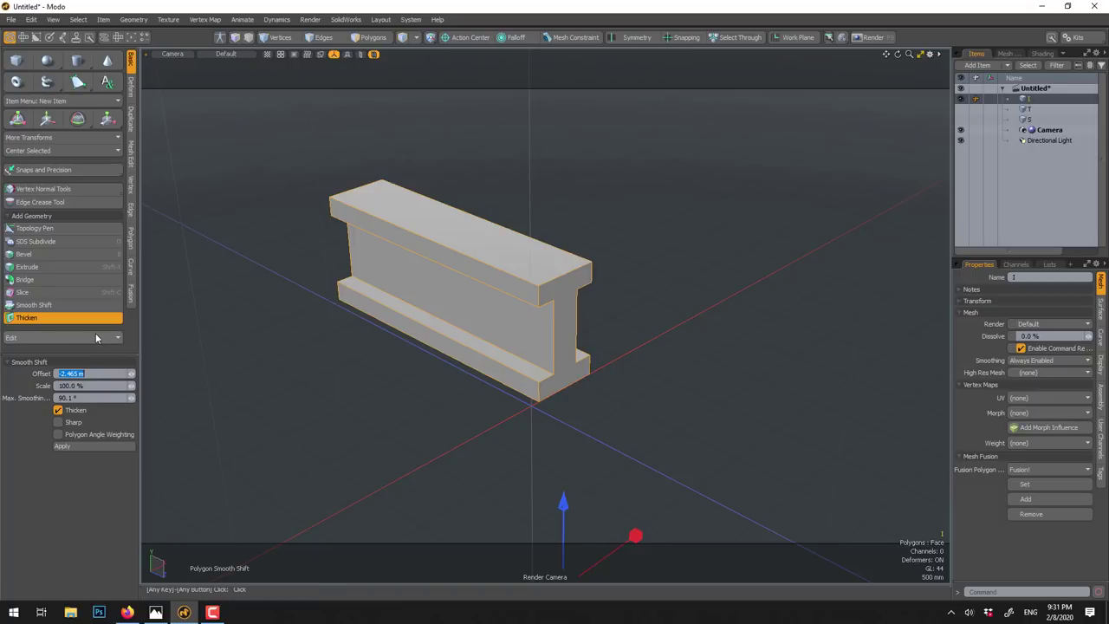
text(-3)
key(Return)
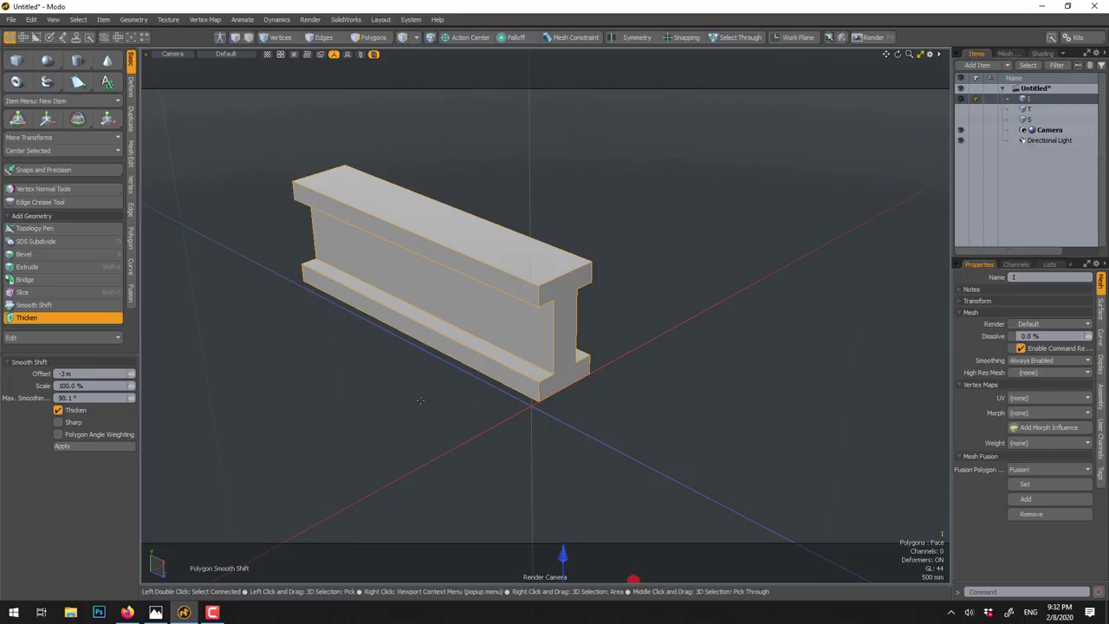
- Taper the thickened letter I toward its far end by setting the Thicken scale to 95%, and finish the tool
alt+drag(635, 397, 670, 416)
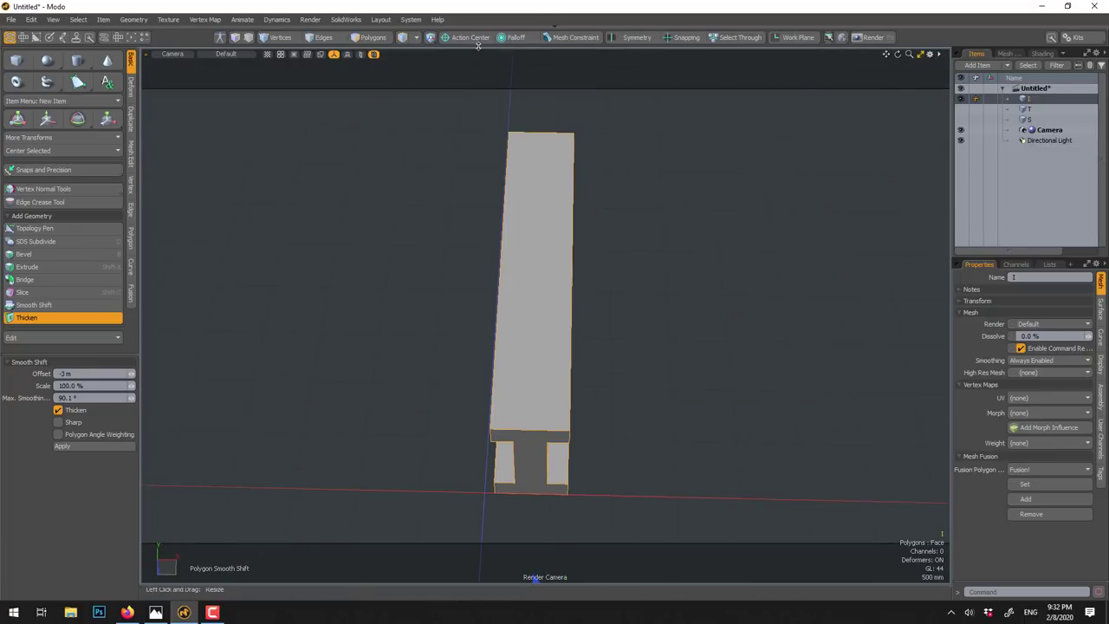
alt+drag(564, 154, 575, 197)
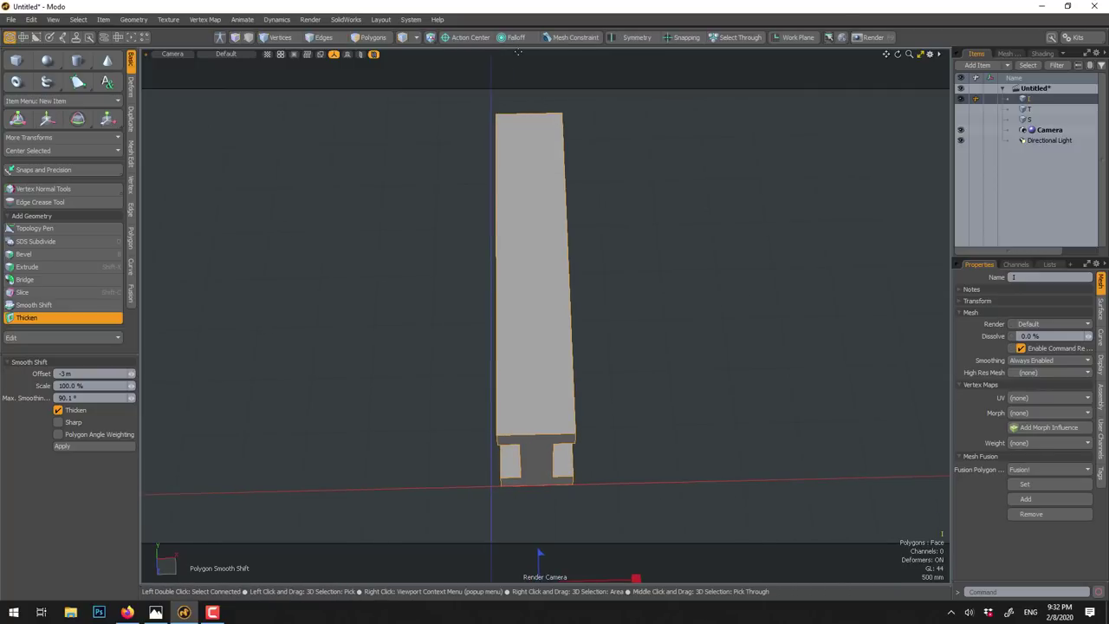
click(103, 386)
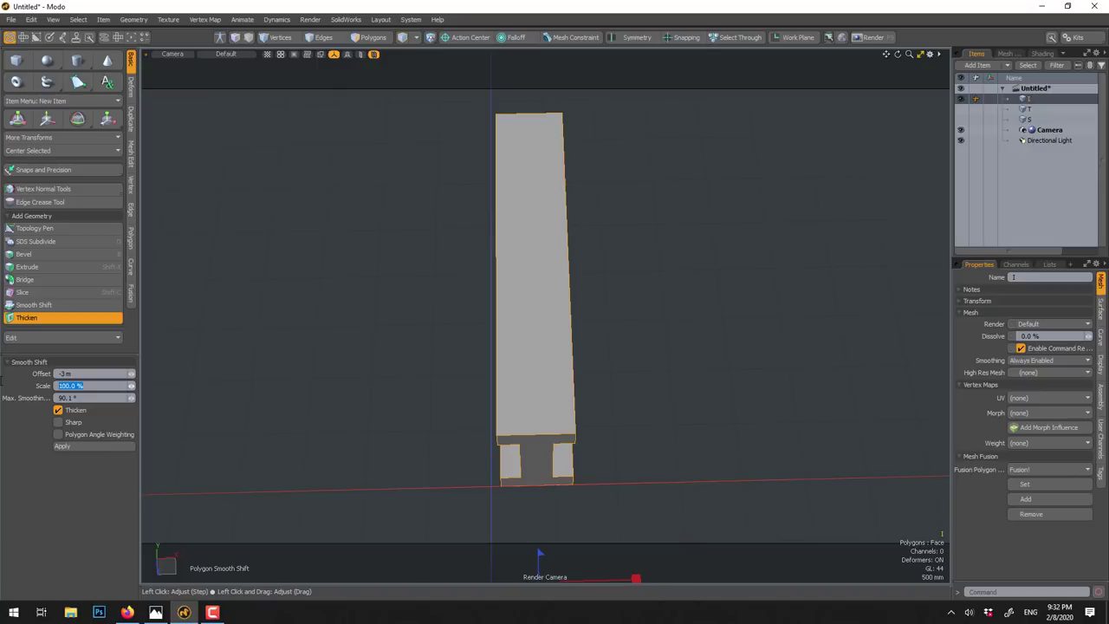
text(95)
key(Return)
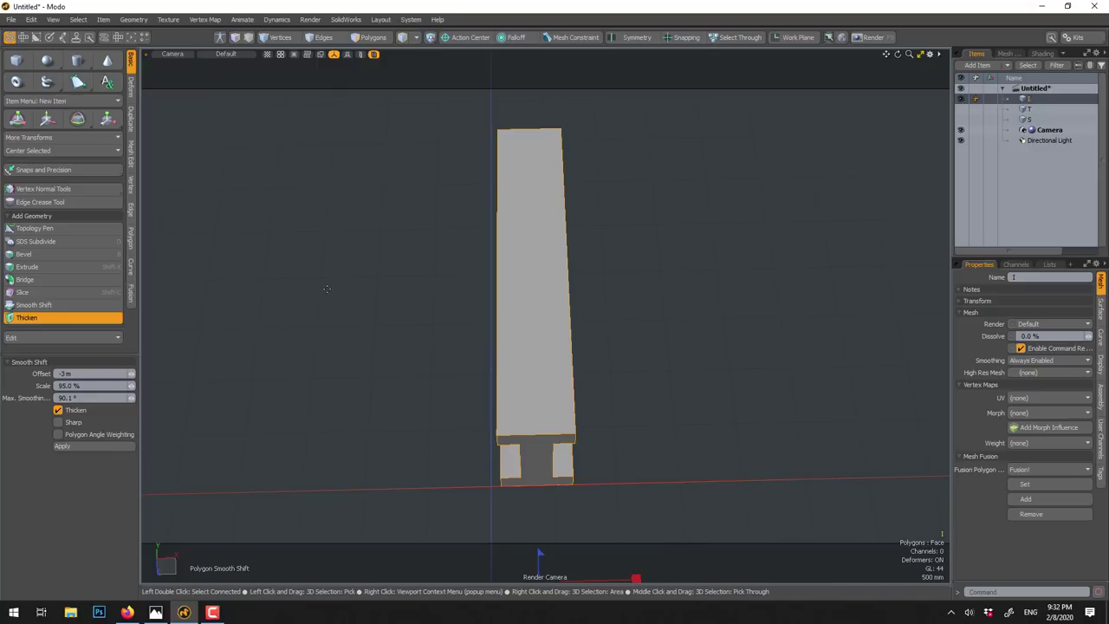
alt+drag(324, 367, 518, 240)
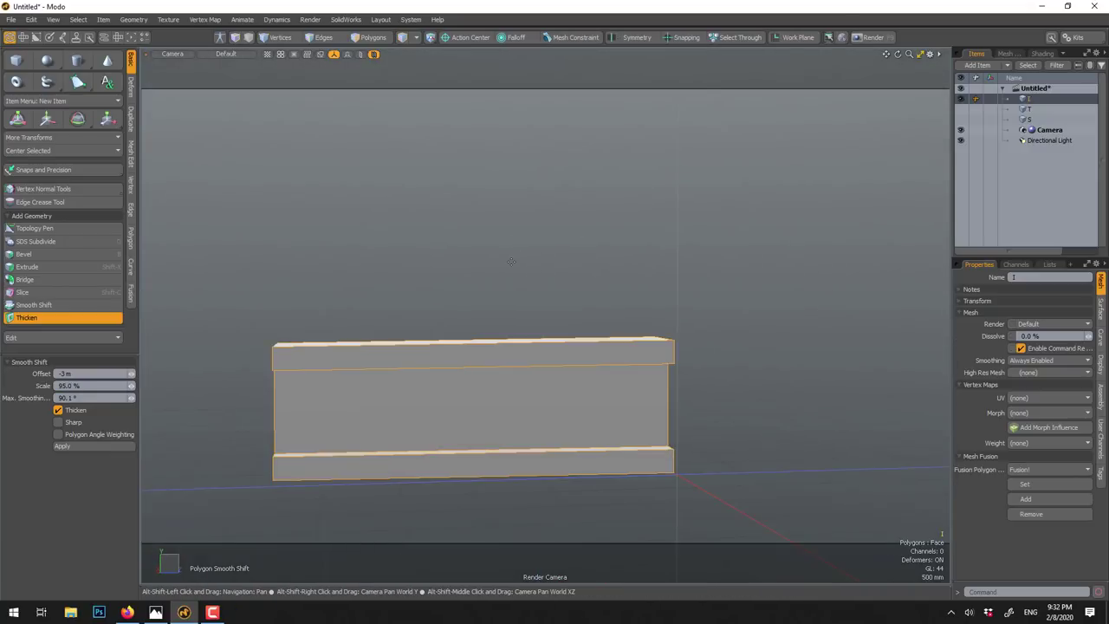
alt+shift+drag(471, 336, 508, 257)
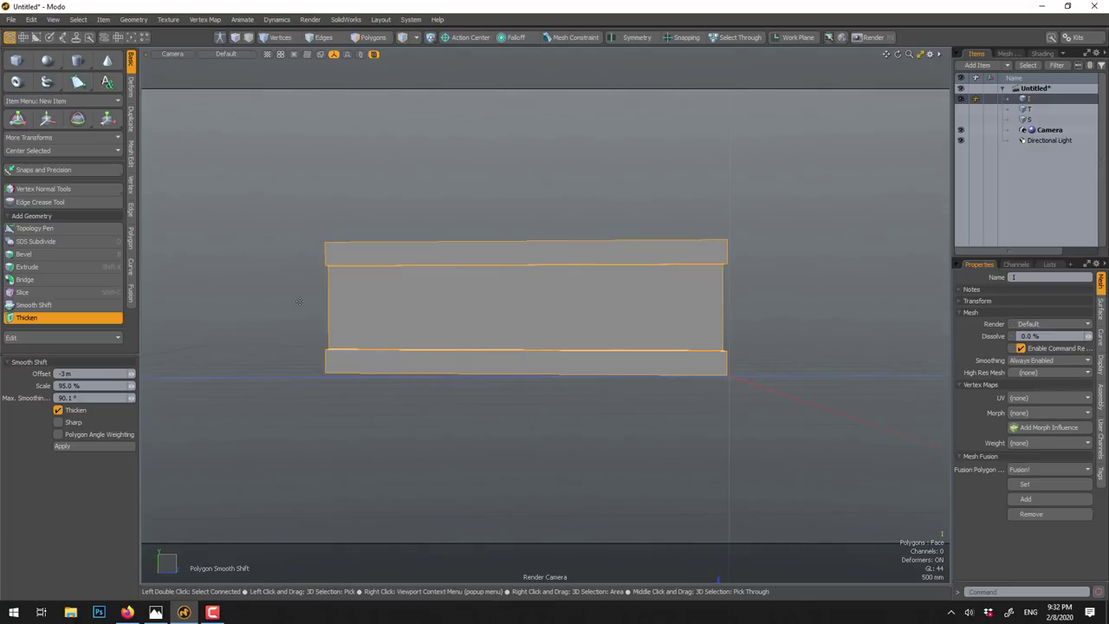
key(space)
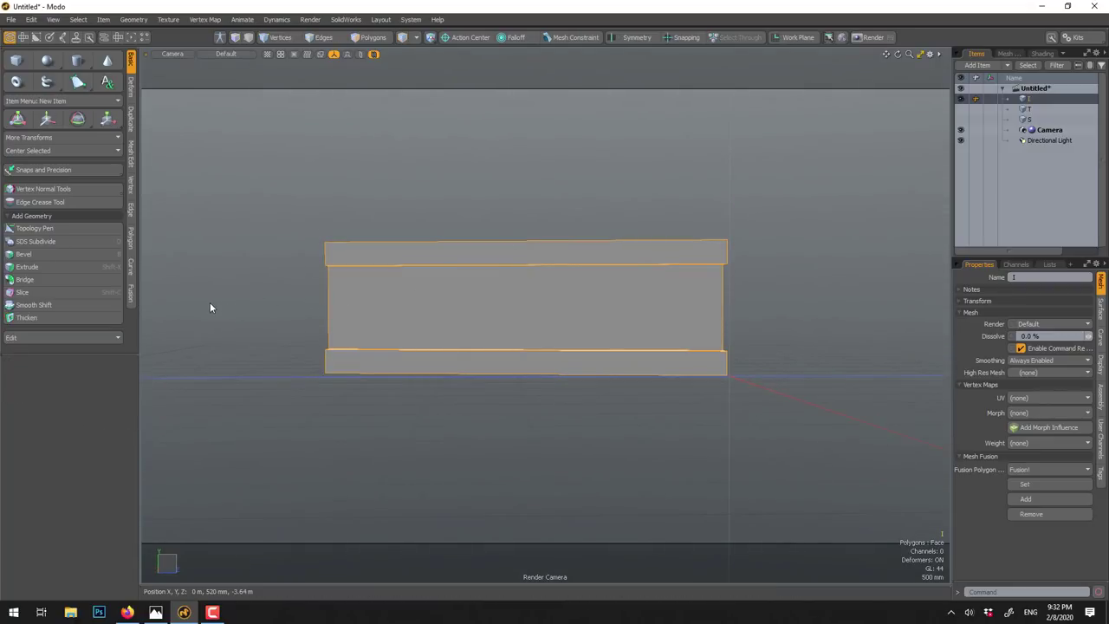
- Select all the vertices at the letter I's far end and move them -20 mm in Y
click(279, 38)
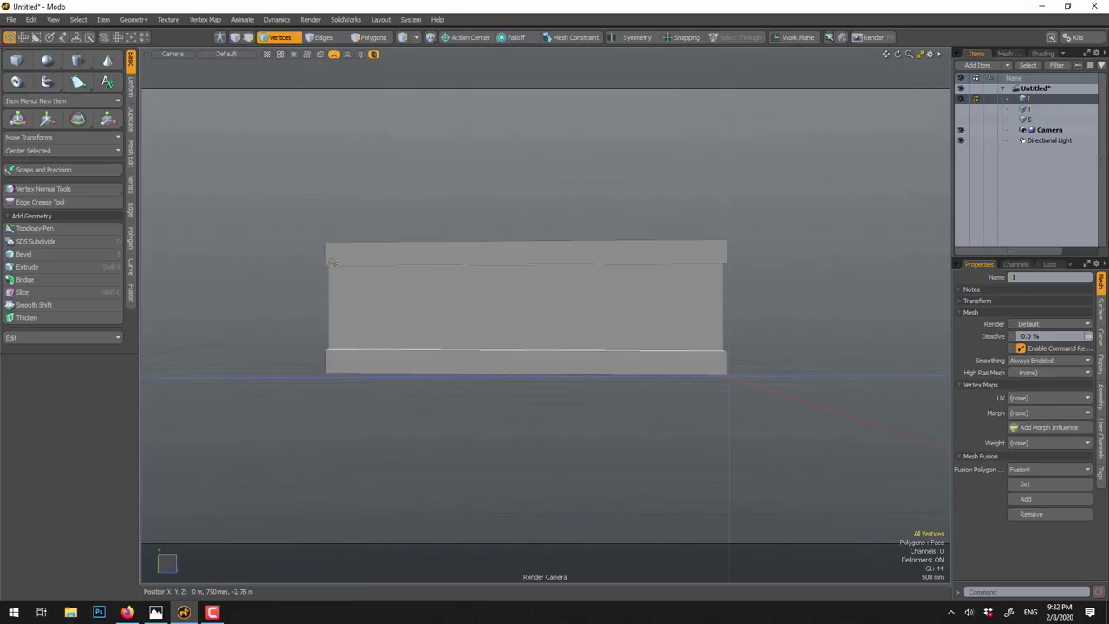
mouse_move(278, 211)
mouse_down()
mouse_move(459, 532)
mouse_move(317, 290)
mouse_up()
right_click(265, 318)
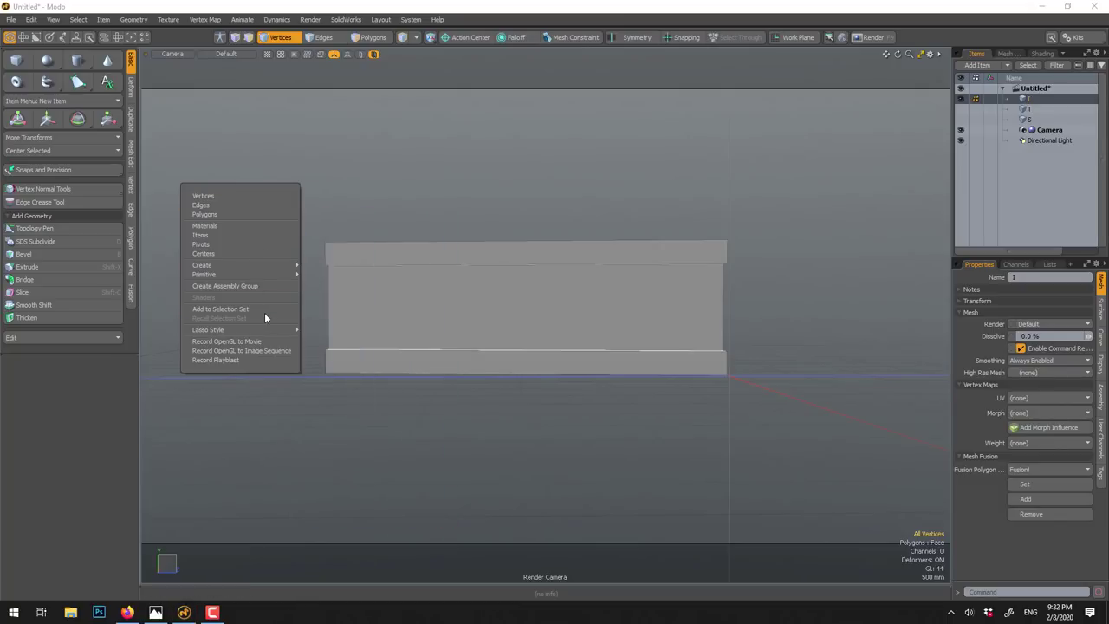
mouse_move(267, 328)
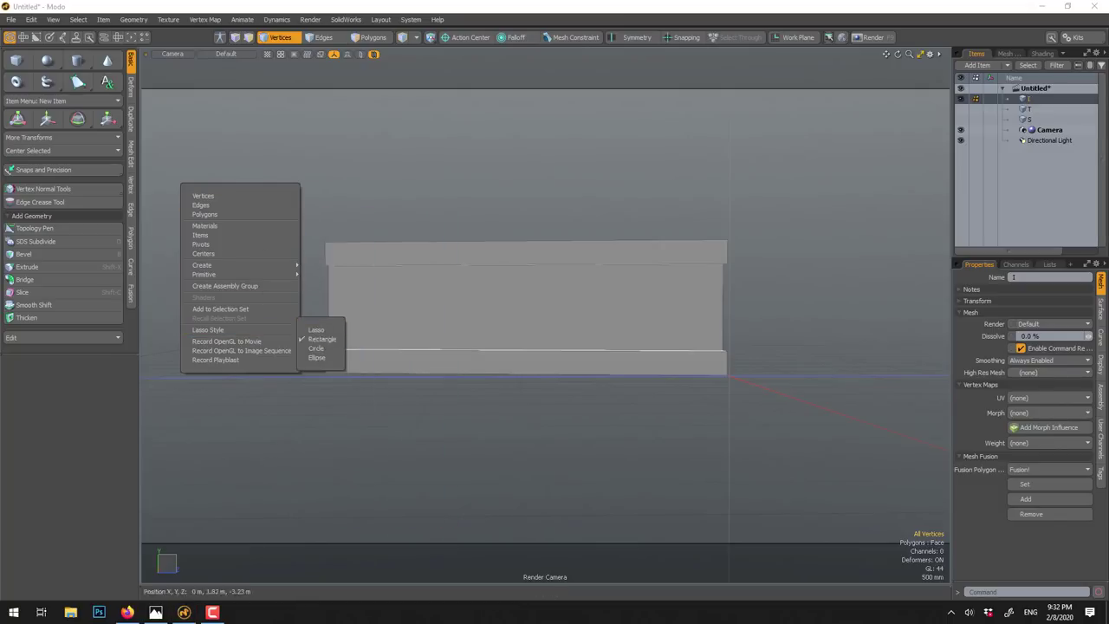
click(196, 4)
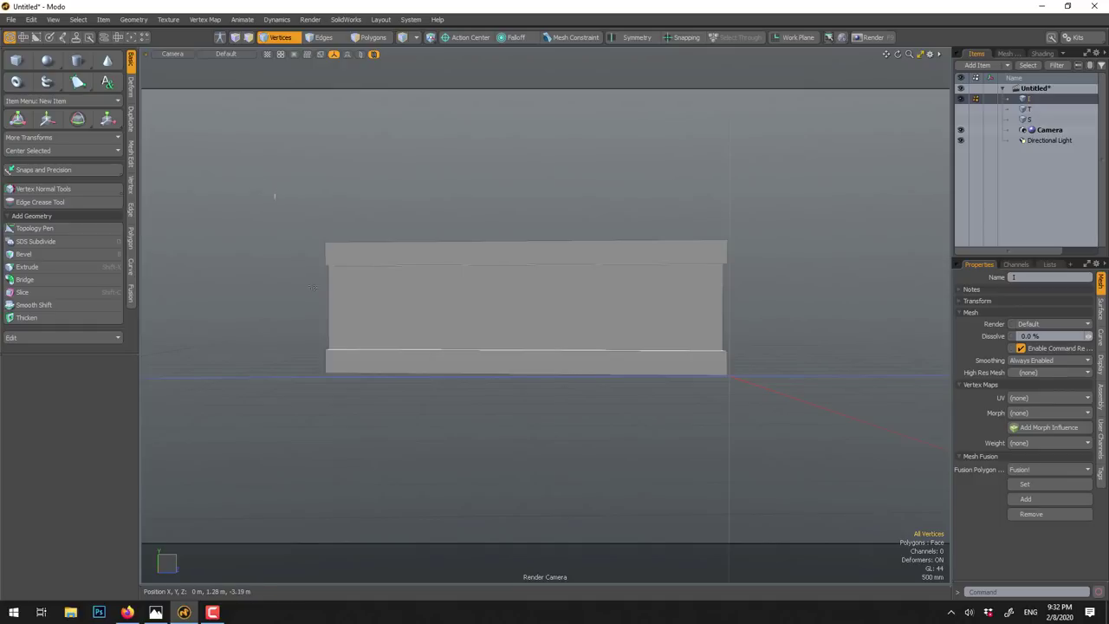
drag(273, 194, 418, 437)
scroll(362, 349, up, 3)
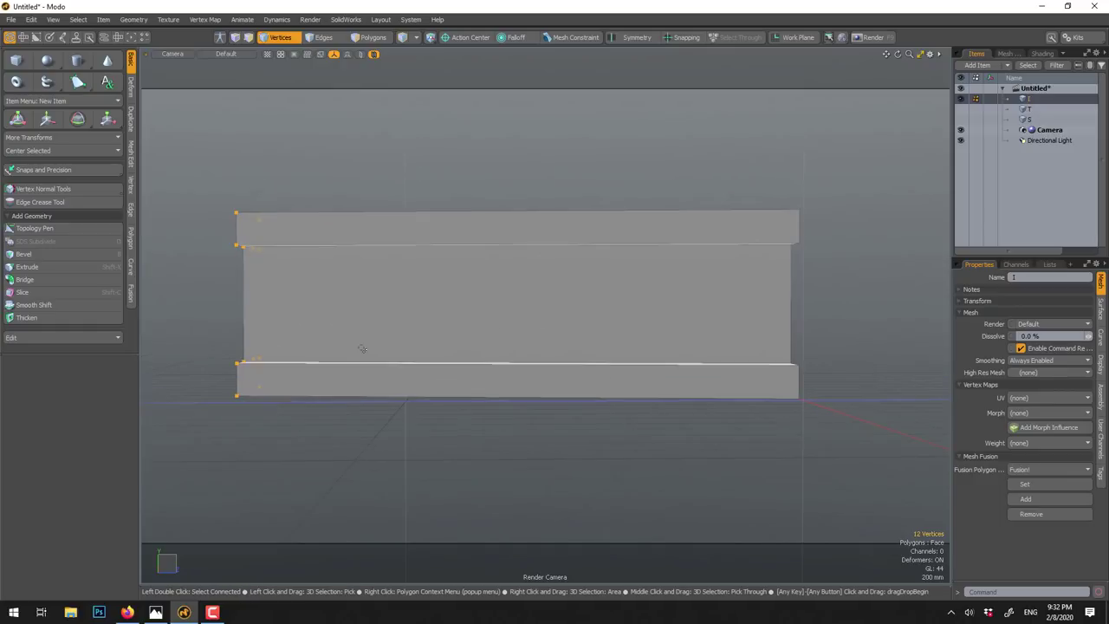
key(w)
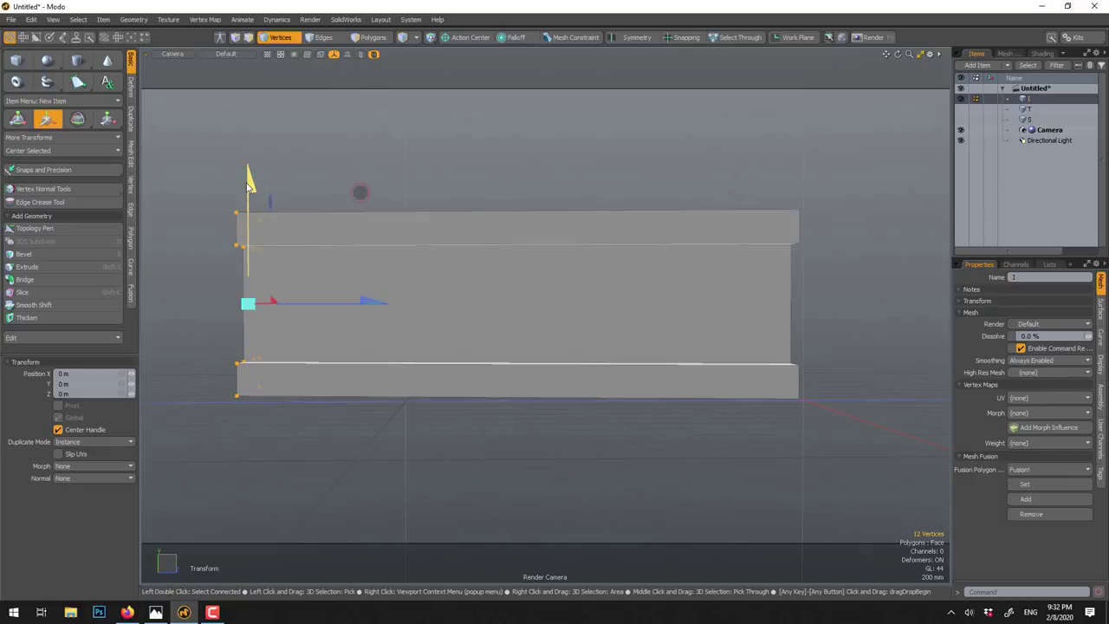
drag(248, 185, 248, 187)
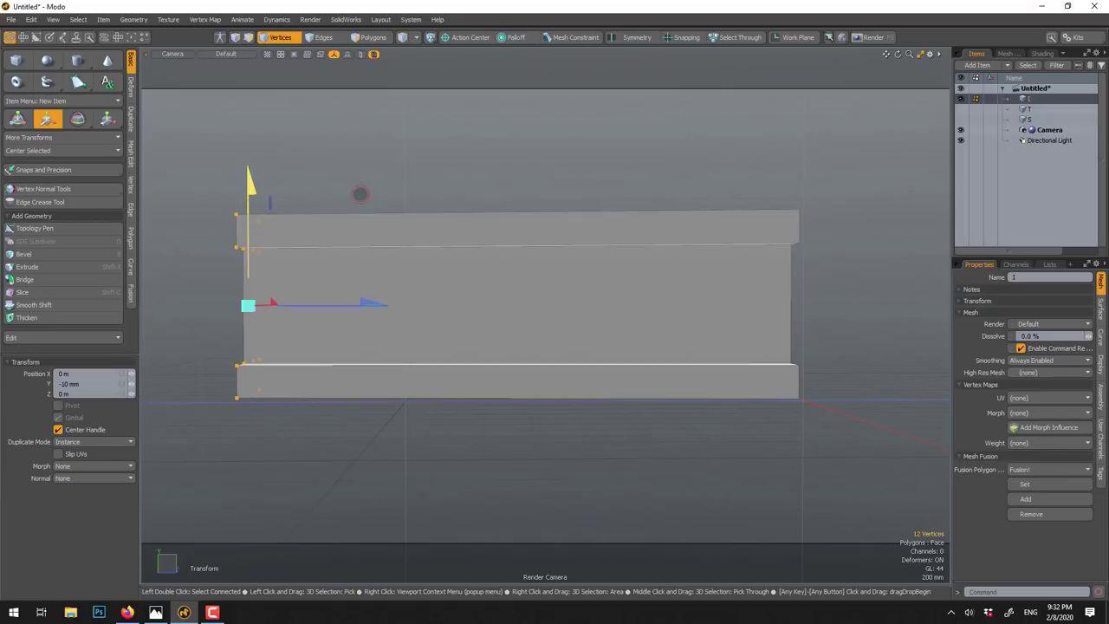
drag(359, 194, 361, 197)
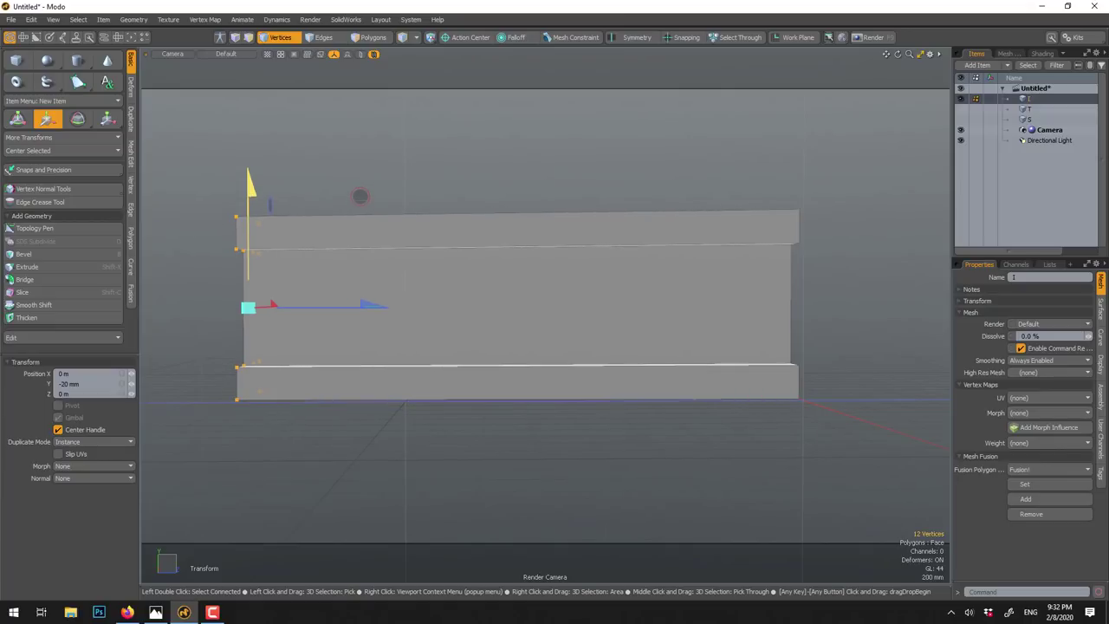
alt+drag(370, 189, 407, 334)
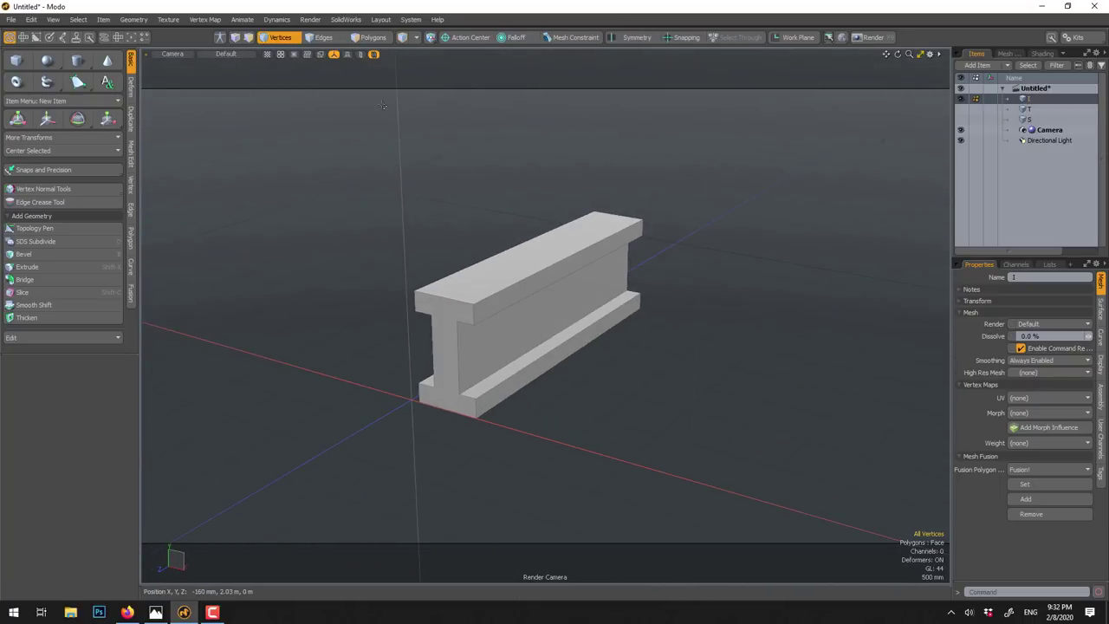
click(286, 42)
- Bevel the letter I's front face polygon with a 15 mm shift and a 10 mm inset, and deselect it
scroll(422, 426, up, 4)
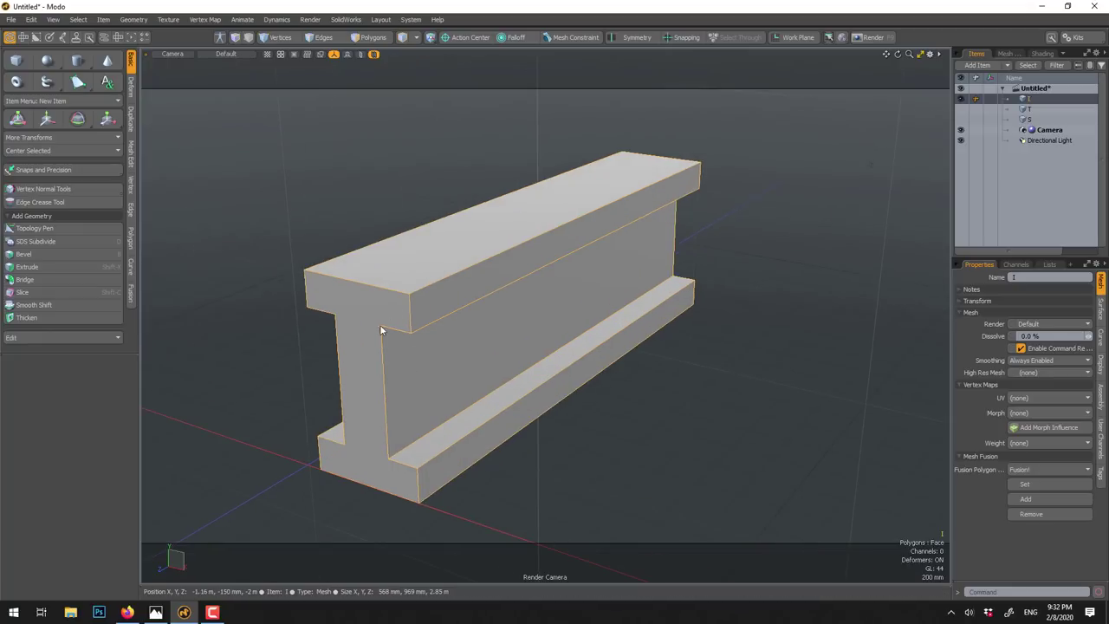
alt+shift+drag(416, 351, 444, 345)
scroll(443, 345, up, 3)
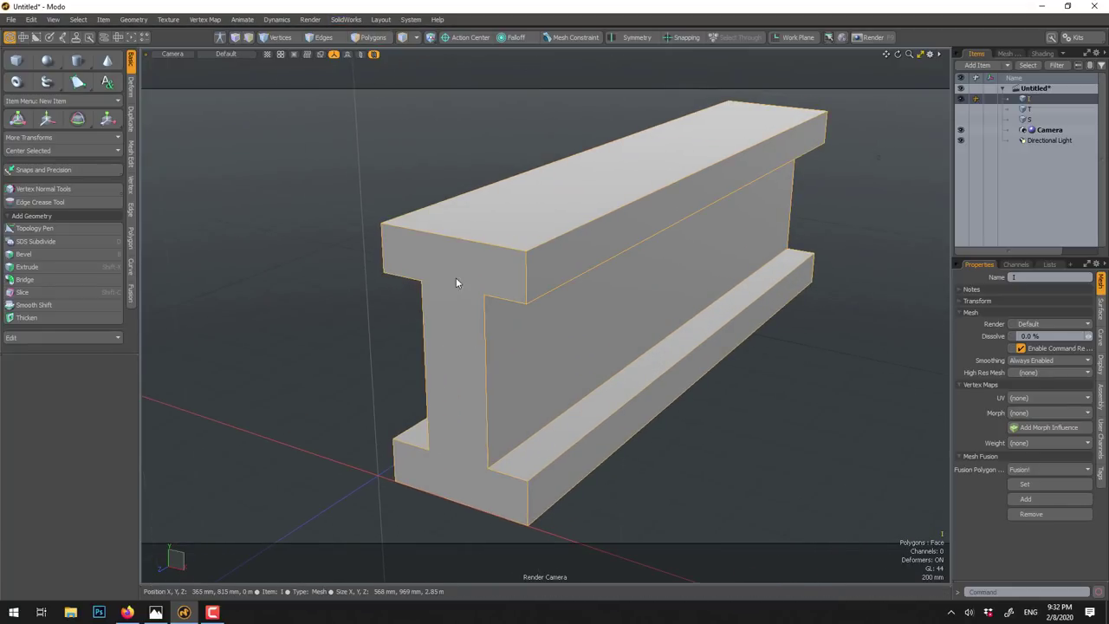
click(373, 36)
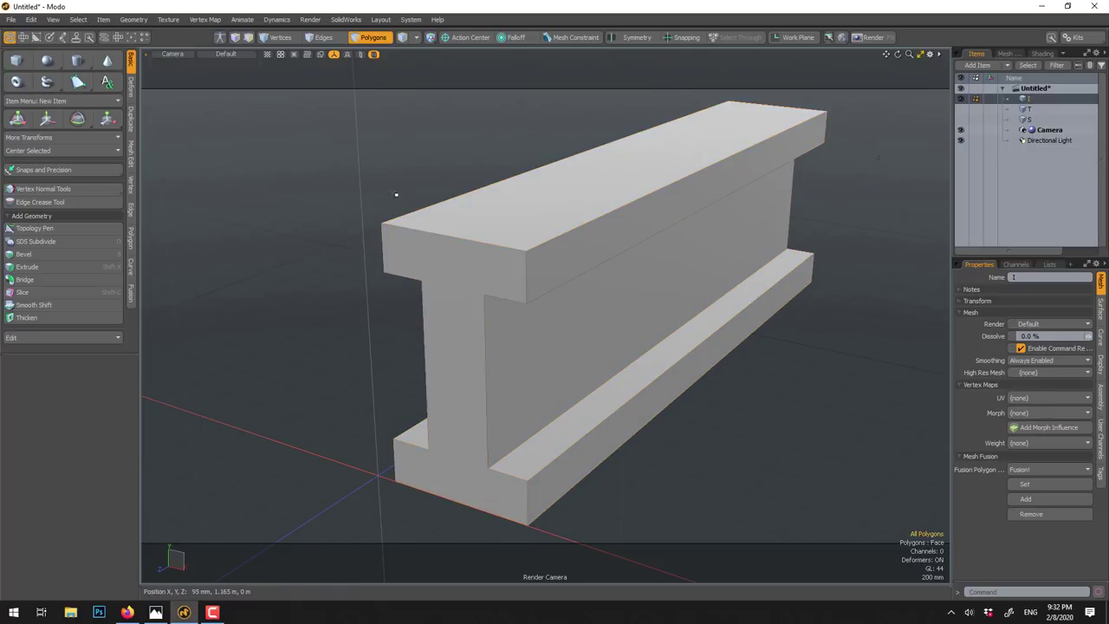
click(448, 297)
key(b)
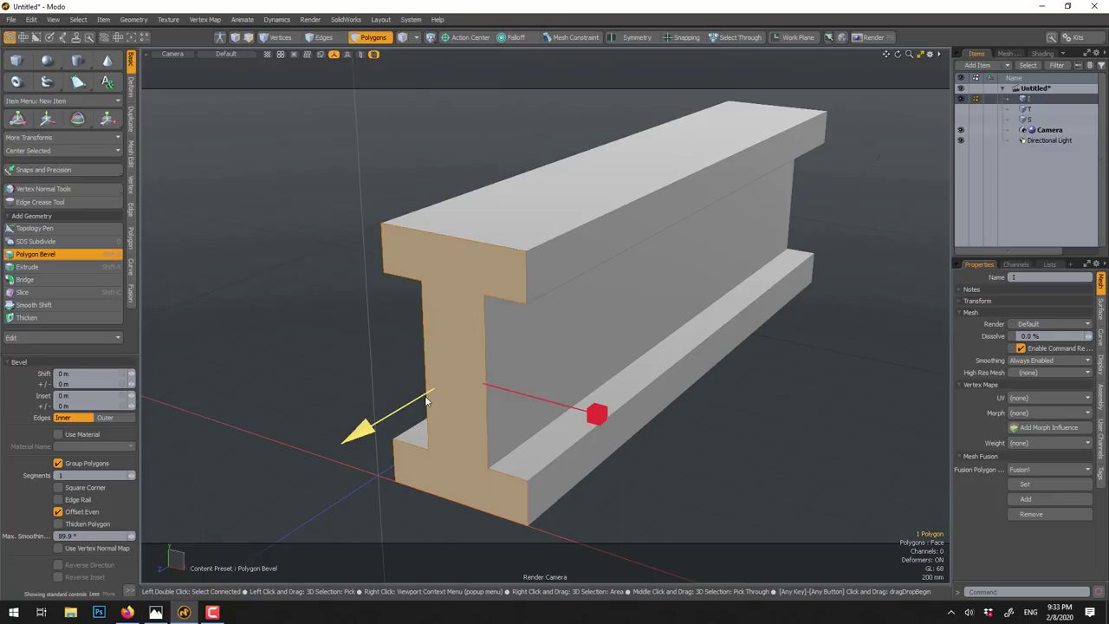
drag(430, 400, 423, 405)
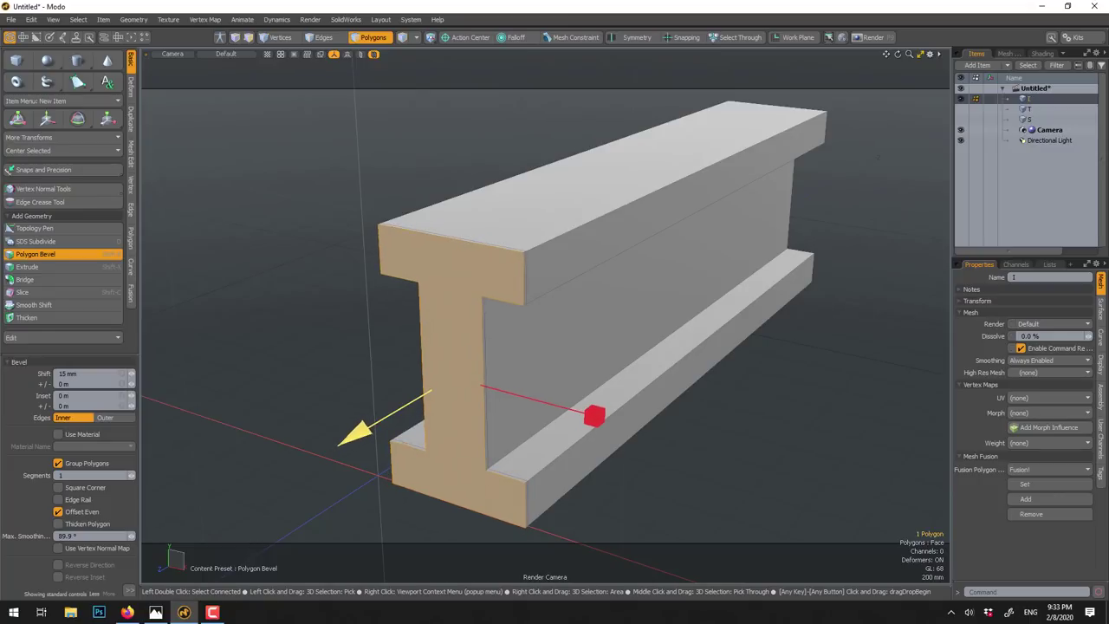
drag(592, 420, 594, 416)
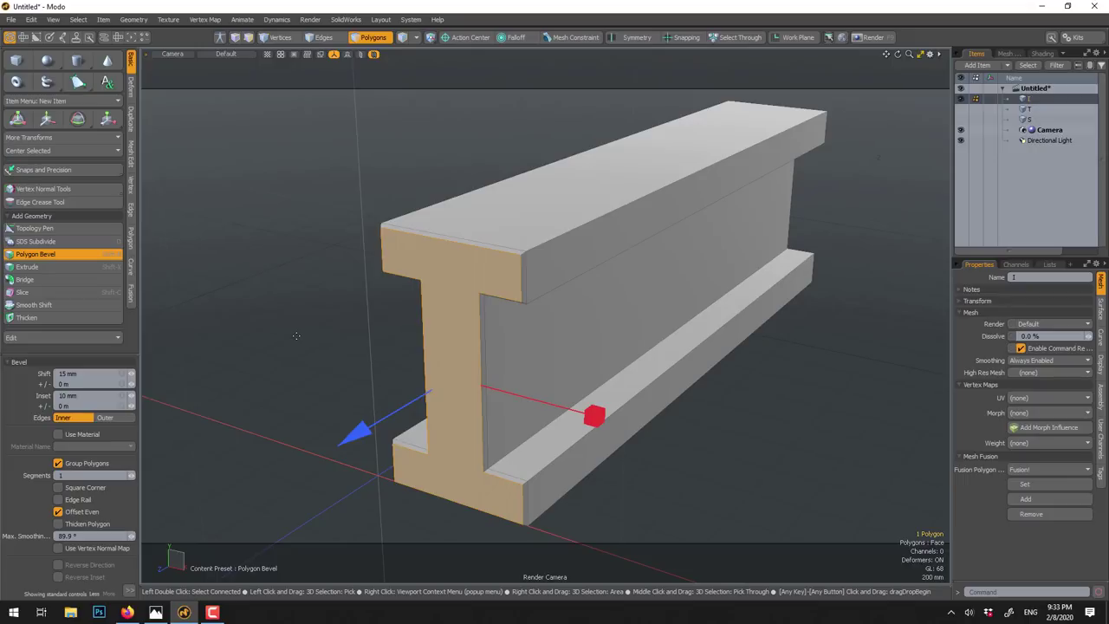
key(space)
click(349, 436)
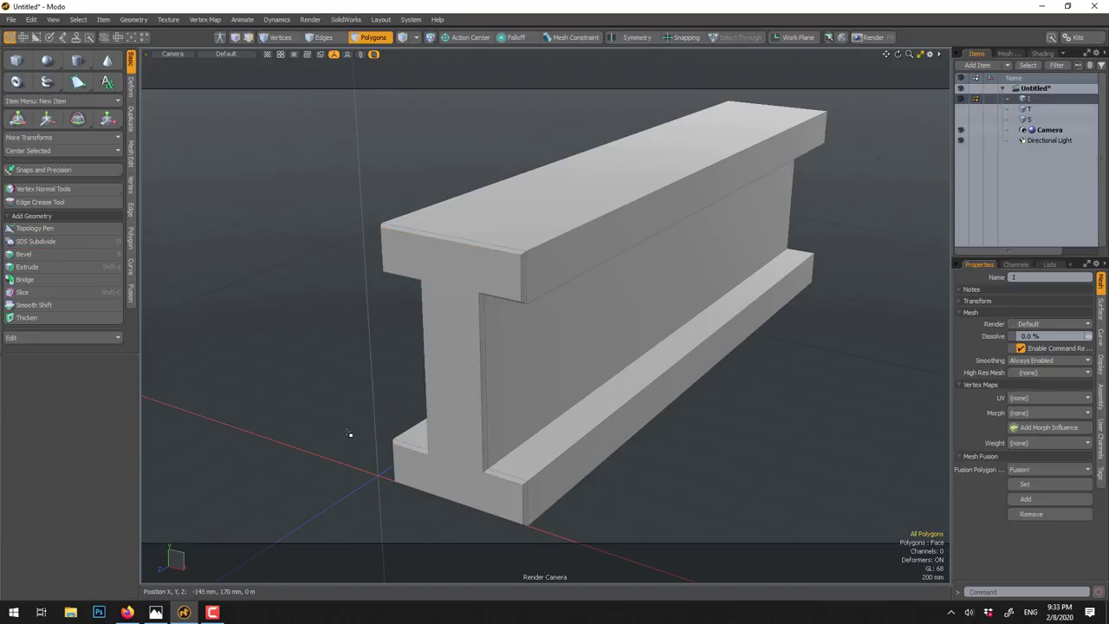
- Edge Slice the letter I's front face from a lower inner corner to the bottom edge at 43%, continuing across the bevel beneath
scroll(358, 442, up, 2)
alt+drag(334, 452, 485, 263)
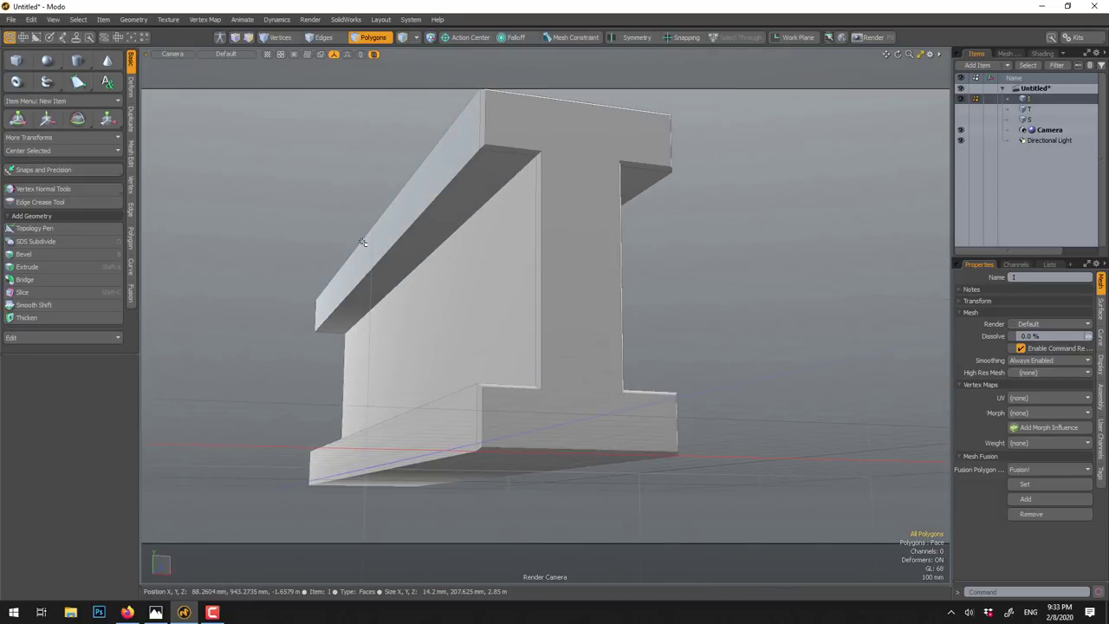
click(130, 163)
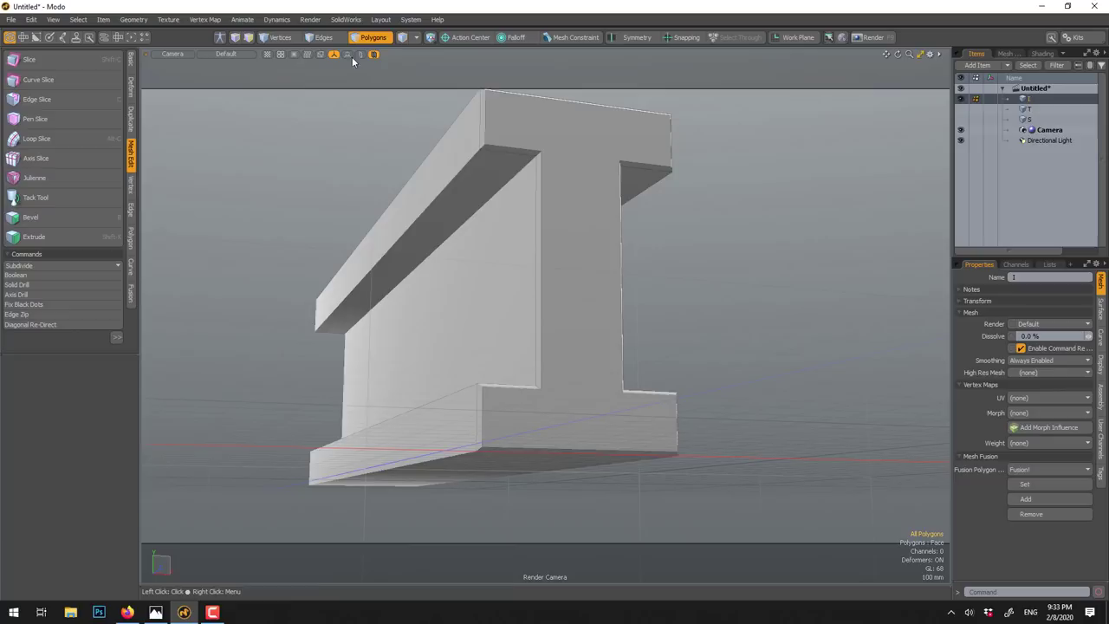
key(c)
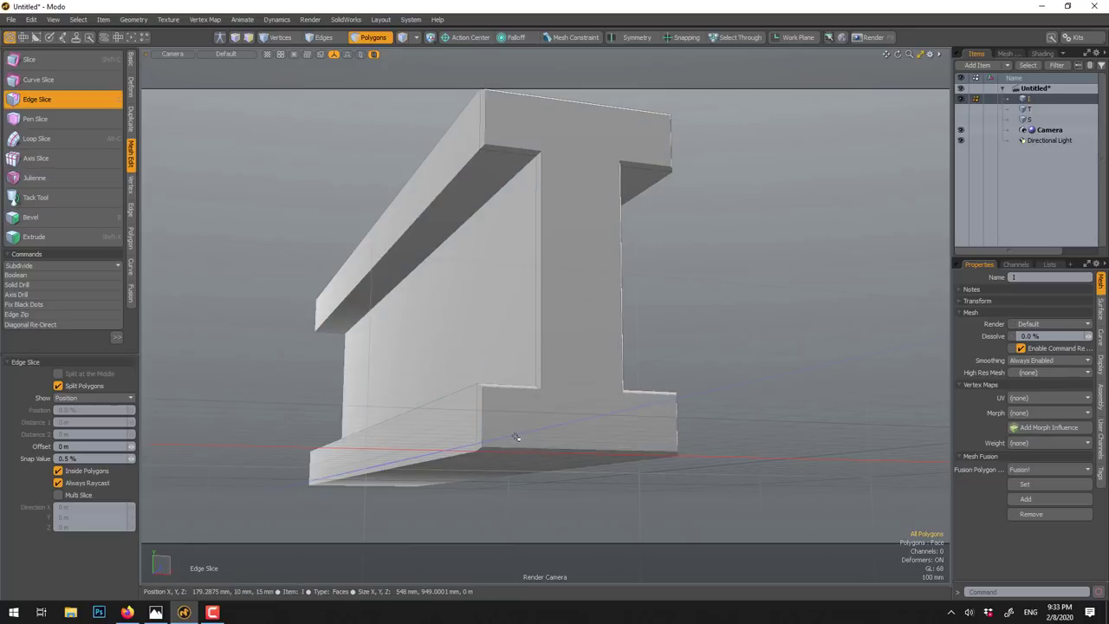
click(541, 388)
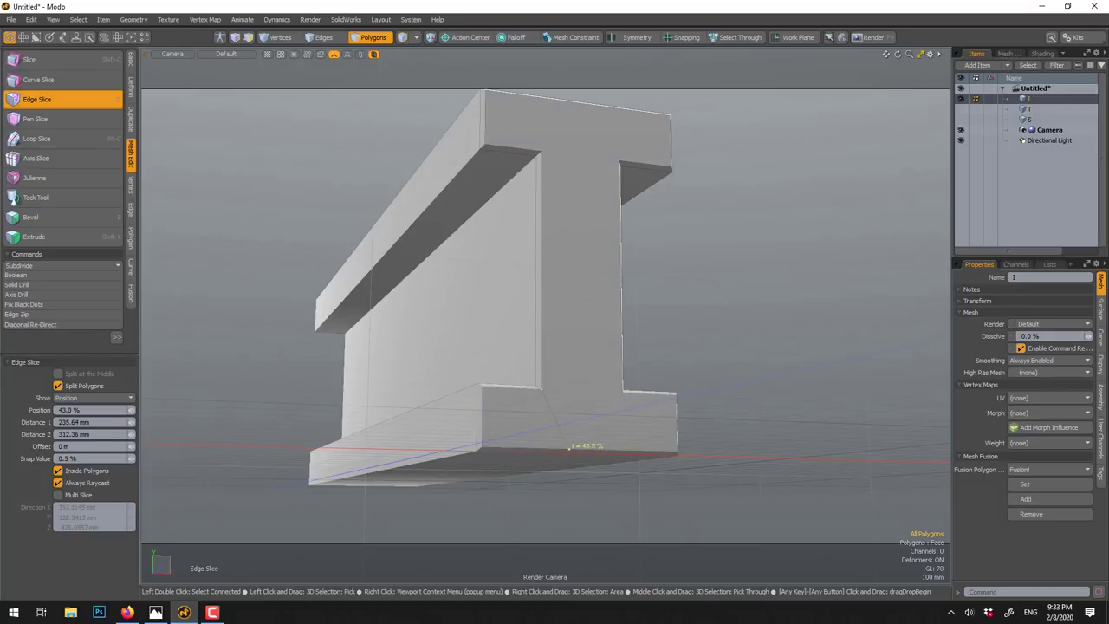
scroll(569, 448, up, 8)
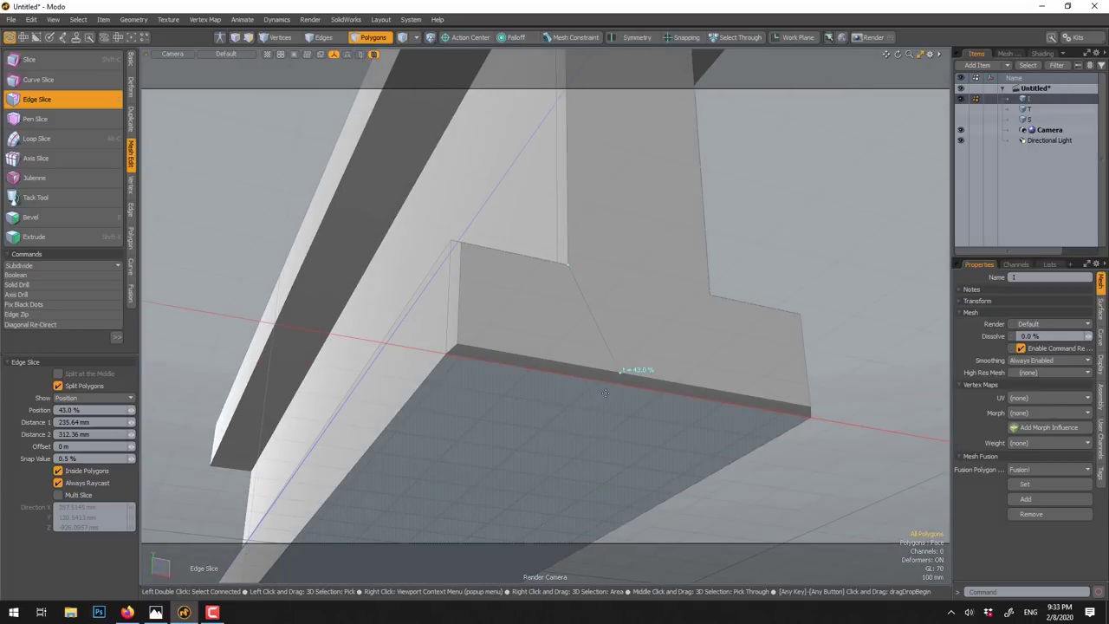
click(607, 391)
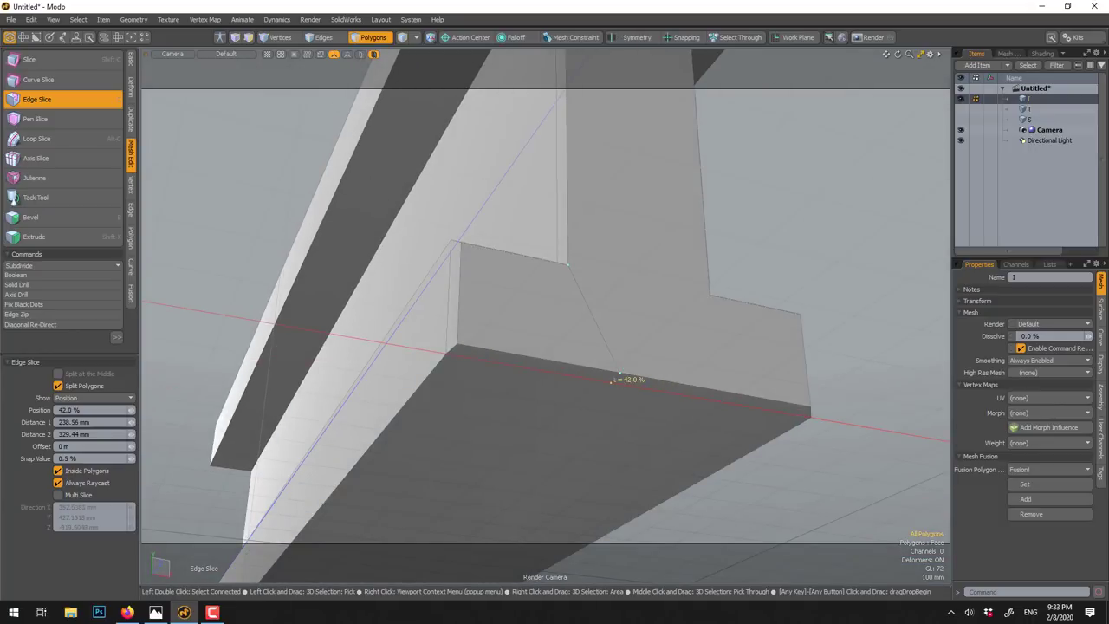
click(617, 382)
key(space)
scroll(765, 240, down, 5)
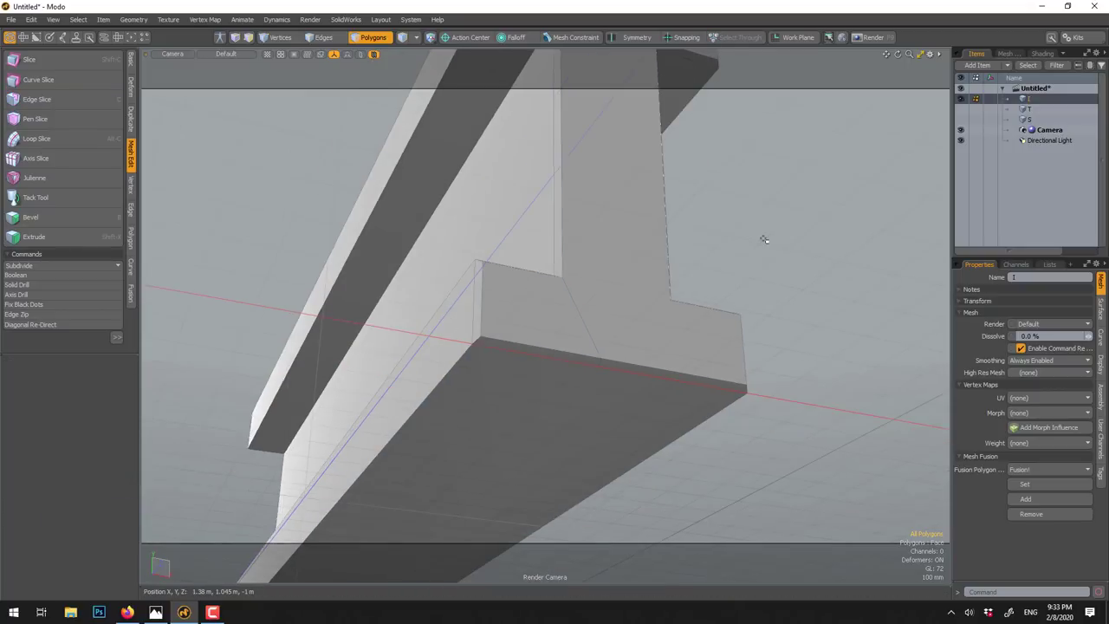
alt+drag(668, 286, 592, 347)
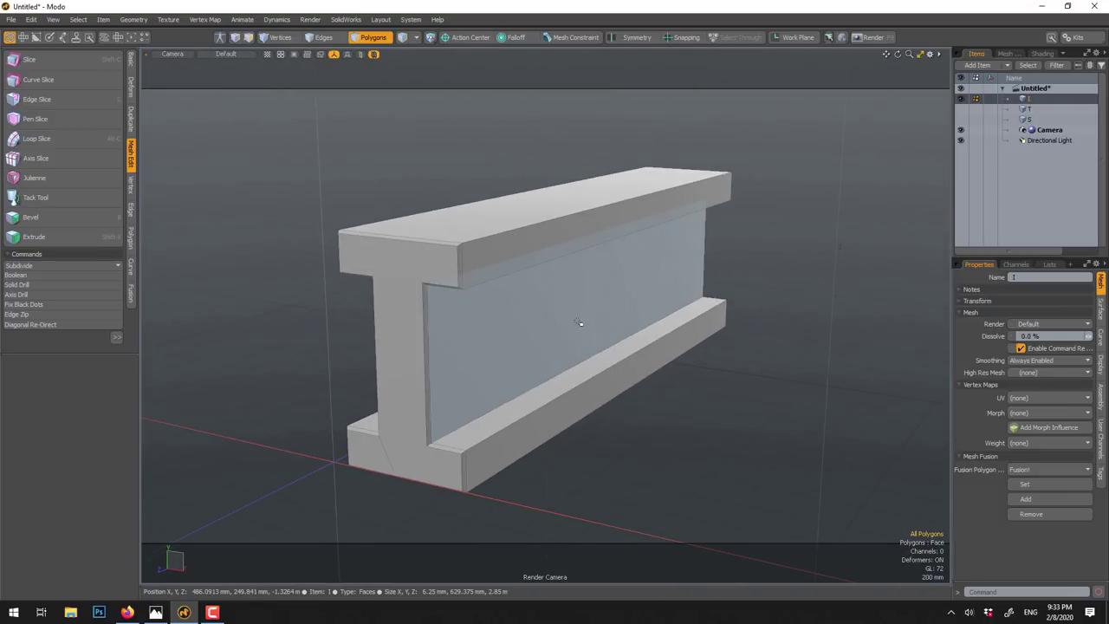
click(372, 39)
scroll(527, 248, up, 1)
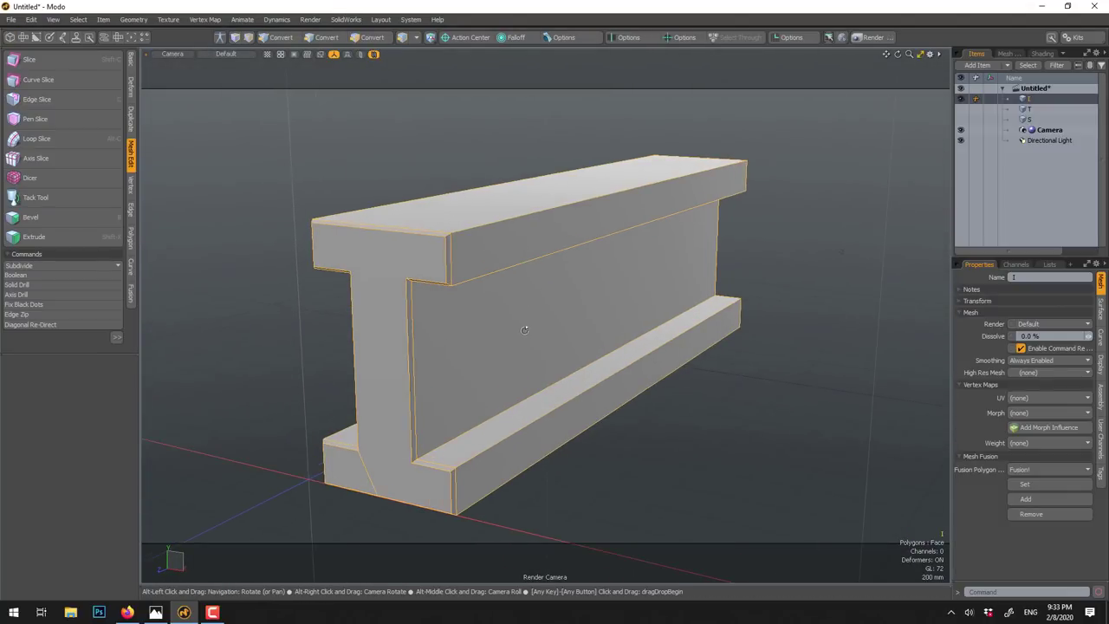
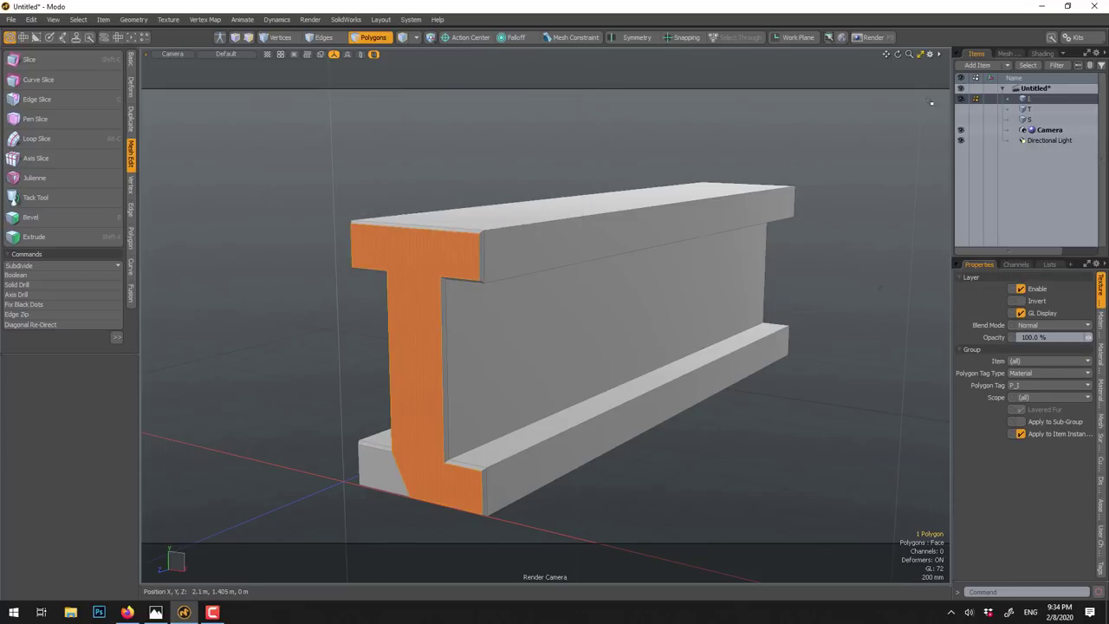
- Set the rounded edge width of the P_I material to 2 in its extended surface normal settings
click(373, 37)
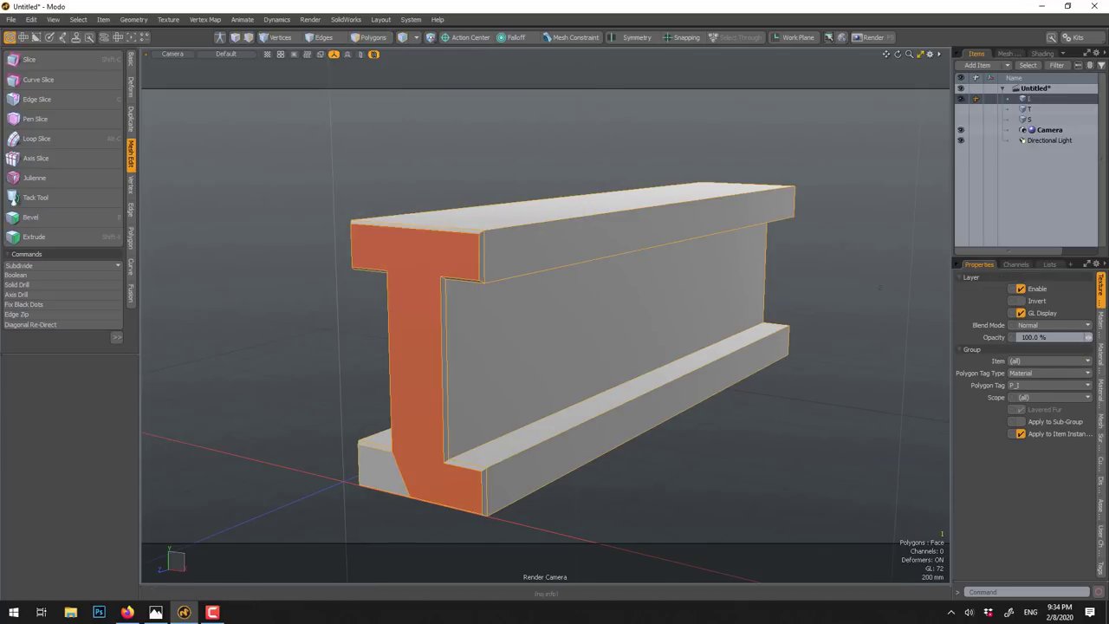
click(1043, 54)
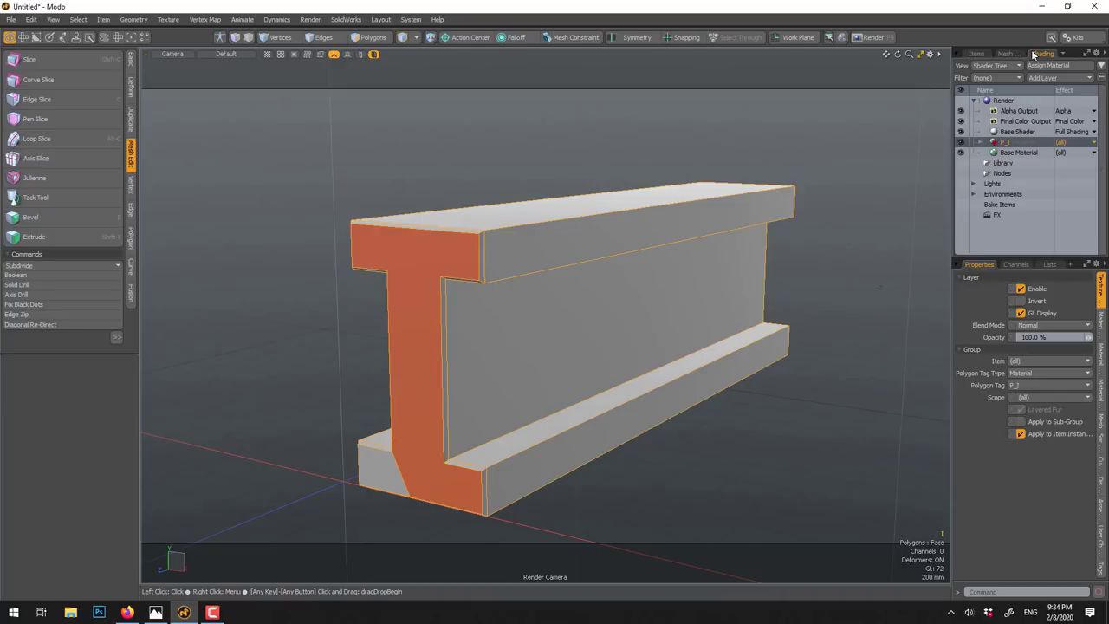
click(980, 143)
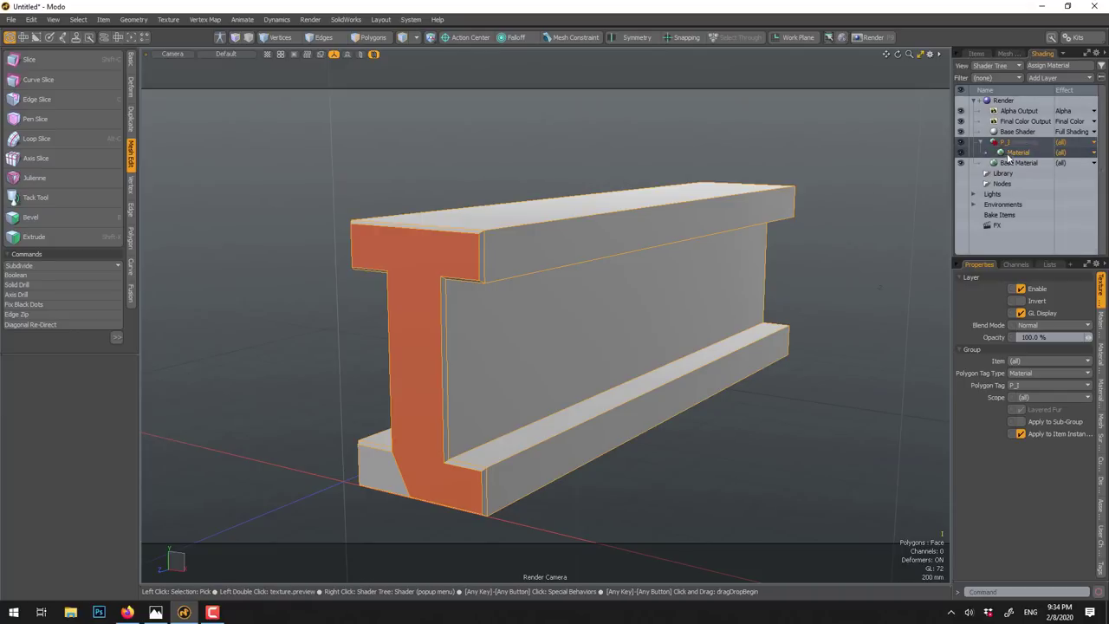
click(1012, 152)
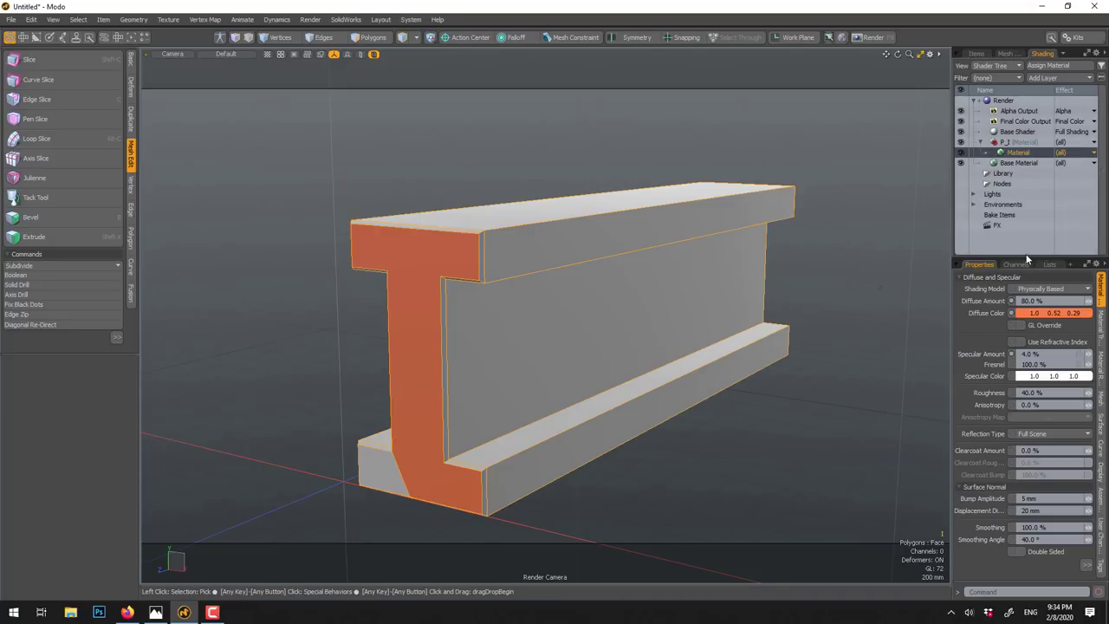
drag(1026, 257, 1026, 199)
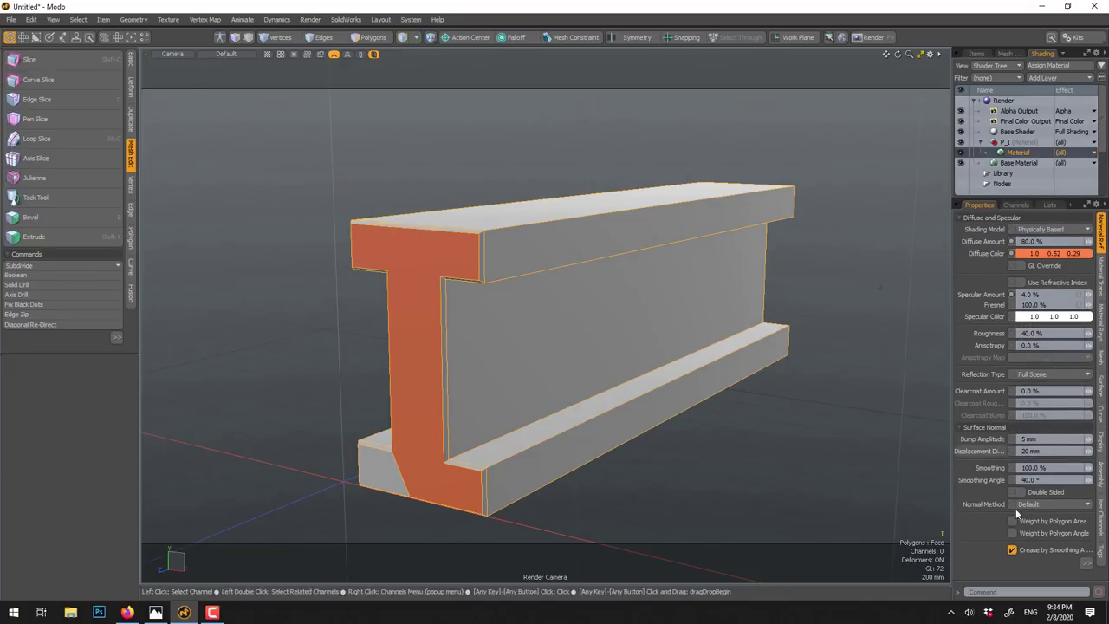
click(1083, 561)
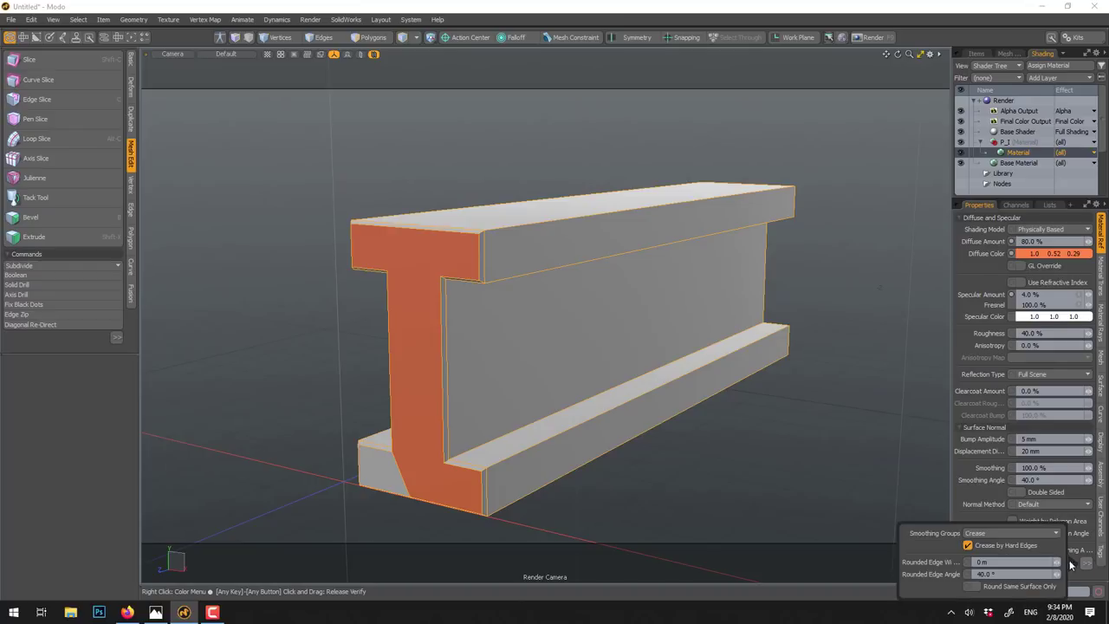
click(982, 562)
text(2)
key(Return)
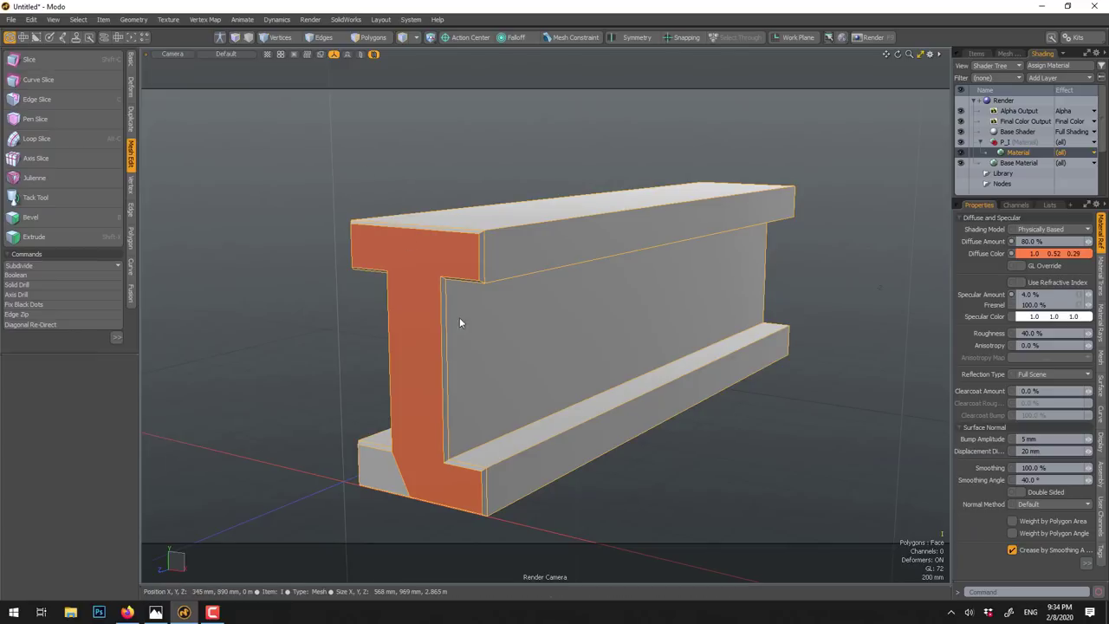
- Set the P_I material's clearcoat amount to 90% and its specular Fresnel to 90%
click(1039, 392)
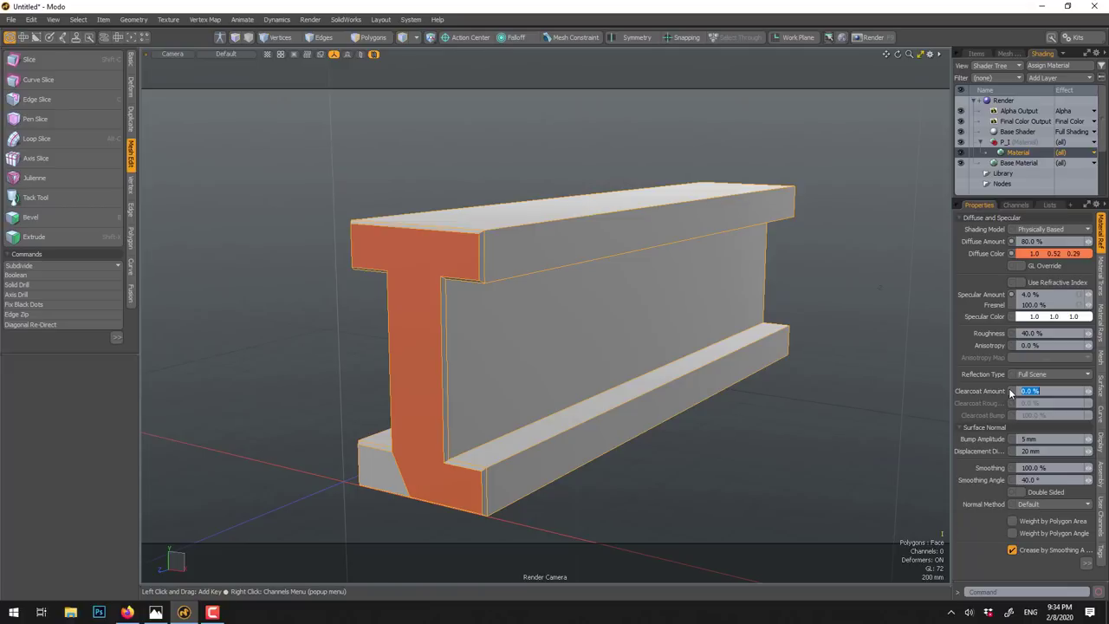
key(Return)
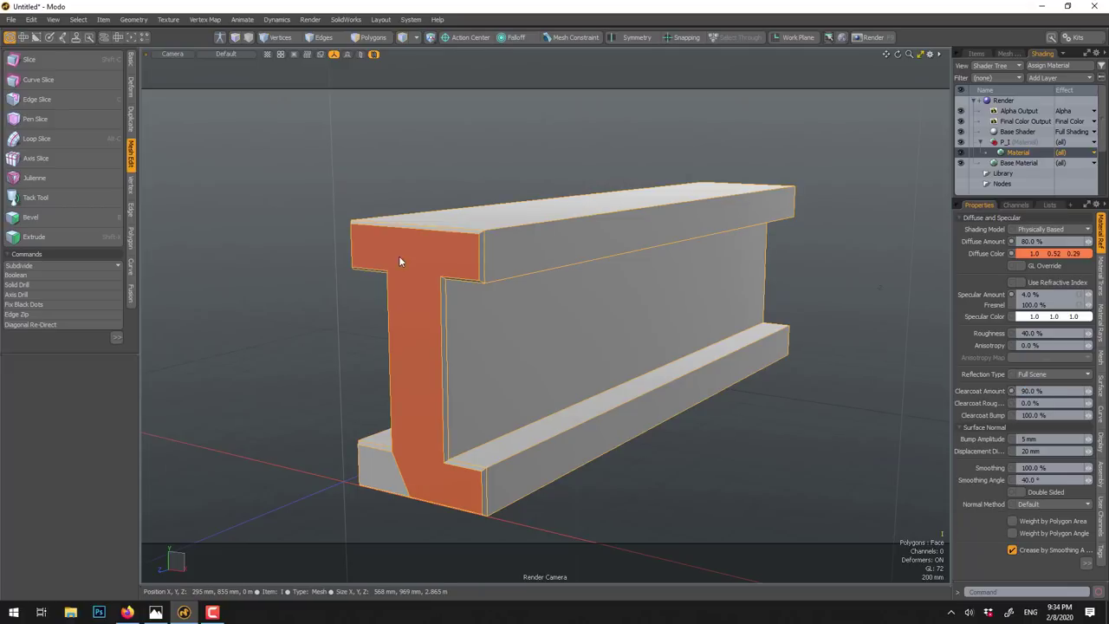
click(785, 130)
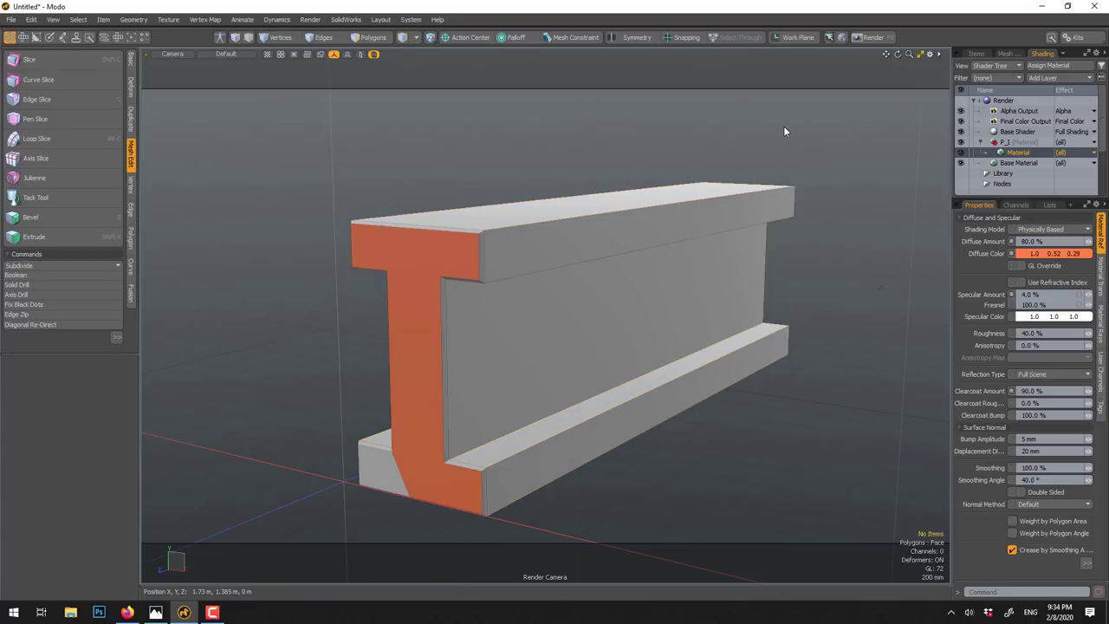
click(1042, 303)
text(9)
- Select the letter I's side, bevel and back polygons by looping two side faces and growing the selection, leaving out the front faces
click(543, 242)
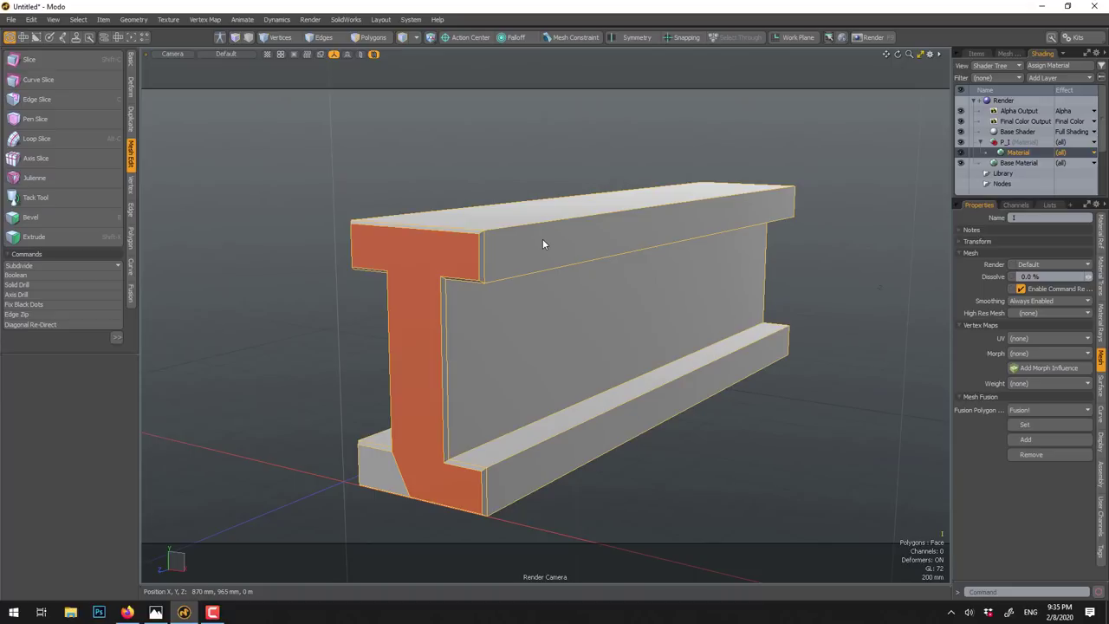
click(373, 38)
click(597, 228)
drag(607, 261, 614, 275)
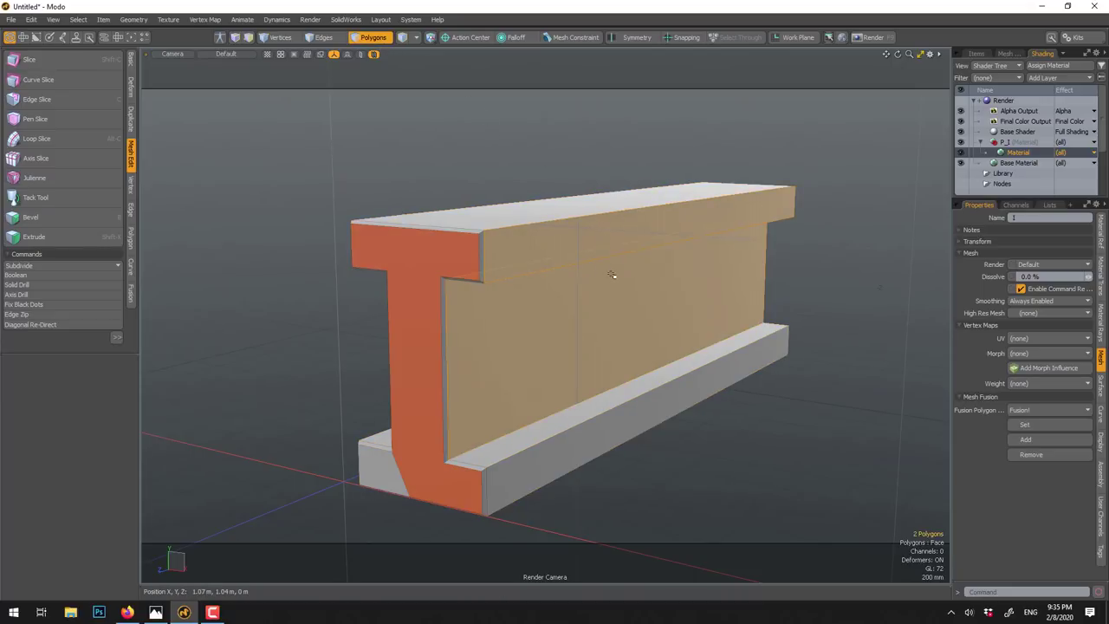
key(l)
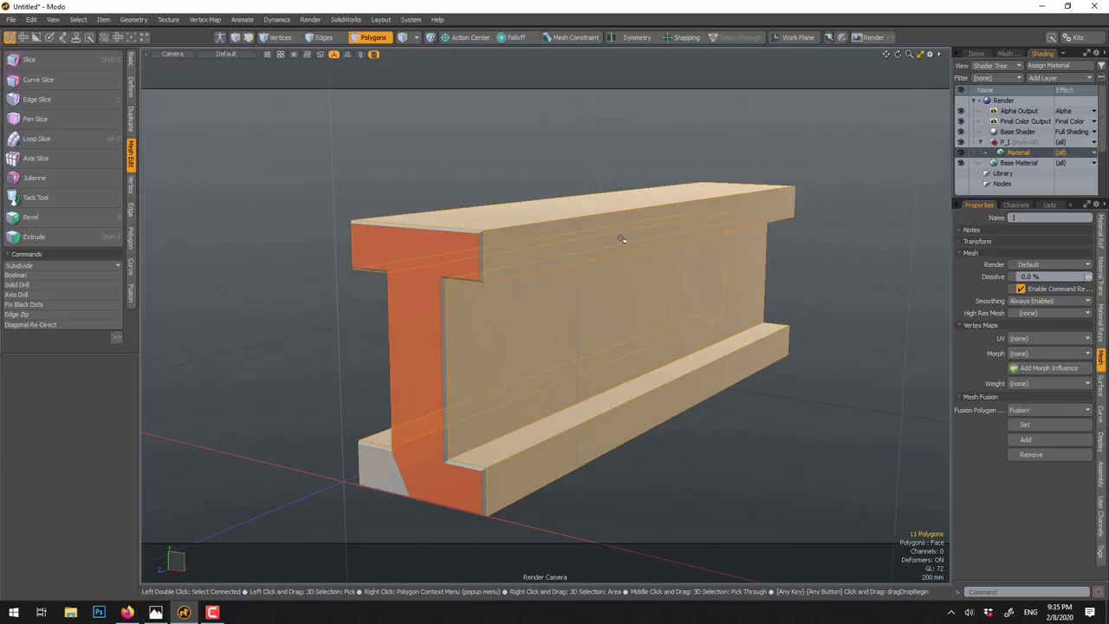
key(Up)
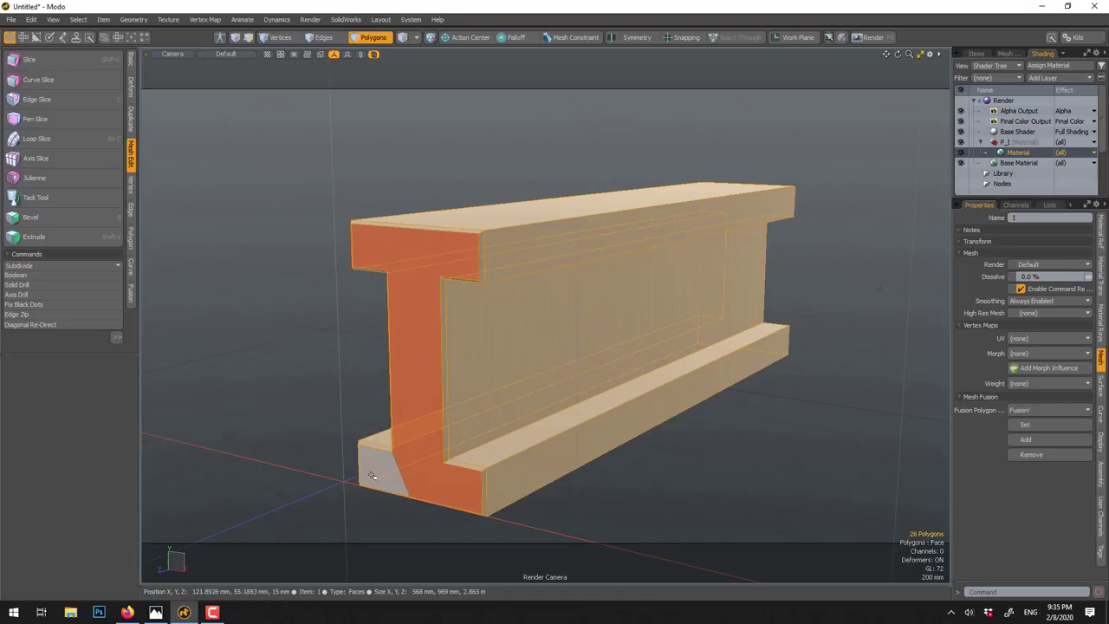
alt+drag(835, 403, 569, 375)
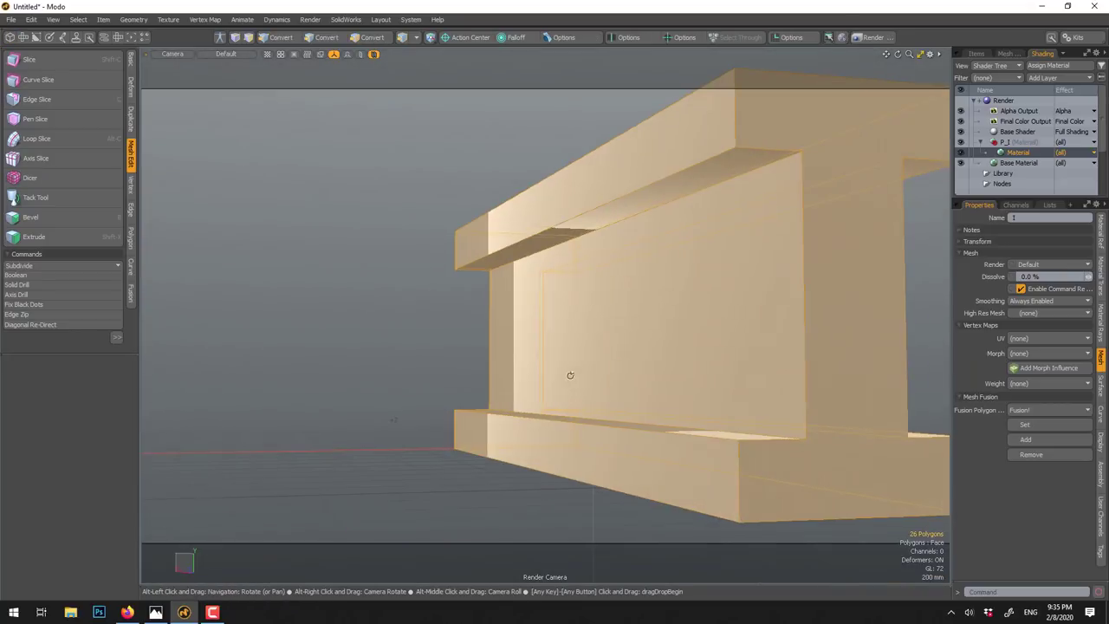
alt+drag(806, 235, 772, 314)
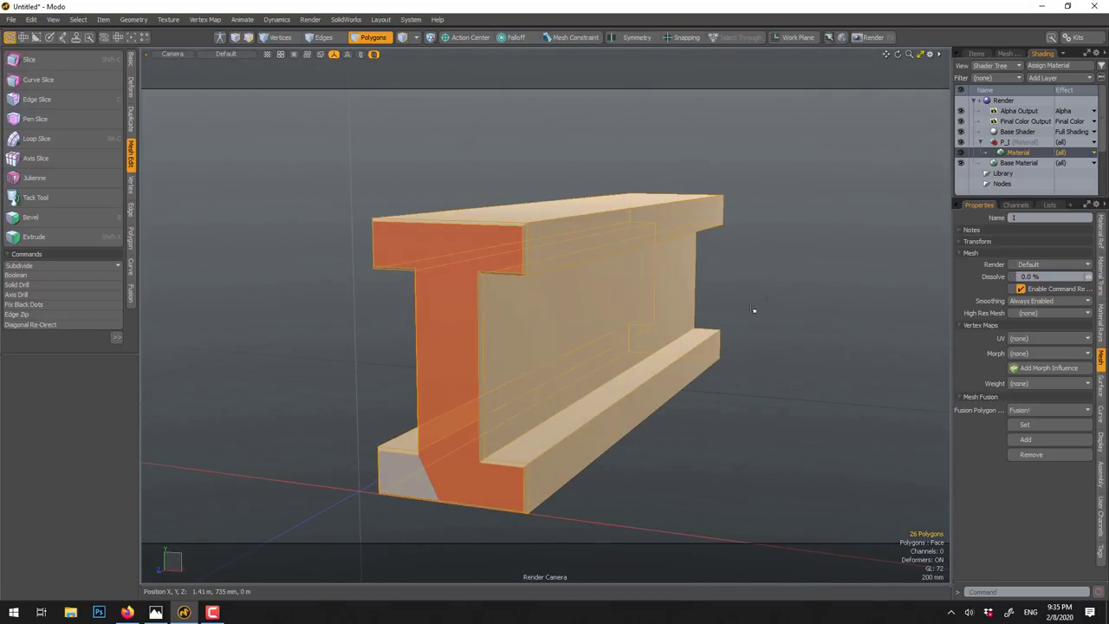
- Assign the selected polygons a new material named W_I with pink color 1.0, 0.5, 1.0 and 1.5% specular
key(m)
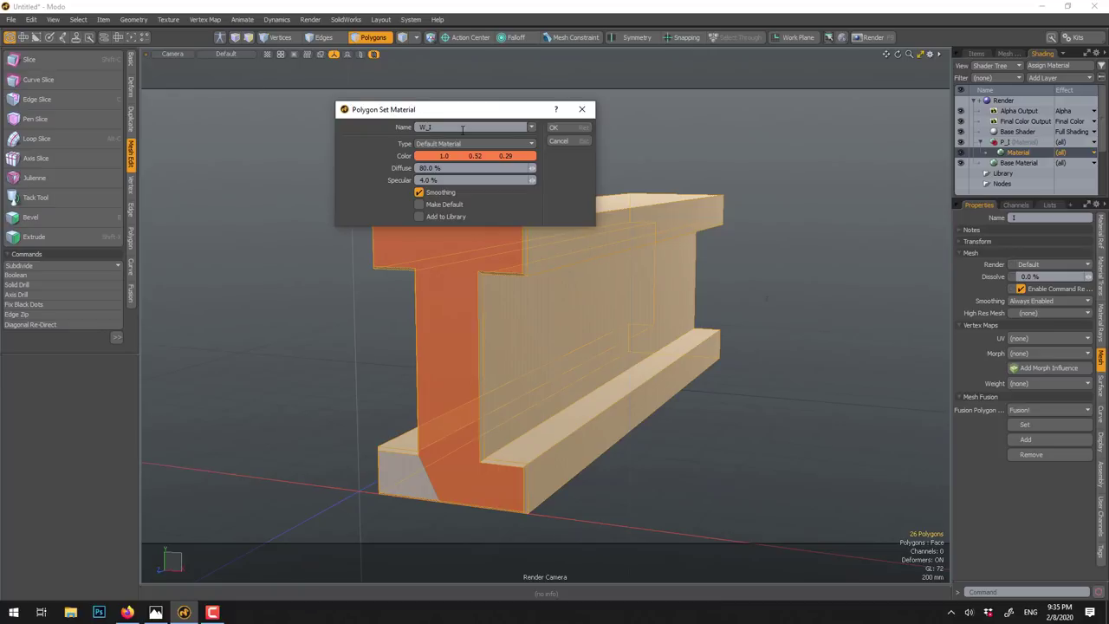
click(482, 156)
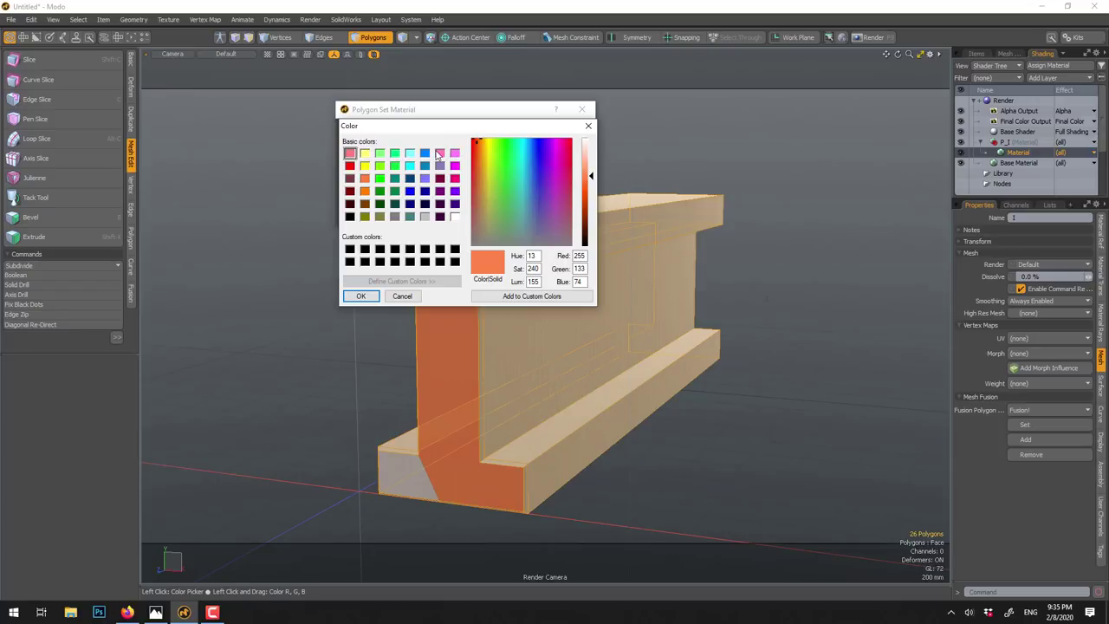
click(455, 153)
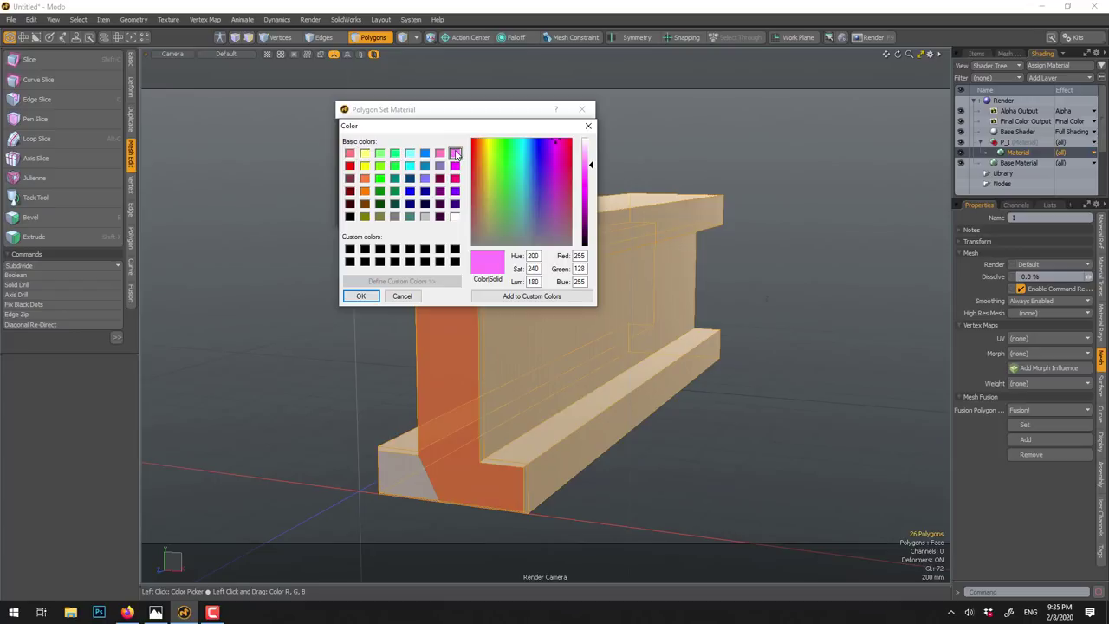
click(375, 295)
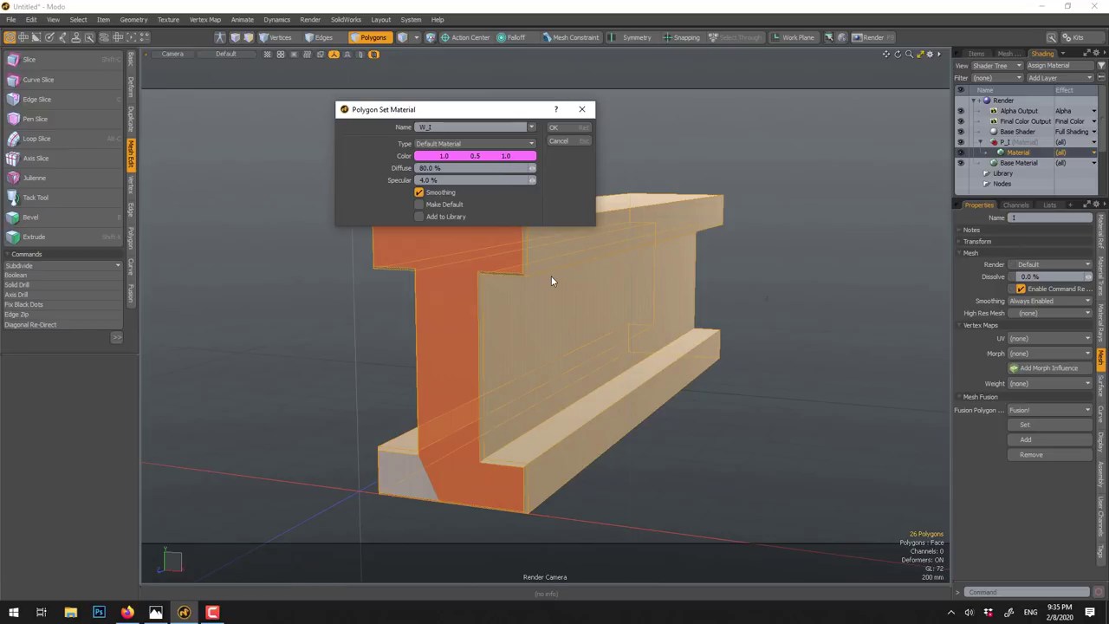
click(445, 180)
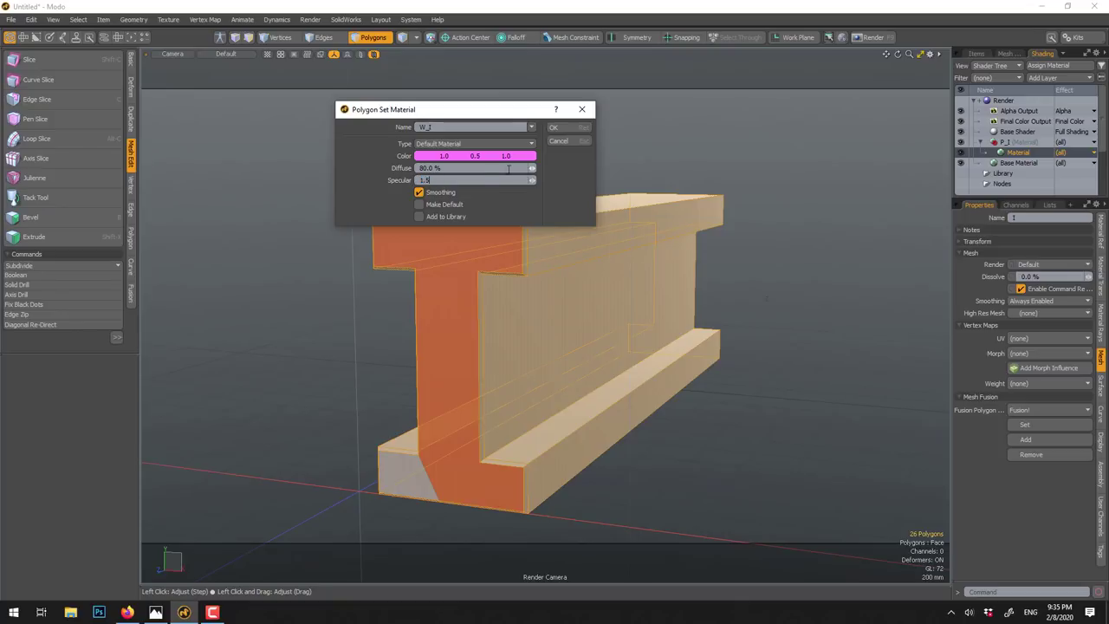
click(554, 128)
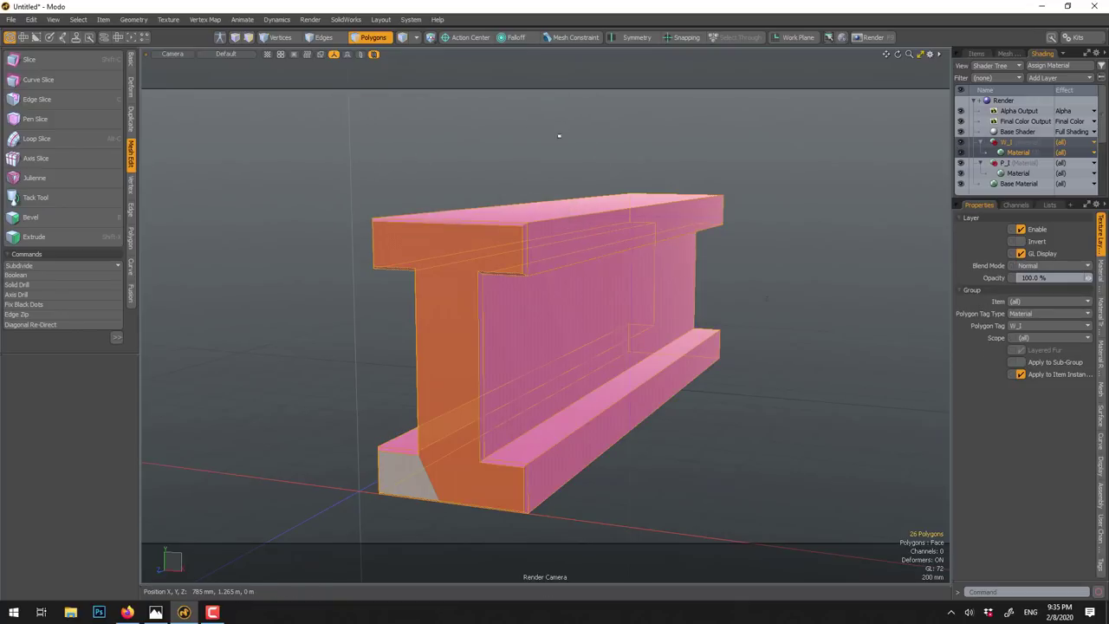
- Open the W_I material's extended surface normal settings and set its specular Fresnel to 70%
click(372, 40)
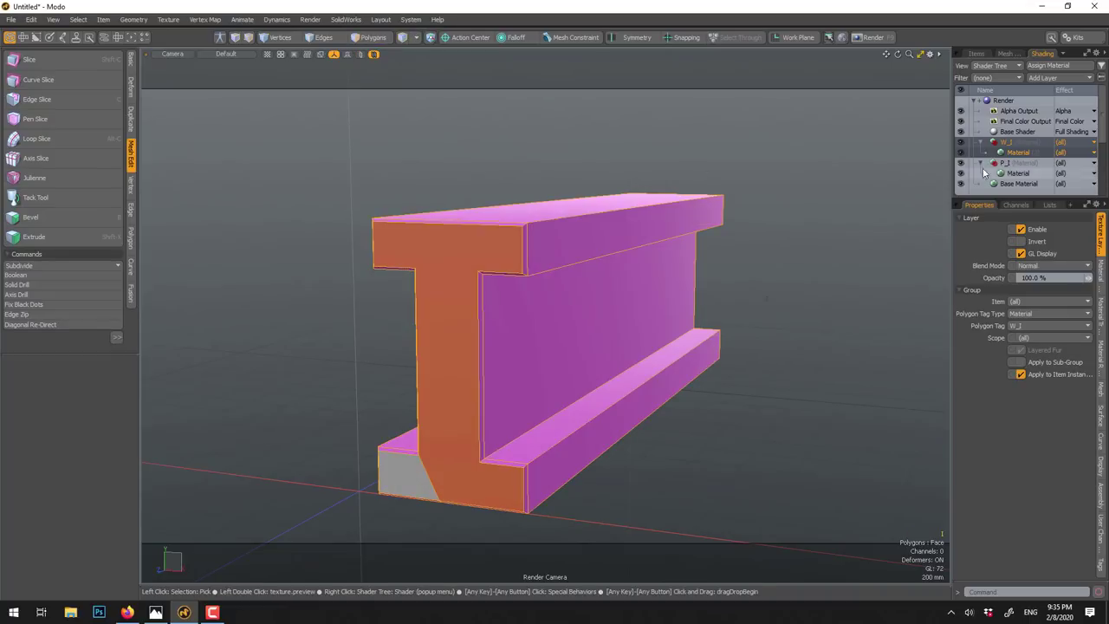
click(1007, 143)
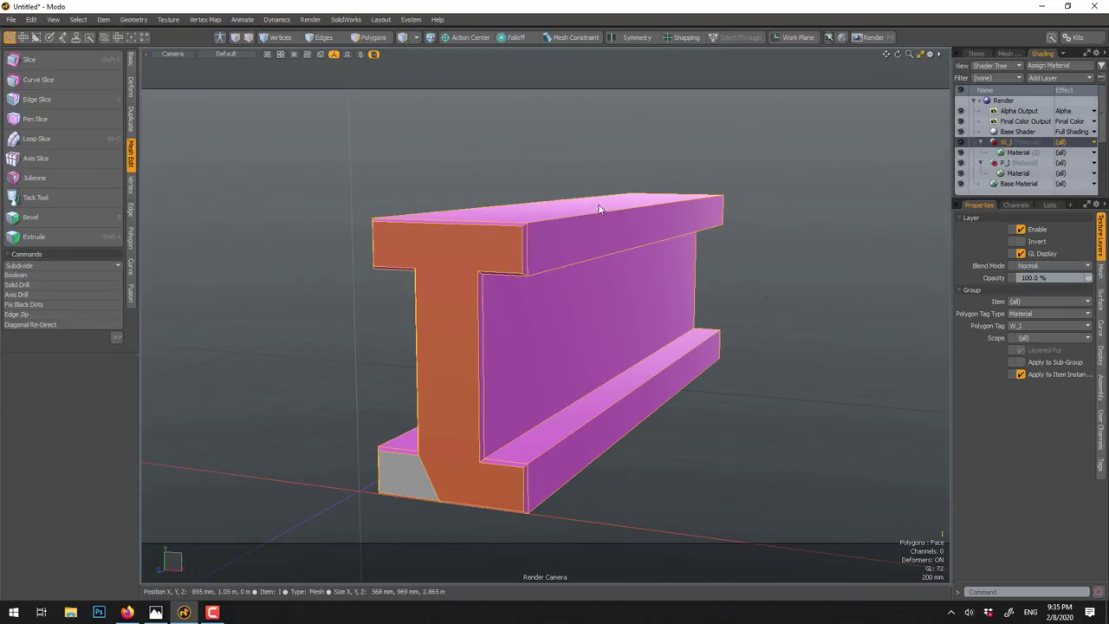
click(1010, 153)
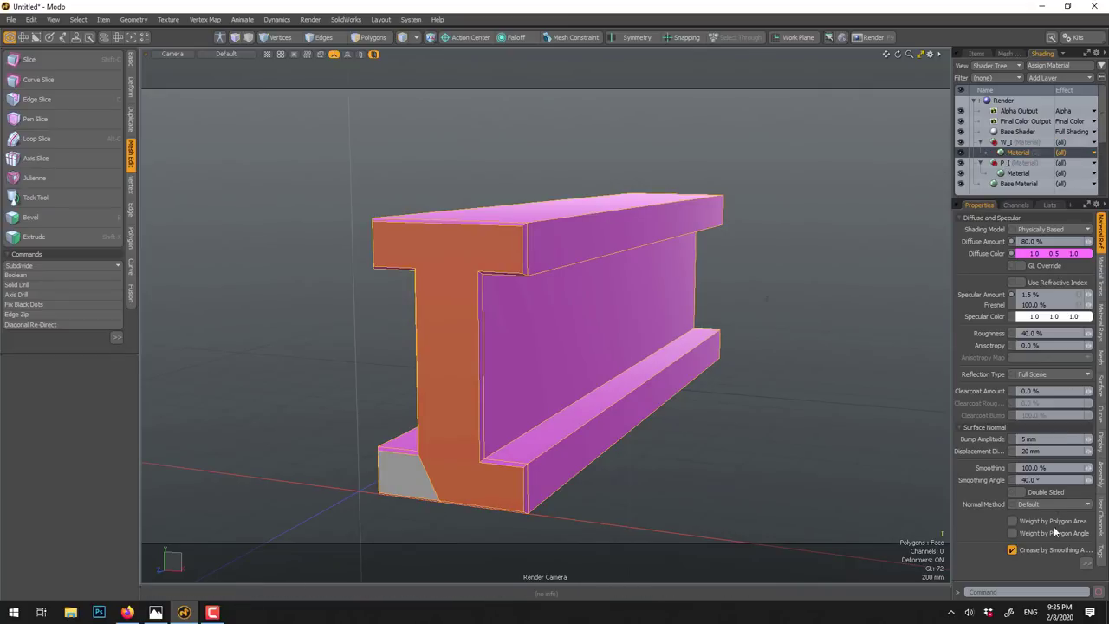
click(1083, 563)
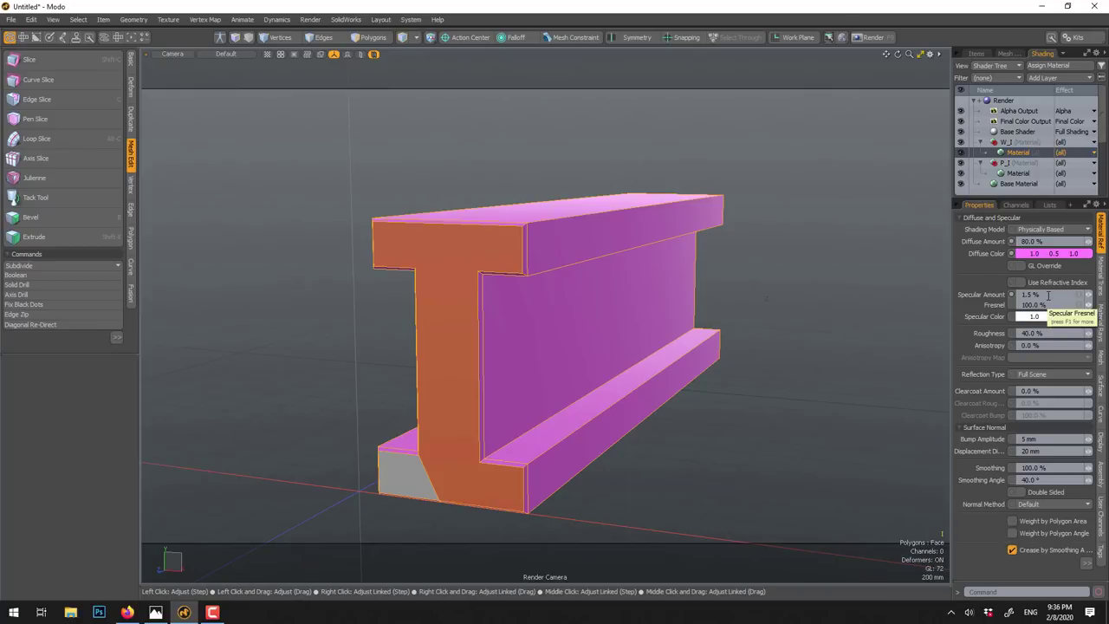
mouse_move(1013, 396)
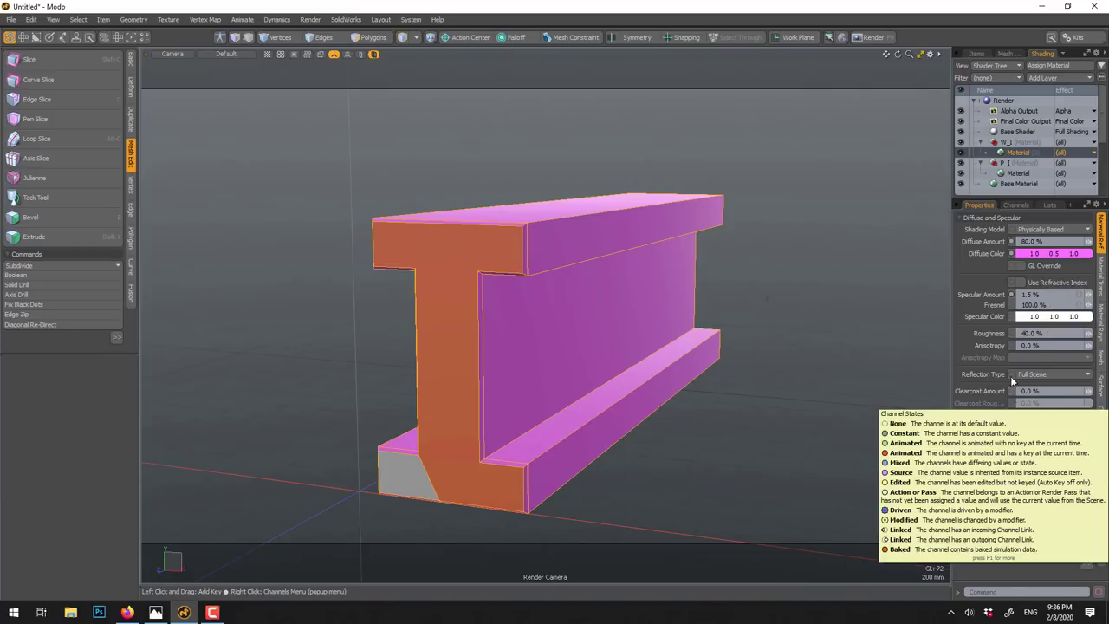
click(1038, 305)
text(7)
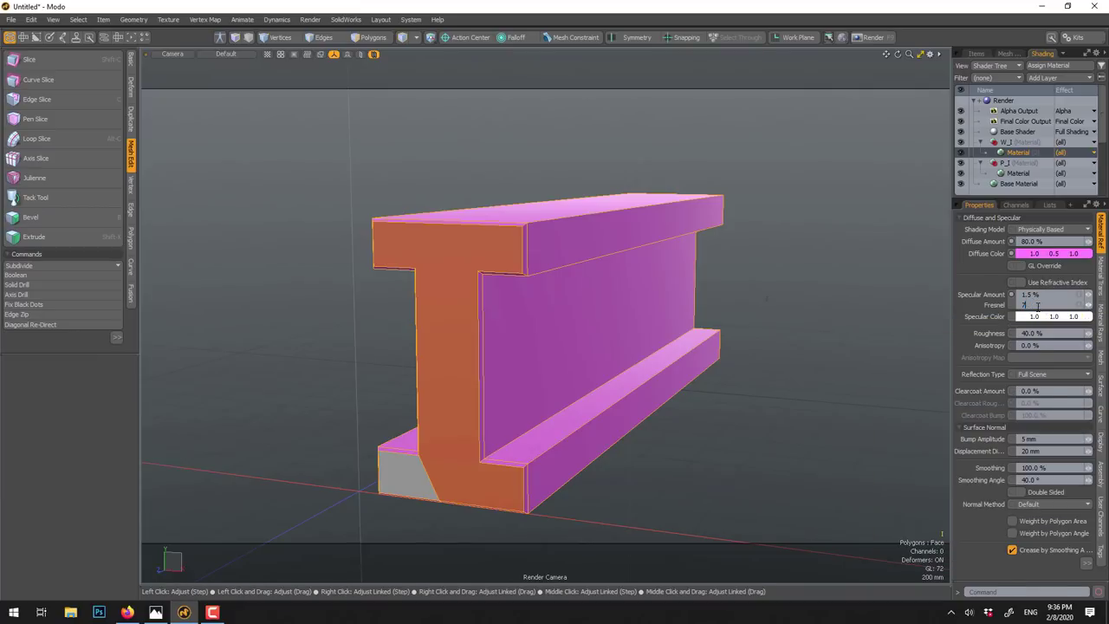
text(0)
key(Return)
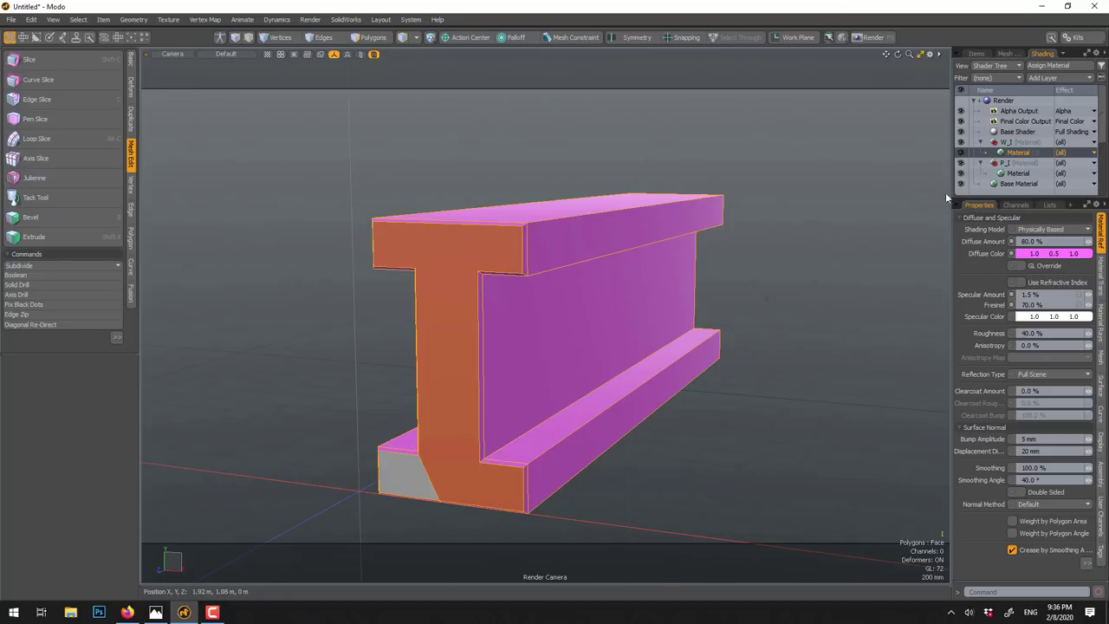
click(907, 121)
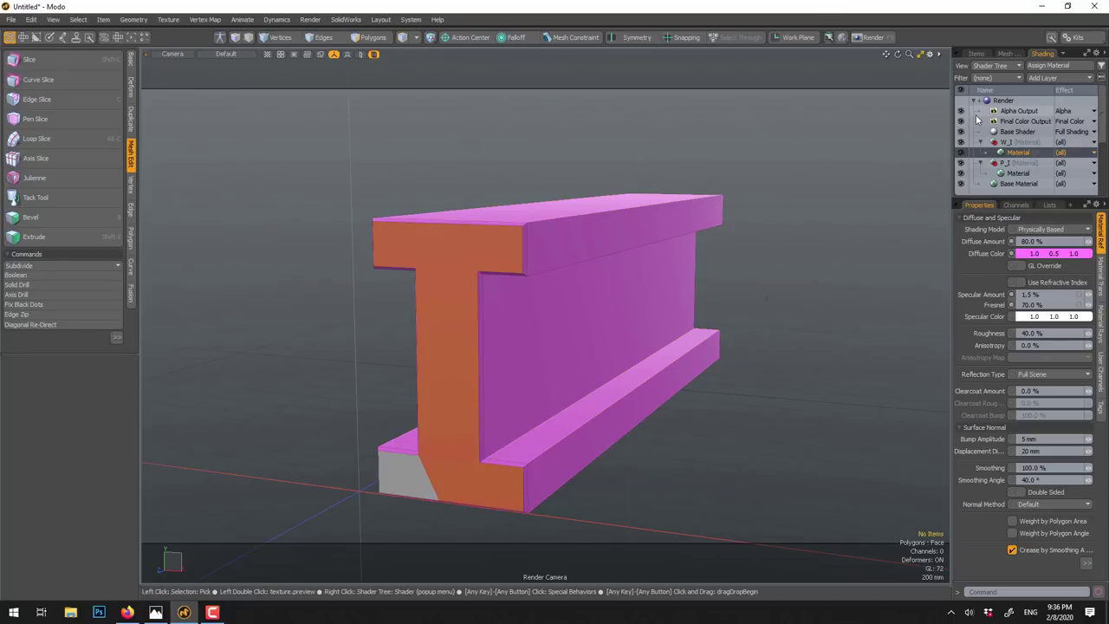
- Add the image clt-texture-featured.jpg as an image map layer on the letter I's W_I material
scroll(748, 255, down, 1)
alt+shift+drag(726, 267, 665, 266)
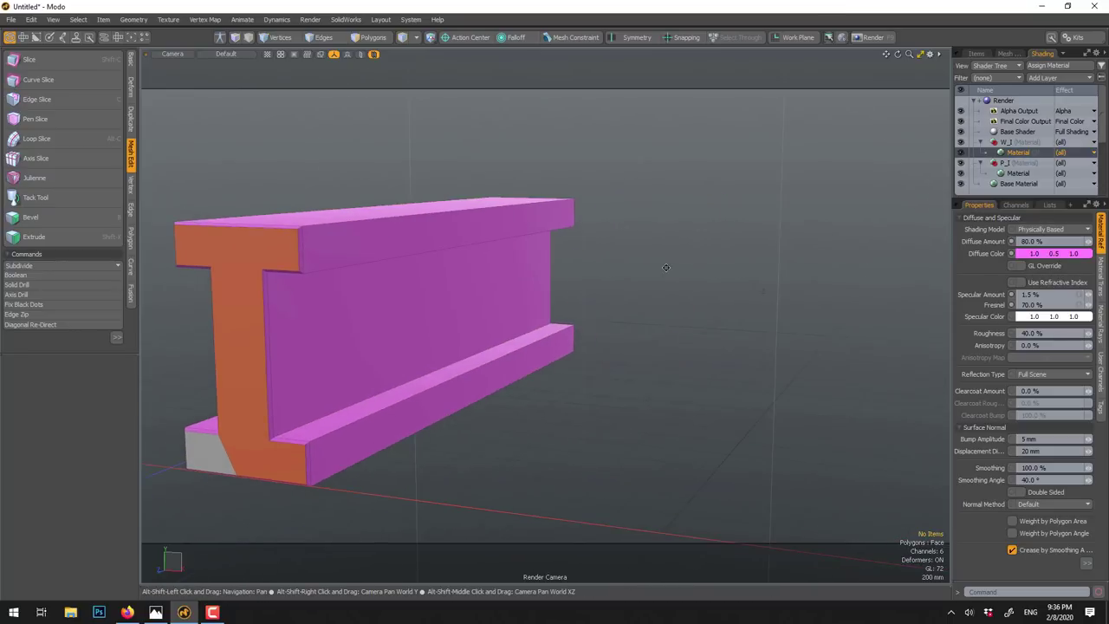
click(1044, 77)
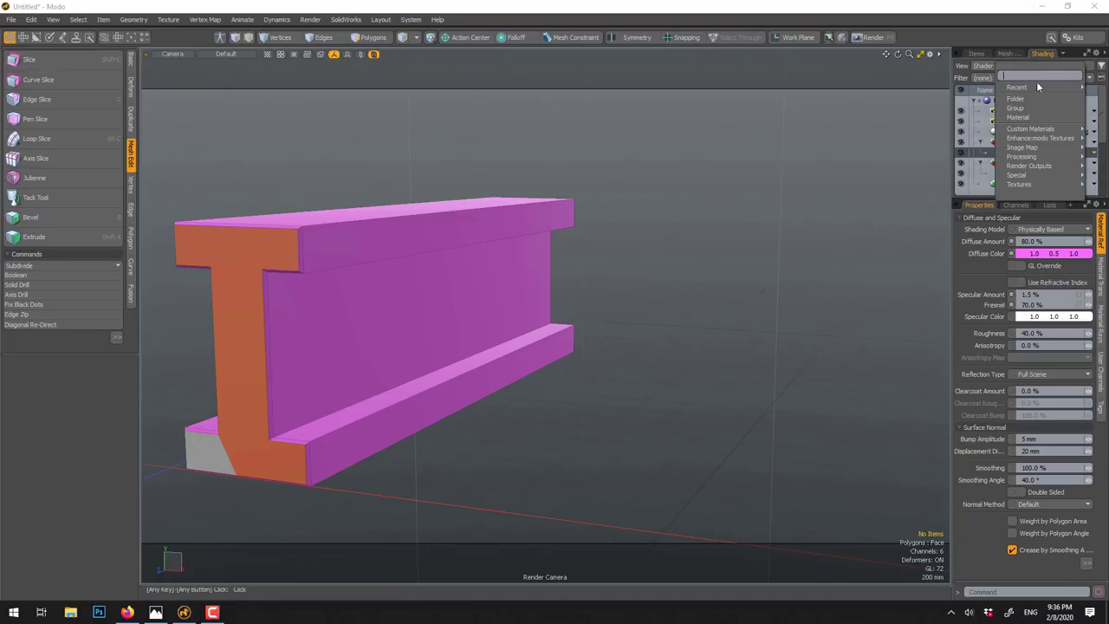
mouse_move(1030, 133)
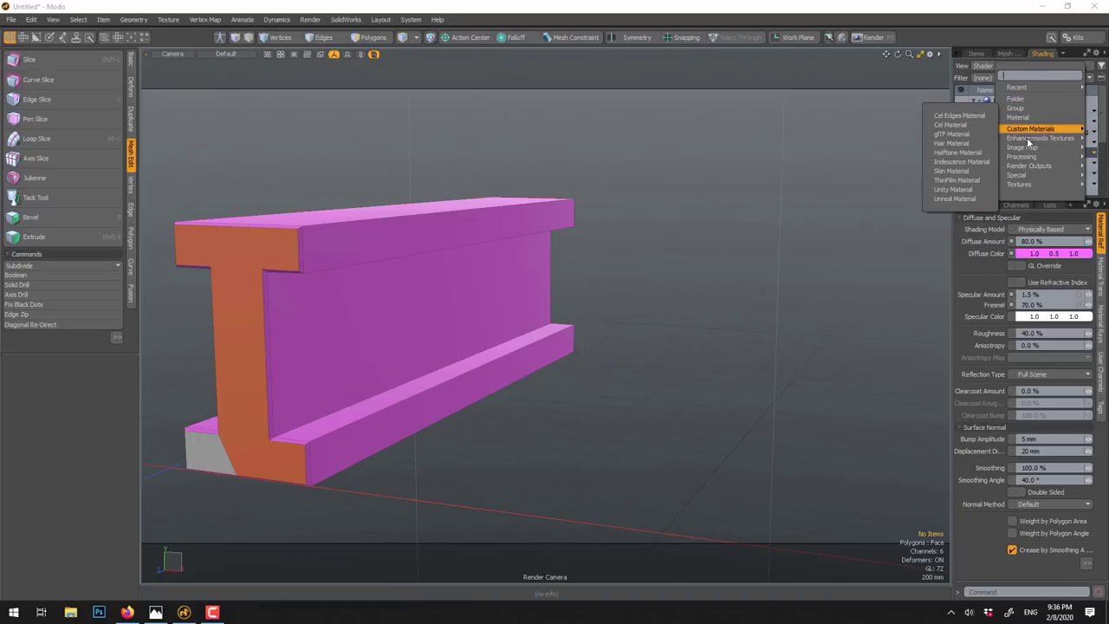
click(939, 141)
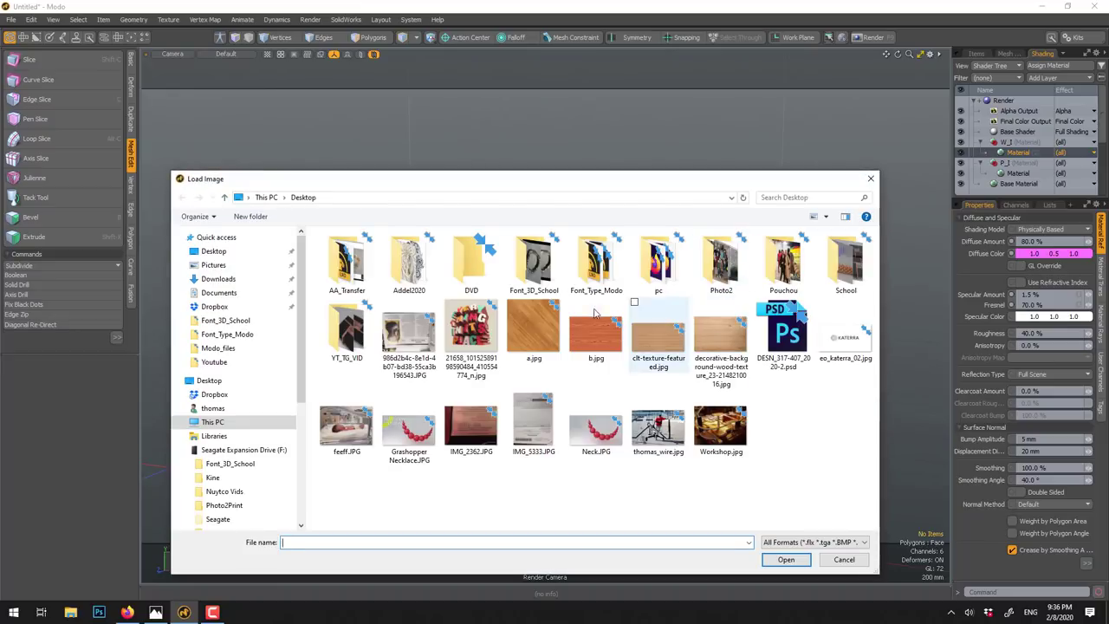
click(665, 346)
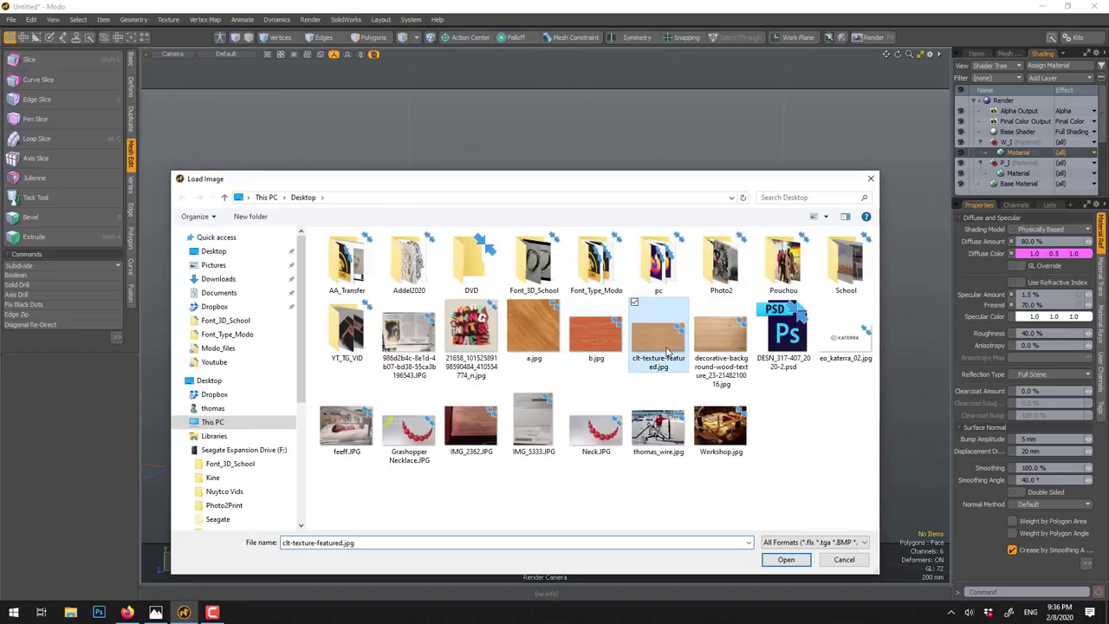
click(786, 559)
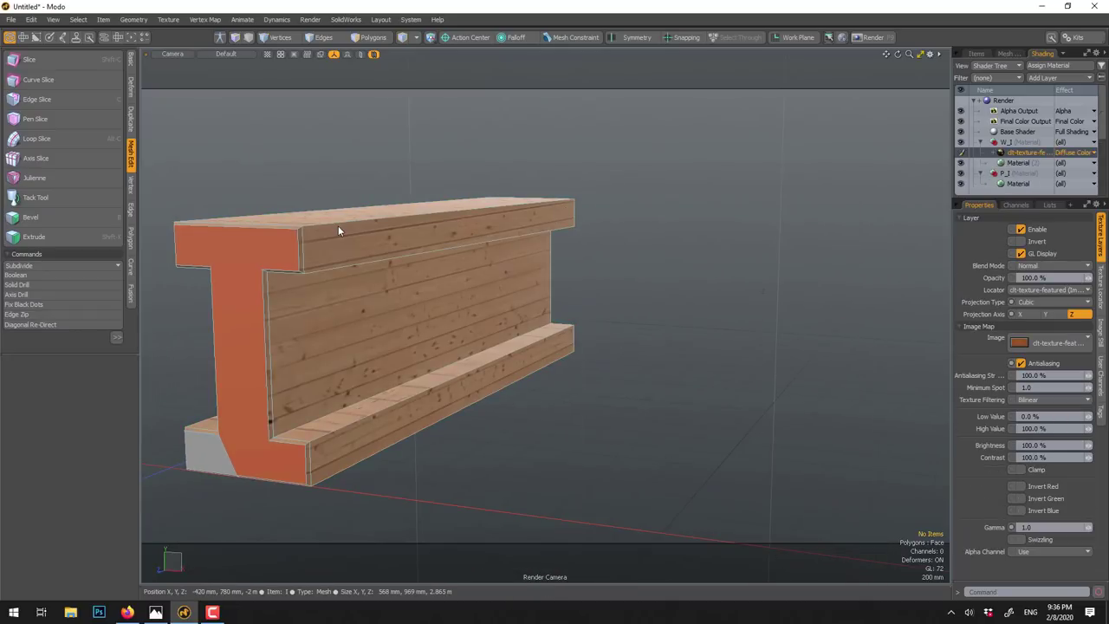
- Inspect the wood texture around the letter I and open an enlarged render preview of it
alt+drag(424, 286, 329, 258)
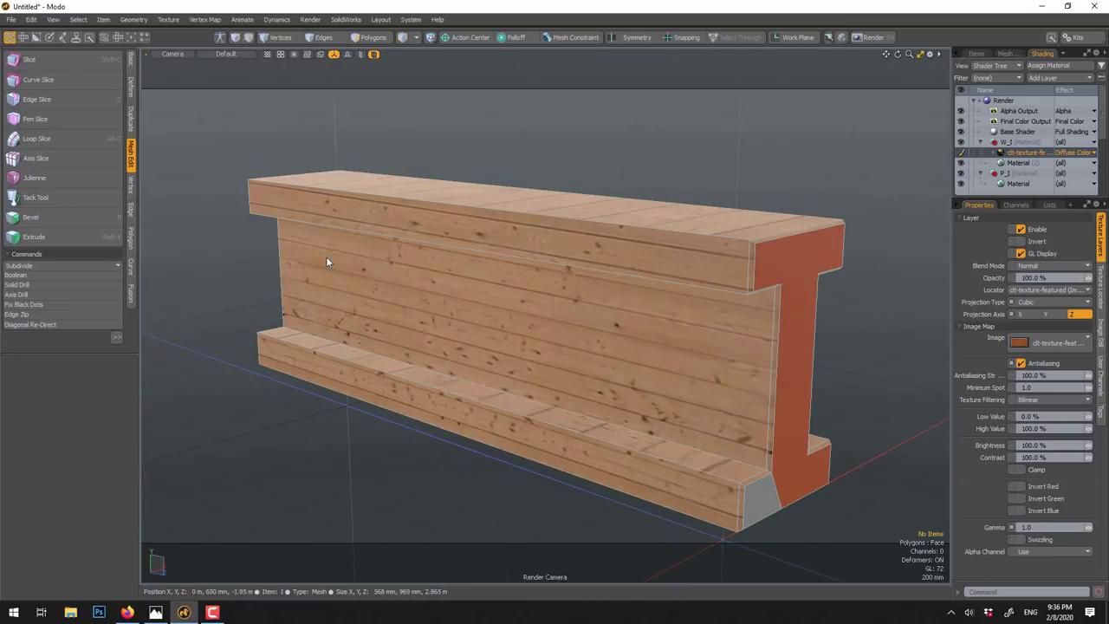
alt+drag(564, 327, 751, 279)
alt+drag(664, 453, 491, 326)
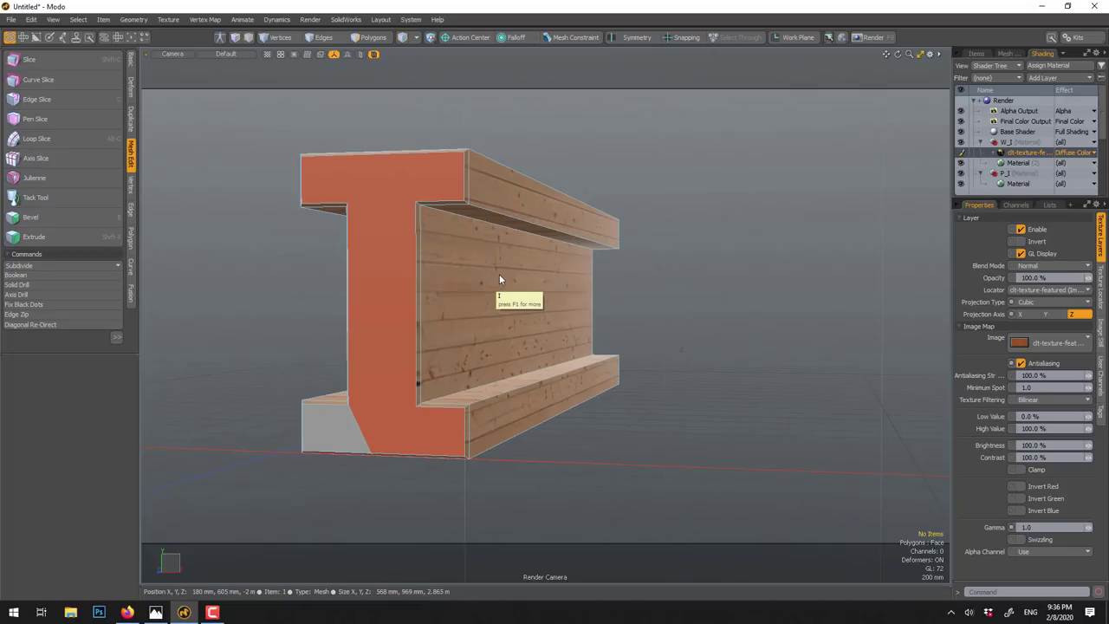
alt+drag(507, 278, 581, 289)
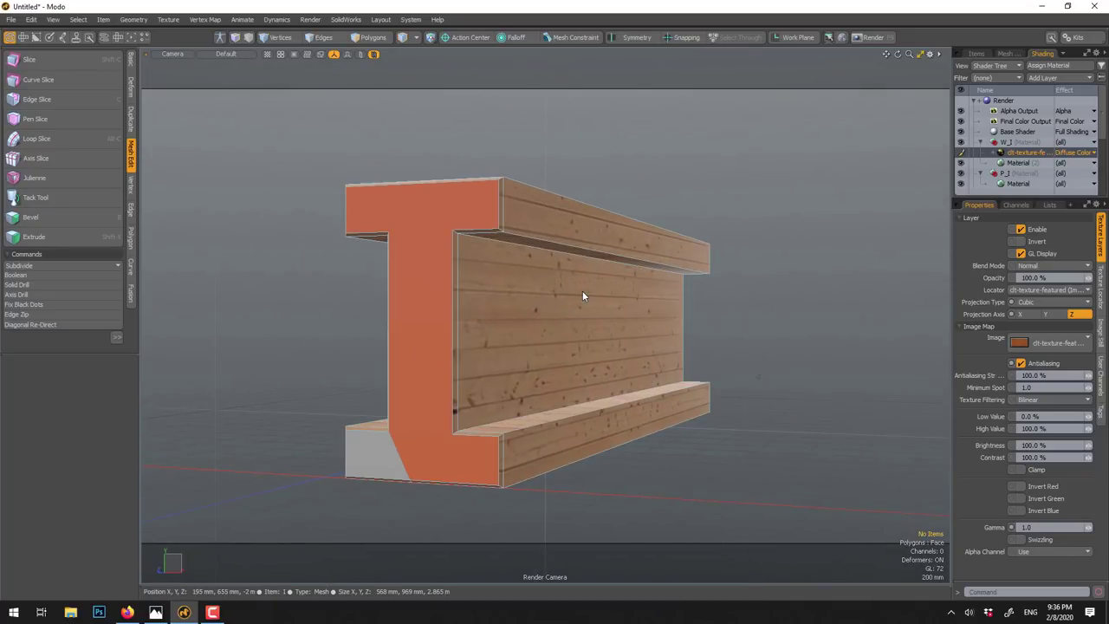
key(F8)
click(340, 199)
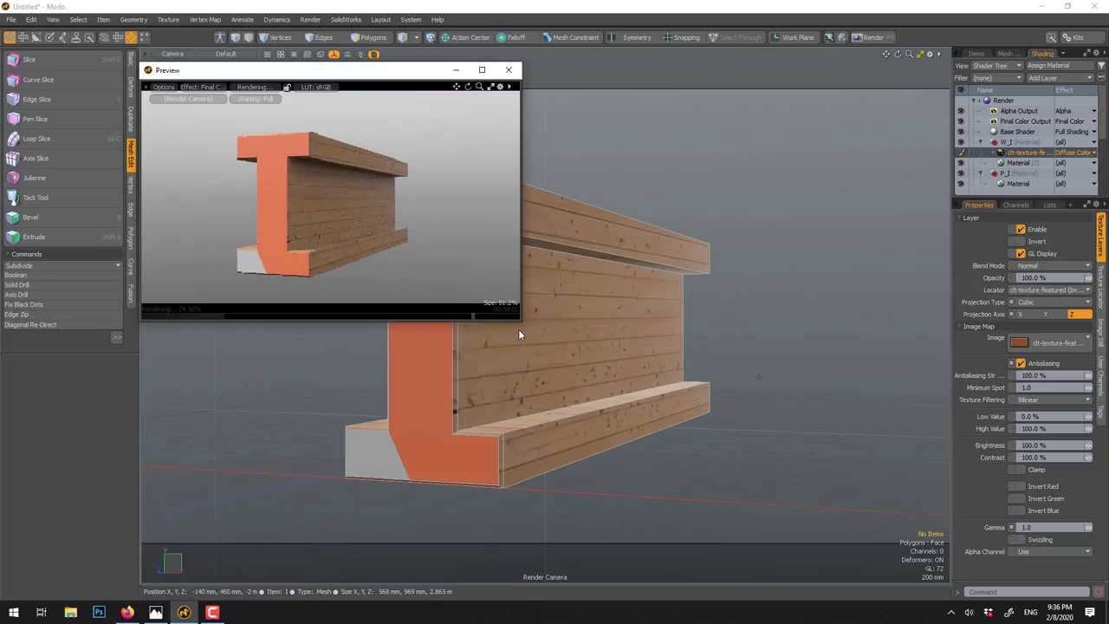
drag(521, 319, 606, 392)
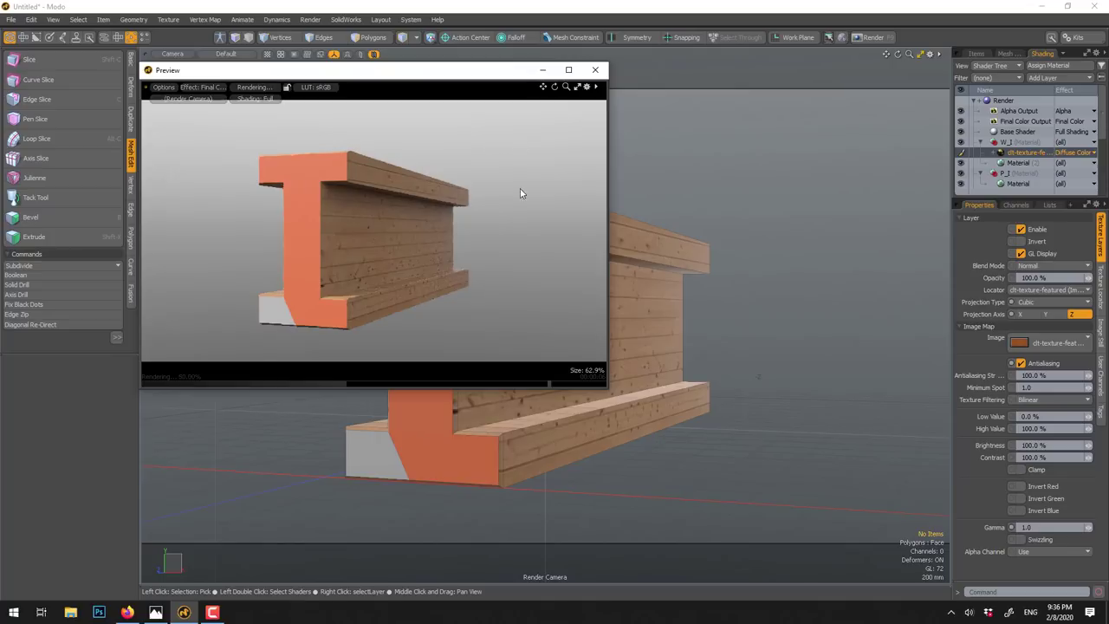
- Open the EVERYTHING IN ITS PLACE reference image from the desktop at a larger size to examine its background, and return to Modo
click(1037, 6)
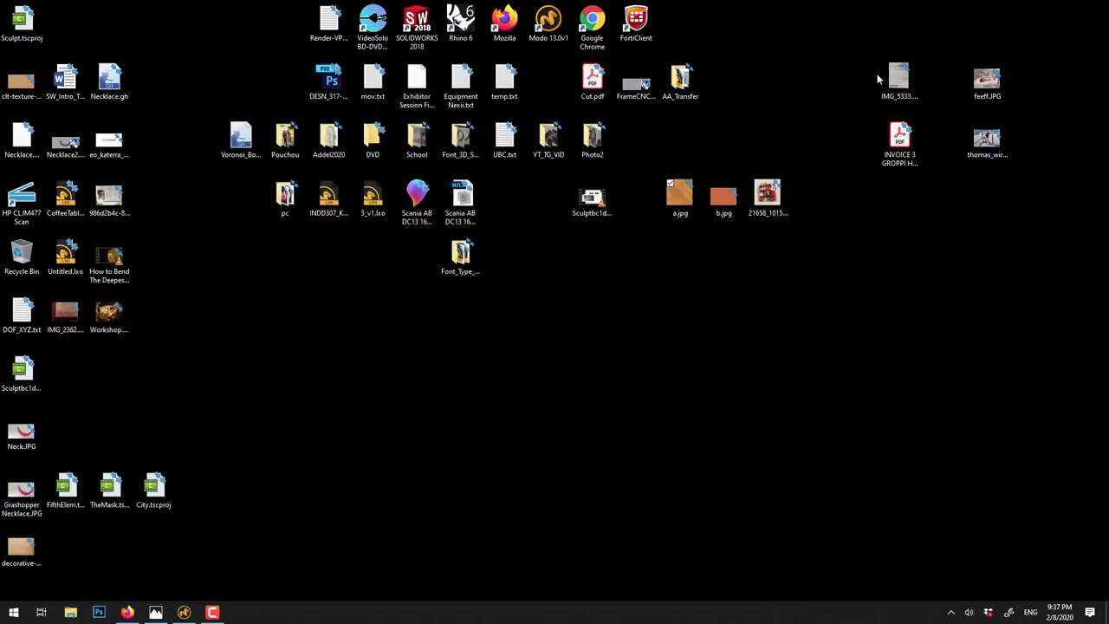
click(762, 198)
double_click(760, 197)
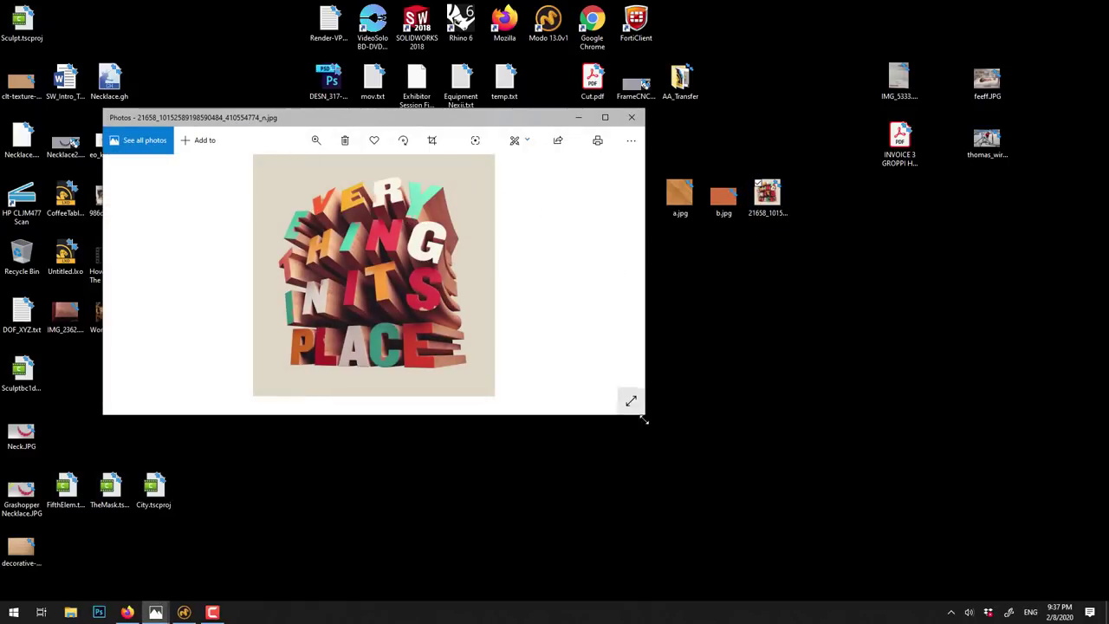
drag(641, 416, 1016, 617)
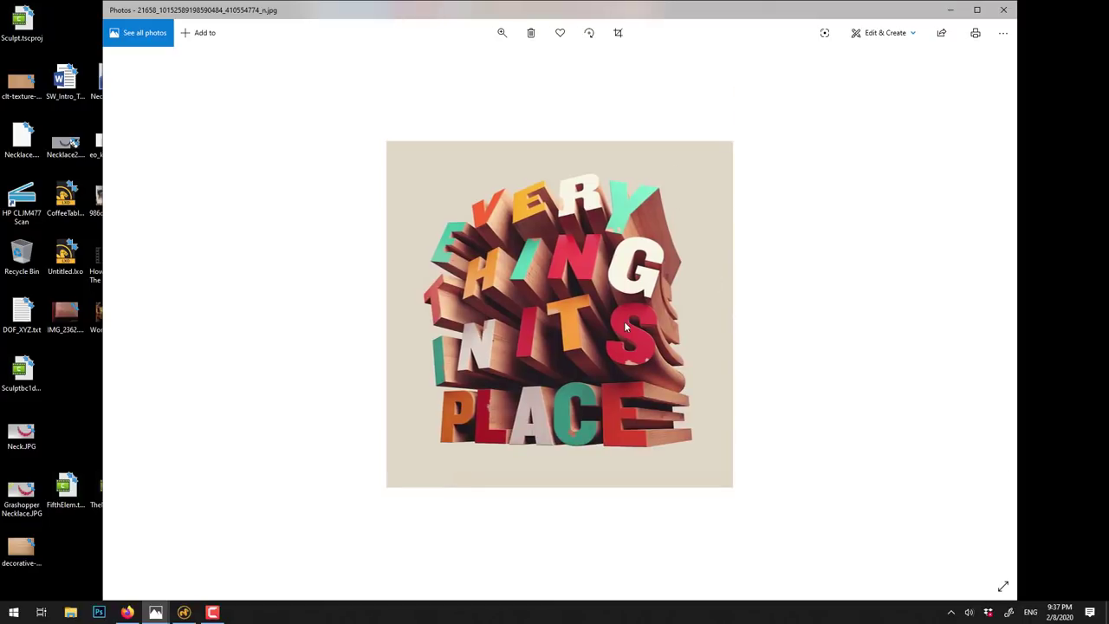
click(183, 611)
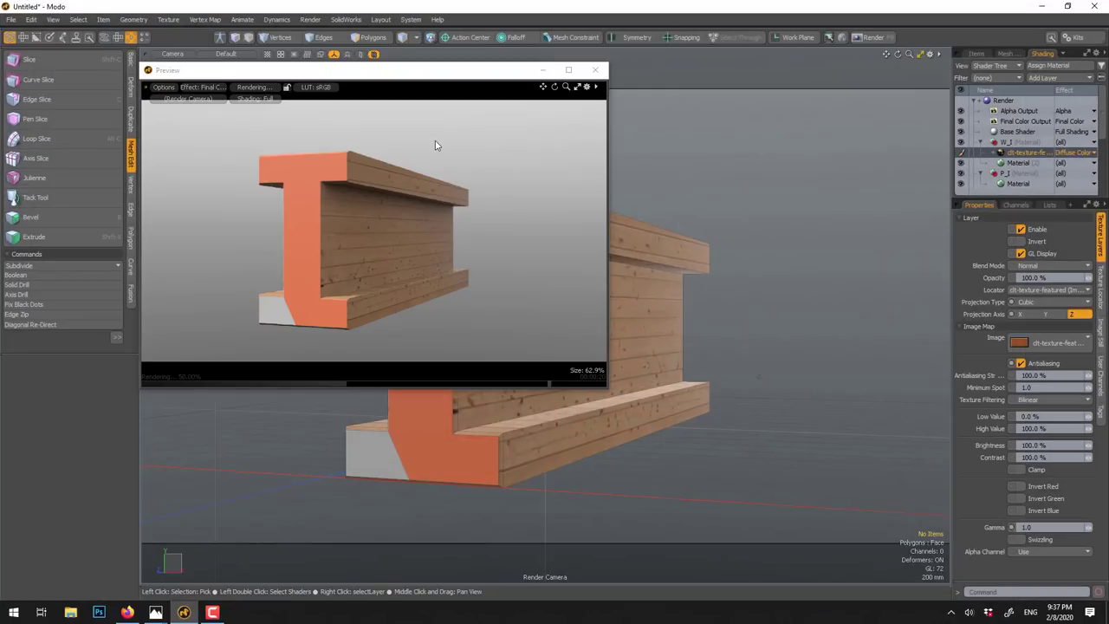
- Expand the scene's environments in the shader tree and make the Environment item invisible to the camera
scroll(970, 164, down, 3)
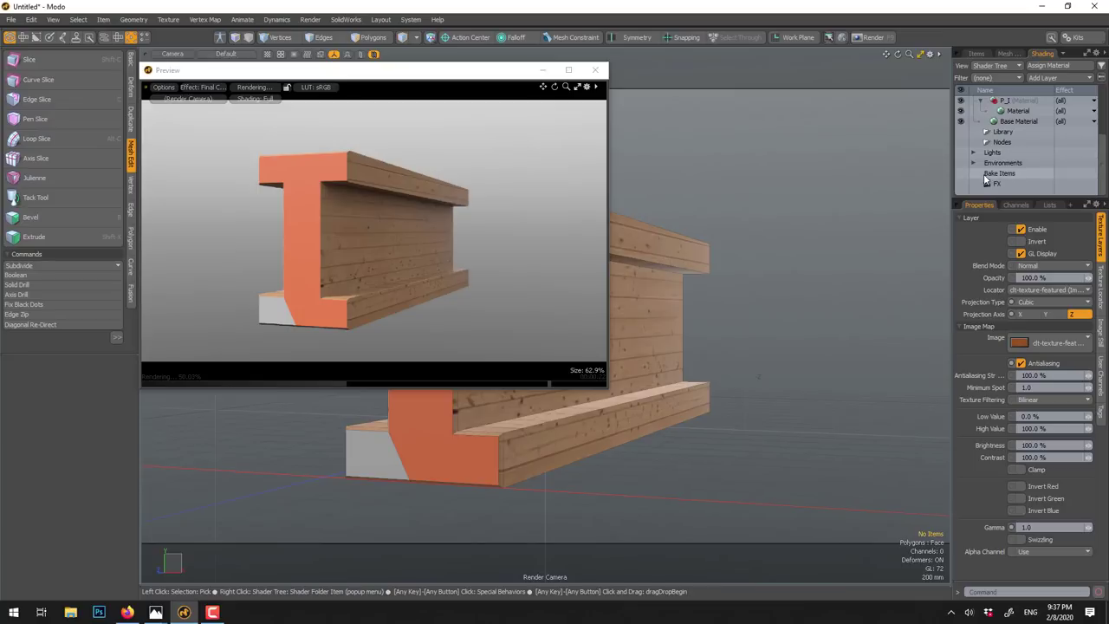
click(970, 163)
click(973, 163)
click(1018, 176)
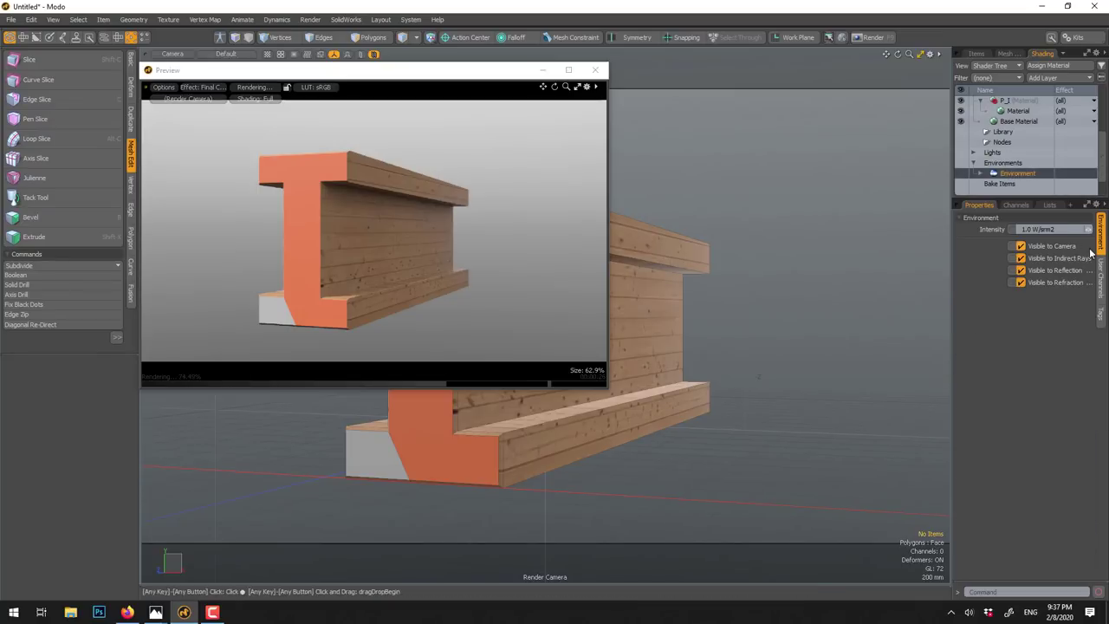
click(986, 174)
click(1016, 184)
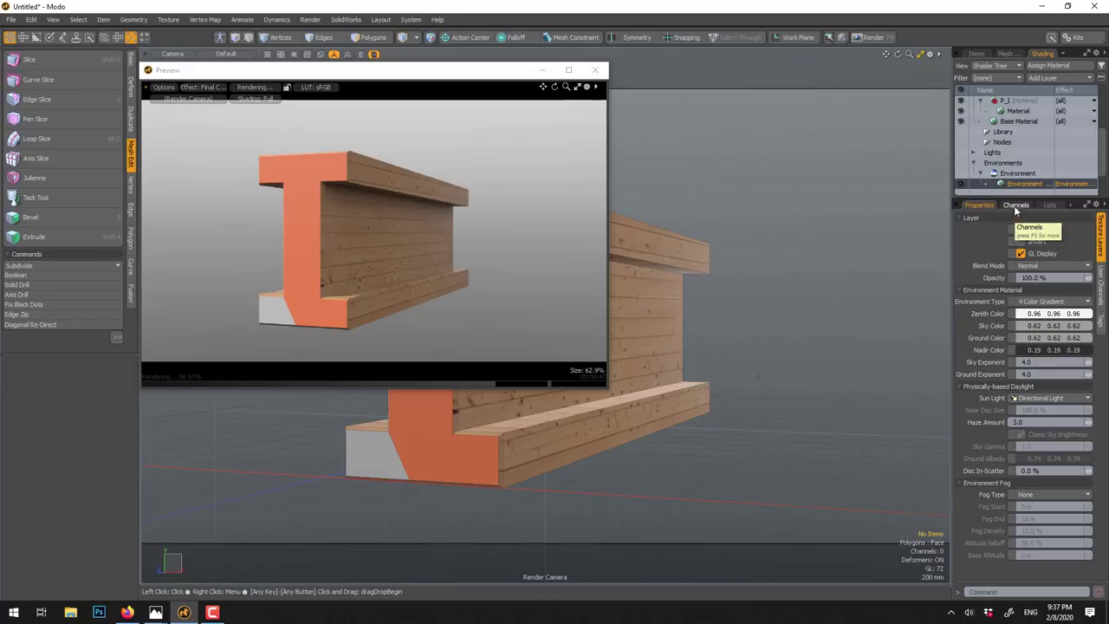
drag(1018, 200, 1018, 232)
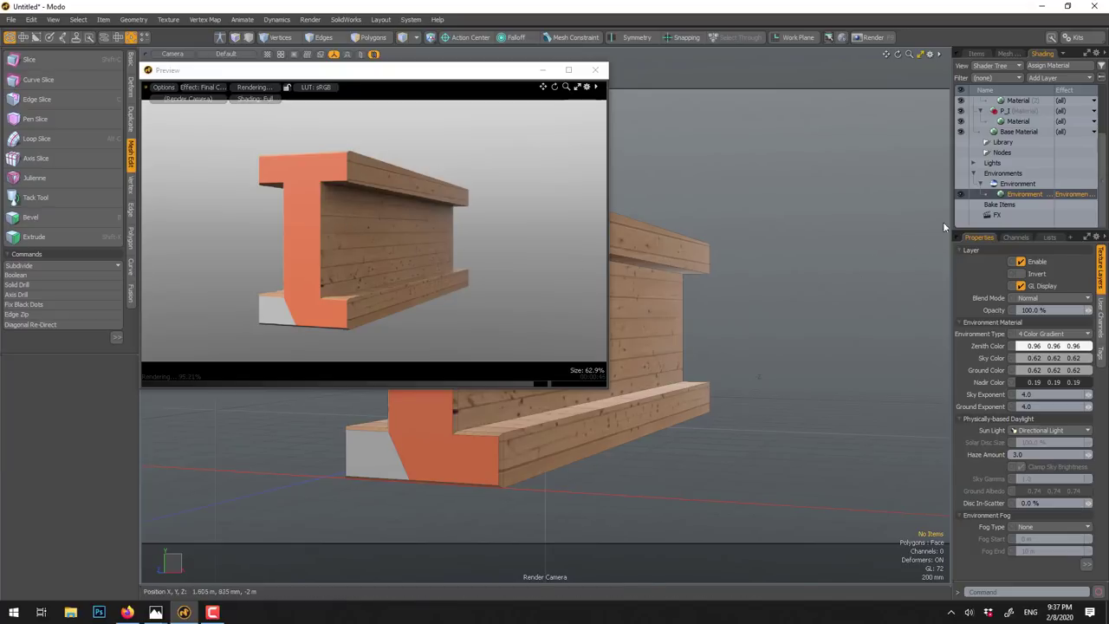
click(1018, 184)
click(1022, 280)
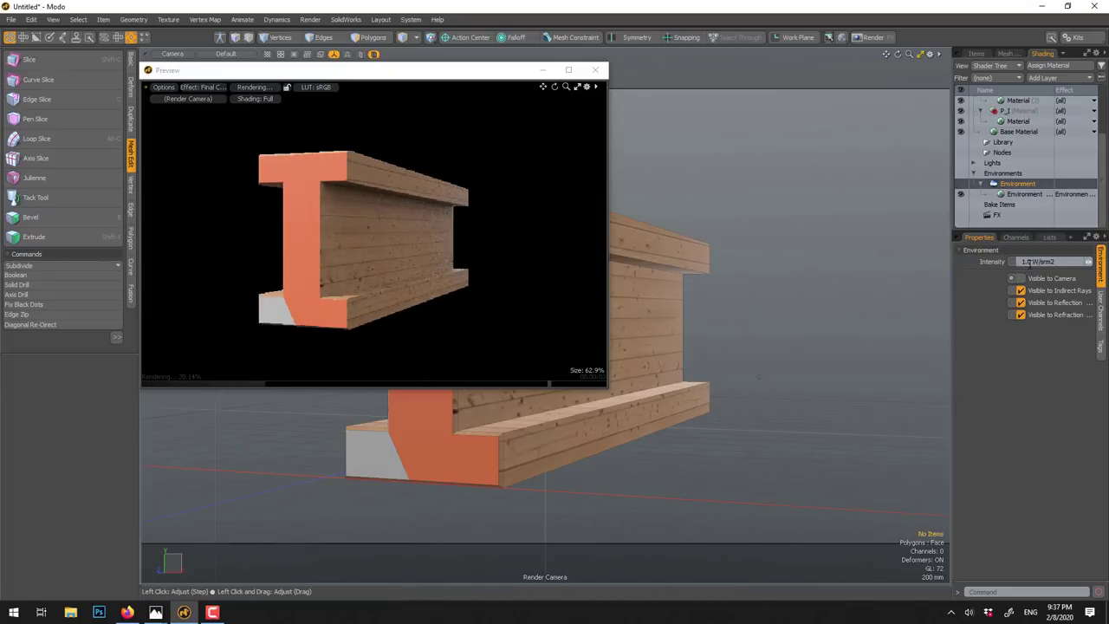
- Duplicate the environment and make the copy visible to the camera only, excluding indirect rays, reflection and refraction
right_click(1017, 194)
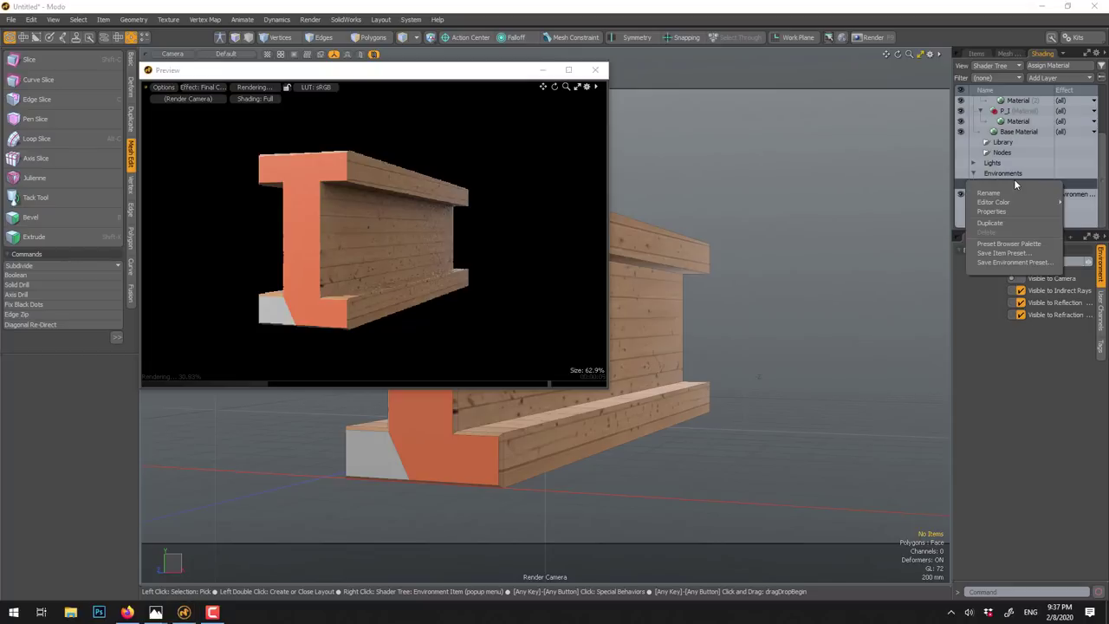
click(1007, 223)
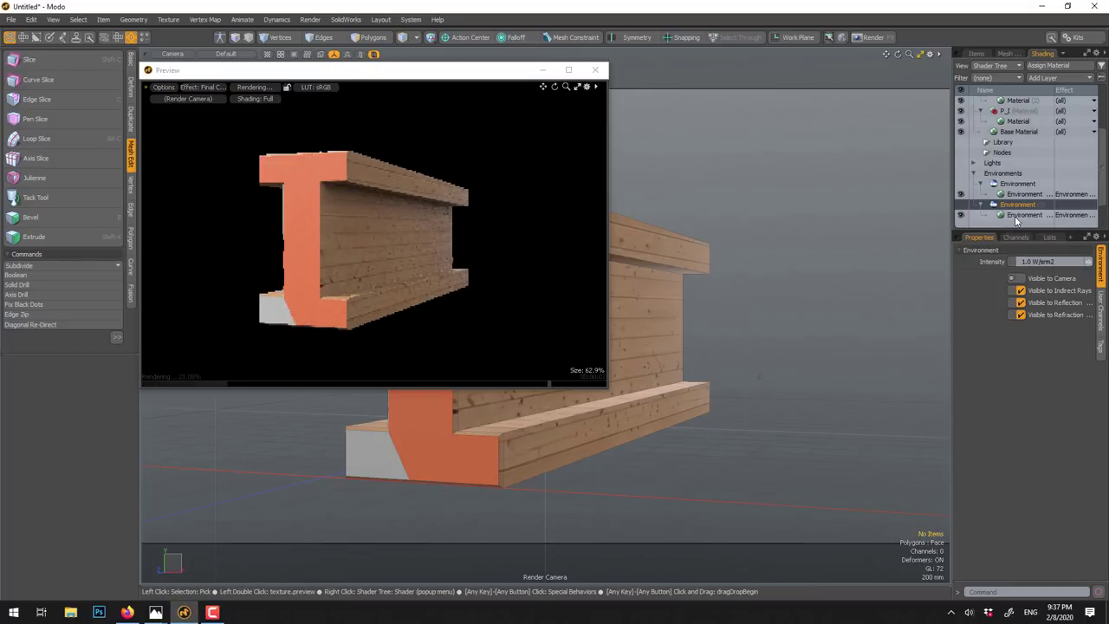
click(1017, 218)
click(1017, 206)
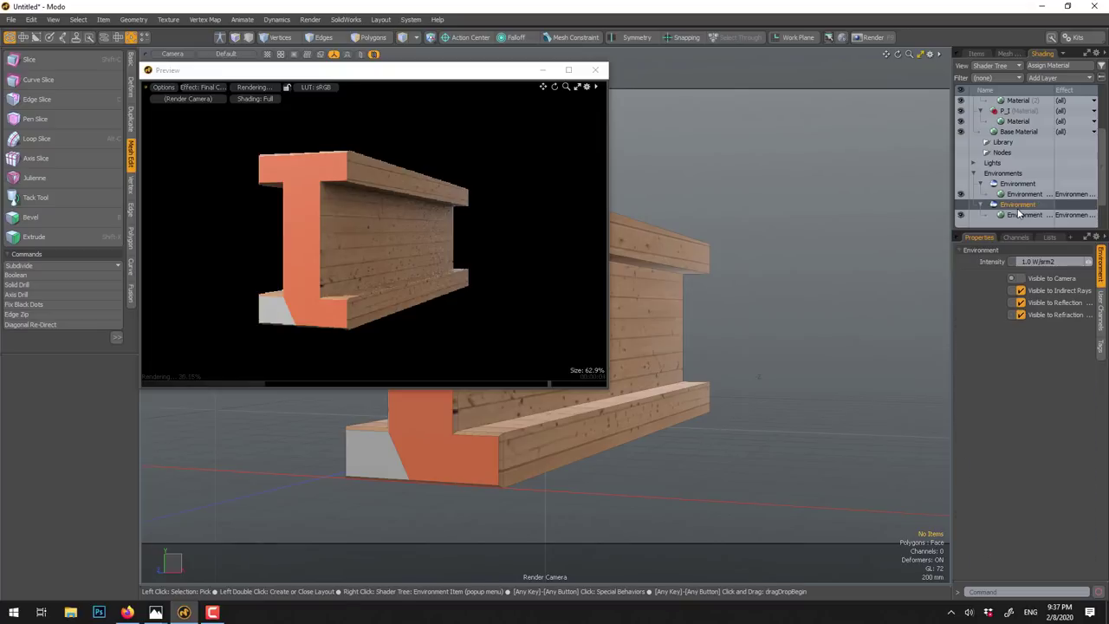
click(1022, 278)
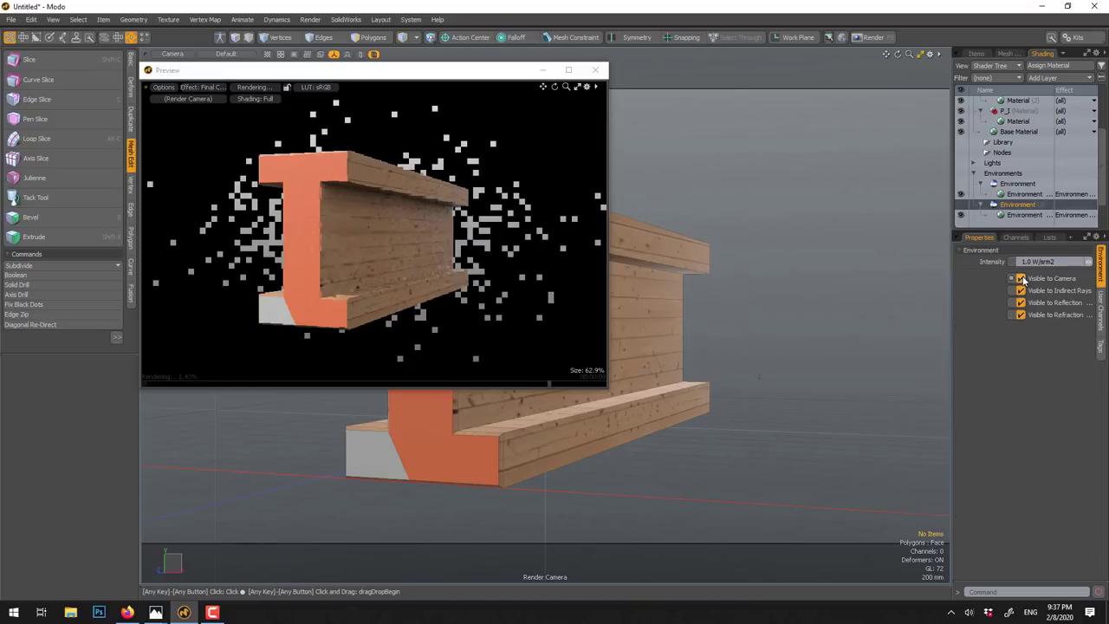
click(1021, 292)
click(1022, 303)
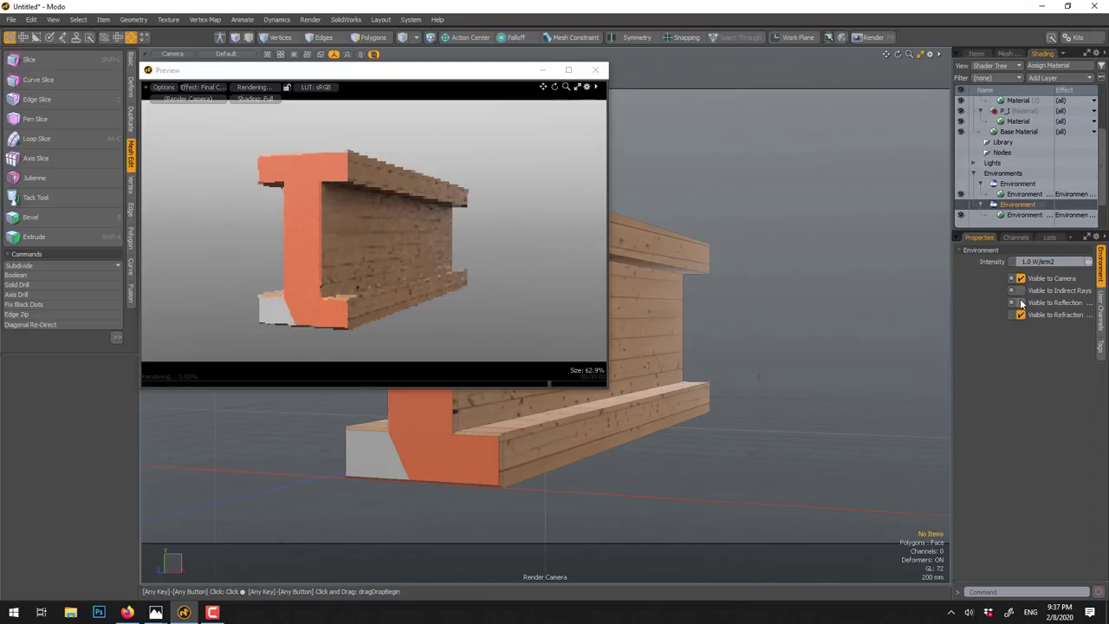
click(1022, 315)
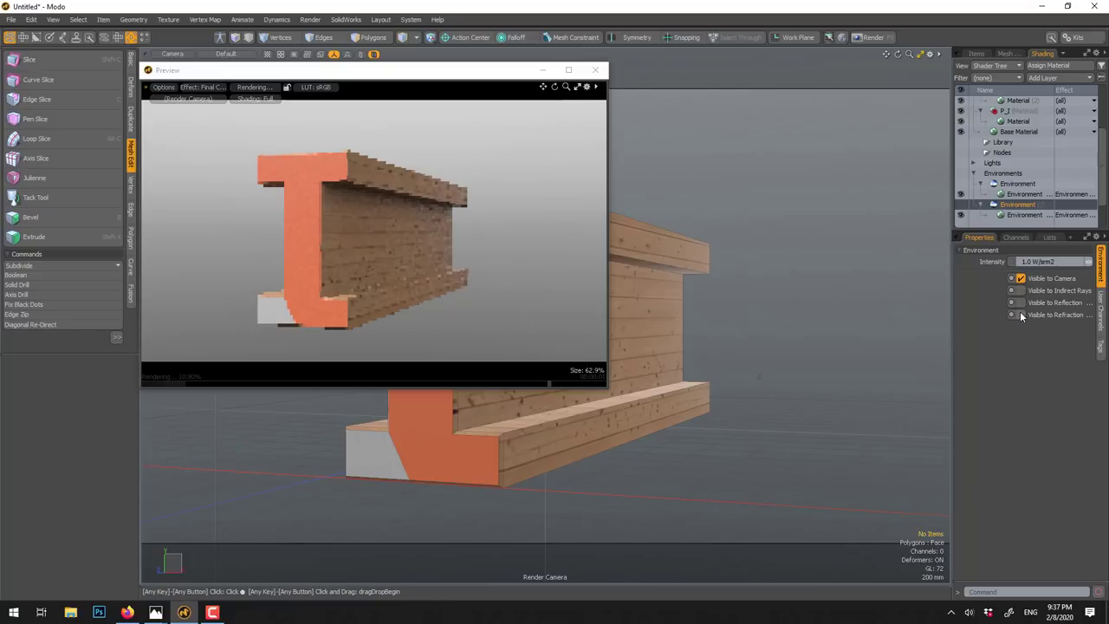
- Set the duplicated environment's material to Constant type with a warm off-white zenith color of 0.89, 0.87, 0.83
click(1012, 216)
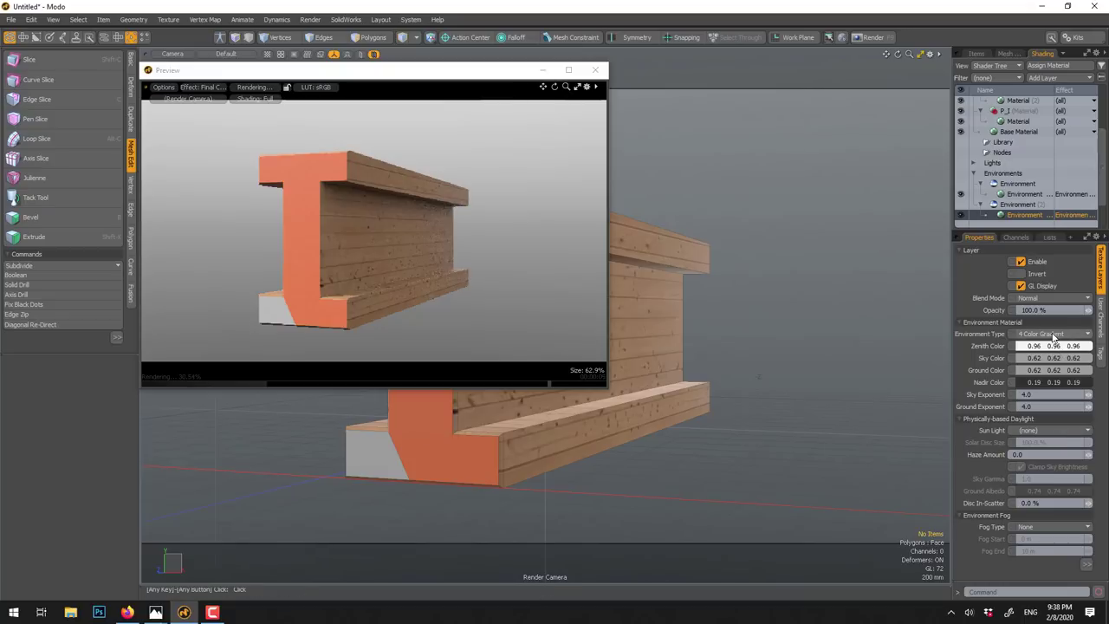
click(1053, 335)
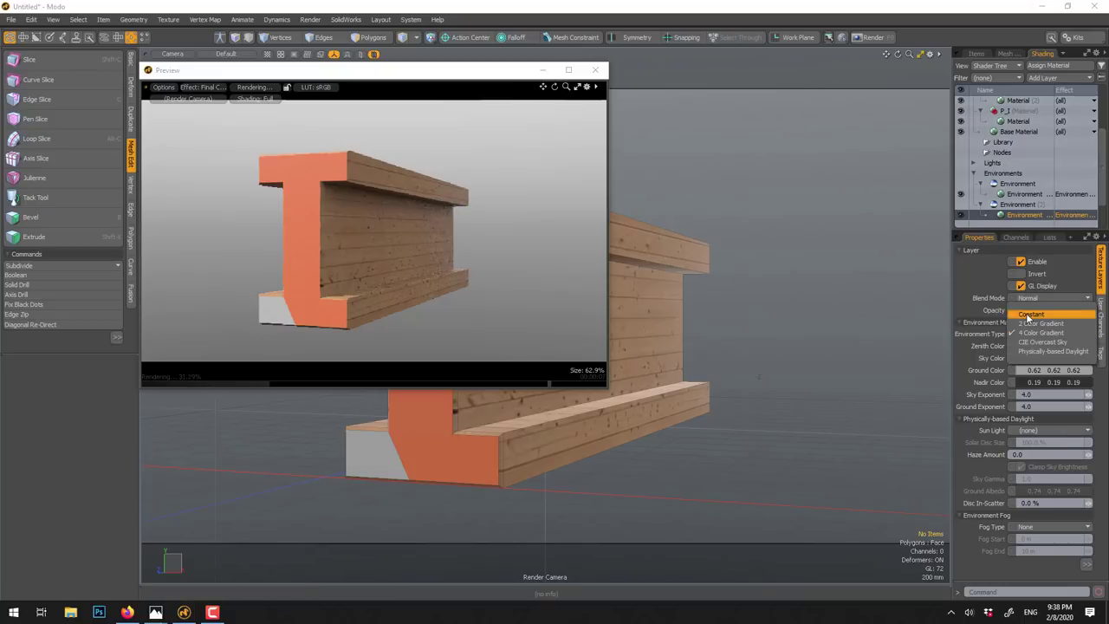
click(1027, 314)
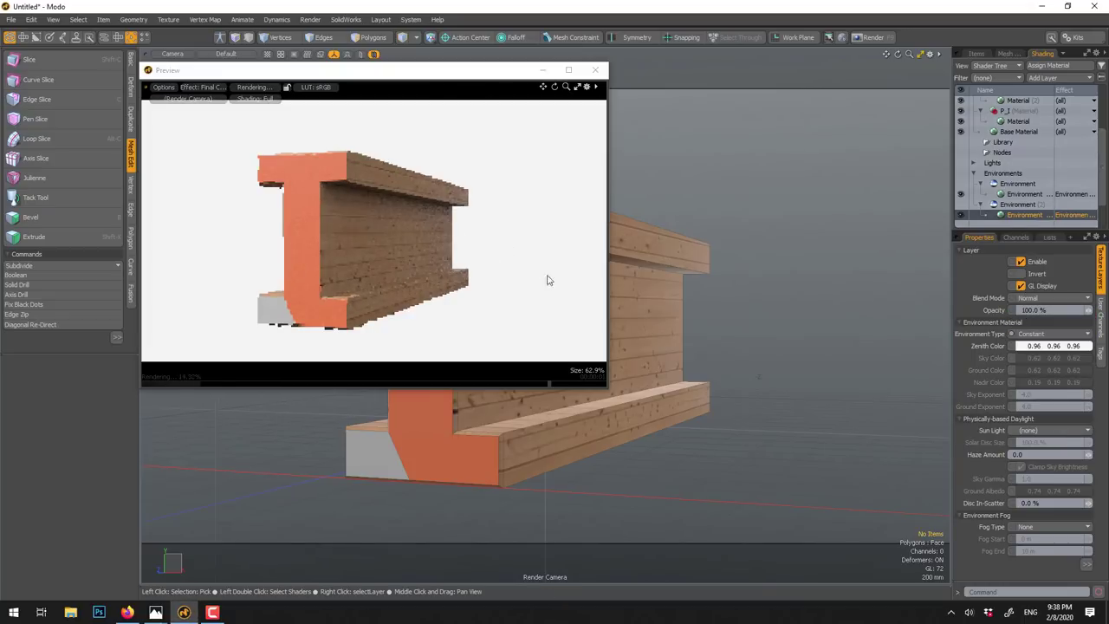
click(1010, 346)
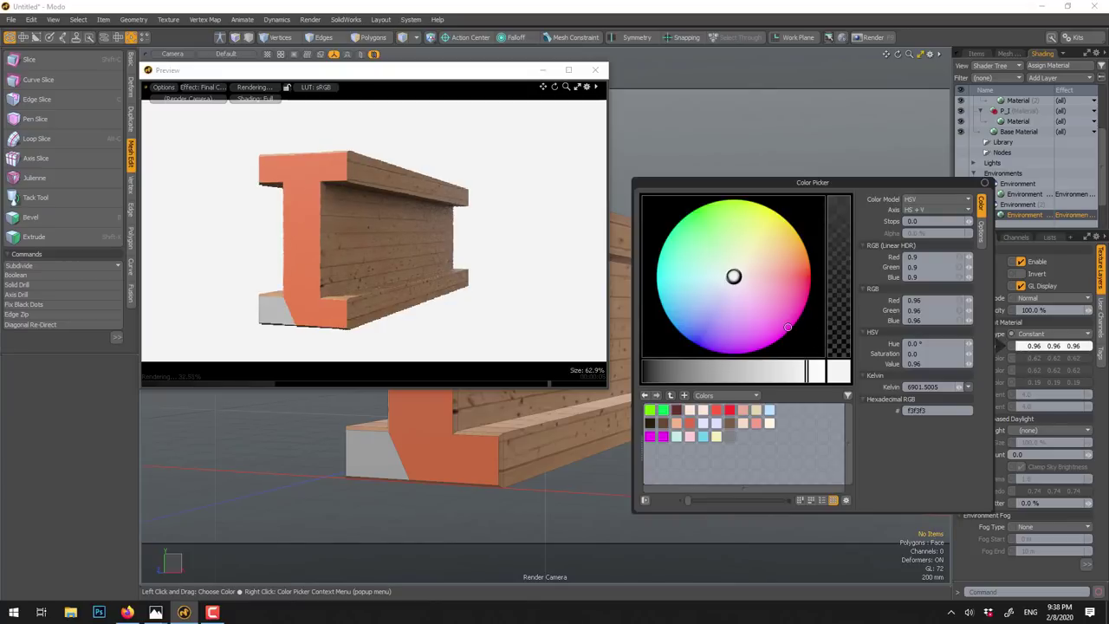
mouse_move(734, 277)
mouse_down()
mouse_move(757, 265)
mouse_move(742, 268)
mouse_up()
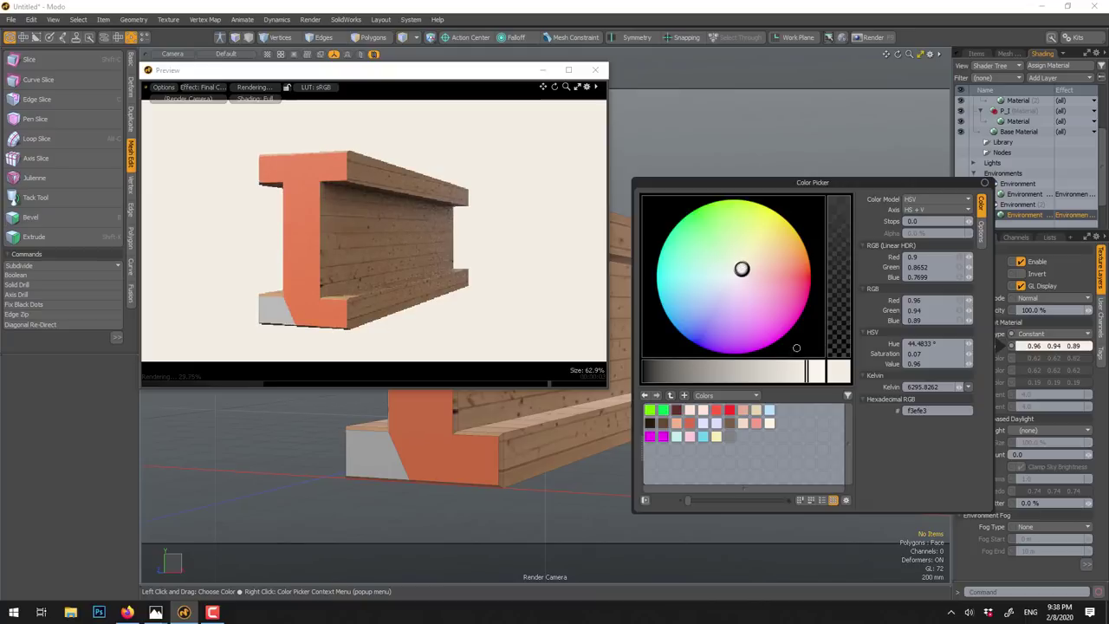
drag(809, 364, 781, 361)
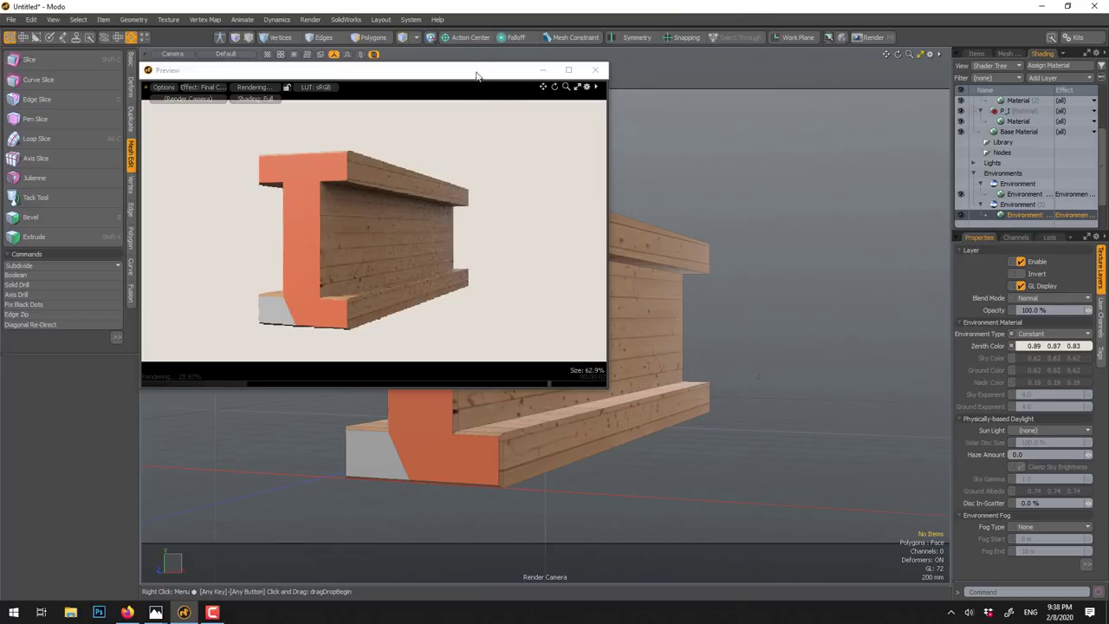
- Review the visibility and material settings of the original and duplicated environments
drag(477, 77, 483, 81)
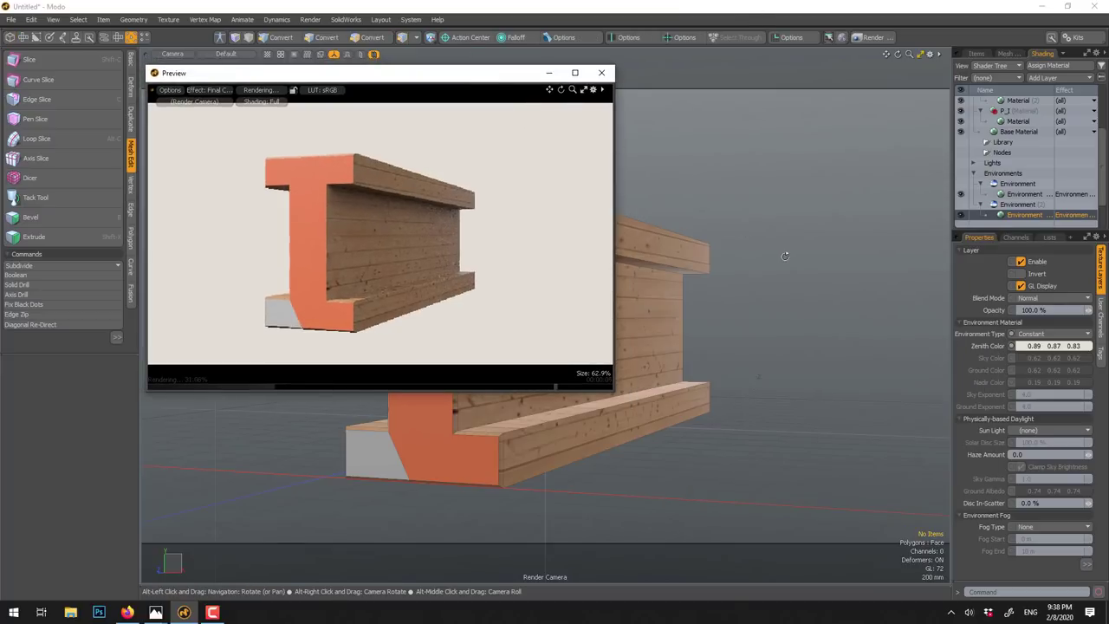
click(1025, 194)
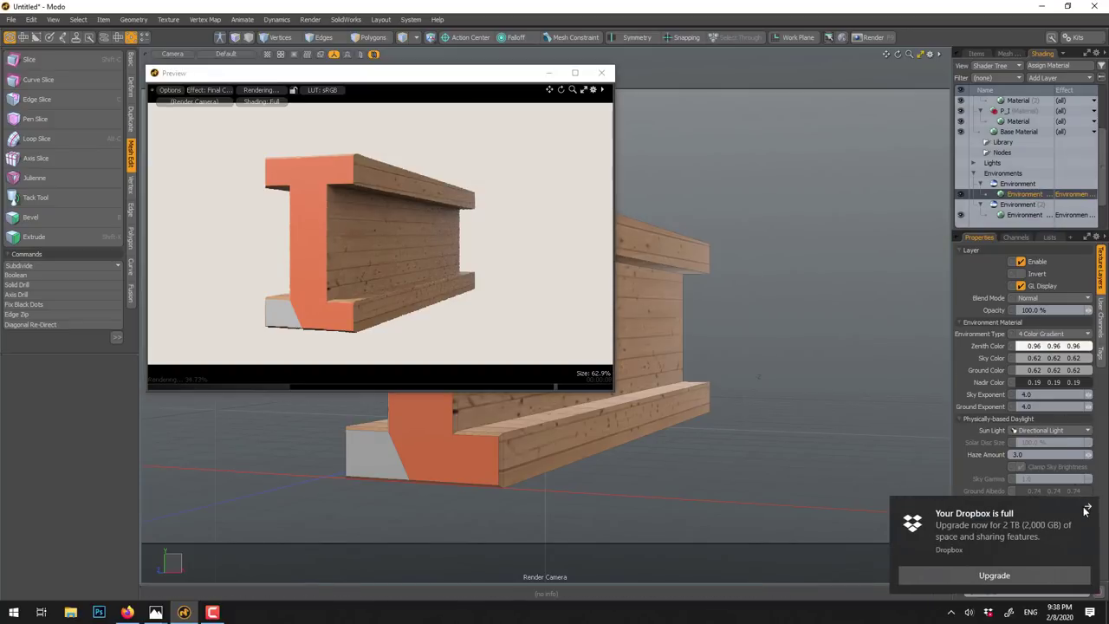
click(1087, 509)
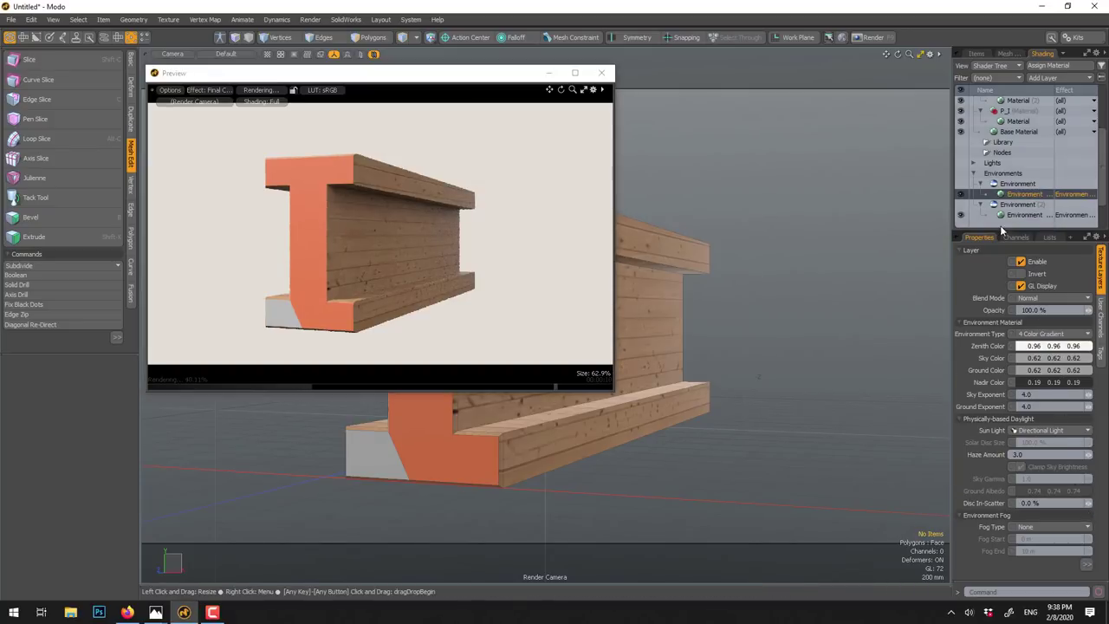
click(1009, 184)
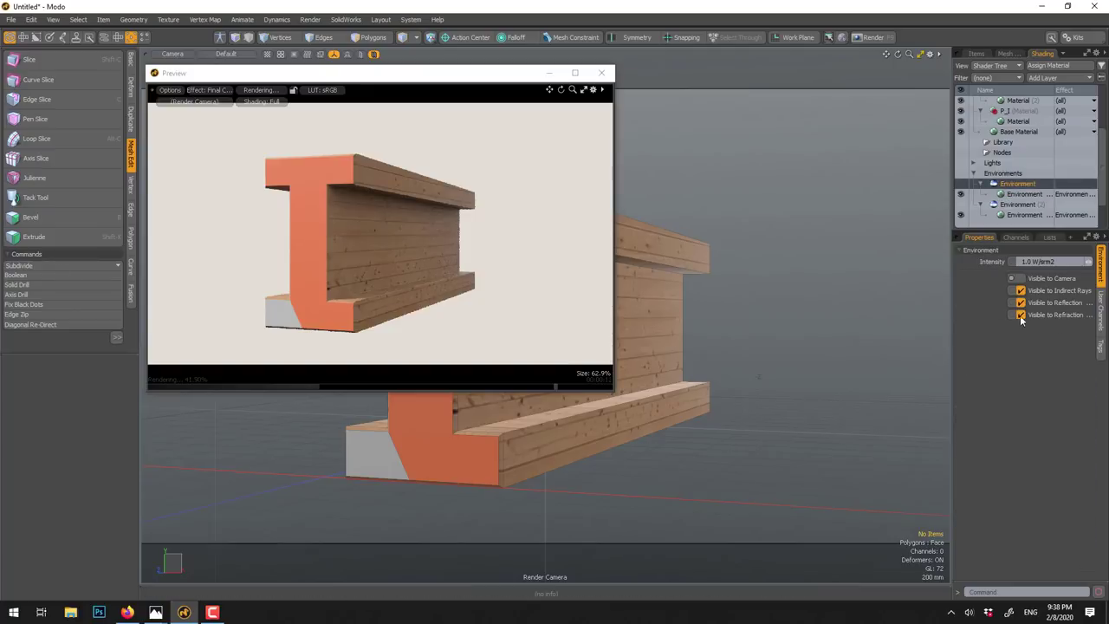
click(1022, 205)
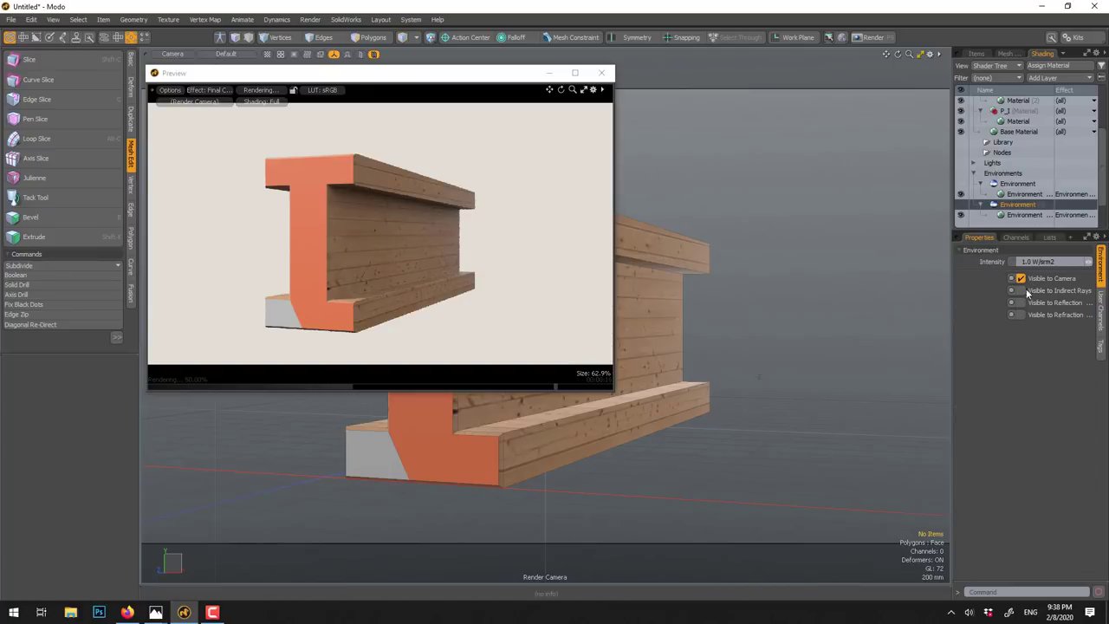
click(1014, 215)
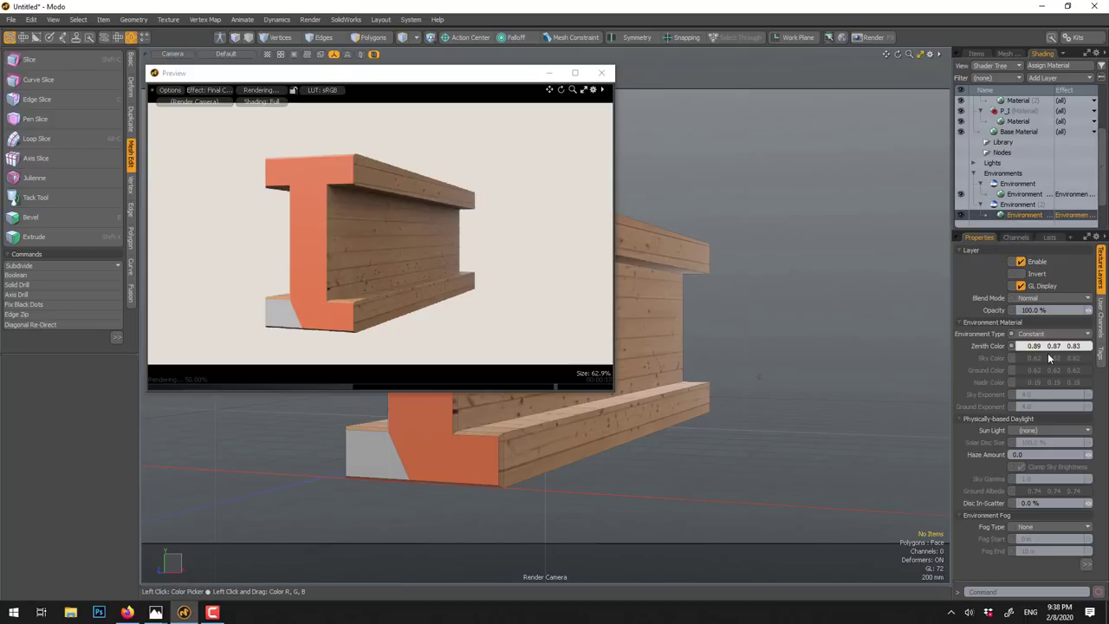
- Set the projection type of the clt-texture-featured wood image in the W_I material group to UV Map
alt+drag(809, 269, 794, 327)
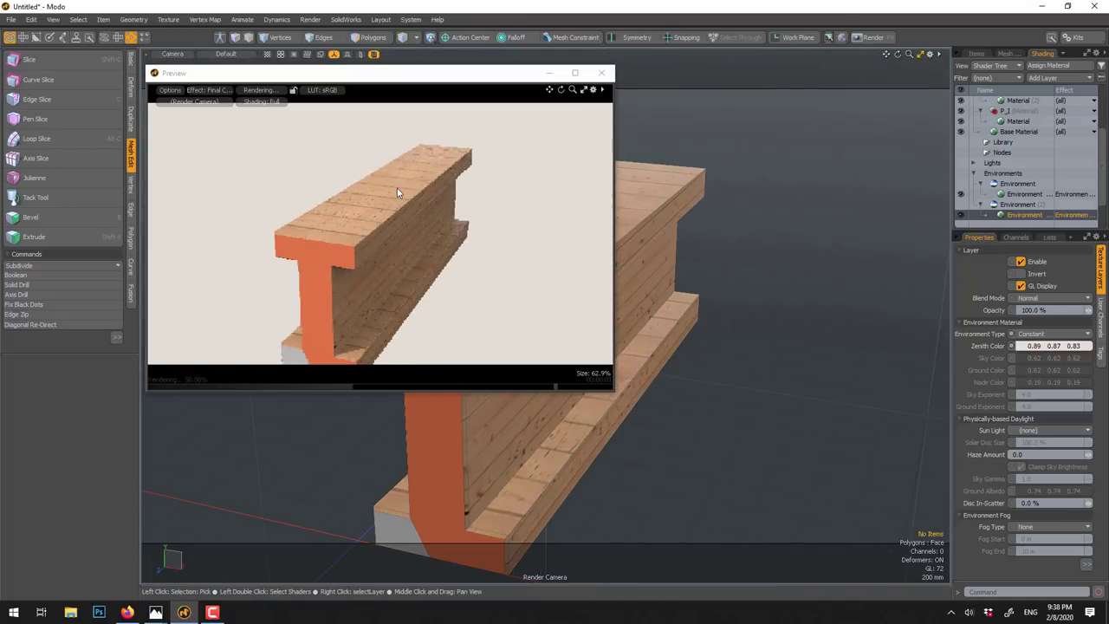
scroll(1042, 153, up, 4)
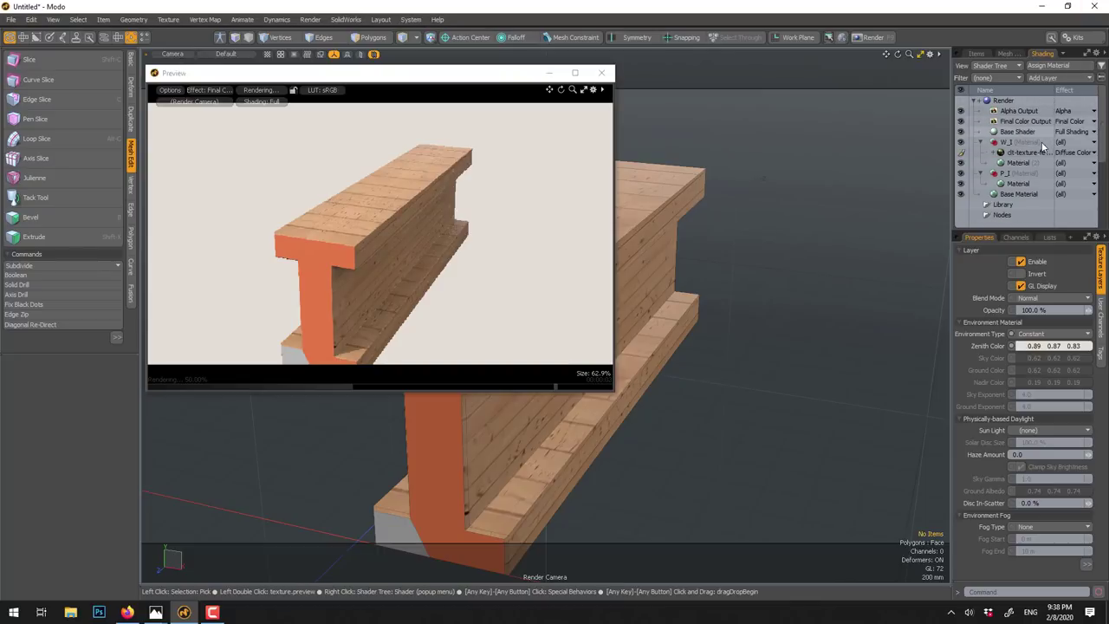
click(1042, 152)
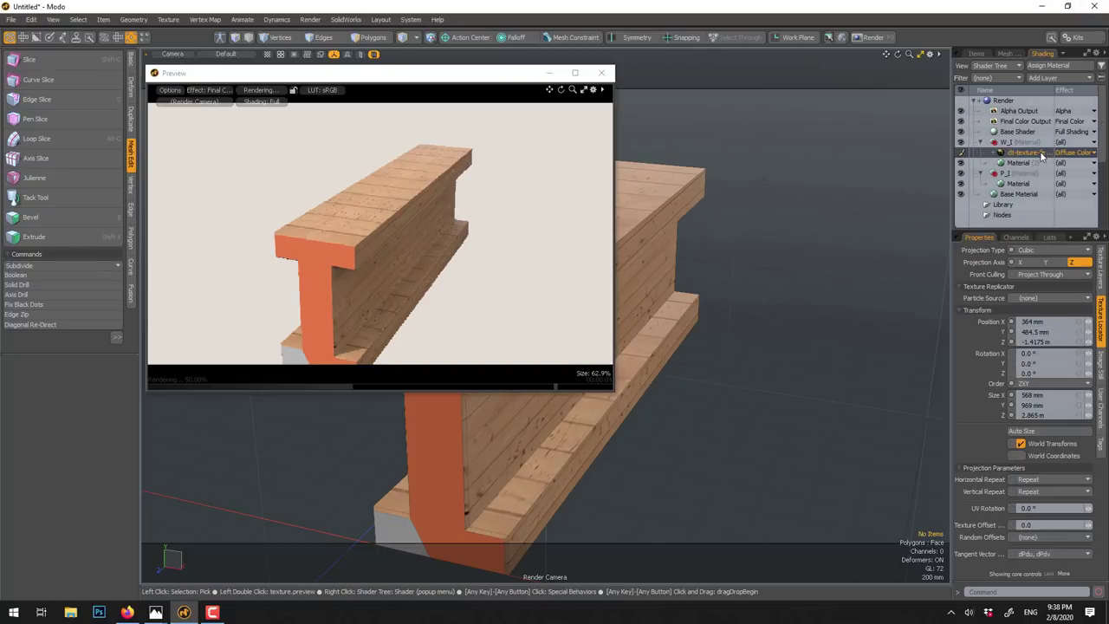
click(1104, 269)
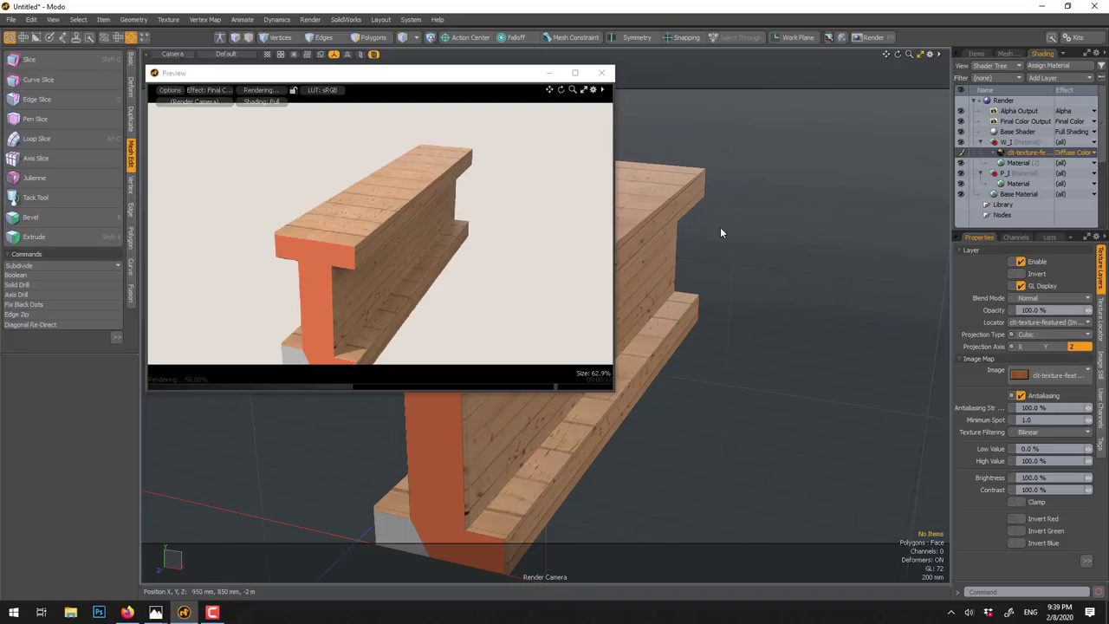
click(1035, 336)
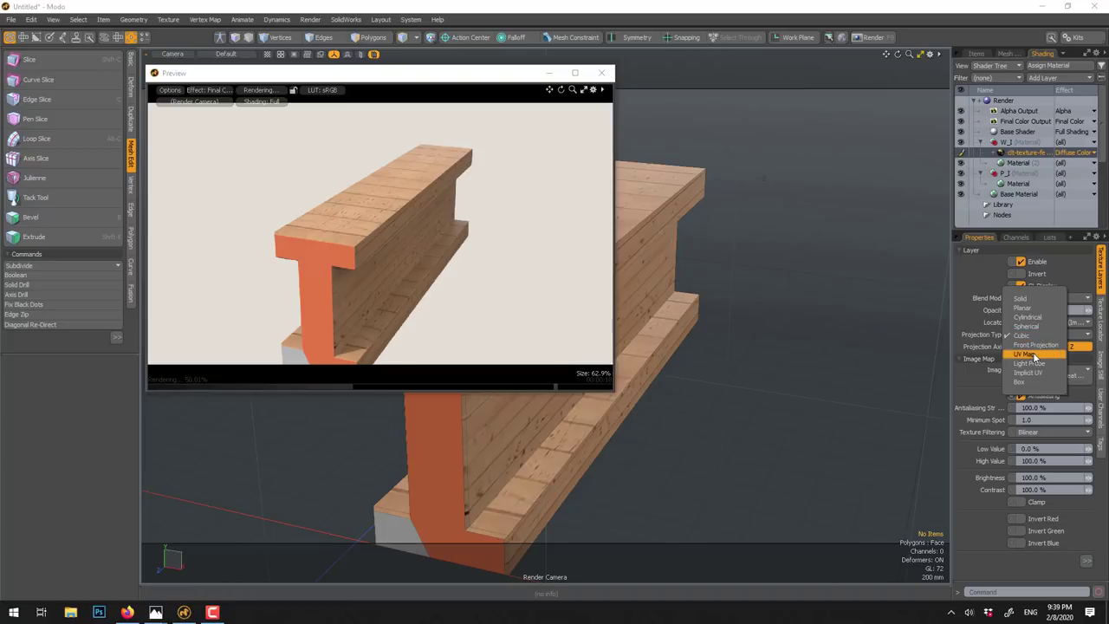
click(1033, 354)
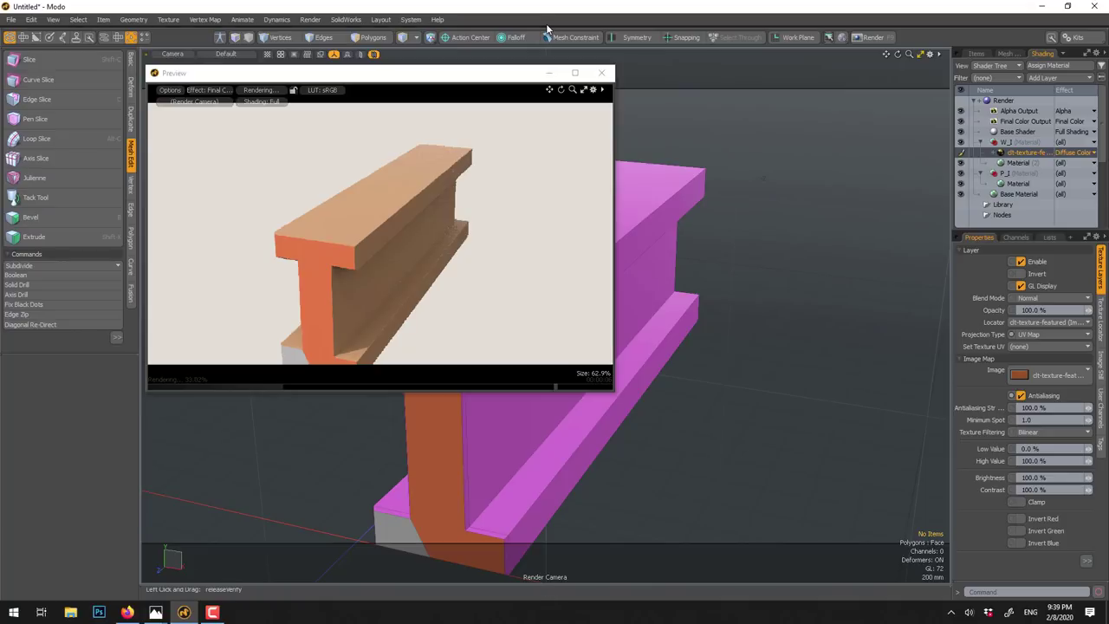
- Switch to the UV layout and close the render preview window
mouse_move(553, 32)
click(384, 32)
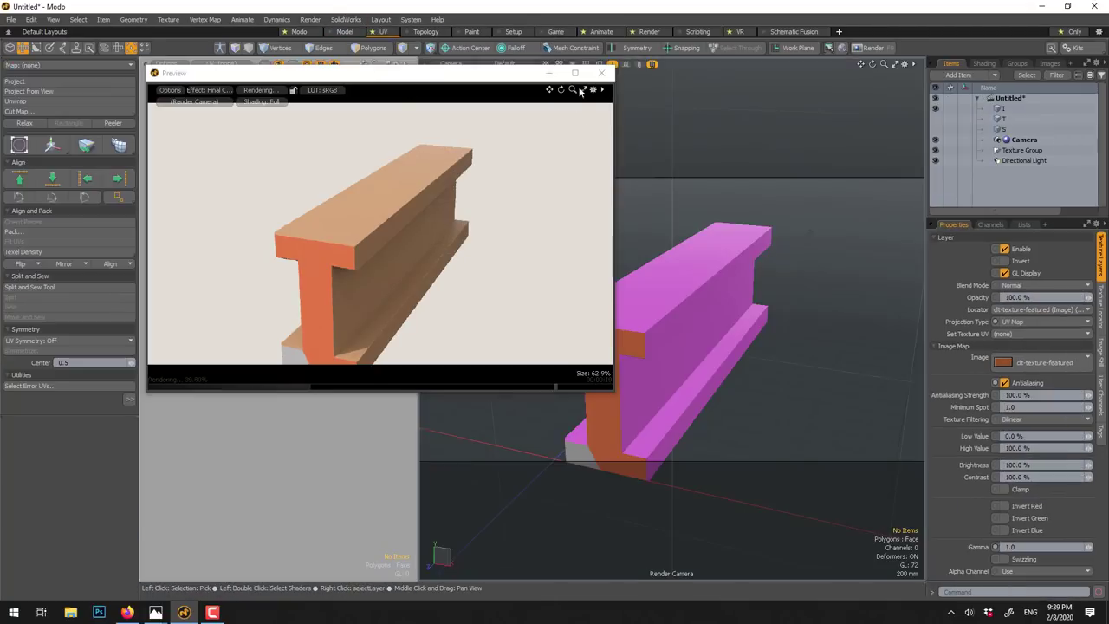
click(602, 73)
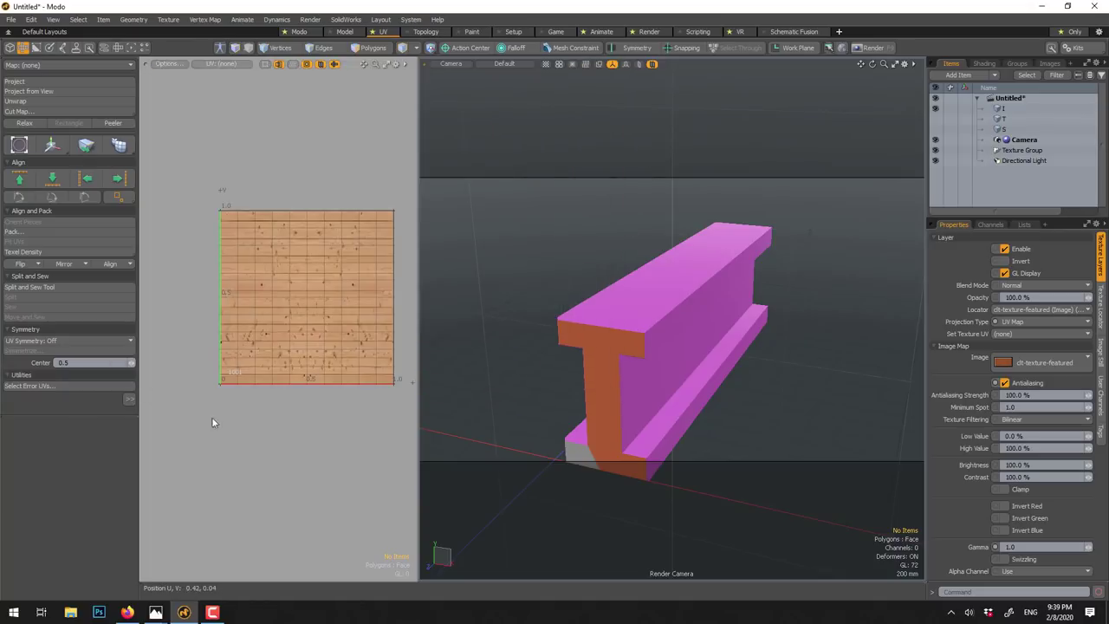
scroll(329, 254, up, 5)
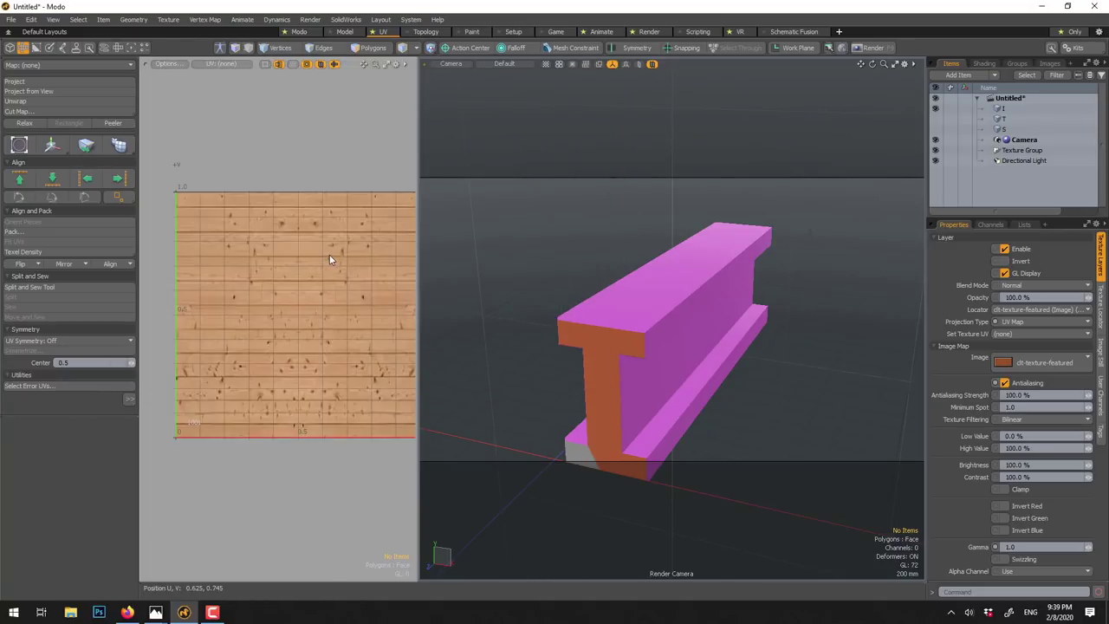
- Create a UV map named Texture for the I mesh with an automatic planar projection along the X axis
click(619, 318)
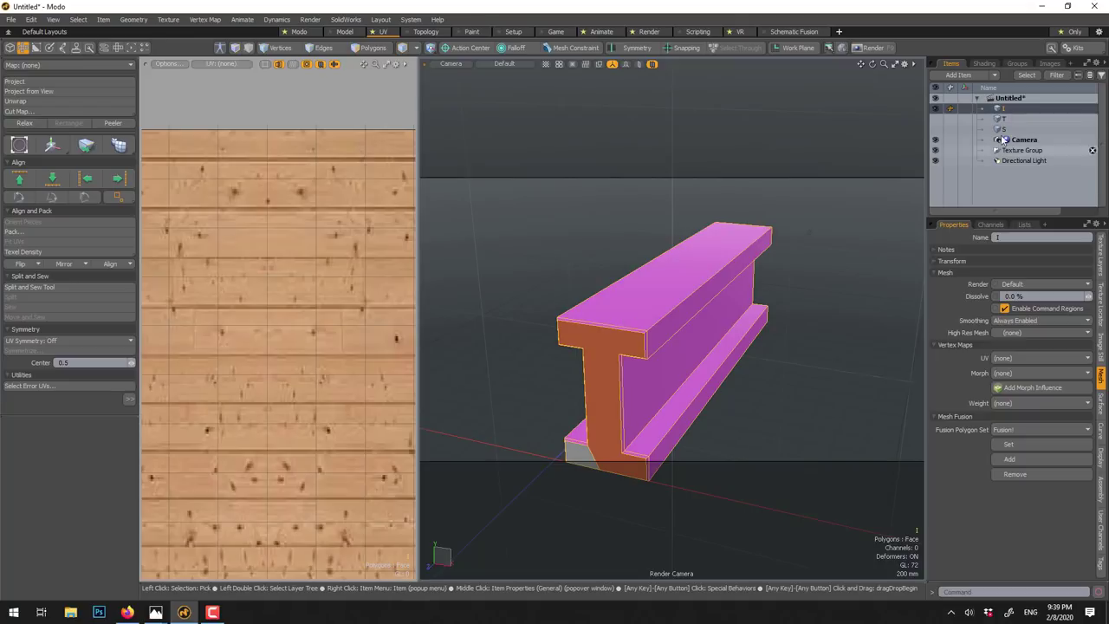
click(984, 63)
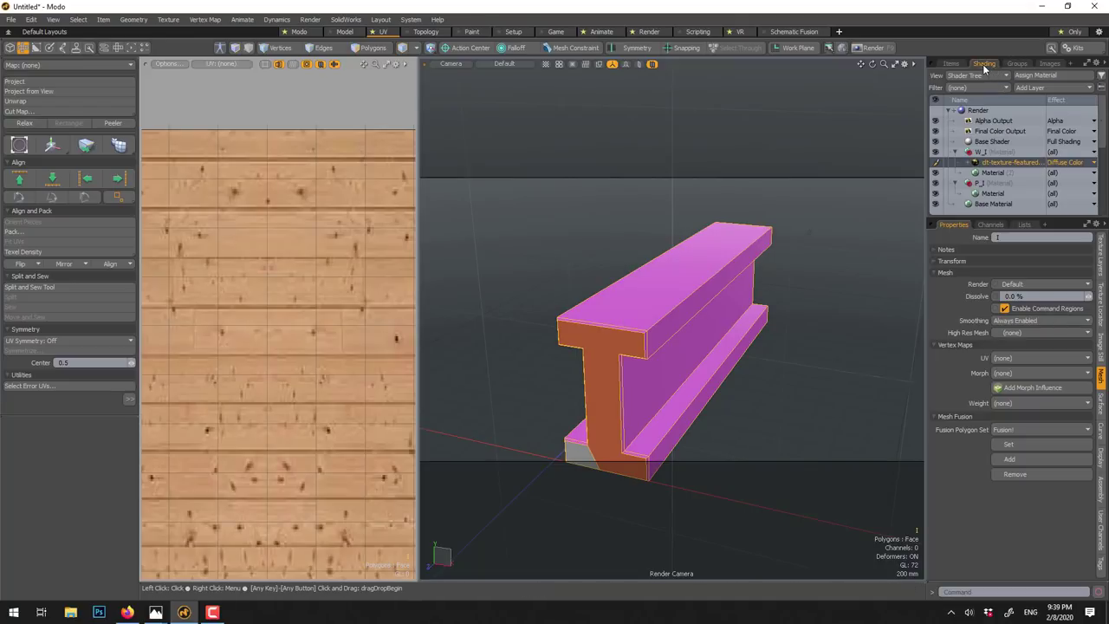
click(997, 175)
click(998, 164)
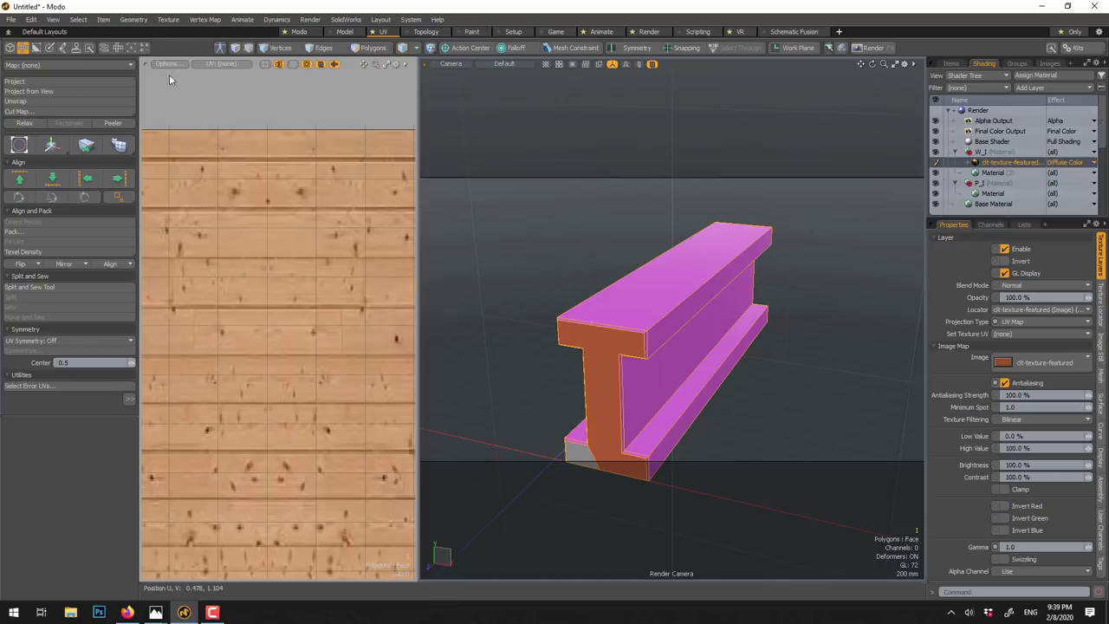
click(69, 84)
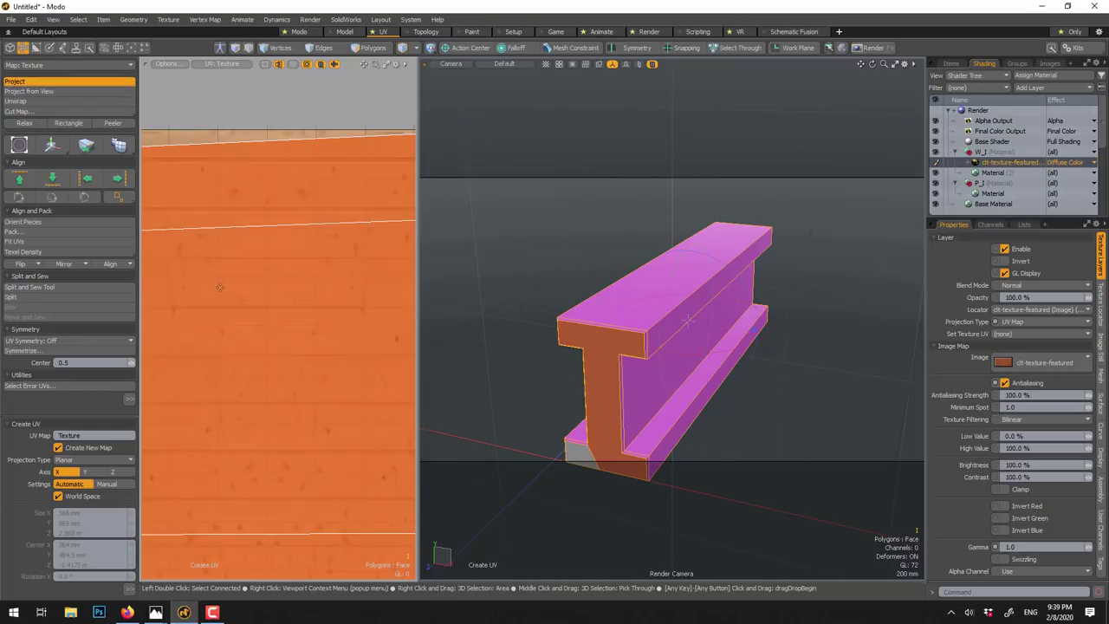
scroll(309, 323, down, 3)
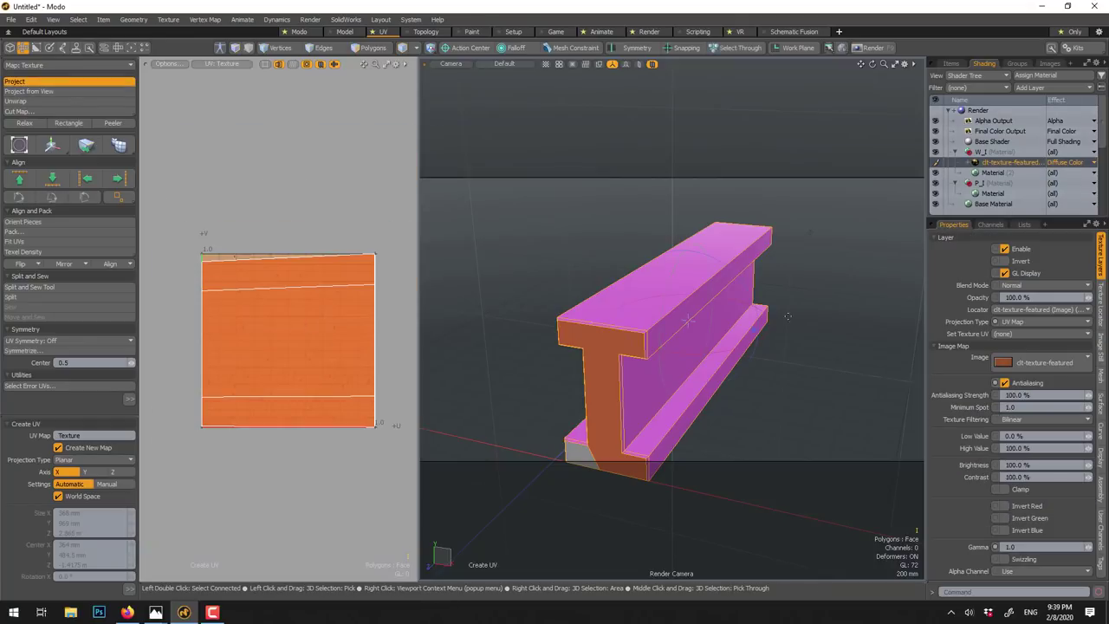
- Compare the planar UV projection along the Y and Z axes and return it to the X axis
click(93, 471)
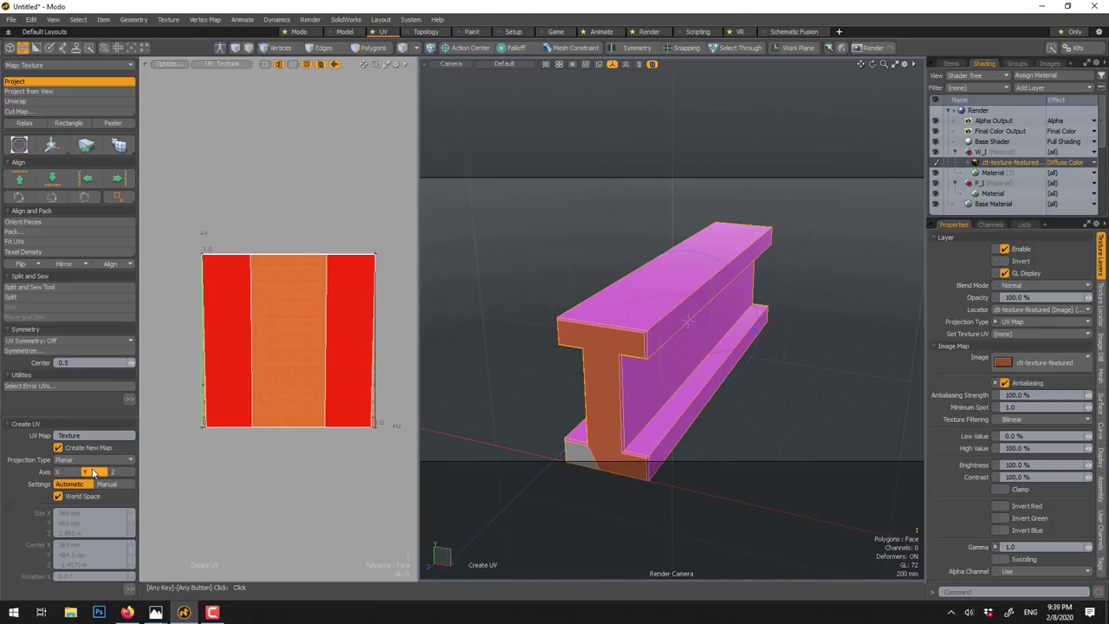
click(114, 472)
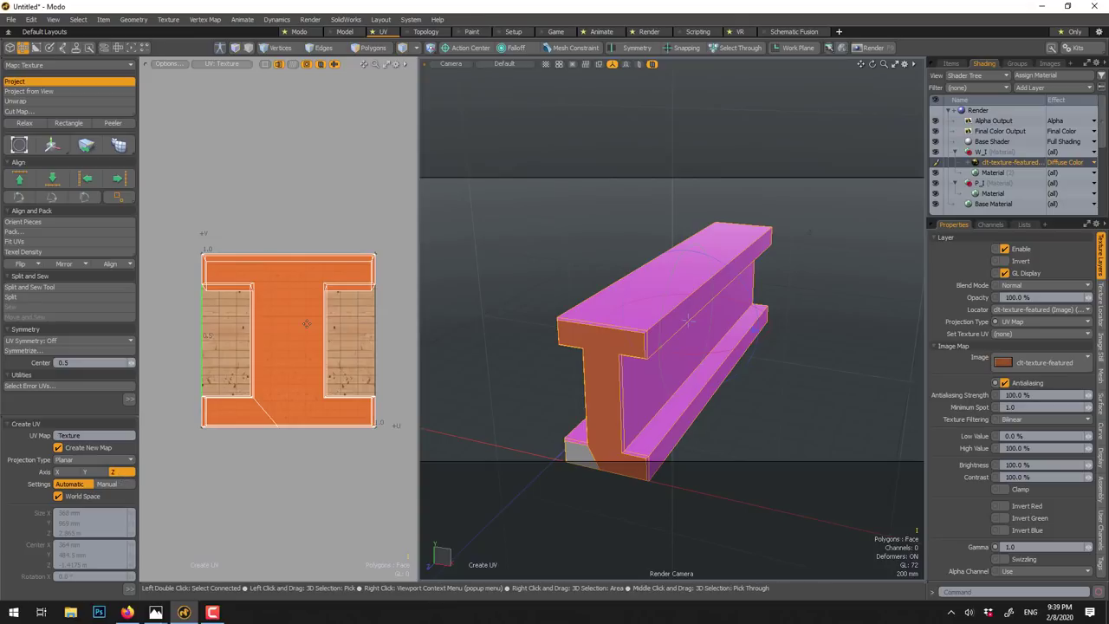
click(86, 473)
click(67, 472)
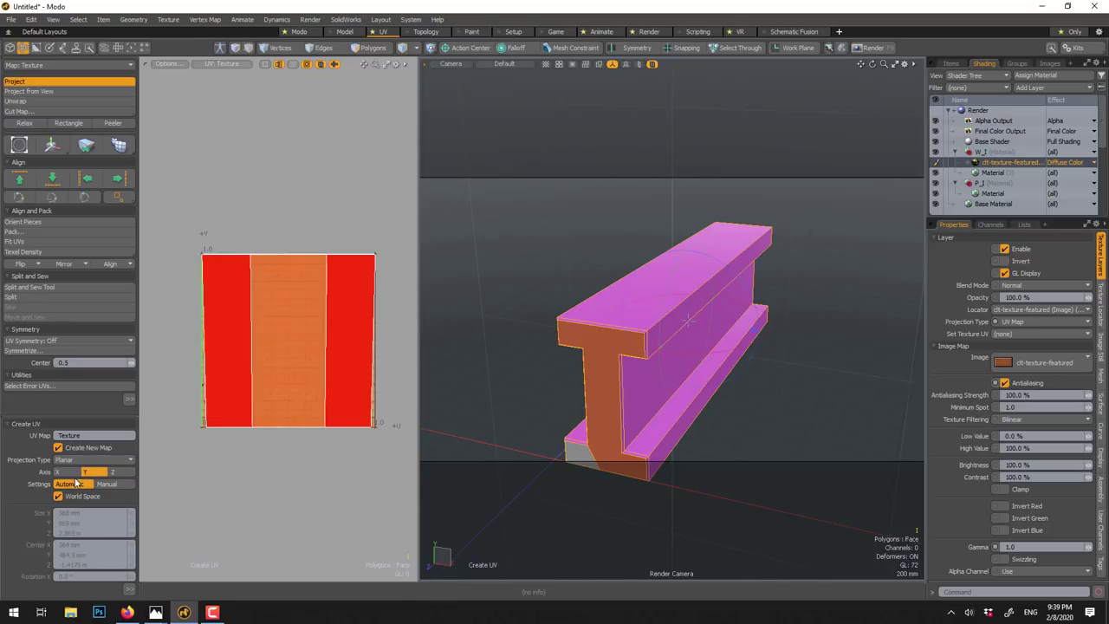
click(86, 473)
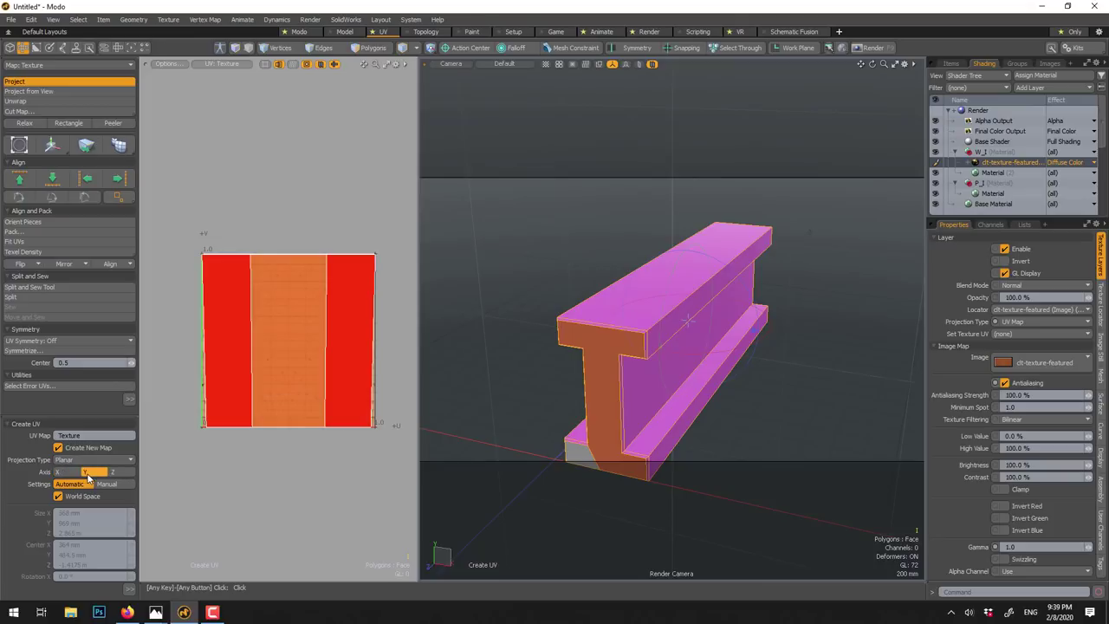
click(66, 472)
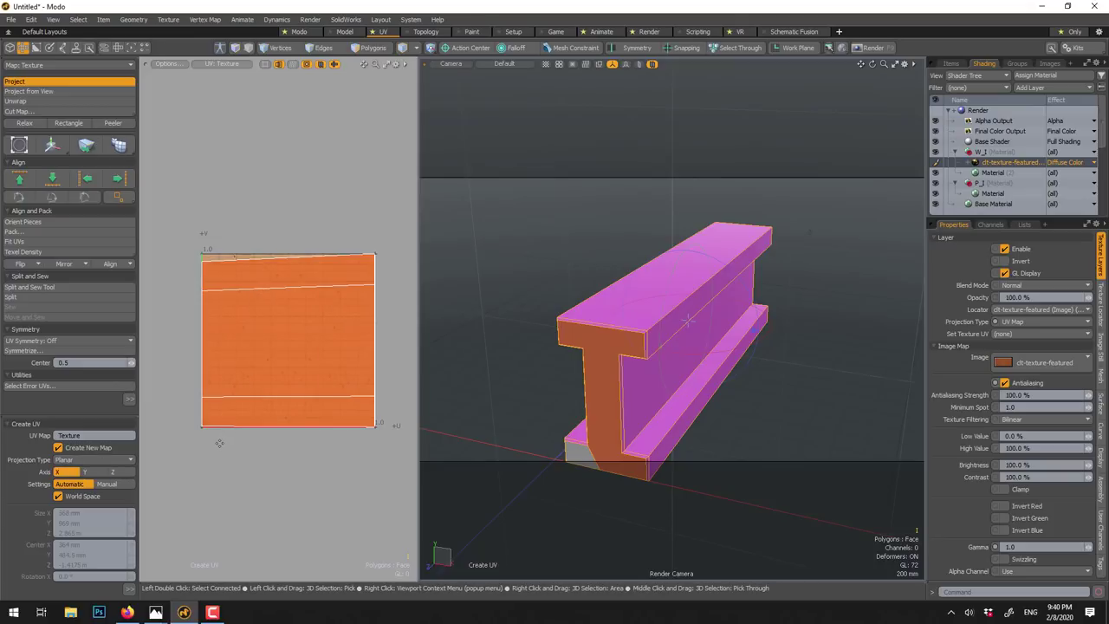
- Finish the UV projection and assign the Texture UV map to the clt-texture-featured wood layer
key(space)
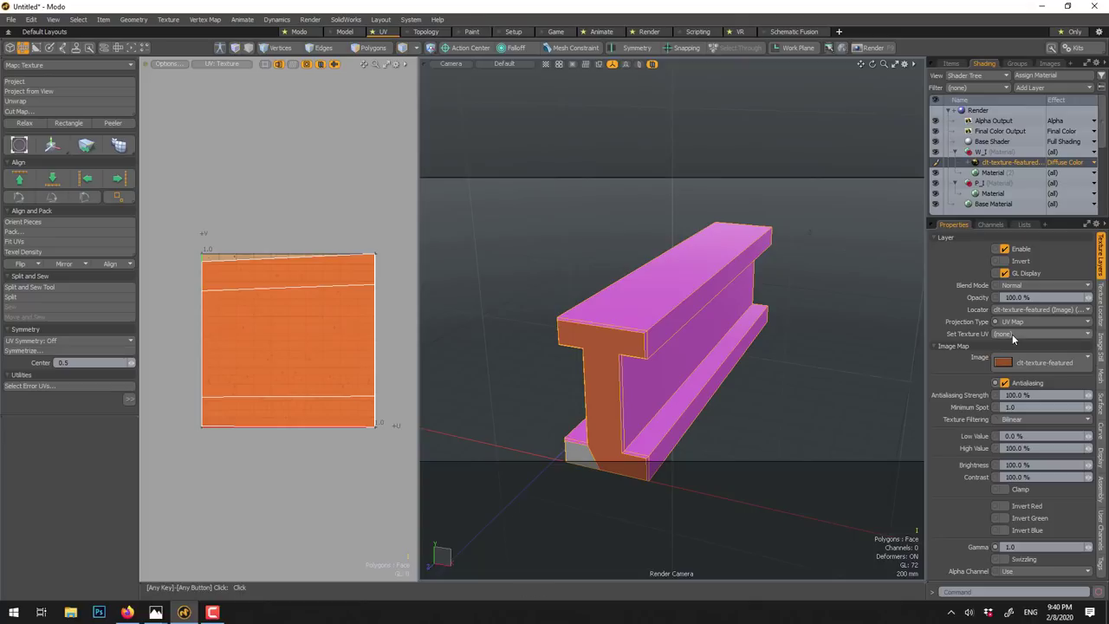
click(1044, 334)
click(1022, 345)
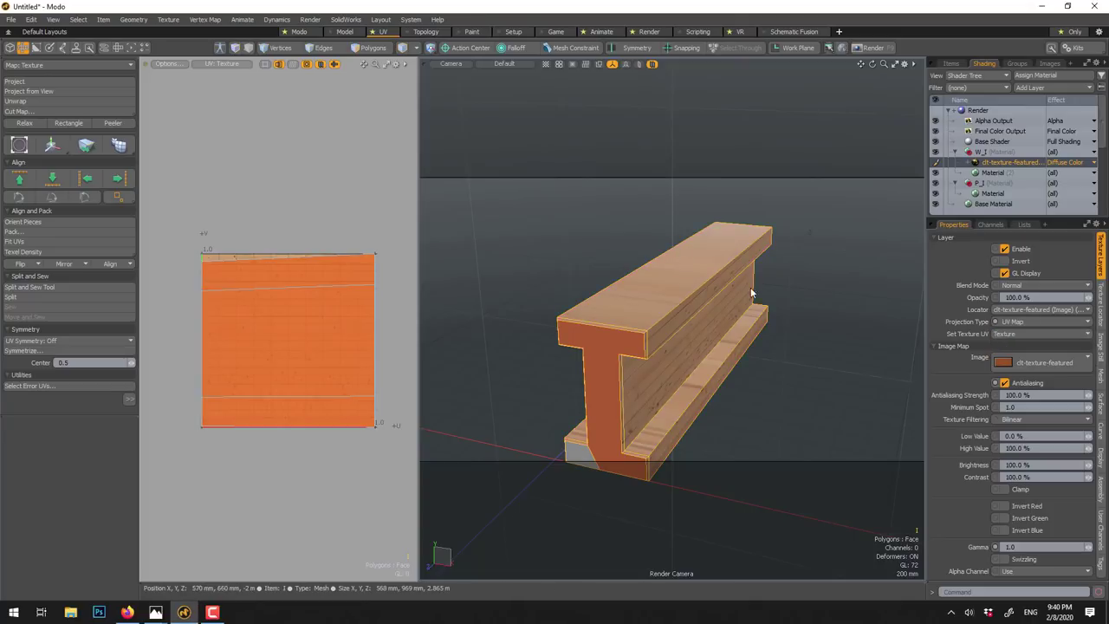
- Select the top face of the letter I and reproject its UVs with a planar projection along the Z axis
click(817, 313)
alt+drag(694, 310, 670, 342)
click(662, 325)
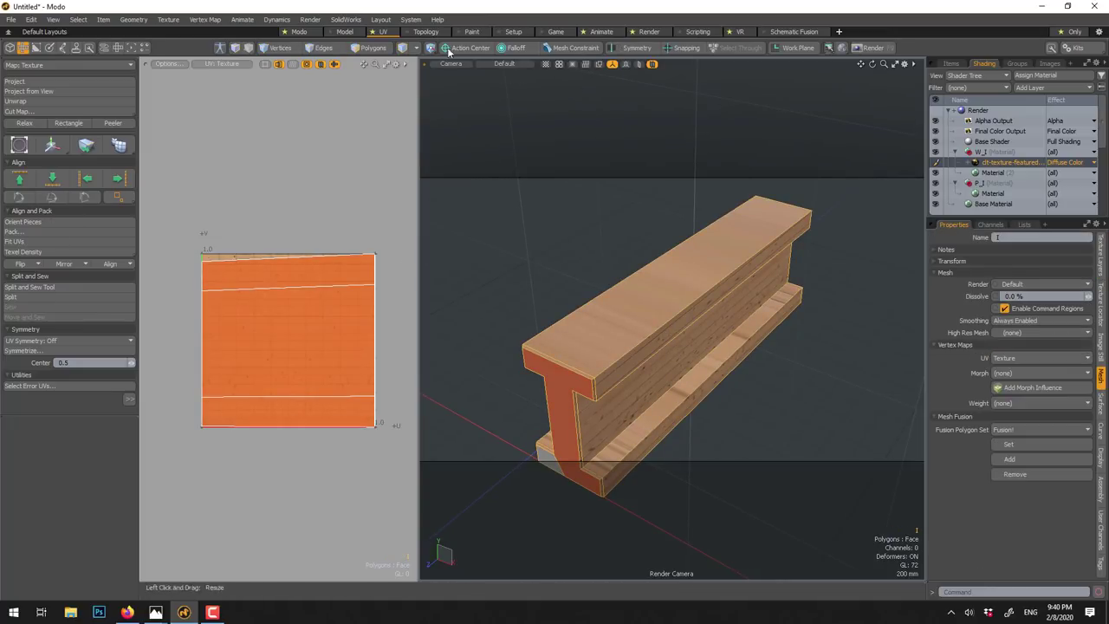
key(3)
click(658, 305)
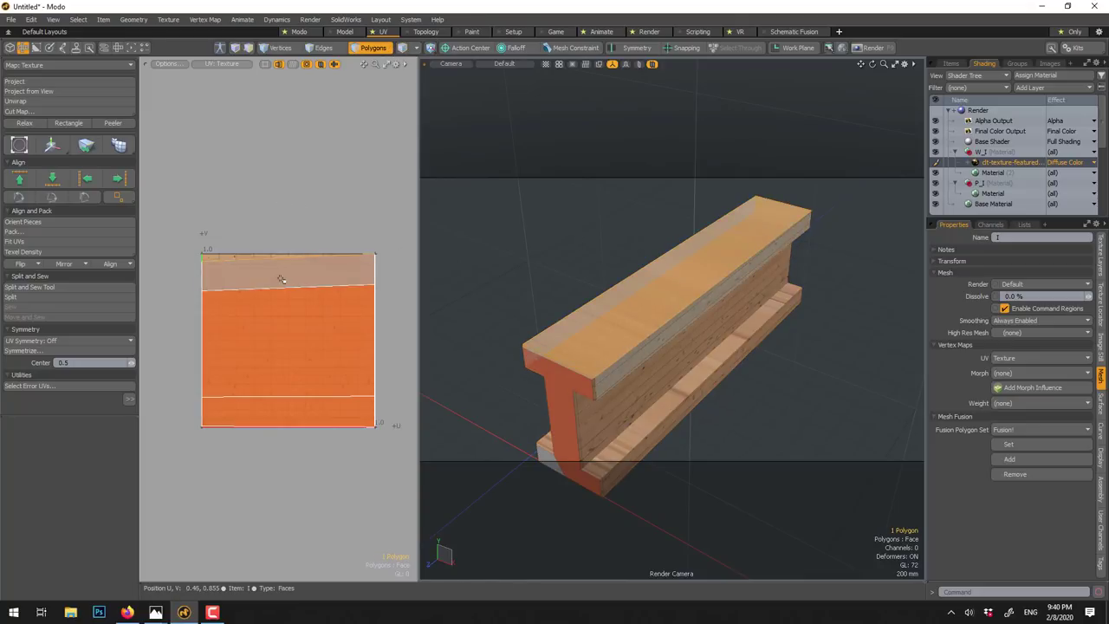
click(42, 82)
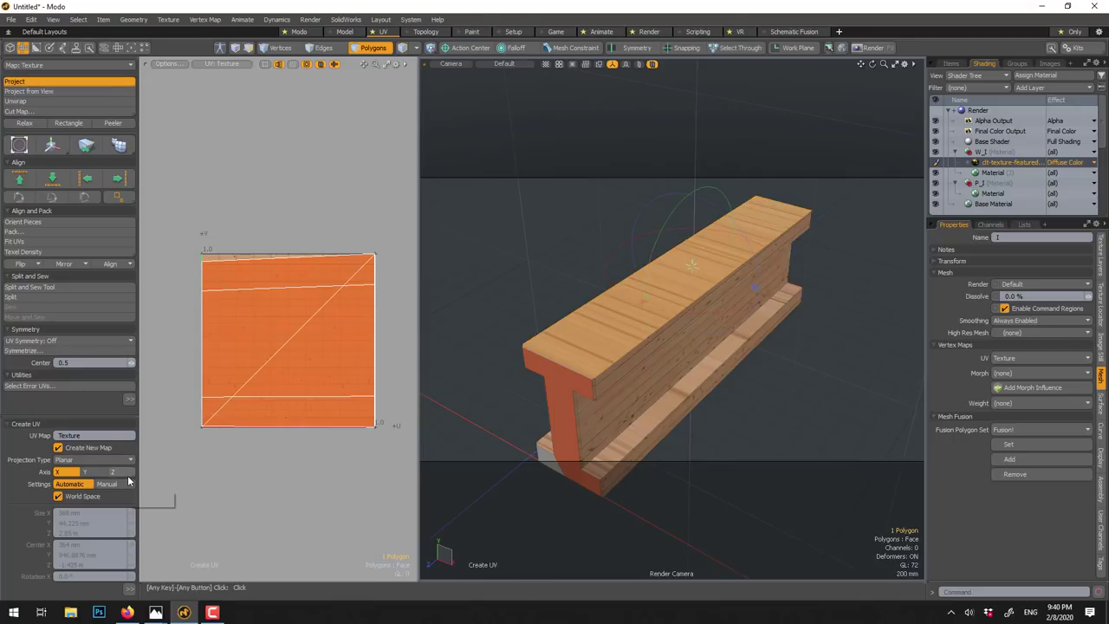
click(115, 473)
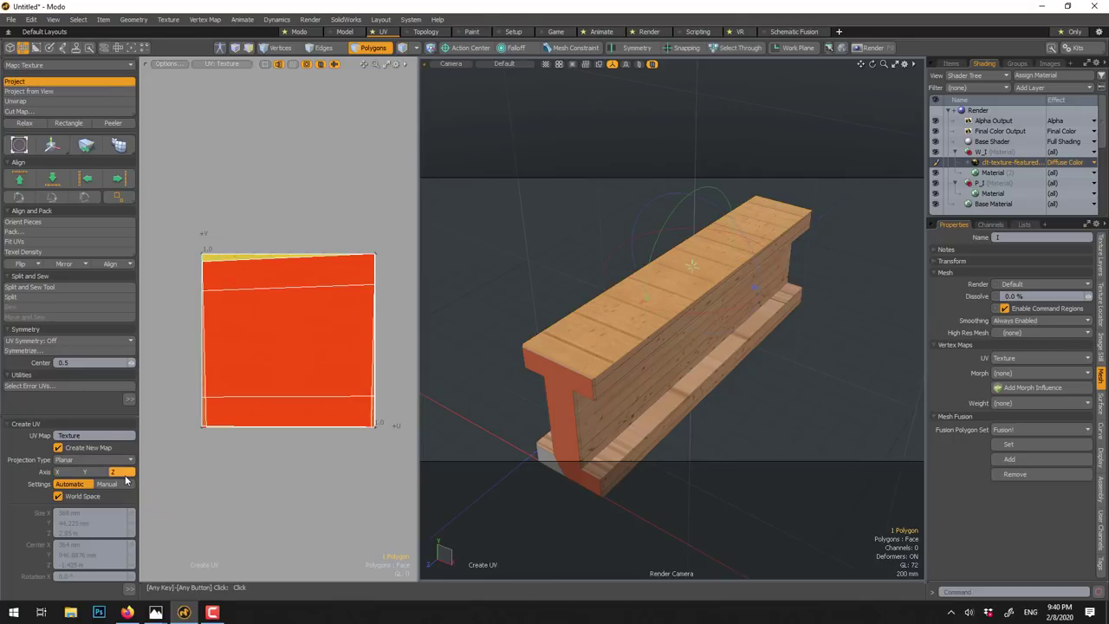
key(space)
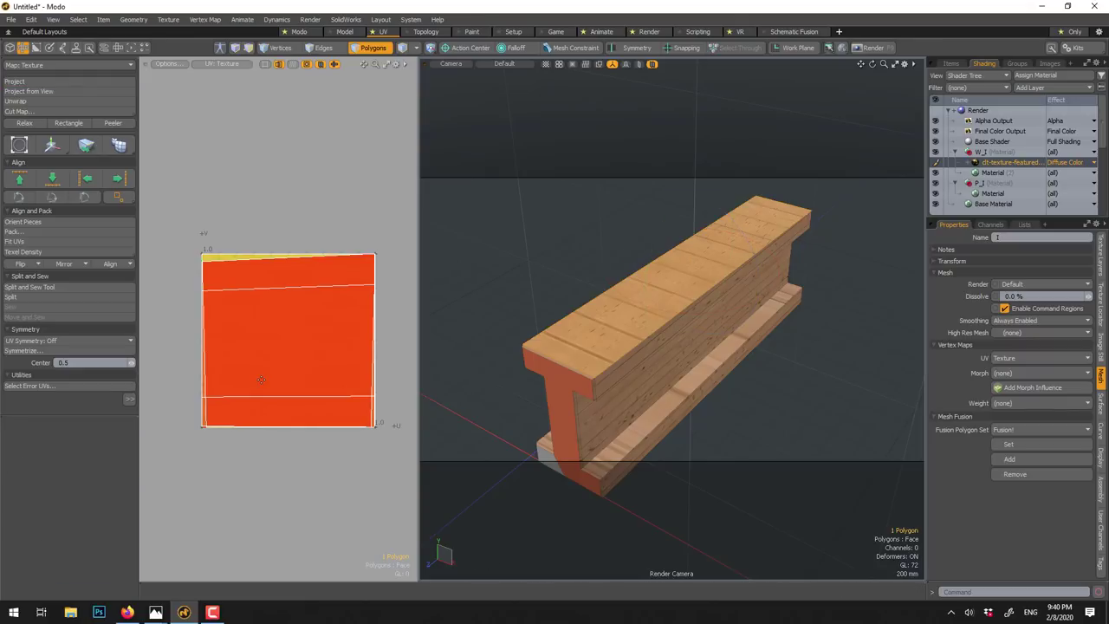
- Rotate the top face's UVs so the planks run along the letter's length, and scale them uniformly to 62%
key(e)
drag(341, 292, 318, 370)
key(r)
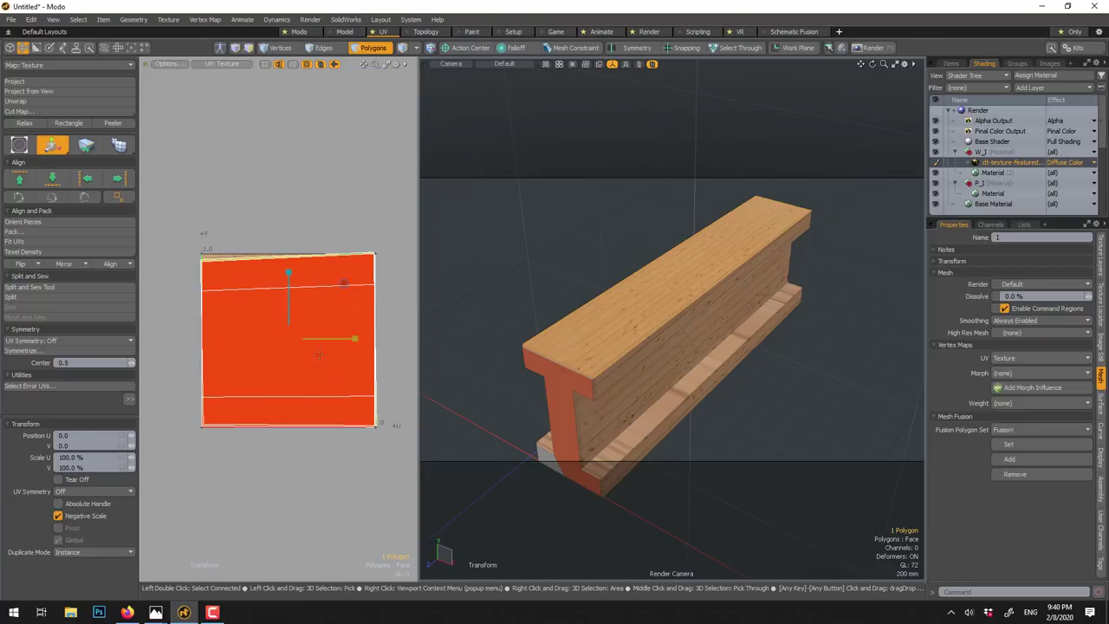
drag(344, 291, 312, 287)
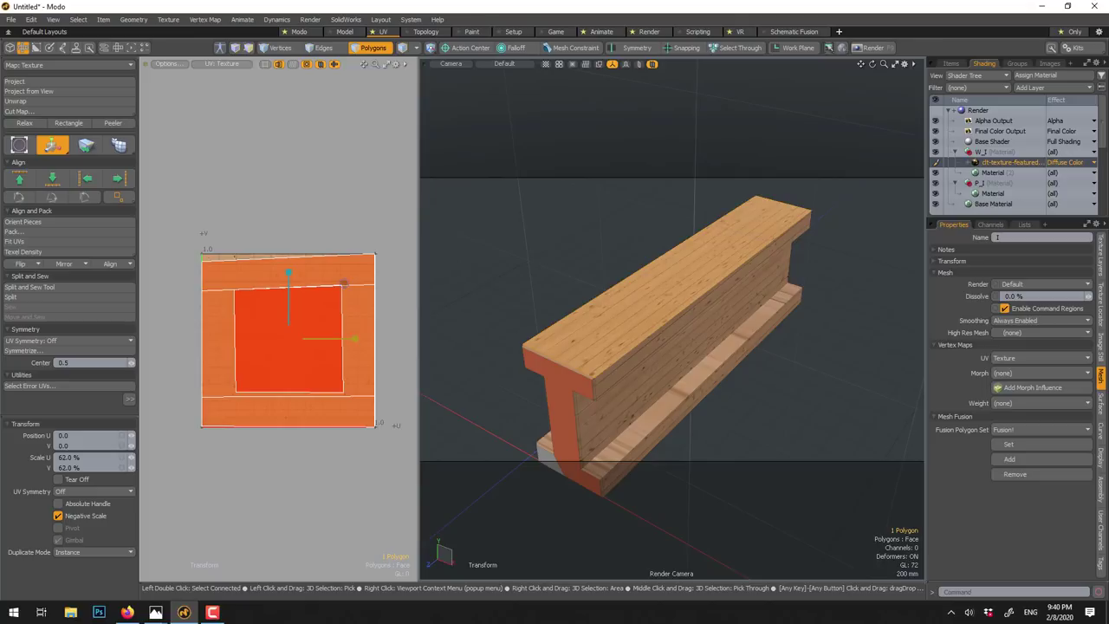
key(space)
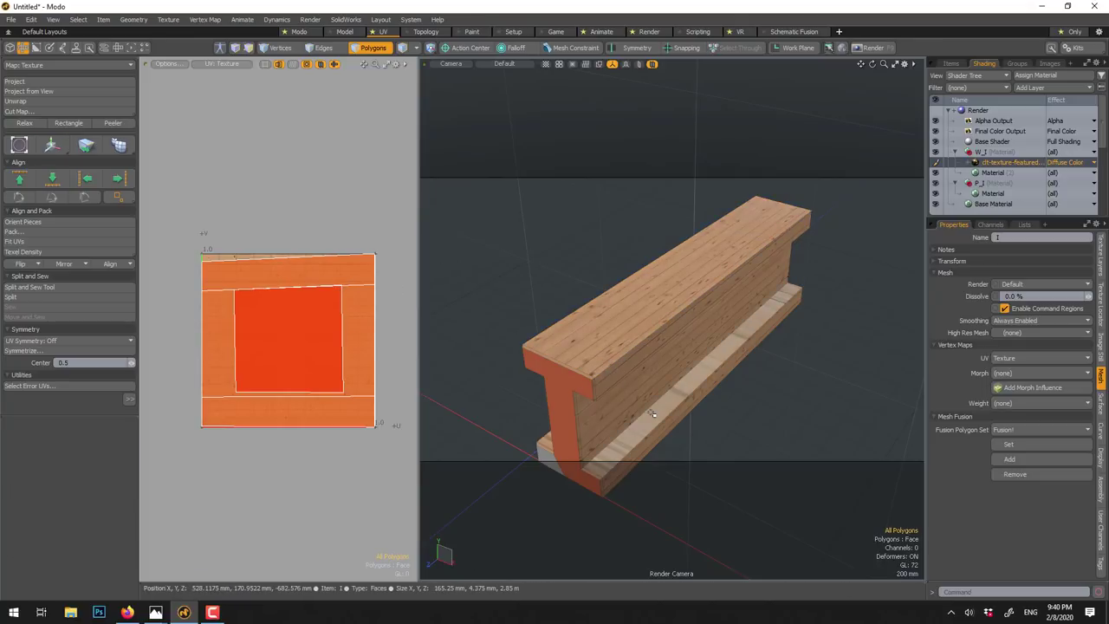
- Select the upper faces of the letter I's bottom flange
shift+click(565, 423)
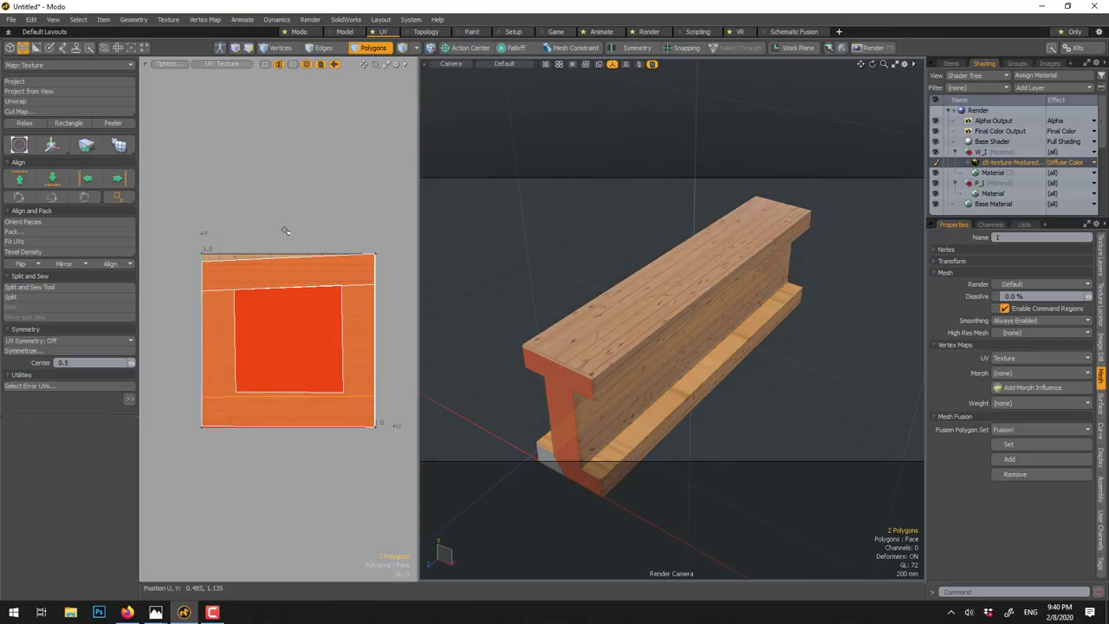
key(e)
drag(317, 337, 269, 317)
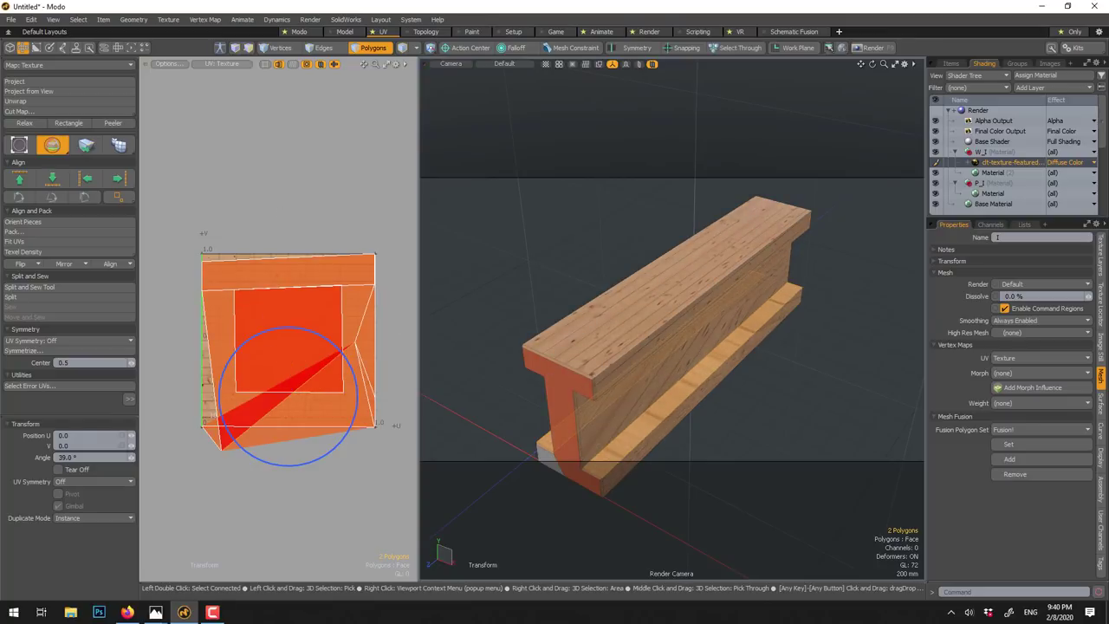
key(ctrl+z)
key(space)
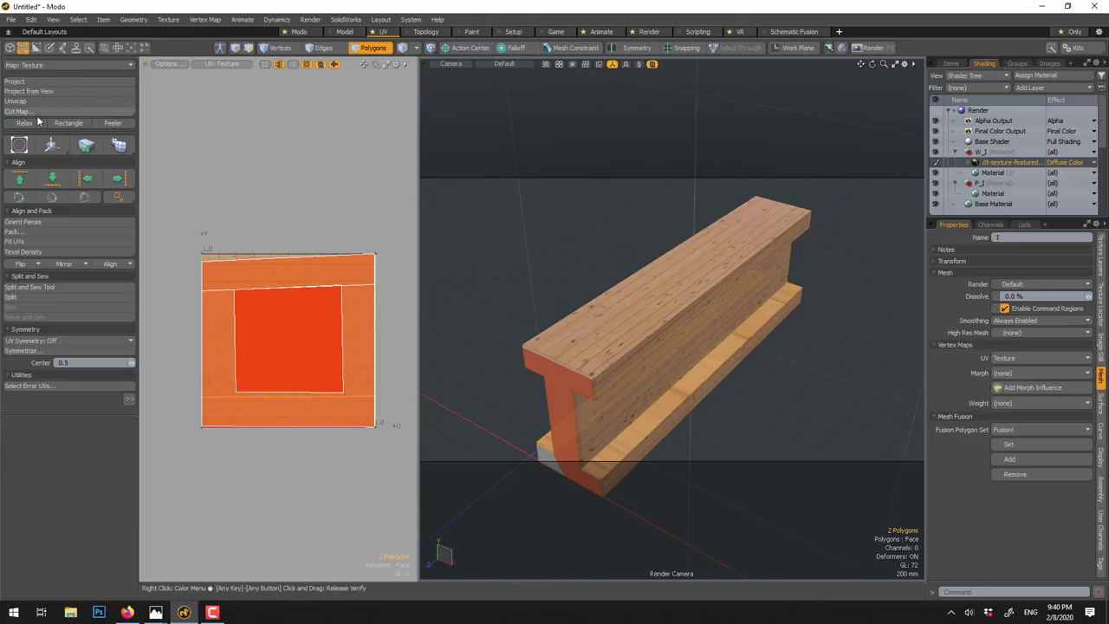
- Reproject the bottom flange faces' UVs and rotate them 90° so the planks run along the letter's length
click(26, 82)
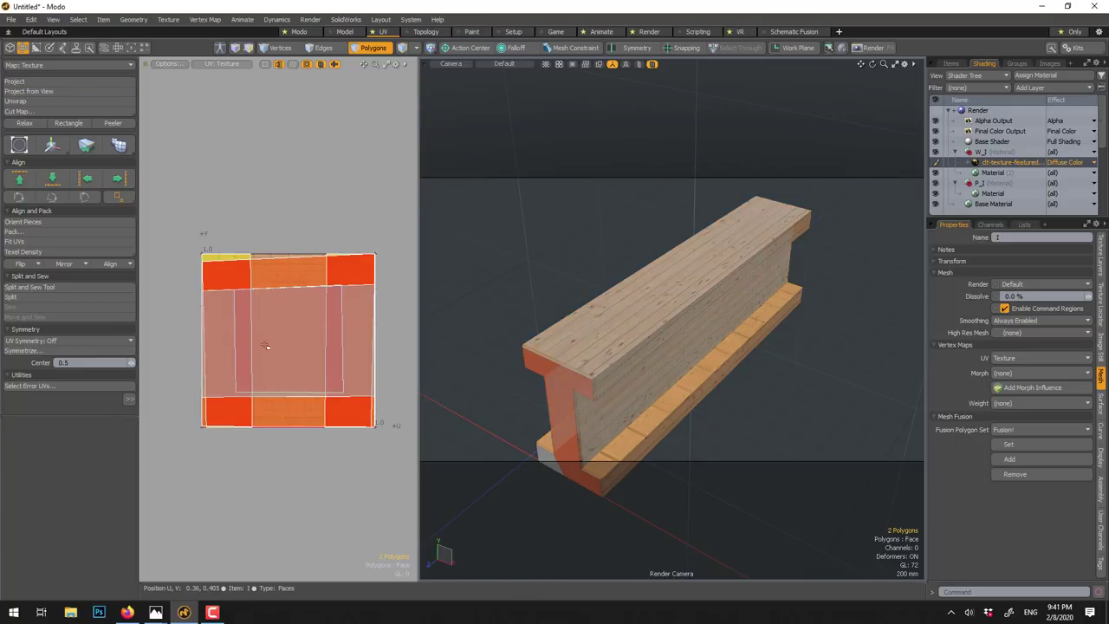
key(w)
drag(313, 274, 229, 321)
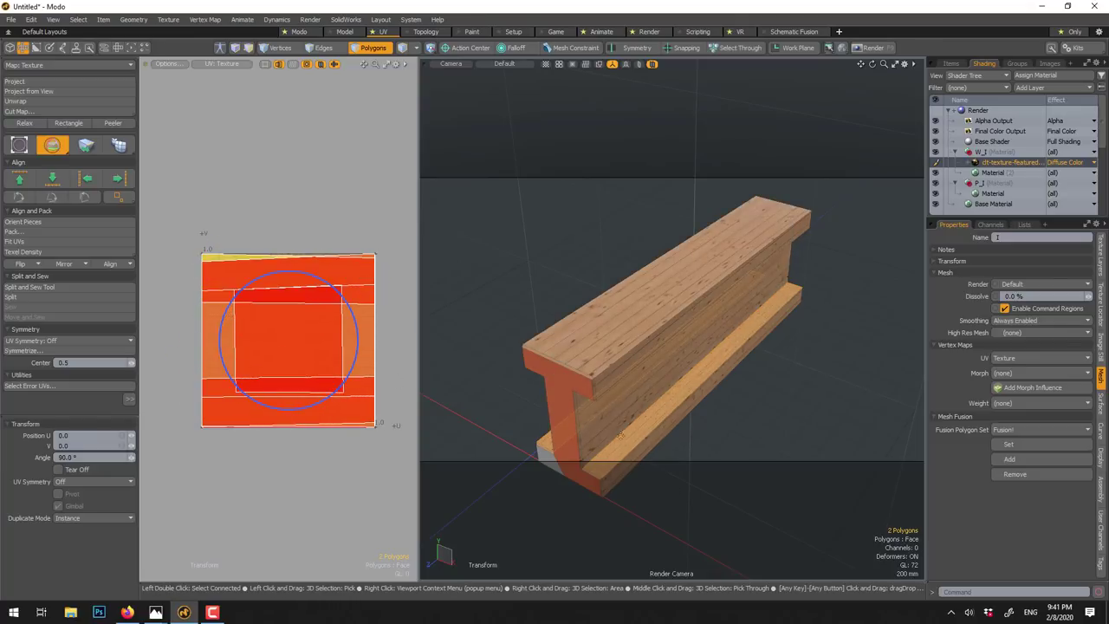
key(space)
click(485, 384)
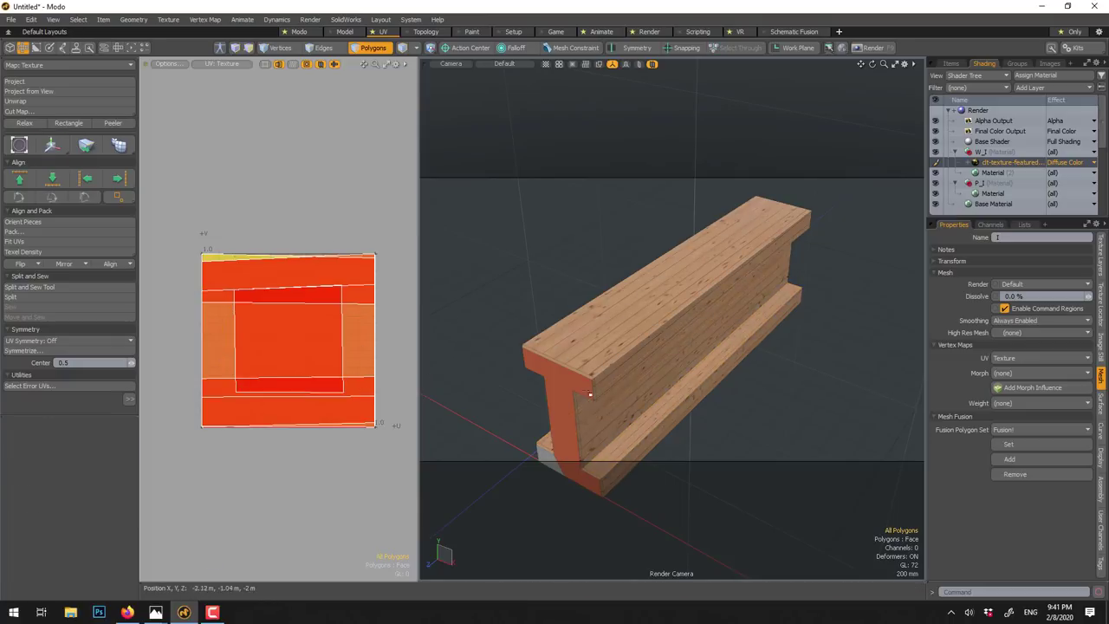
- Assign the W_I wood material to the untextured face at the front lower corner of the letter I
scroll(676, 372, up, 2)
scroll(682, 364, up, 2)
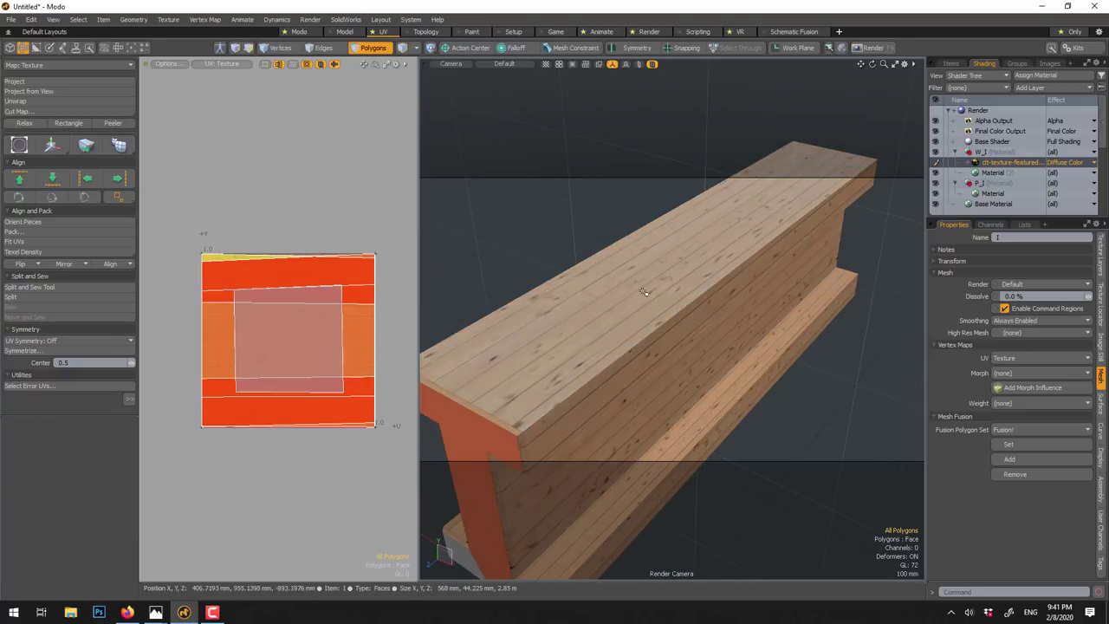
alt+drag(642, 279, 678, 266)
scroll(677, 265, down, 1)
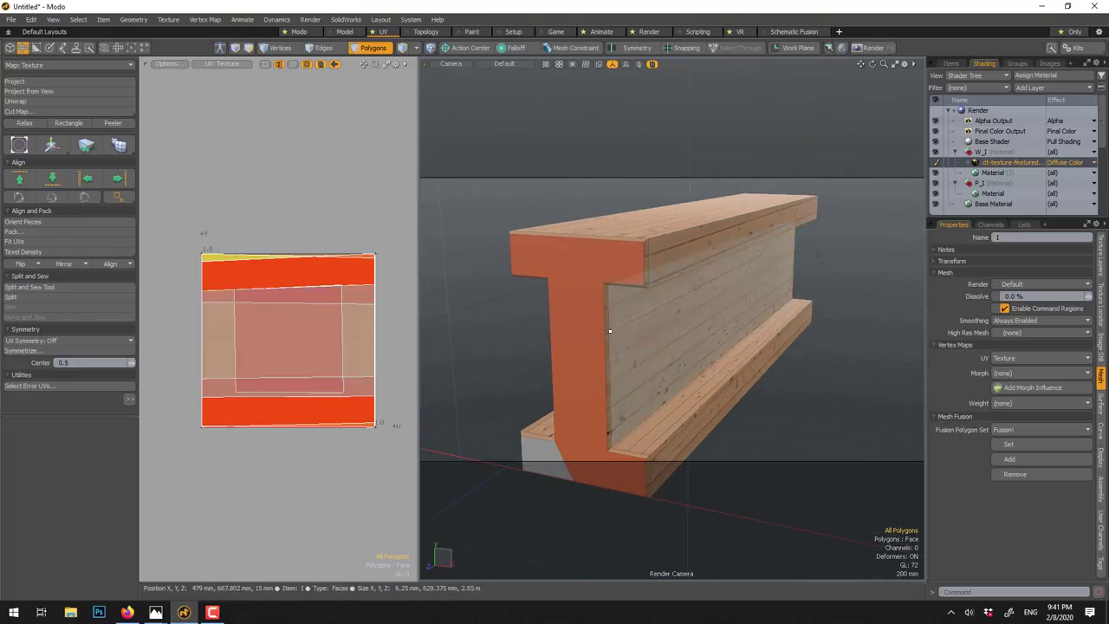
alt+drag(510, 381, 502, 305)
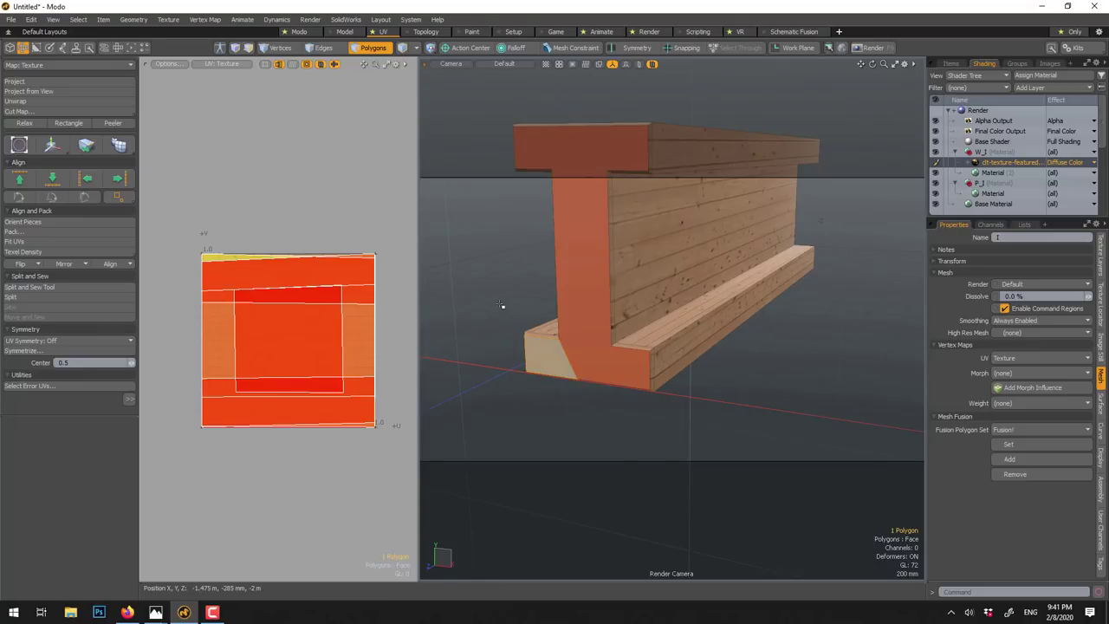
key(m)
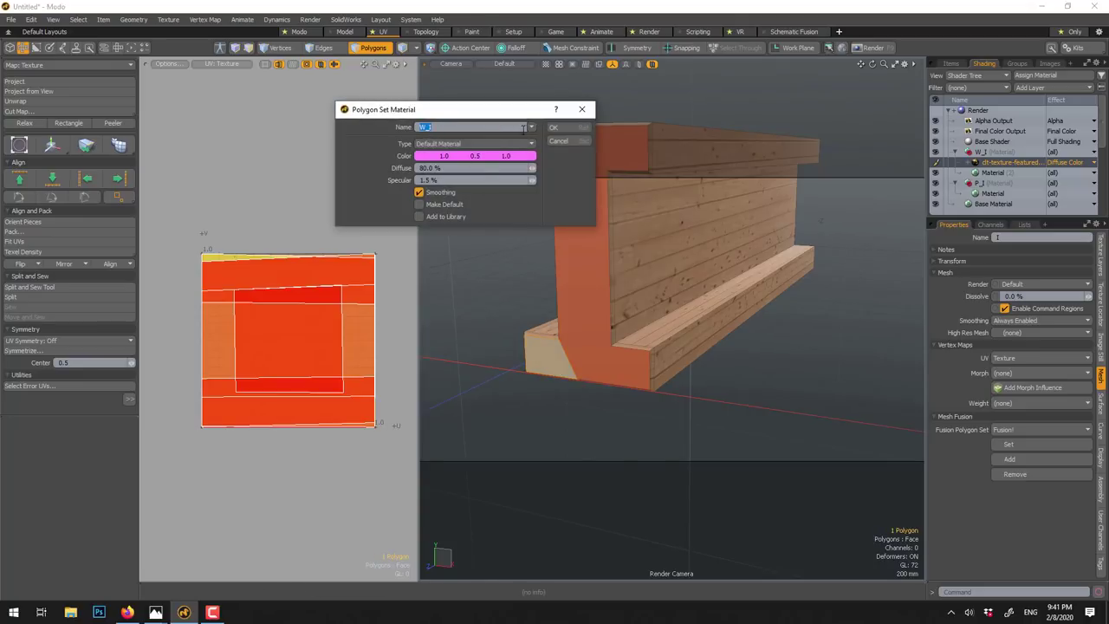
click(531, 128)
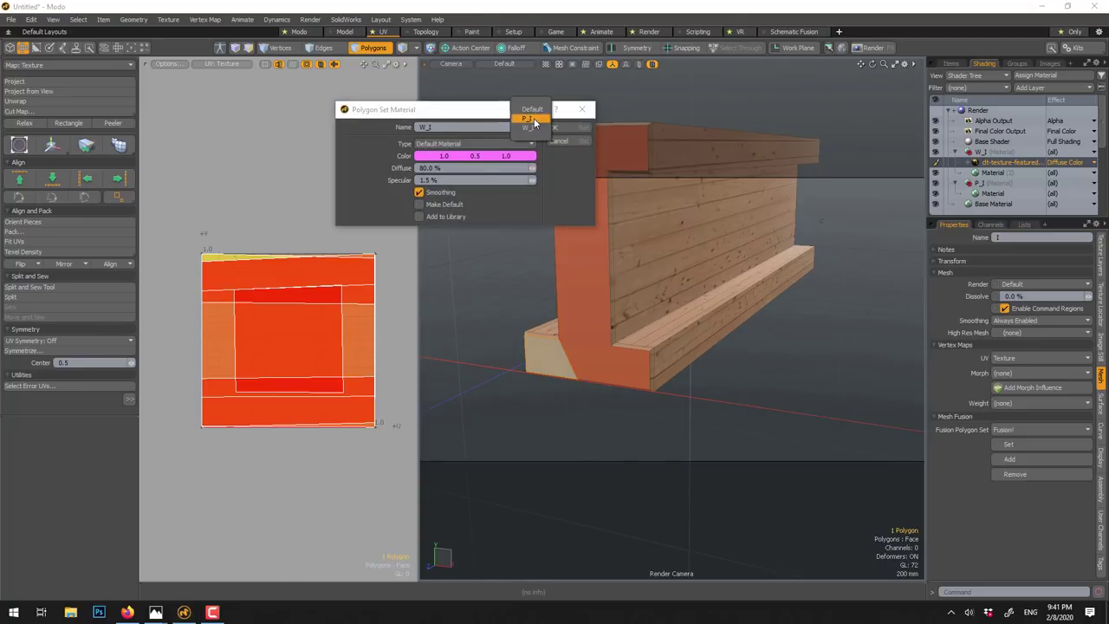
click(531, 128)
click(569, 126)
click(514, 231)
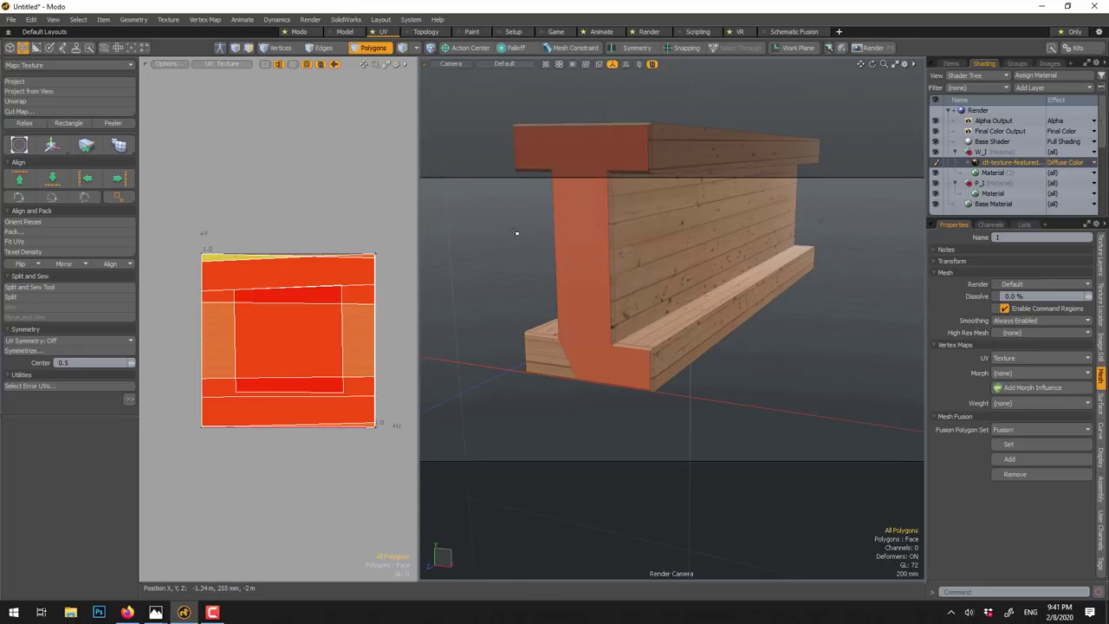
- Select the front lower corner face of the letter I and reproject its UVs with a planar projection along the Z axis
scroll(472, 305, up, 2)
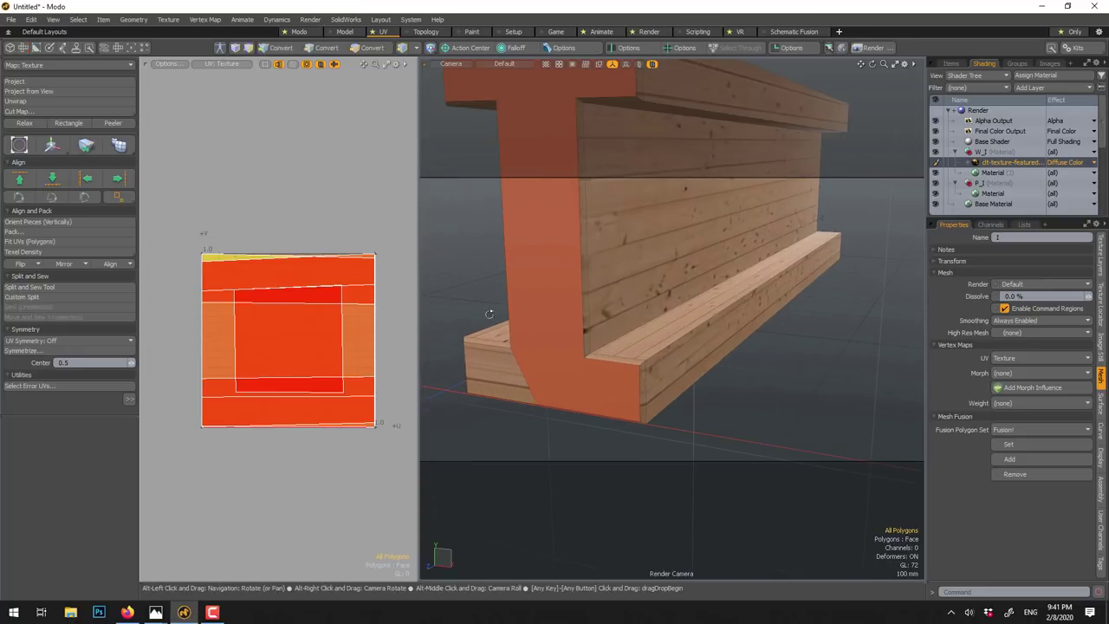
alt+drag(489, 314, 522, 311)
click(784, 397)
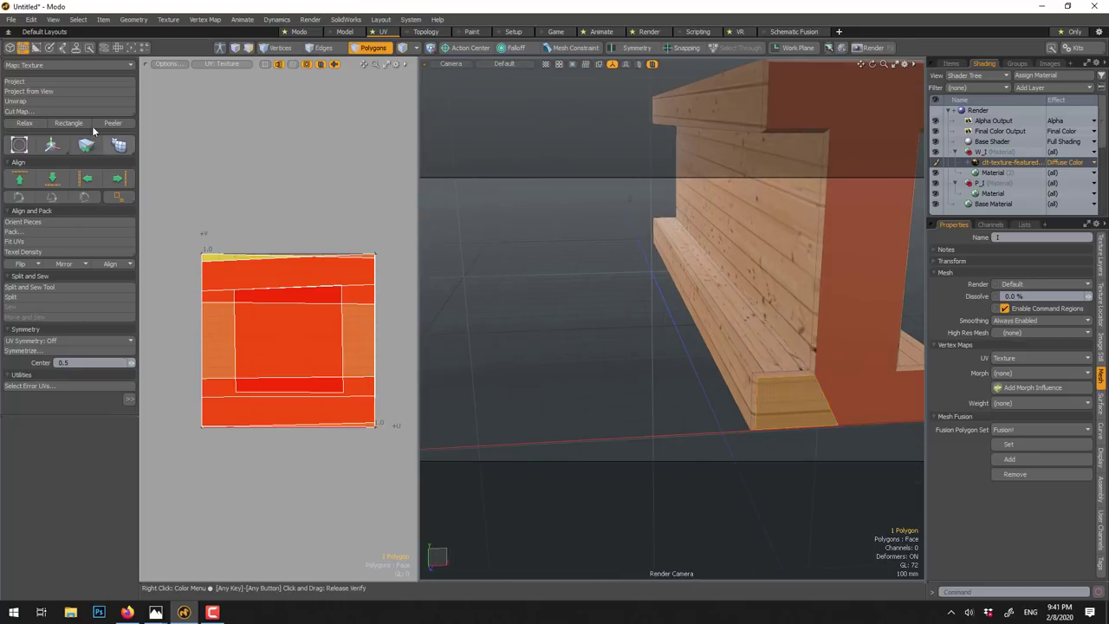
click(53, 80)
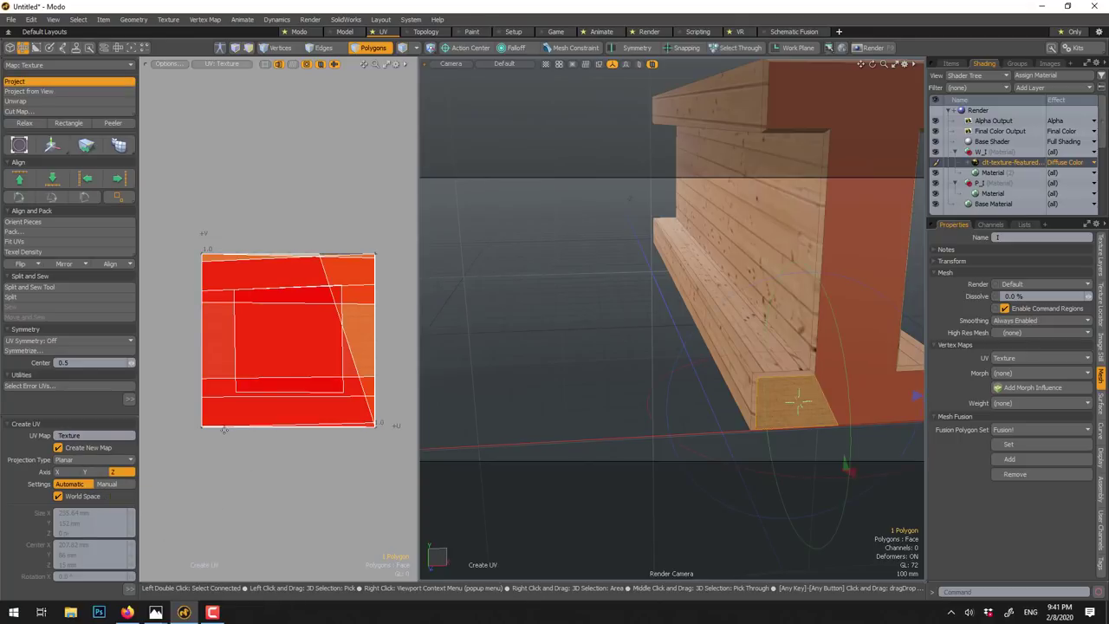
key(space)
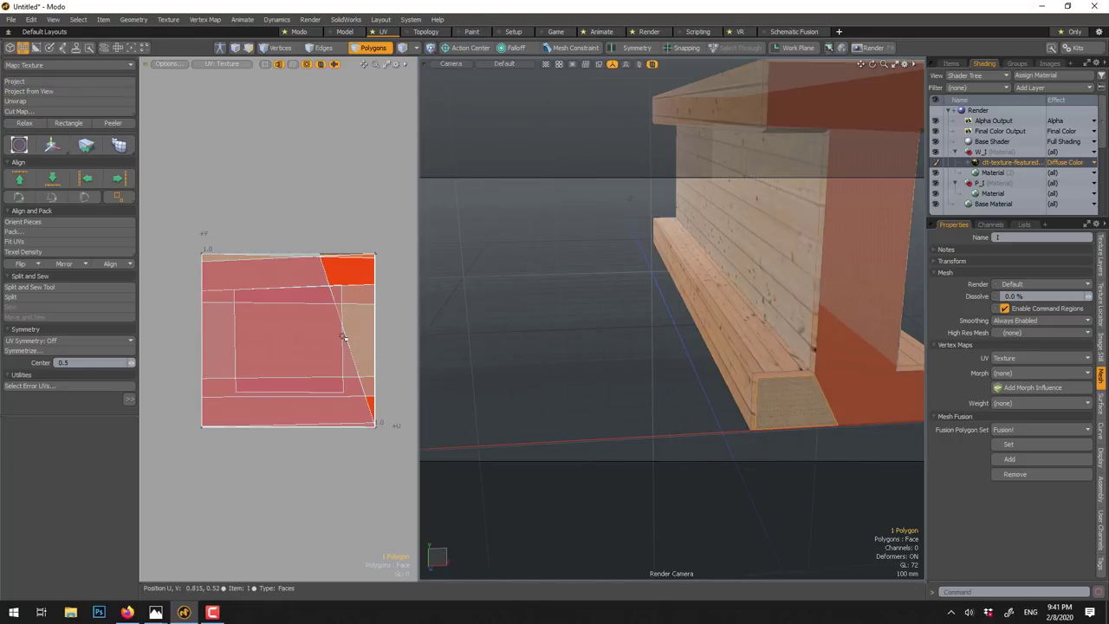
- Scale the corner face's UVs uniformly to 57.5%
key(r)
drag(345, 285, 320, 285)
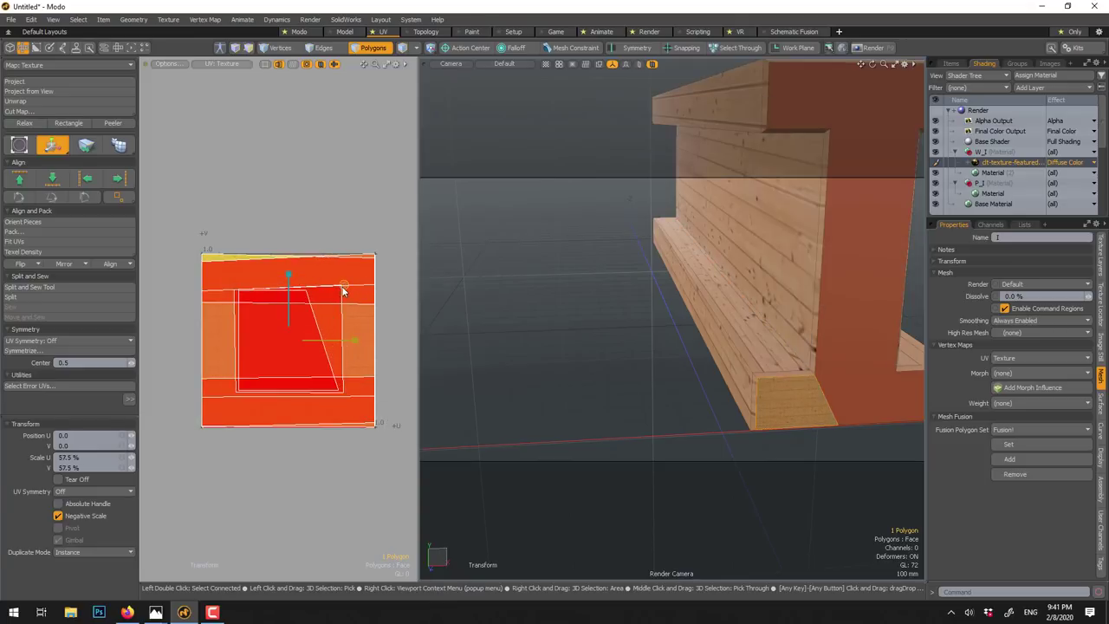
key(space)
click(715, 385)
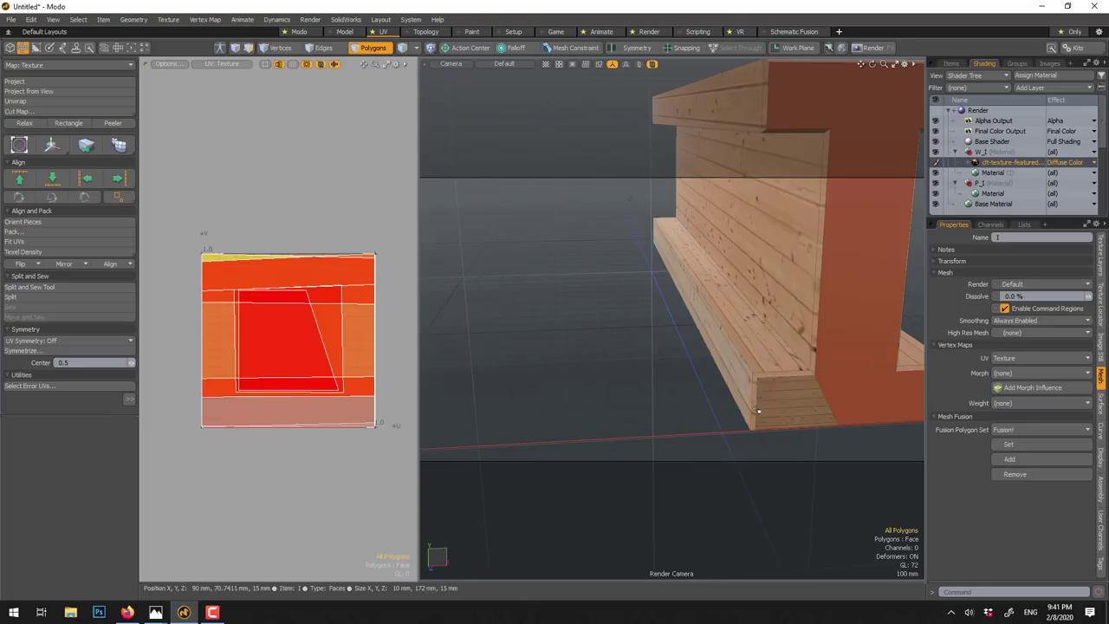
- Reselect the corner face and scale its UVs uniformly by a further 54.5%, then clear the selection
click(777, 405)
click(289, 310)
key(w)
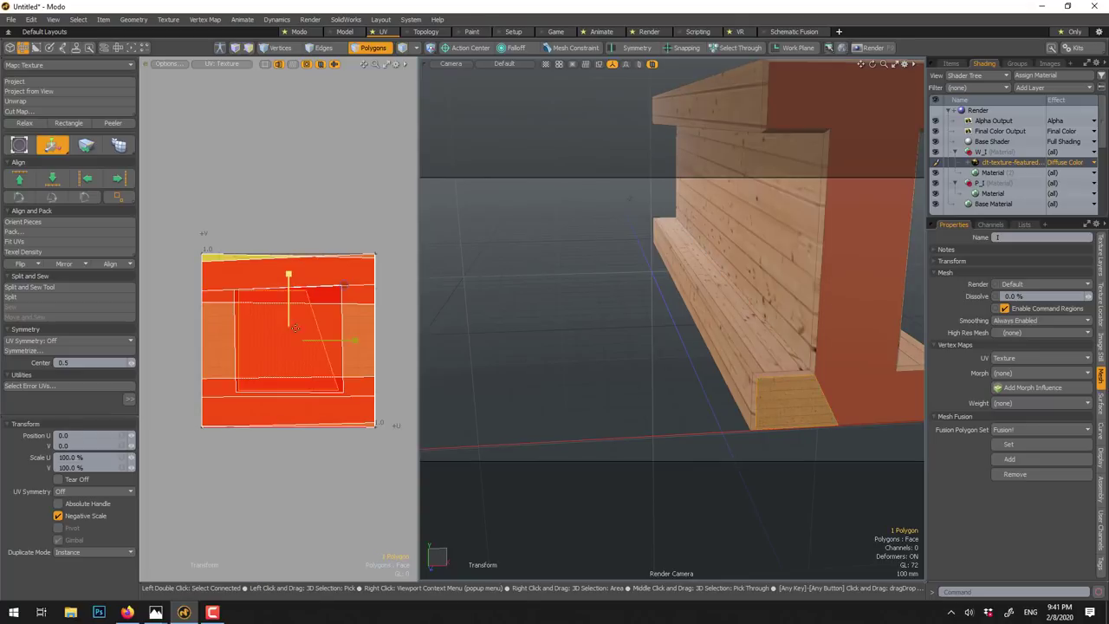
drag(344, 286, 343, 286)
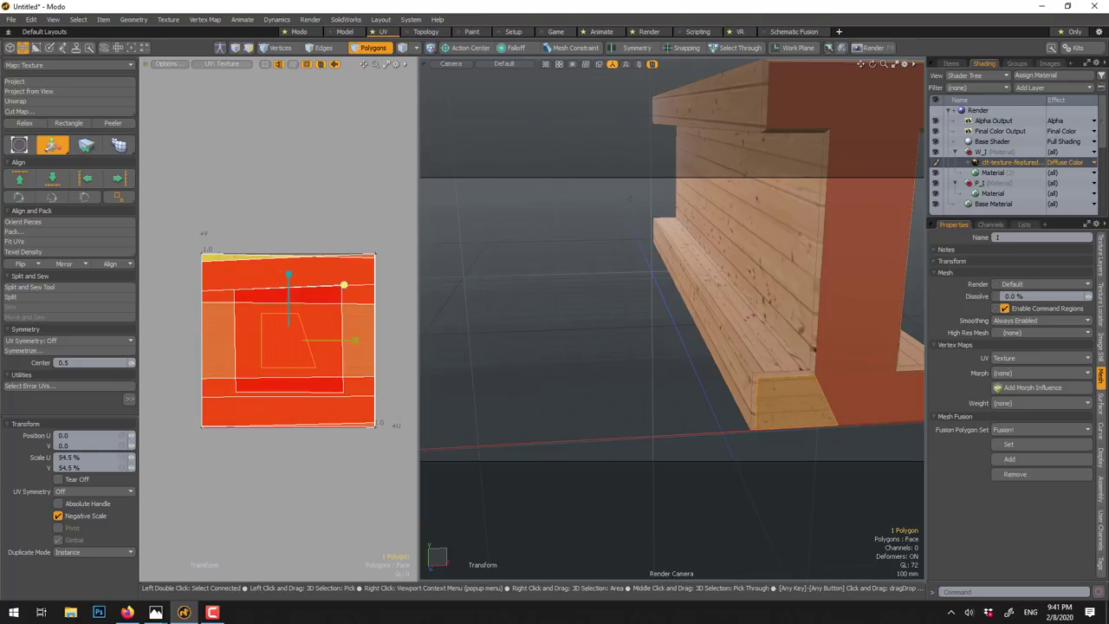
key(space)
click(679, 347)
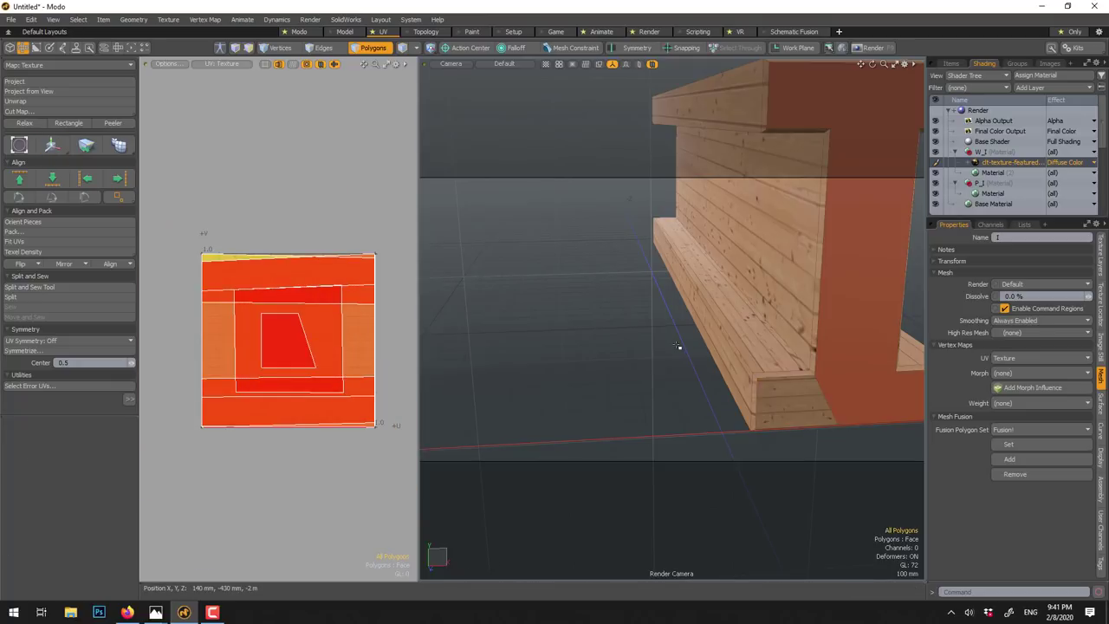
- Render a preview of the letter I and compare the lighting with the directional light hidden and shown
alt+drag(713, 286, 597, 284)
scroll(597, 283, down, 5)
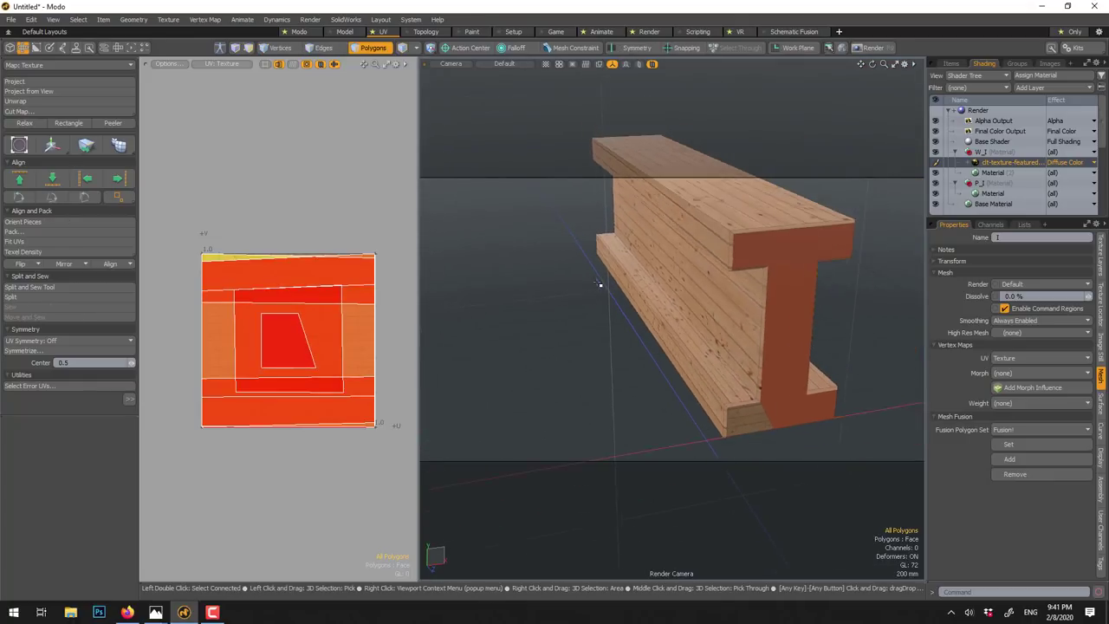
key(F8)
click(389, 242)
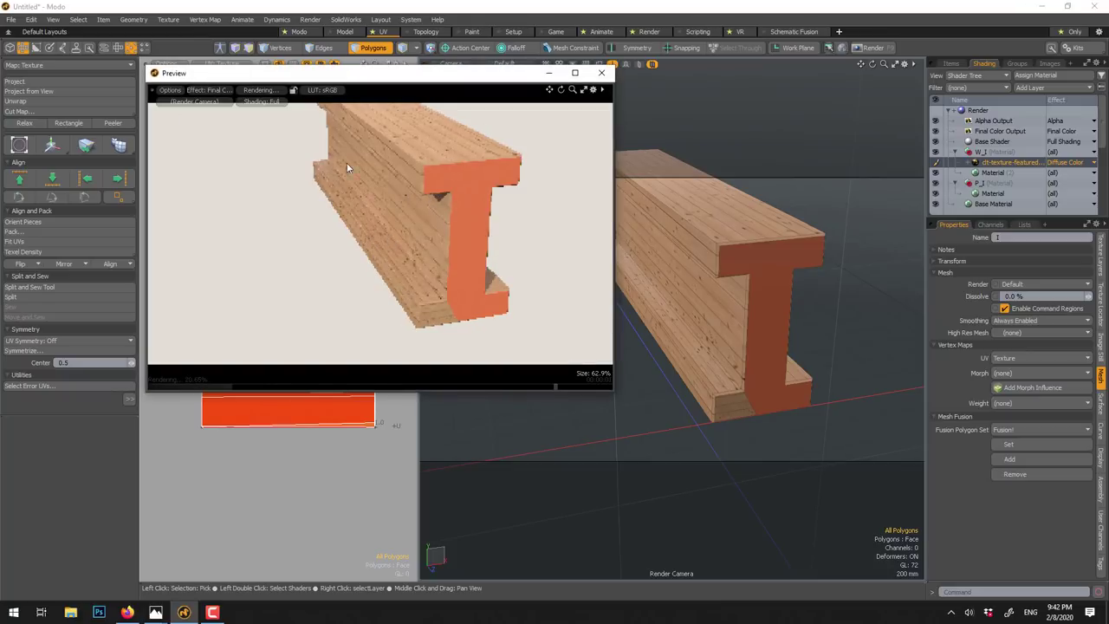
click(952, 64)
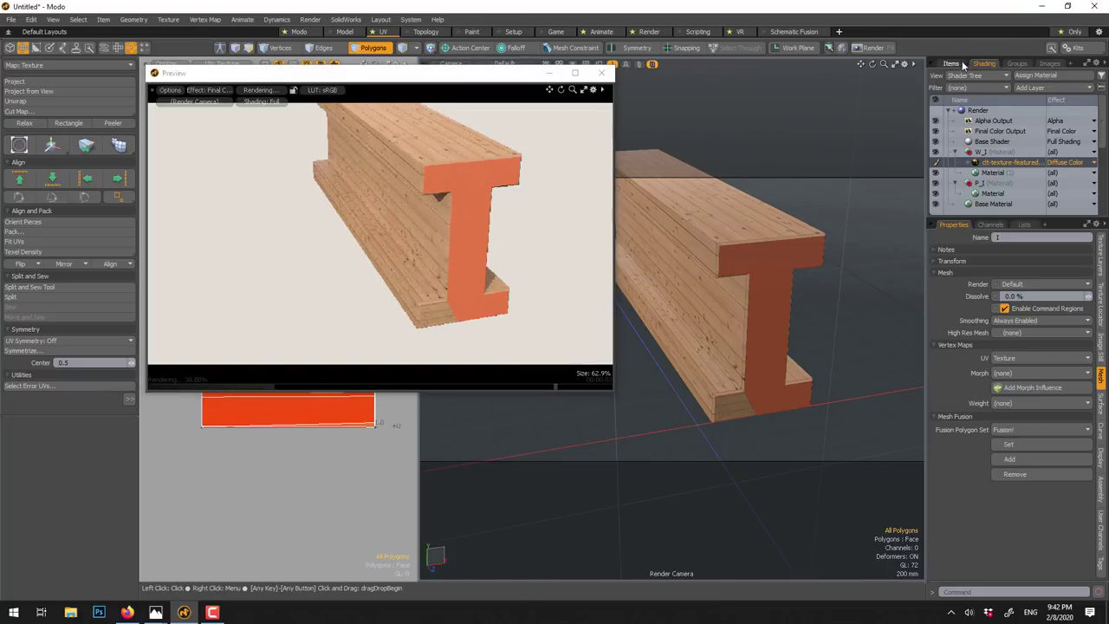
click(936, 162)
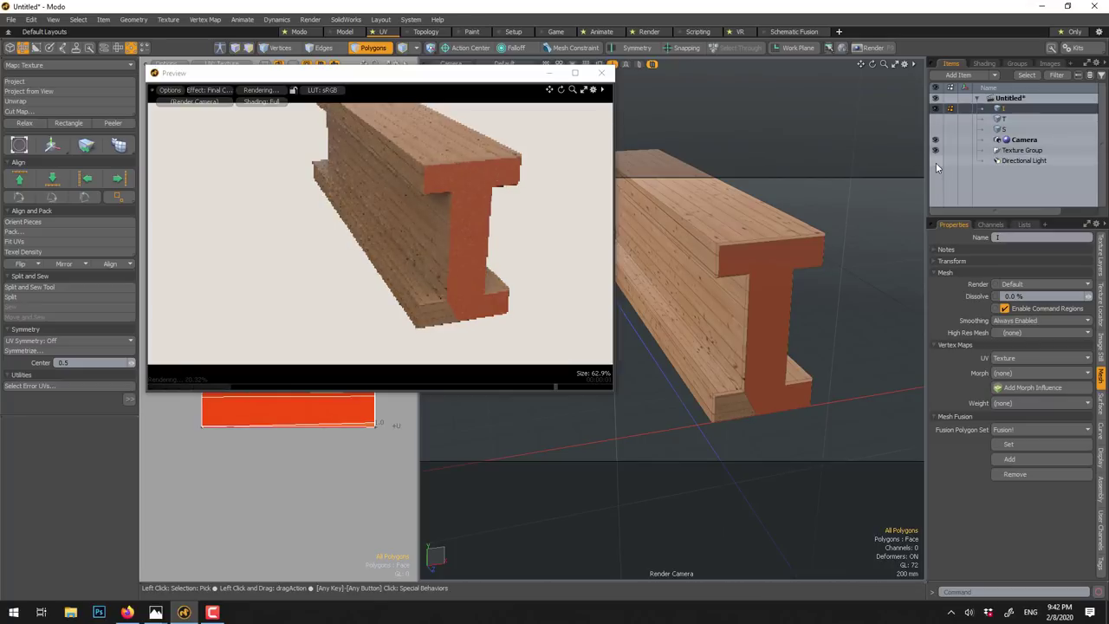
click(936, 162)
- Change the directional light's type to Area Light and close the render preview
click(1005, 160)
right_click(1005, 161)
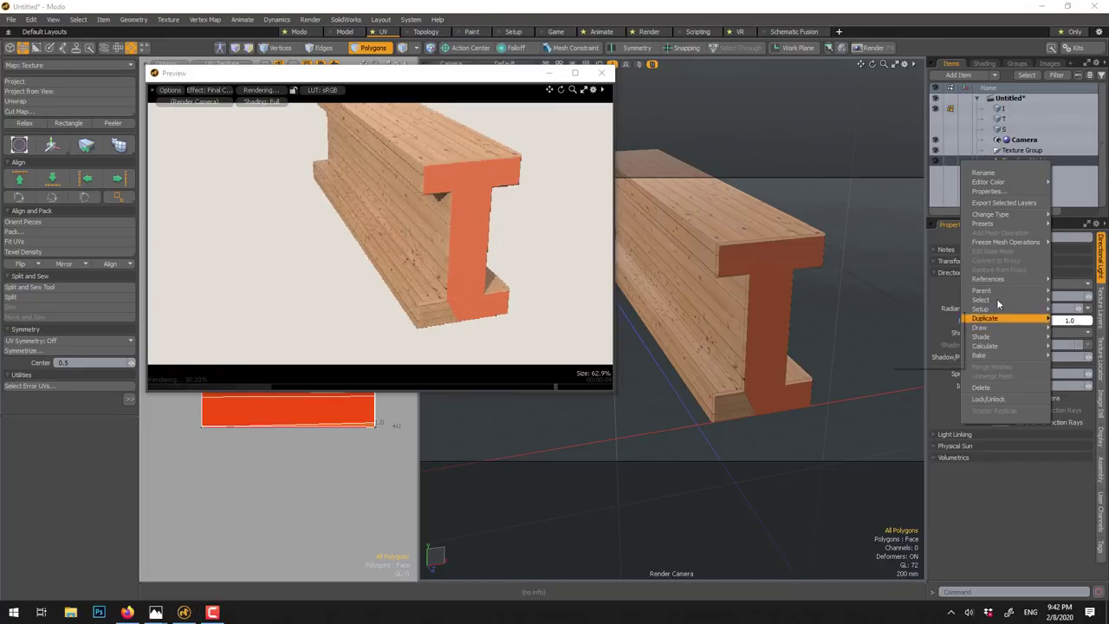
mouse_move(996, 225)
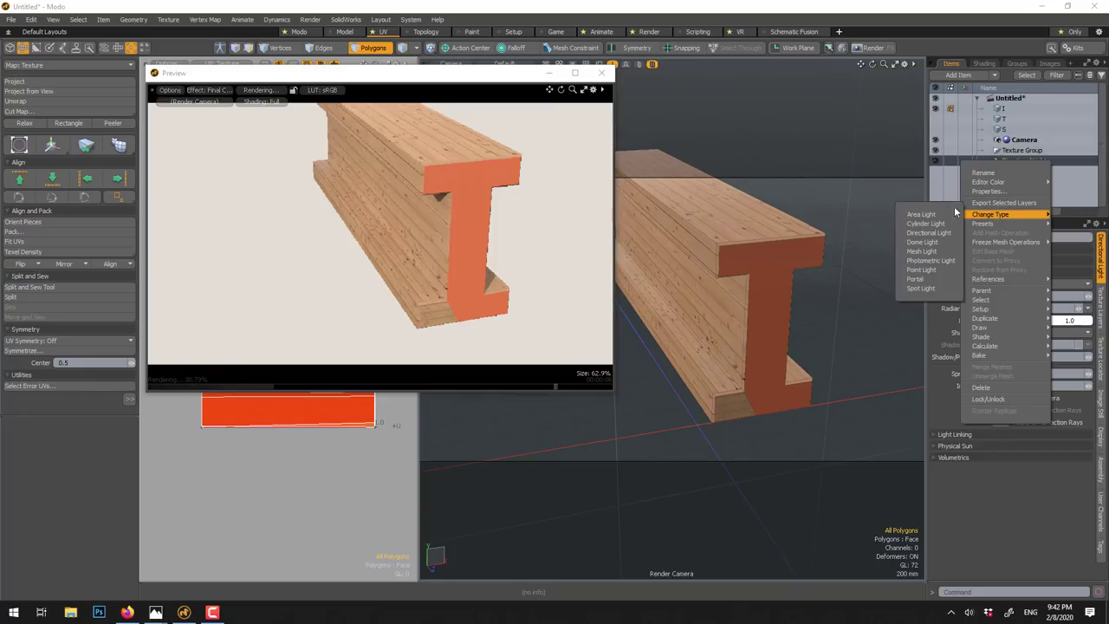
click(941, 215)
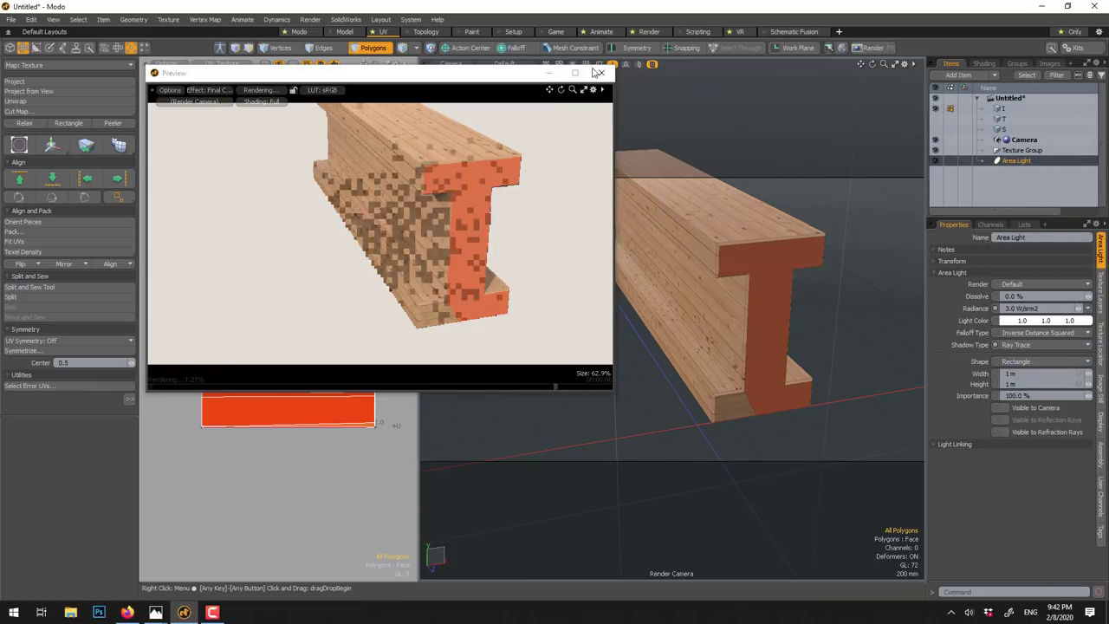
click(604, 73)
- Show lights in the 3D viewport and switch to item selection with the area light selected
scroll(700, 347, down, 5)
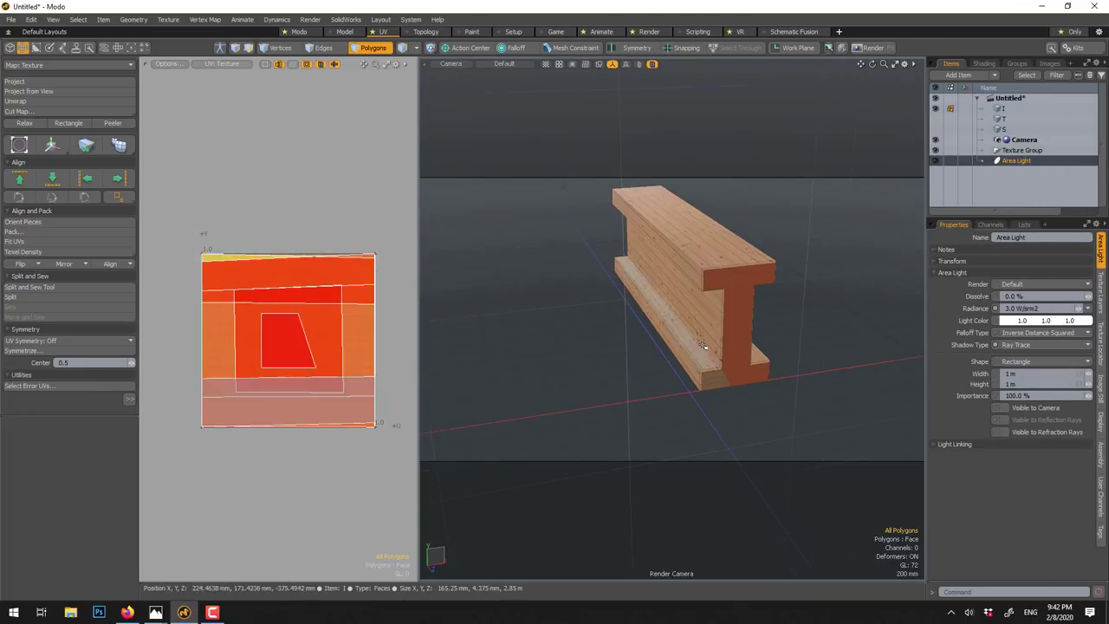
click(905, 63)
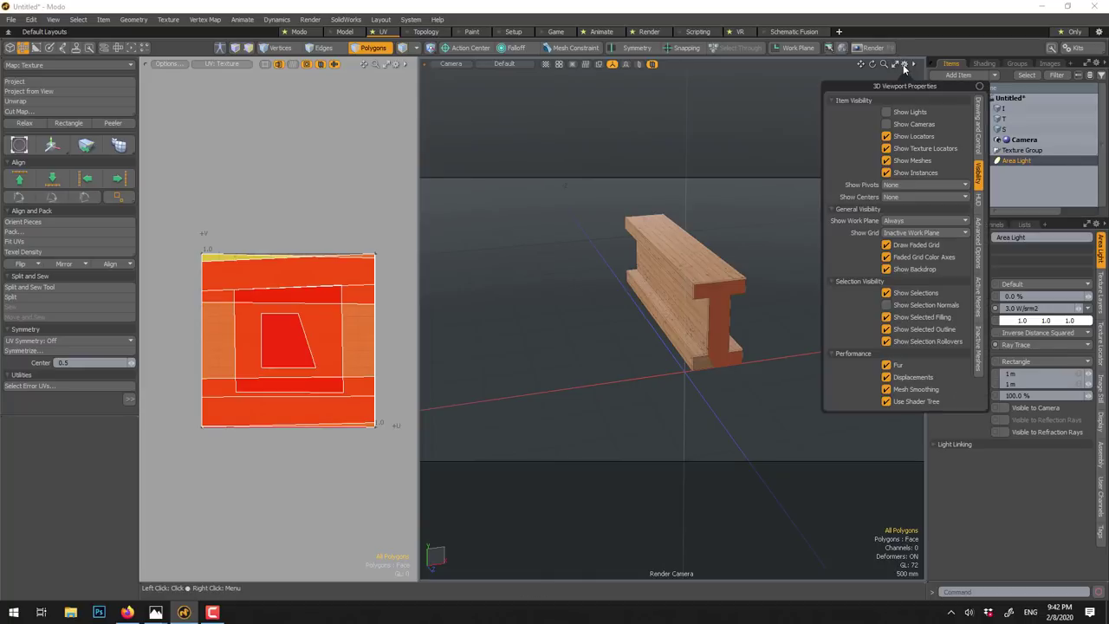
click(908, 114)
scroll(606, 303, down, 3)
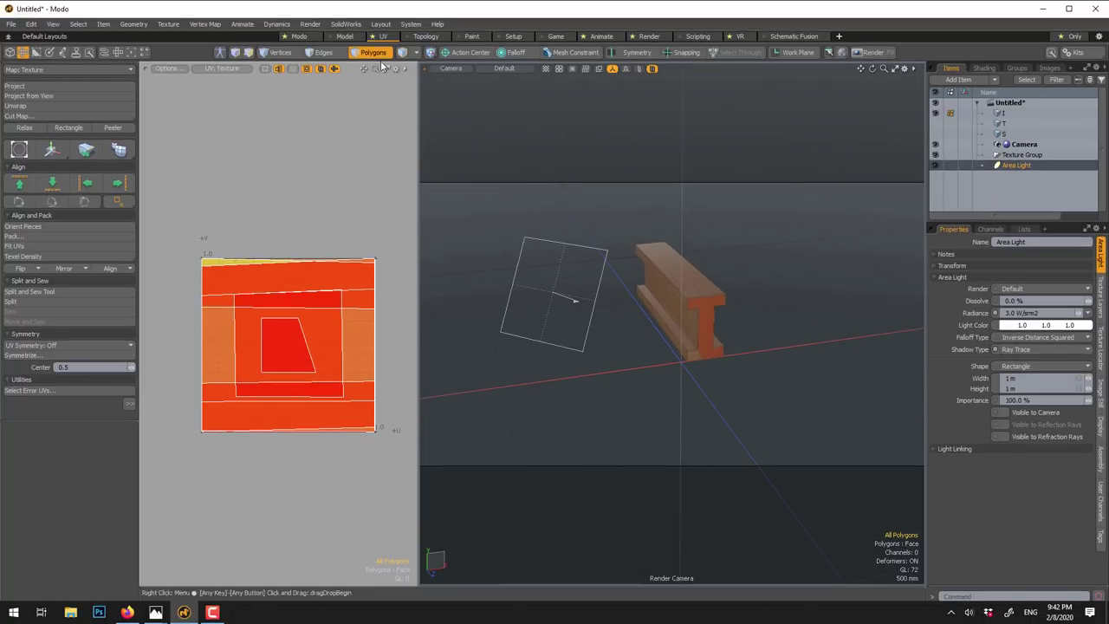
key(5)
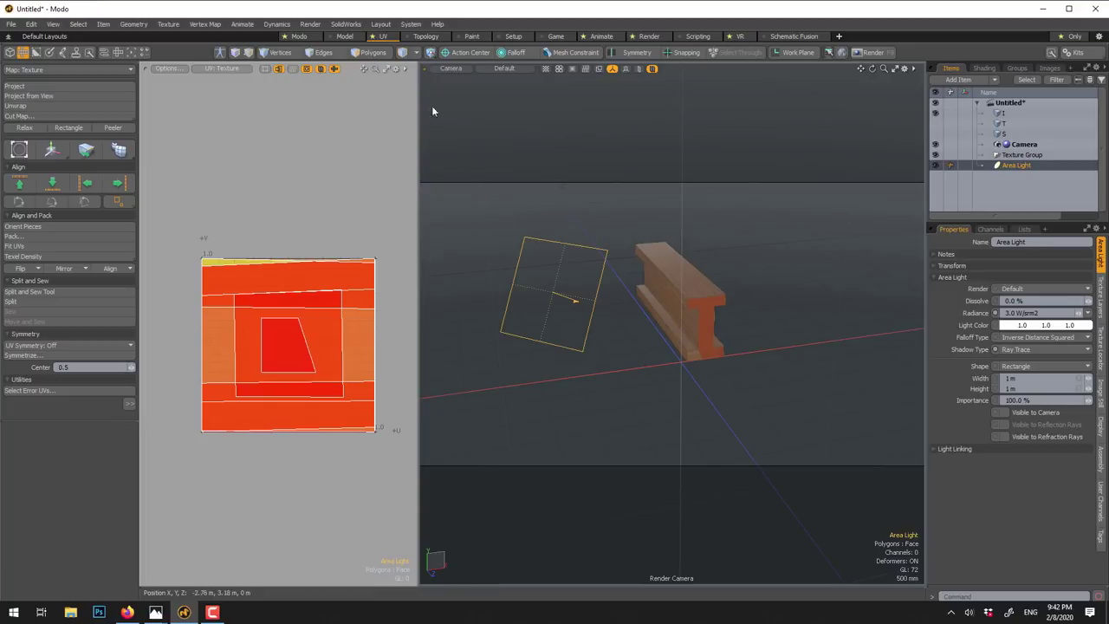
- Switch to the Model layout, split it into four views, and show lights in the camera viewport
click(345, 35)
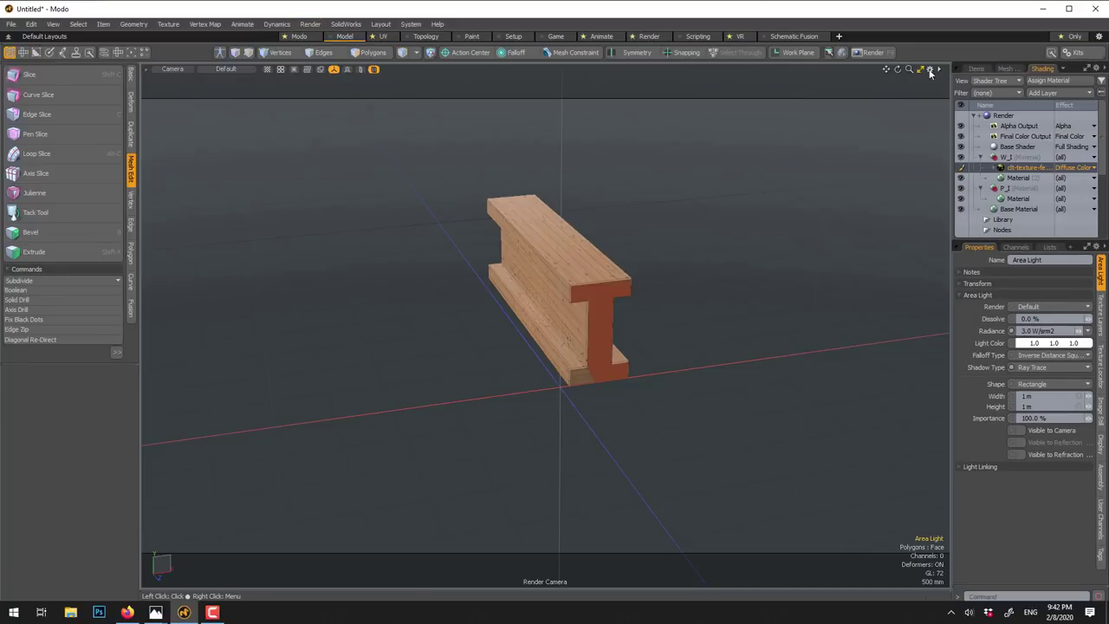
click(923, 69)
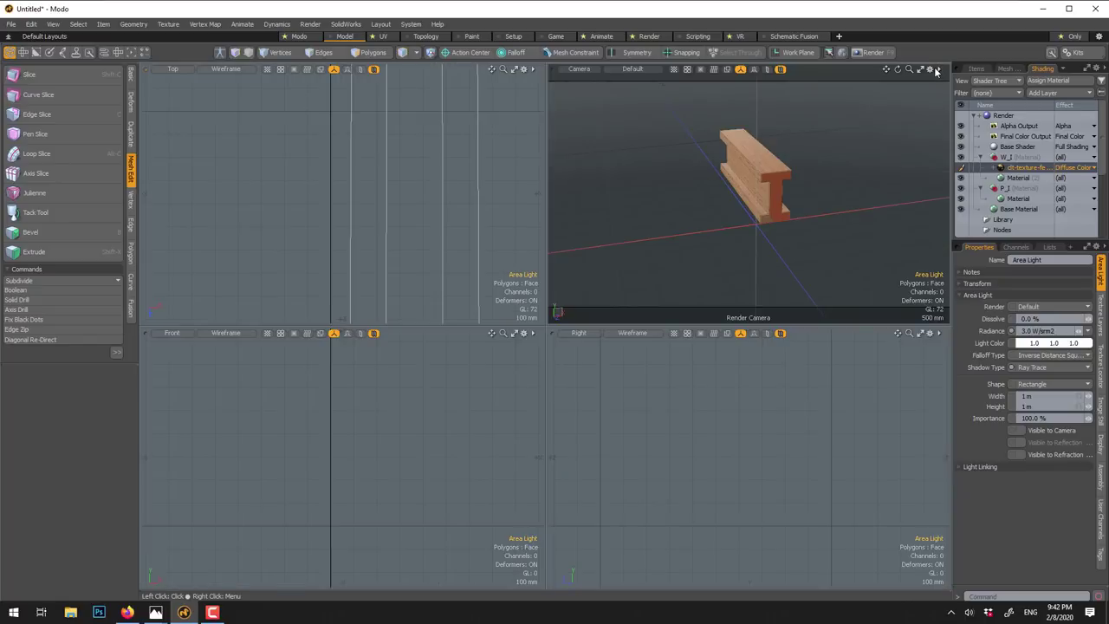
click(931, 69)
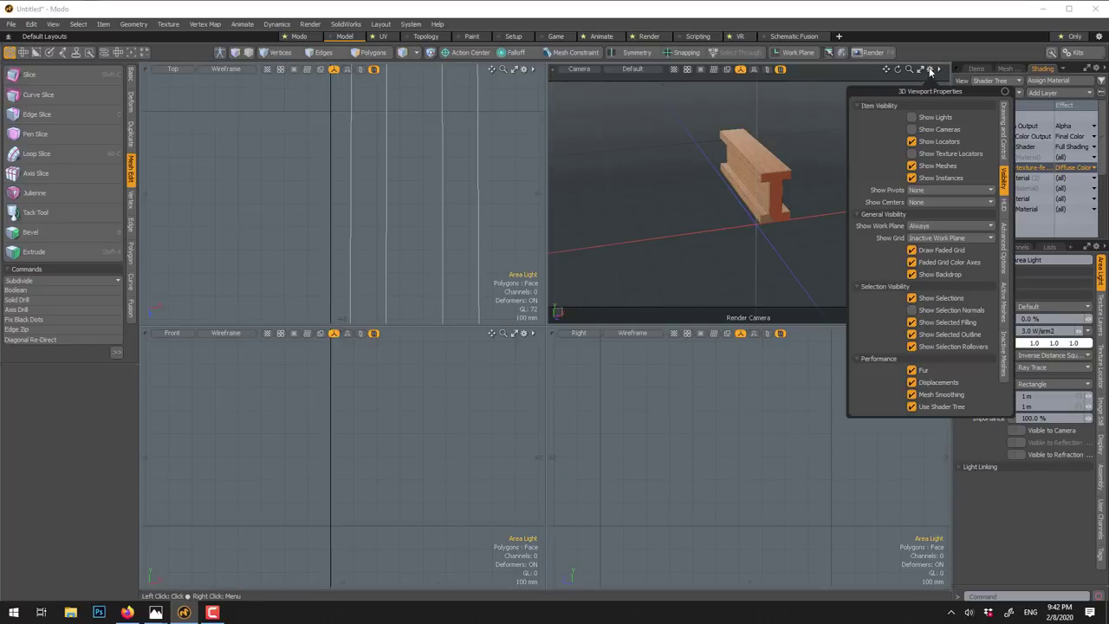
click(928, 121)
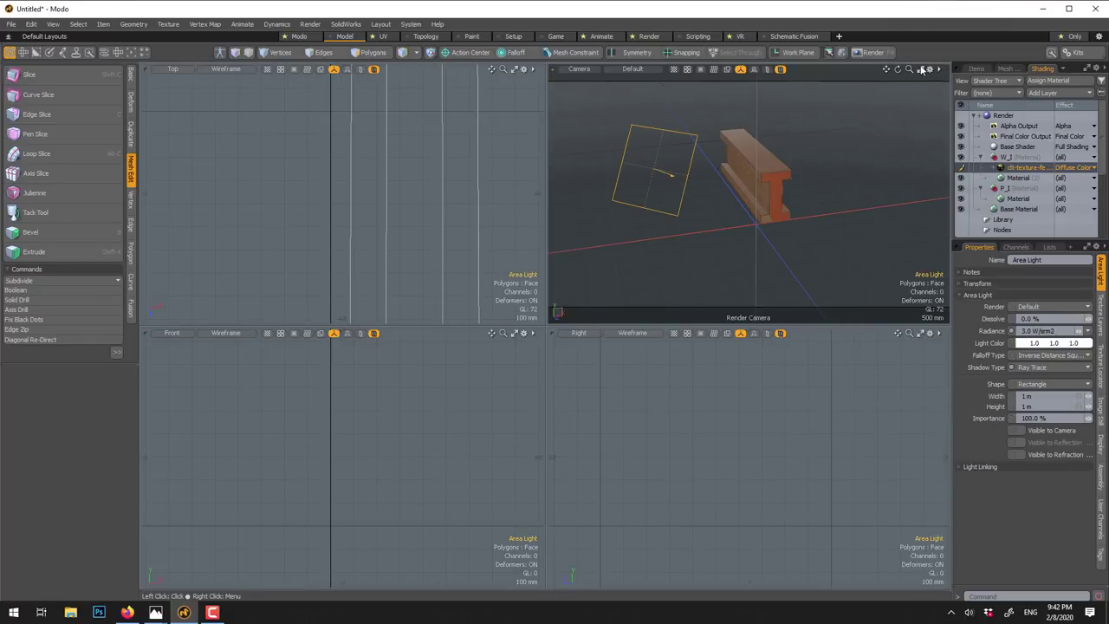
- Maximize the camera viewport, raise the area light 1.22 m and rotate it -15.5° about X towards the letter I
click(921, 70)
key(y)
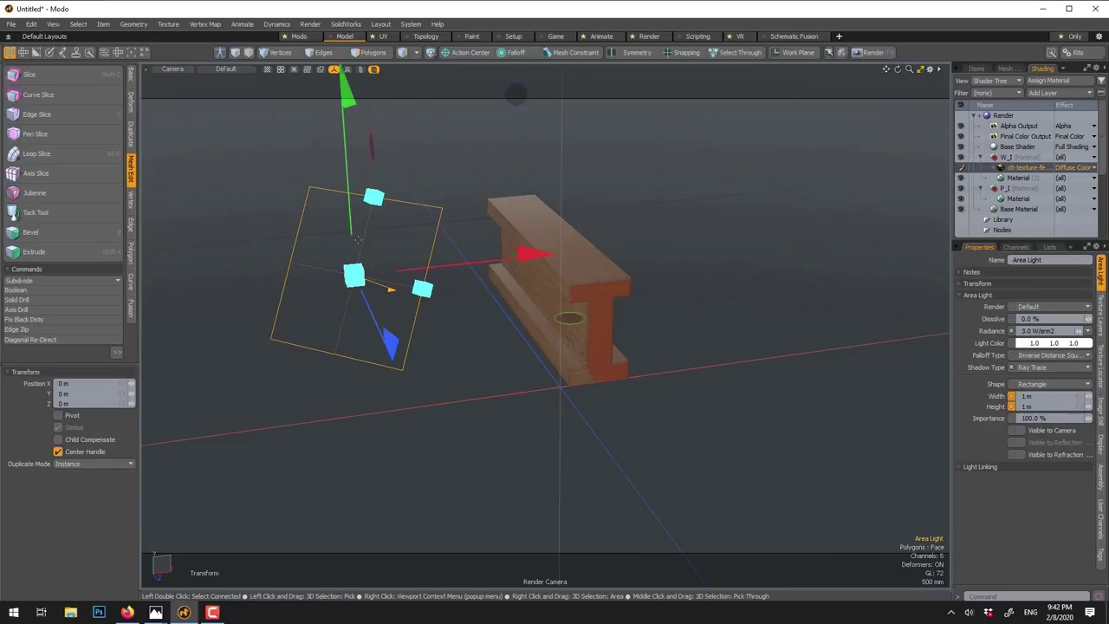
drag(353, 198, 336, 7)
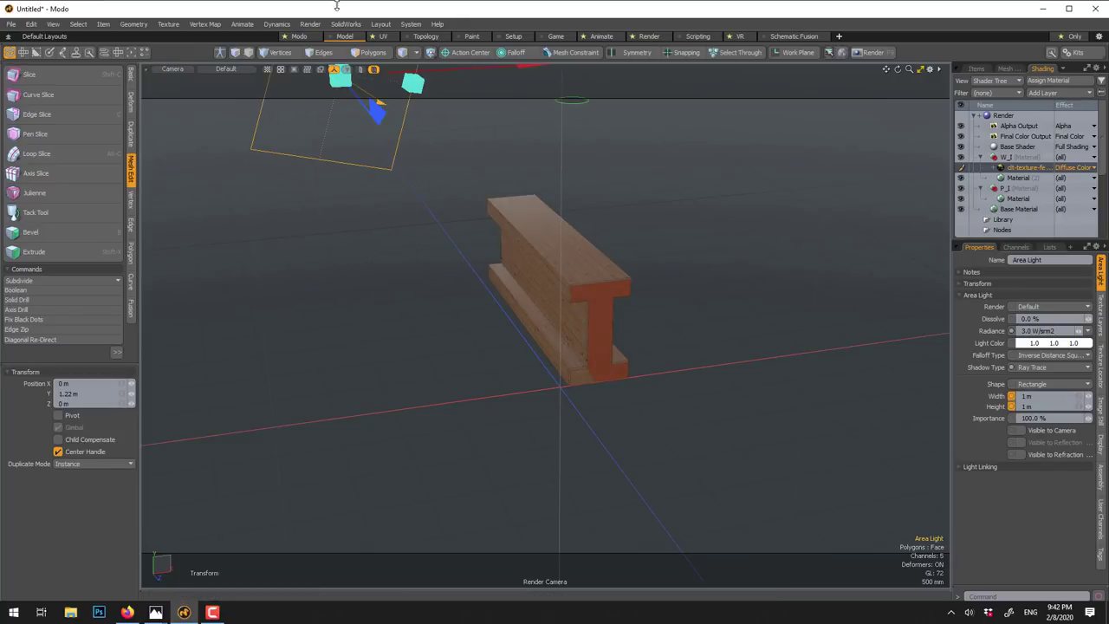
key(e)
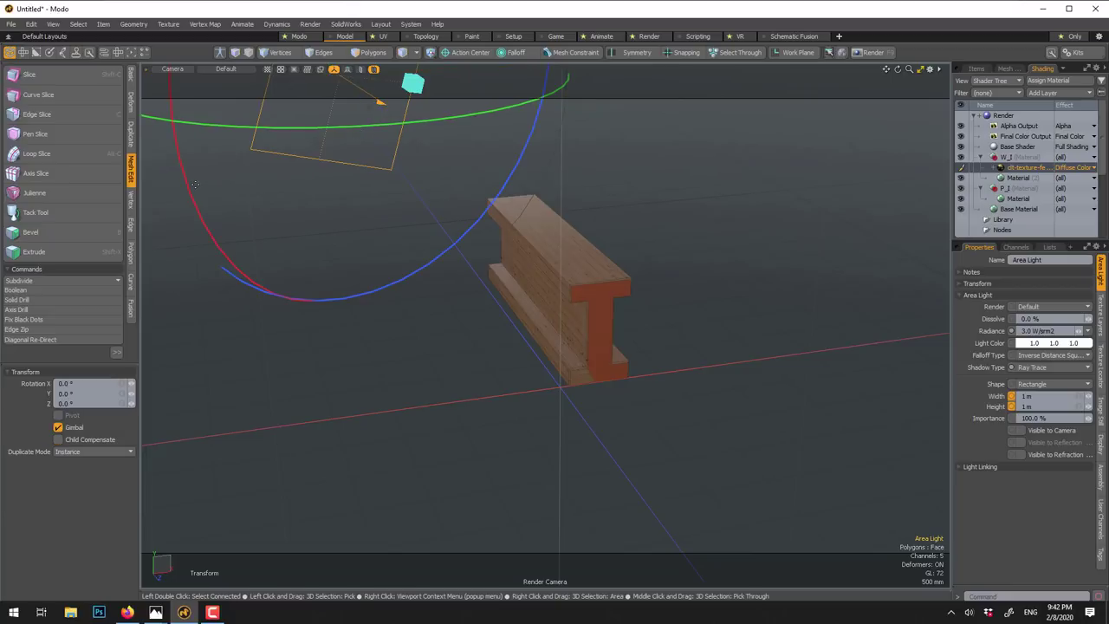
drag(185, 187, 400, 301)
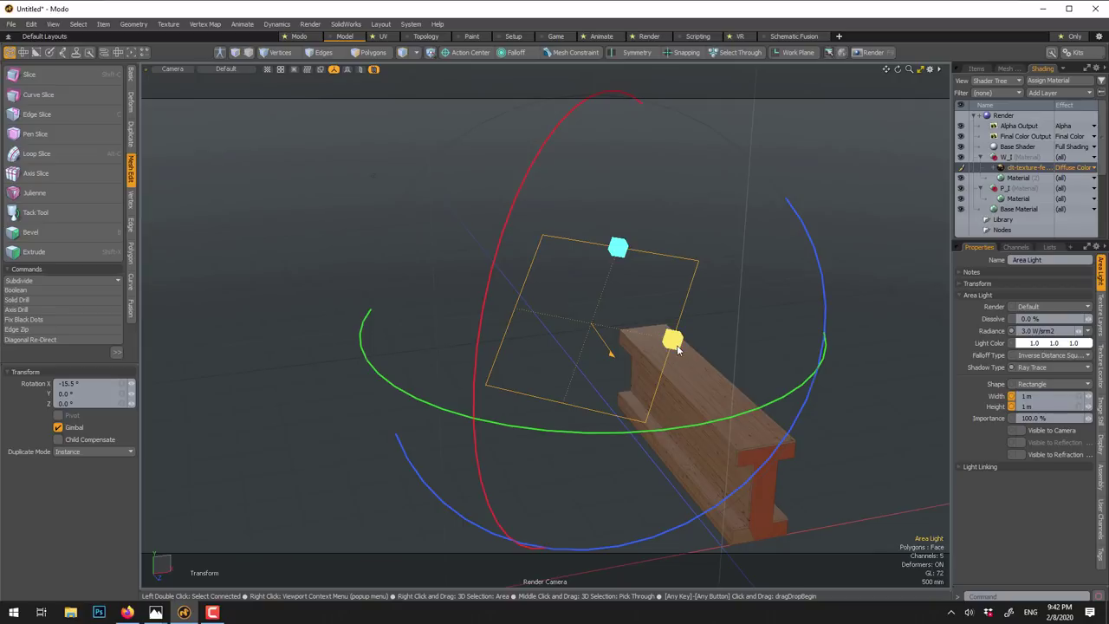
- Enlarge the area light to a width of 2.1 m and a height of 1.52 m
drag(678, 349, 769, 357)
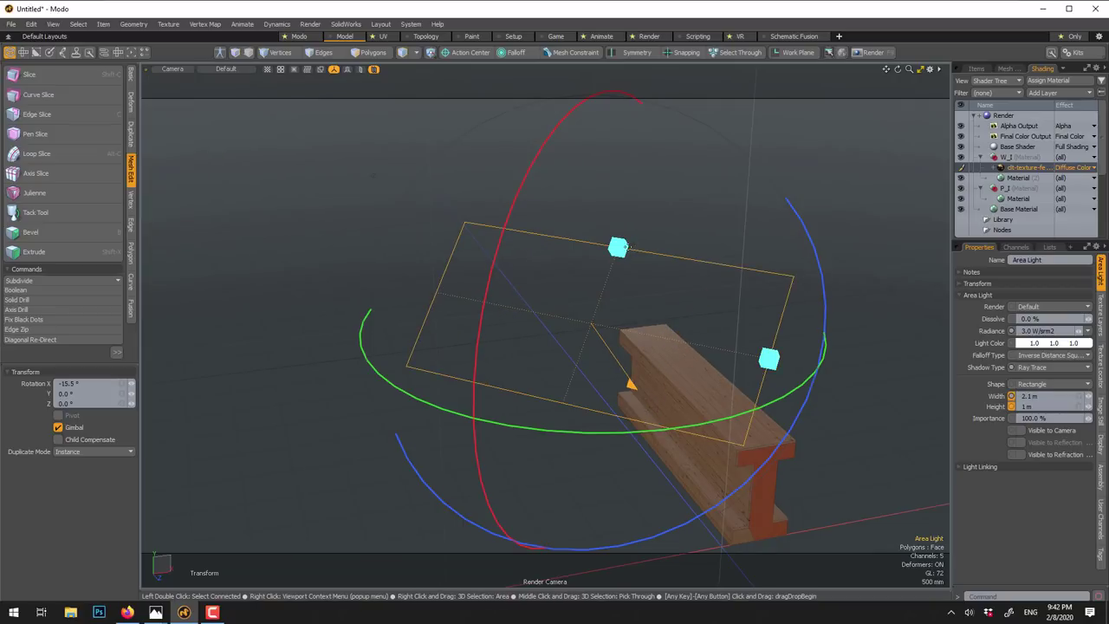
drag(618, 247, 638, 183)
key(space)
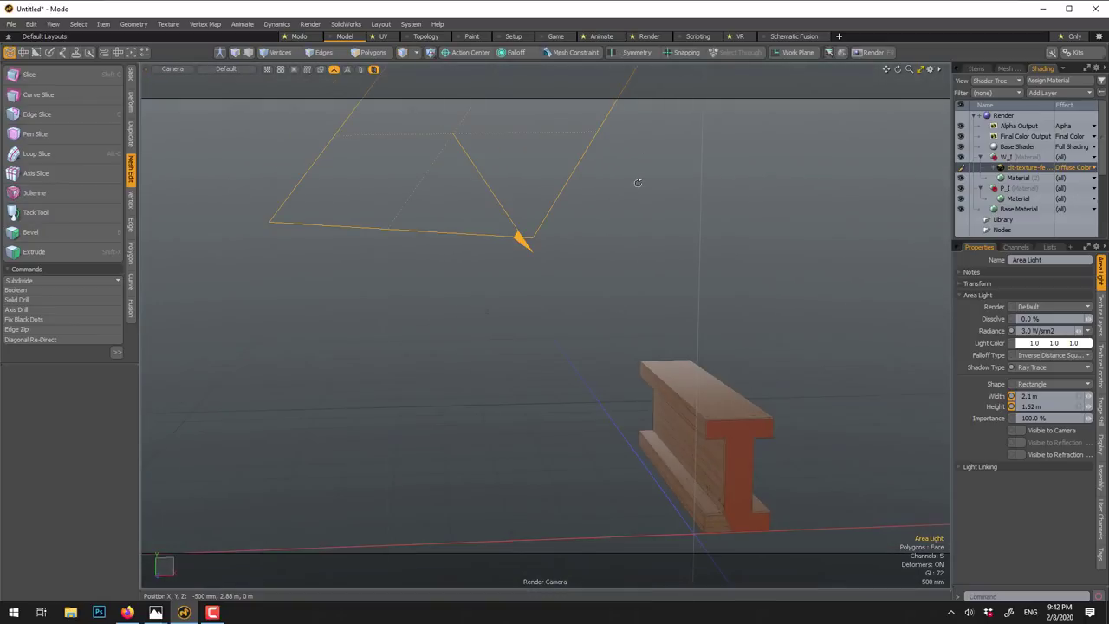
- Move the area light down 400 mm and 200 mm along X towards the letter
key(w)
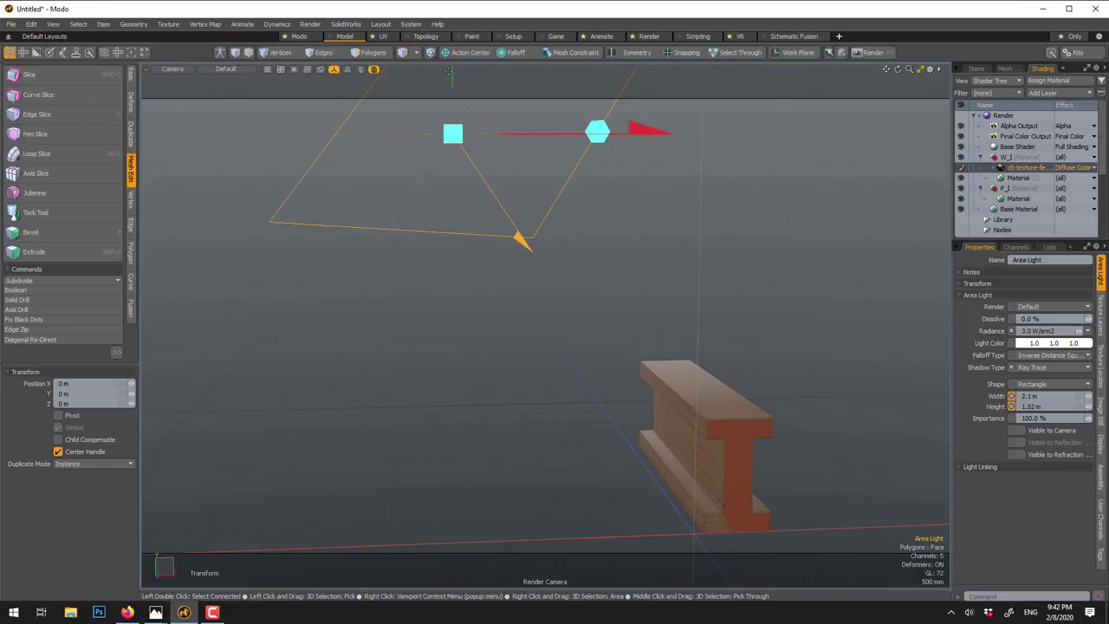
drag(454, 76, 455, 145)
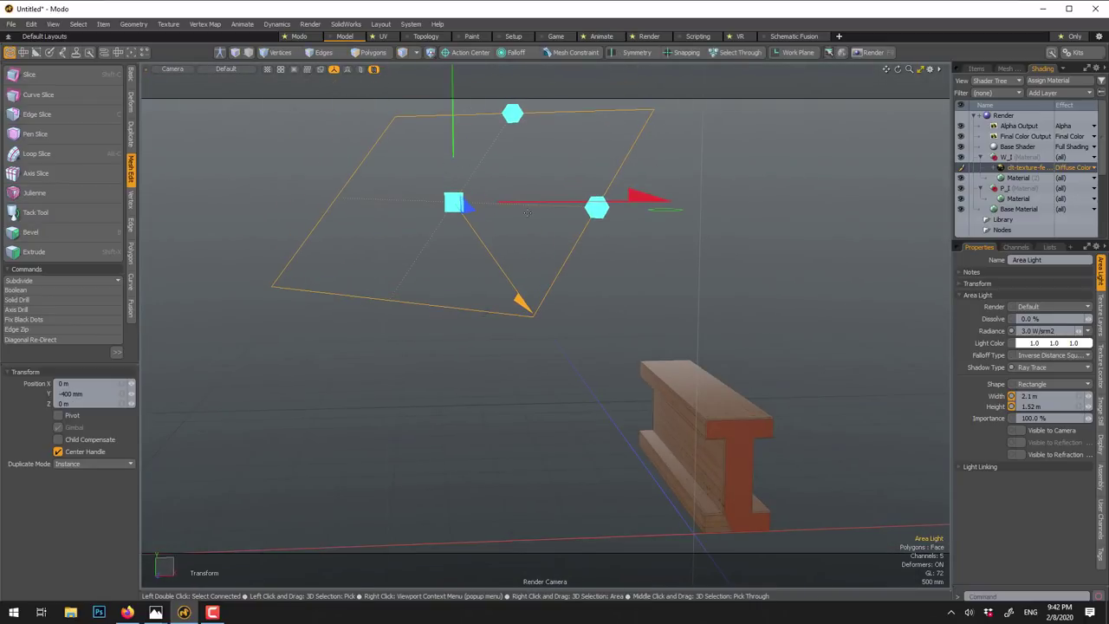
drag(525, 208, 559, 208)
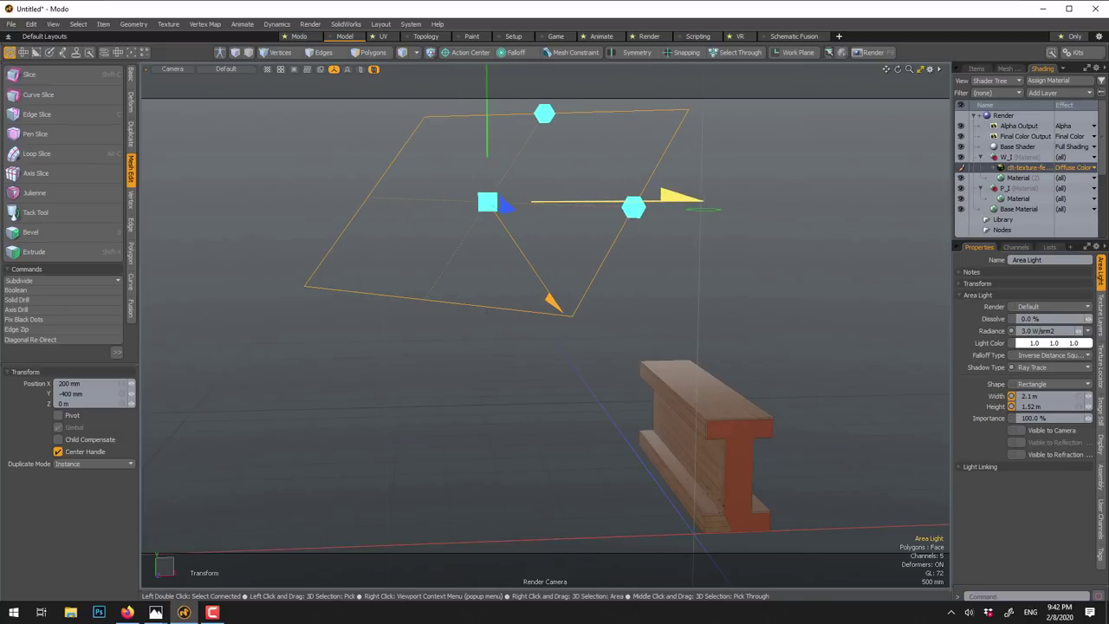
key(space)
- Render a preview of the letter I and check the area lighting on its front and wood side
scroll(618, 285, up, 3)
alt+shift+drag(767, 425, 607, 281)
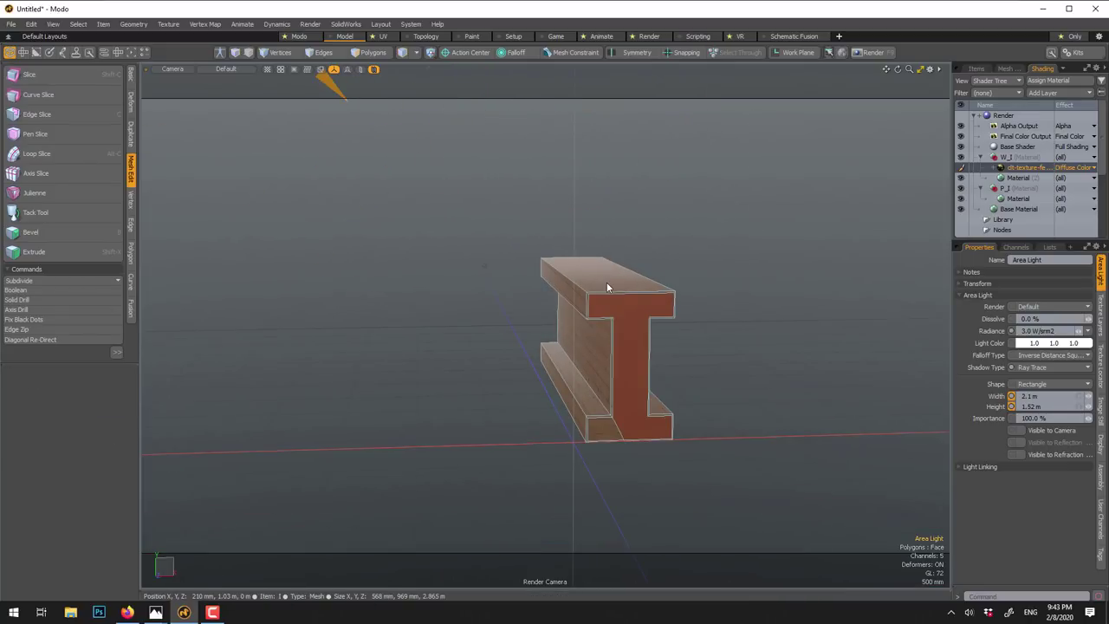
key(F8)
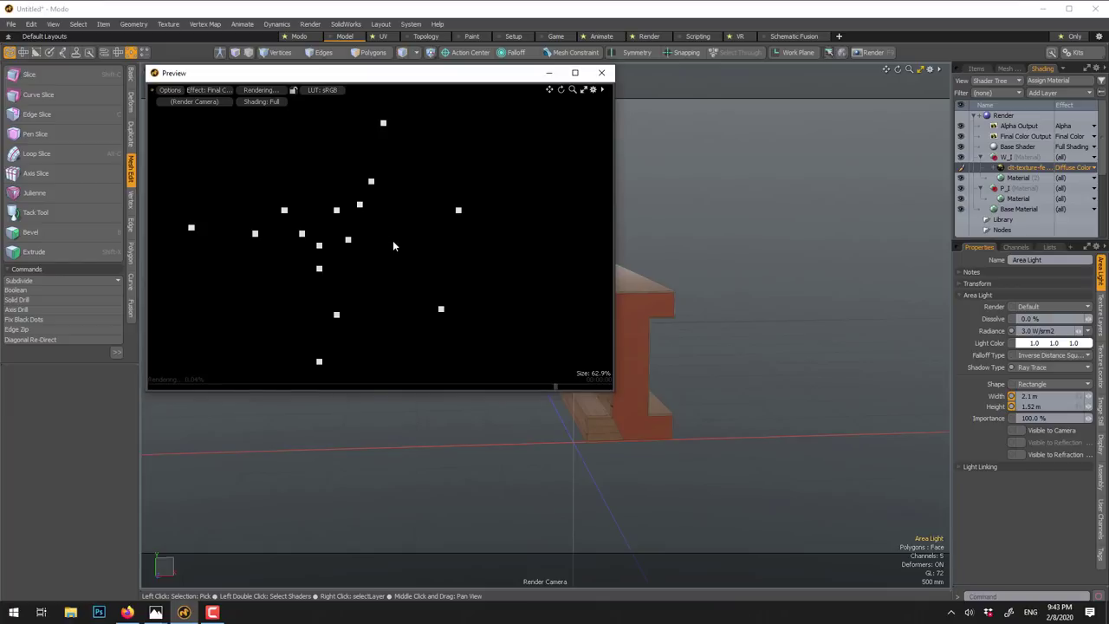
scroll(671, 274, up, 3)
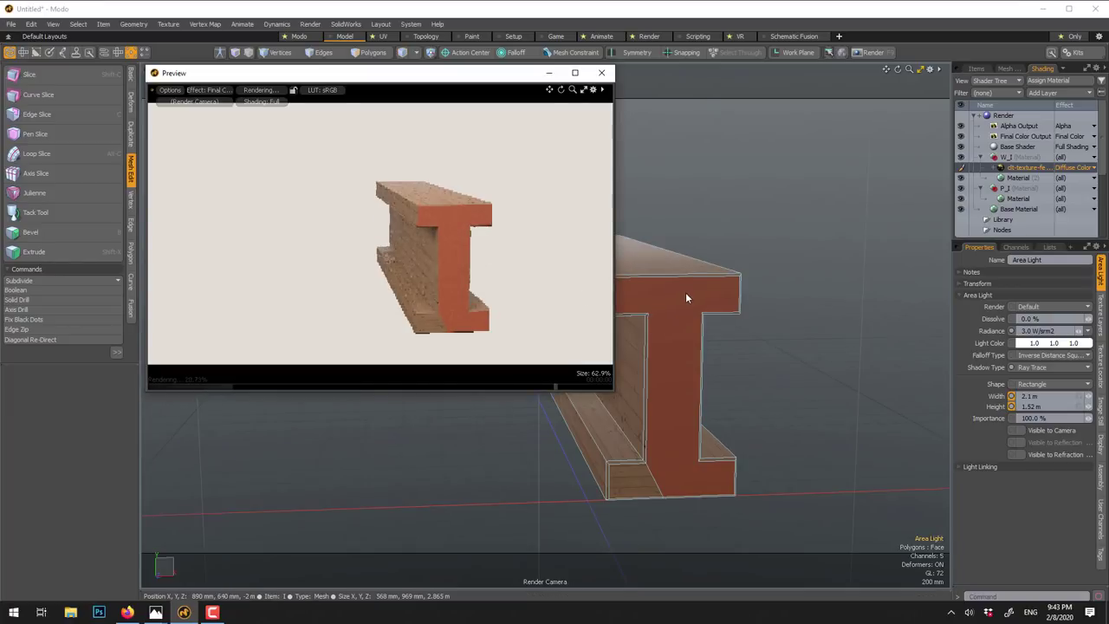
alt+drag(686, 298, 722, 281)
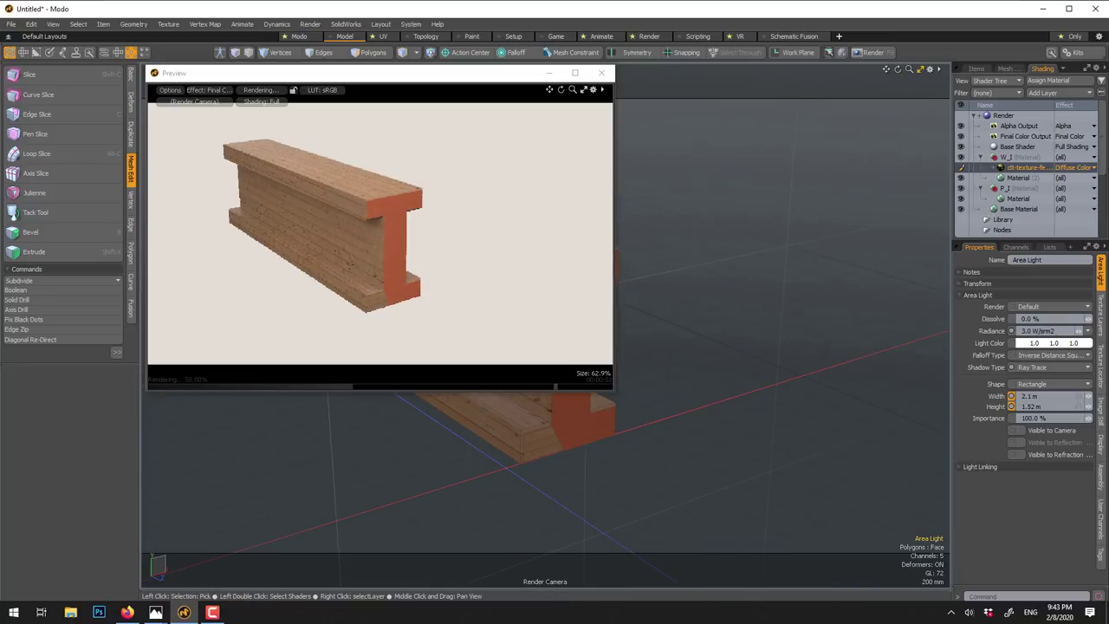
- Try to copy and duplicate the wood image texture in the W_I material group
click(1003, 294)
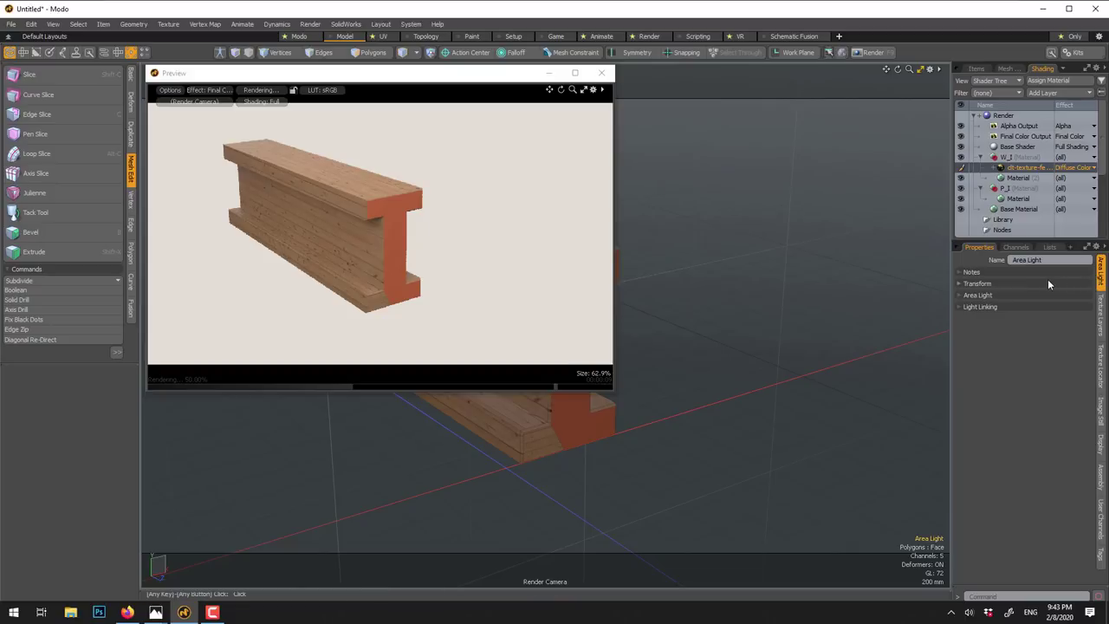
click(995, 168)
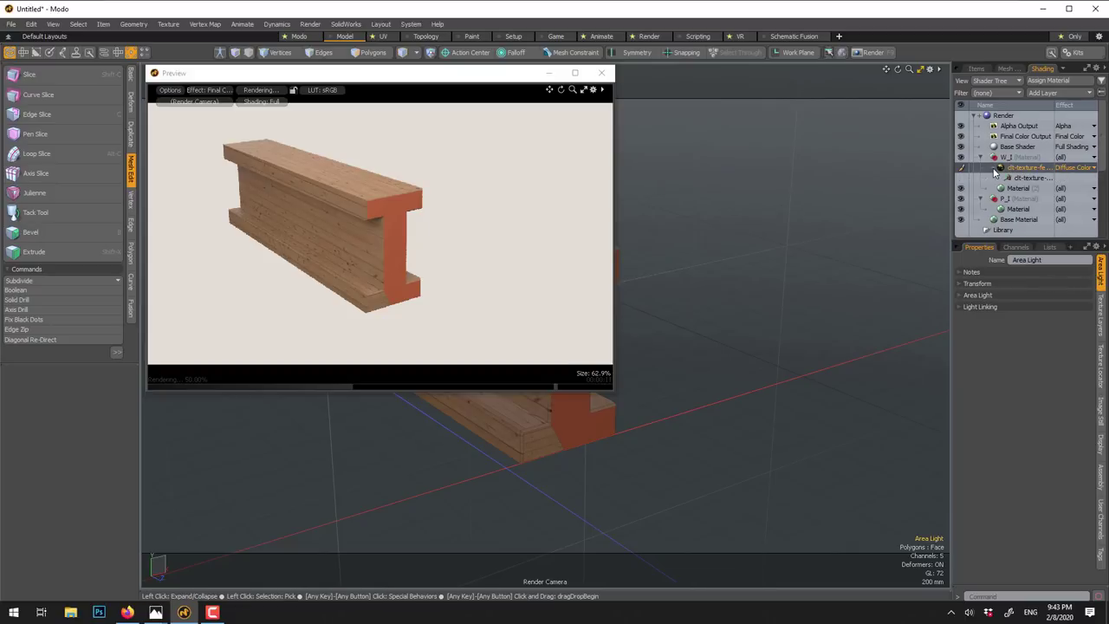
click(1107, 328)
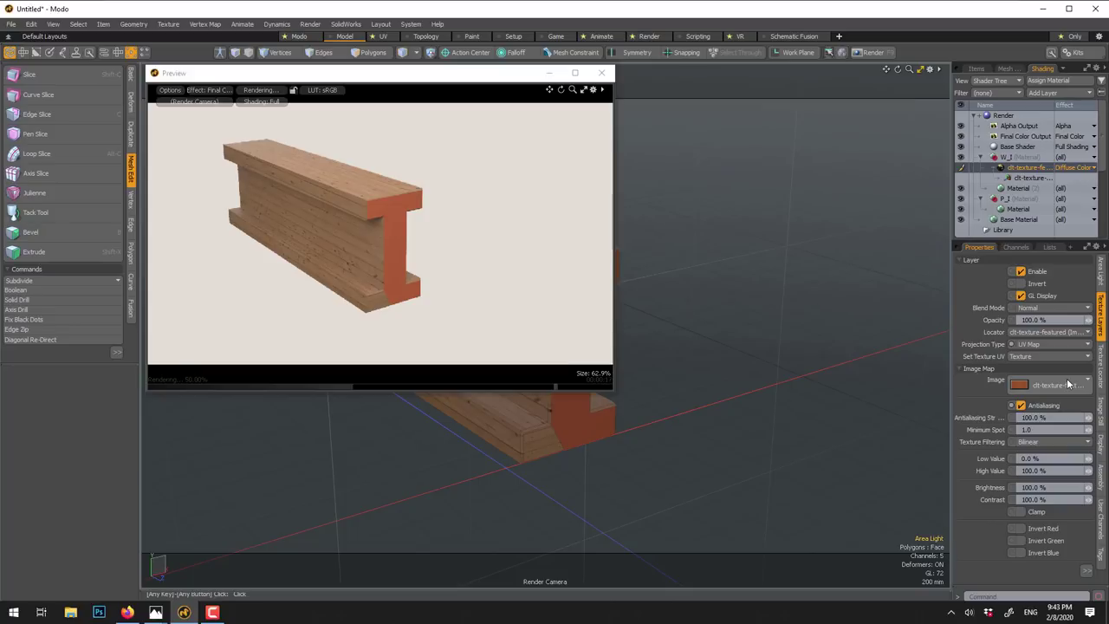
right_click(1033, 169)
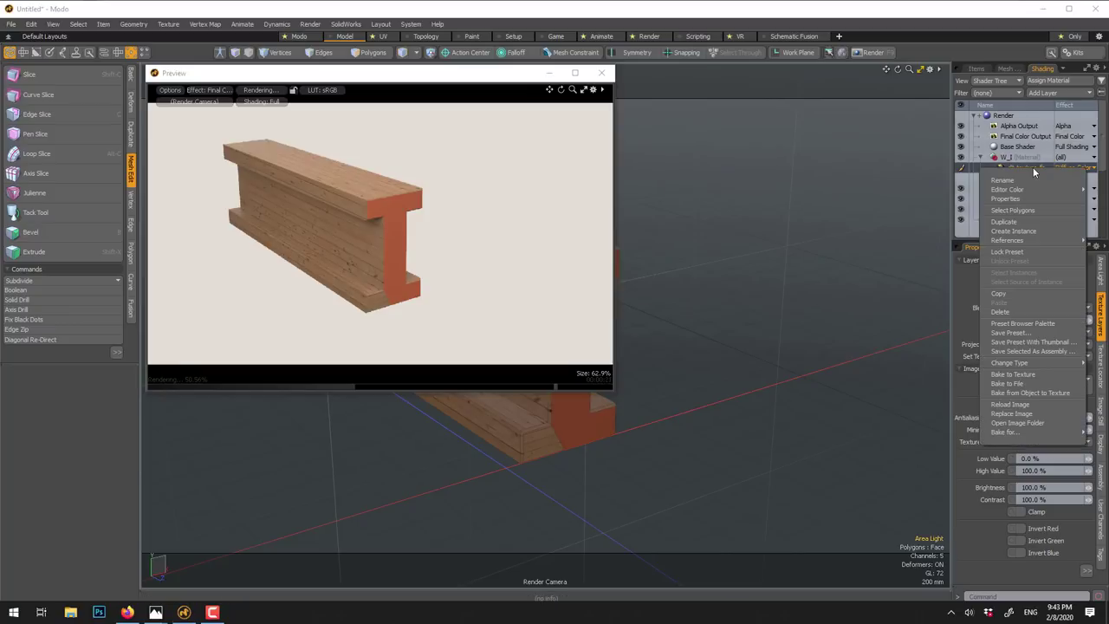
click(1021, 295)
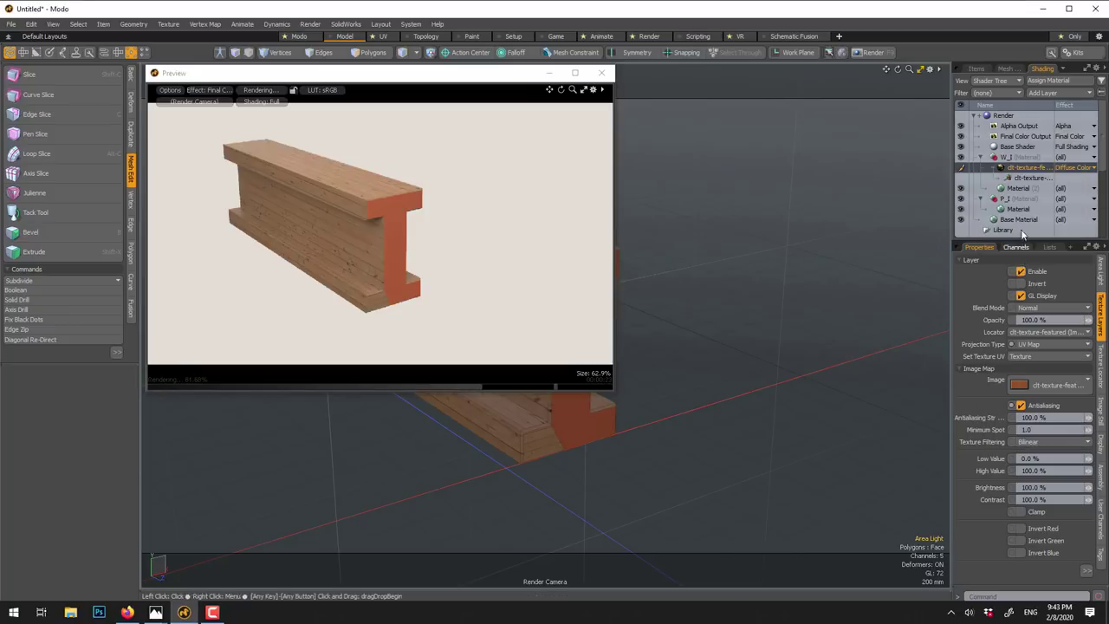
right_click(1025, 170)
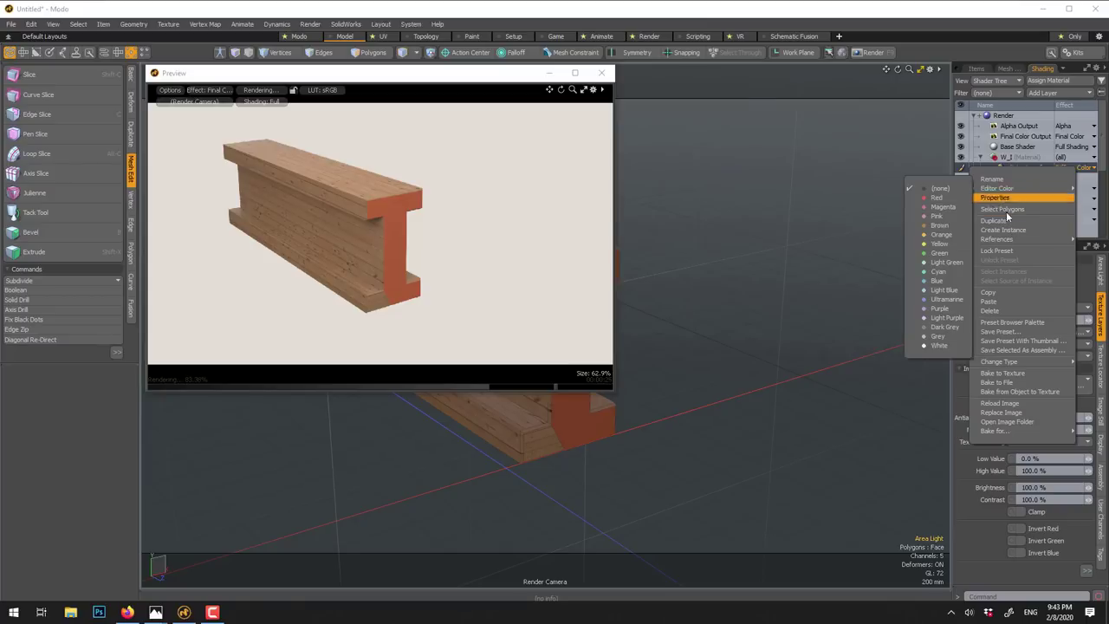
click(1008, 222)
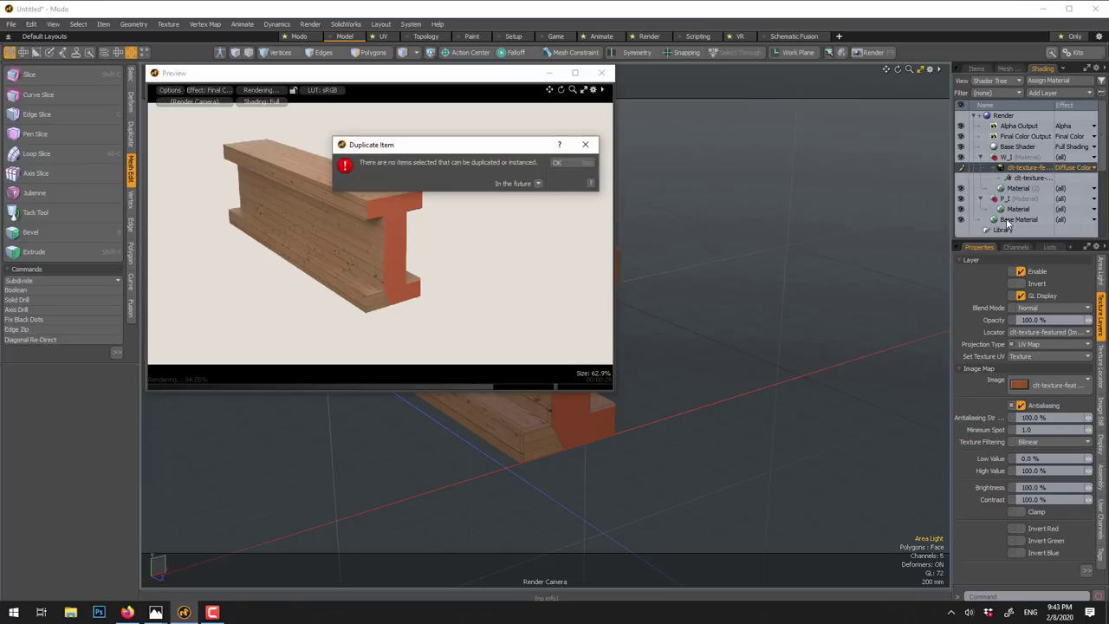
click(585, 163)
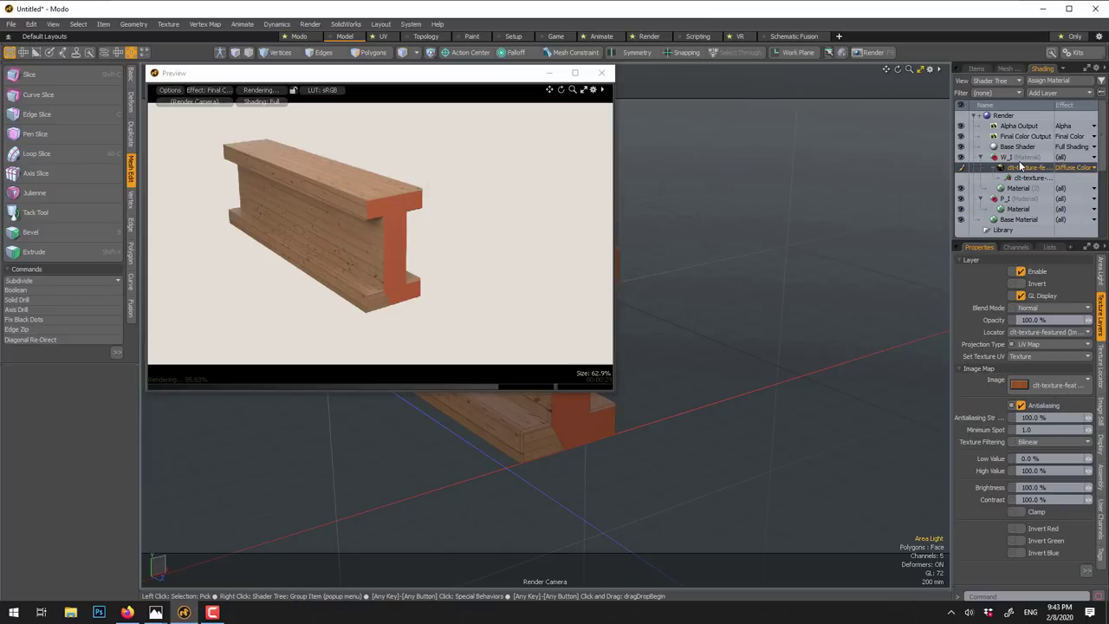
- Close the render preview and duplicate the wood image texture layer in the W_I material group
click(1018, 159)
click(606, 73)
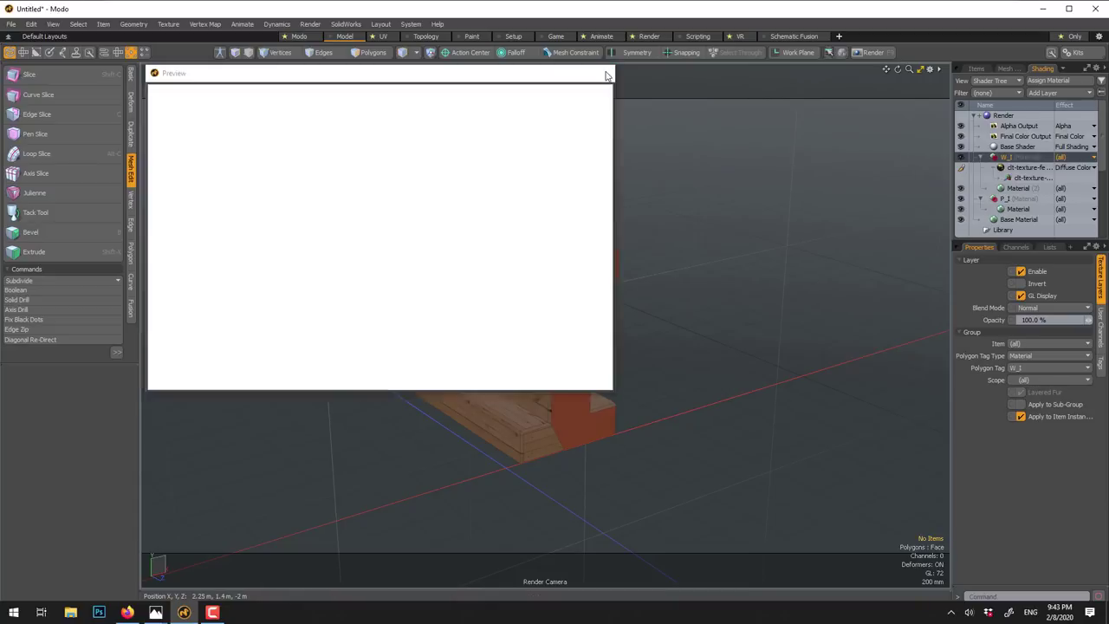
click(1029, 169)
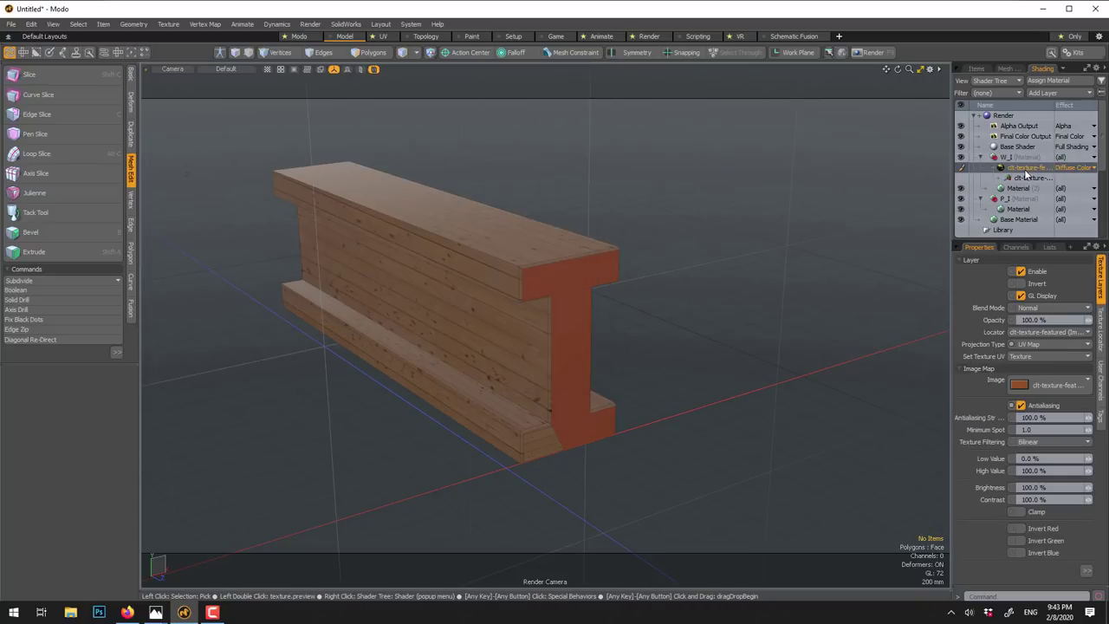
right_click(1026, 175)
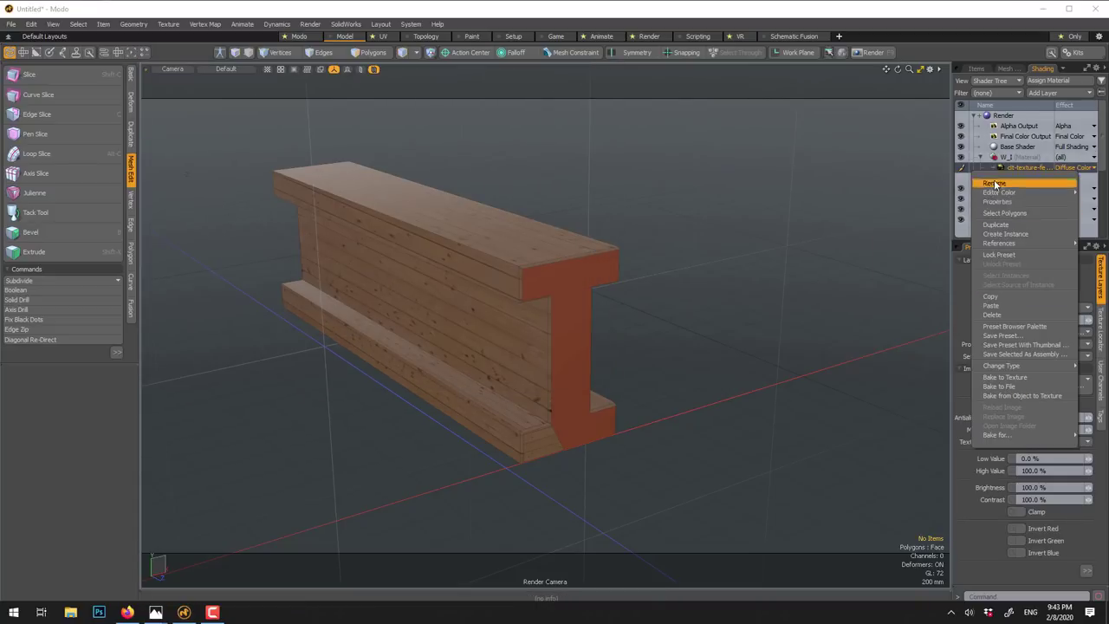
click(995, 224)
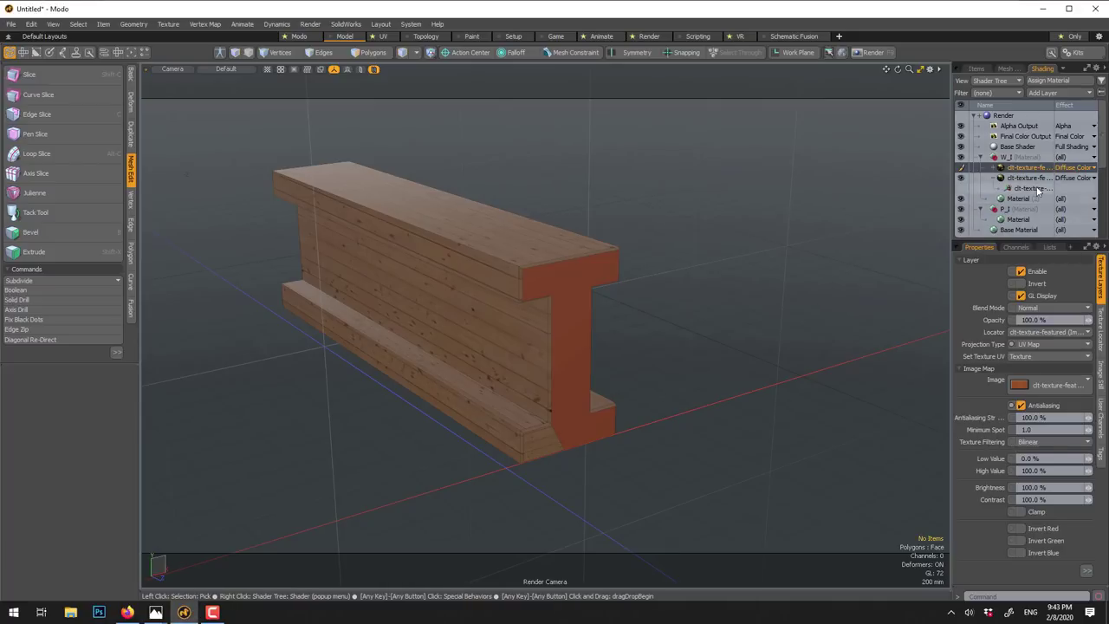
- Change the duplicated wood texture layer's effect to the Bump surface shading channel
click(1094, 170)
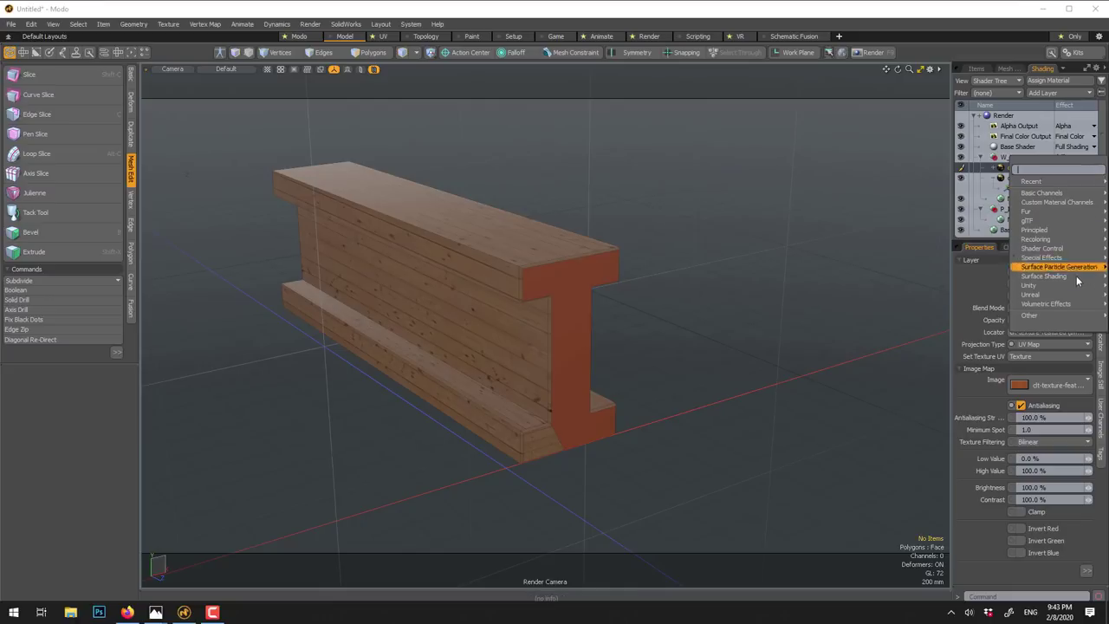
mouse_move(1076, 282)
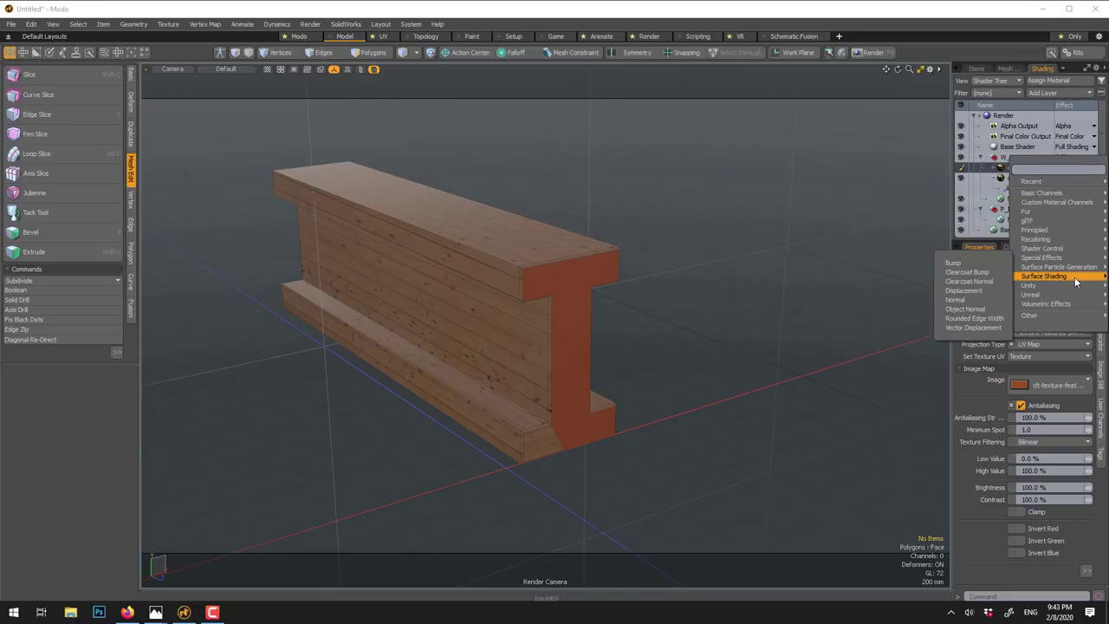
click(974, 272)
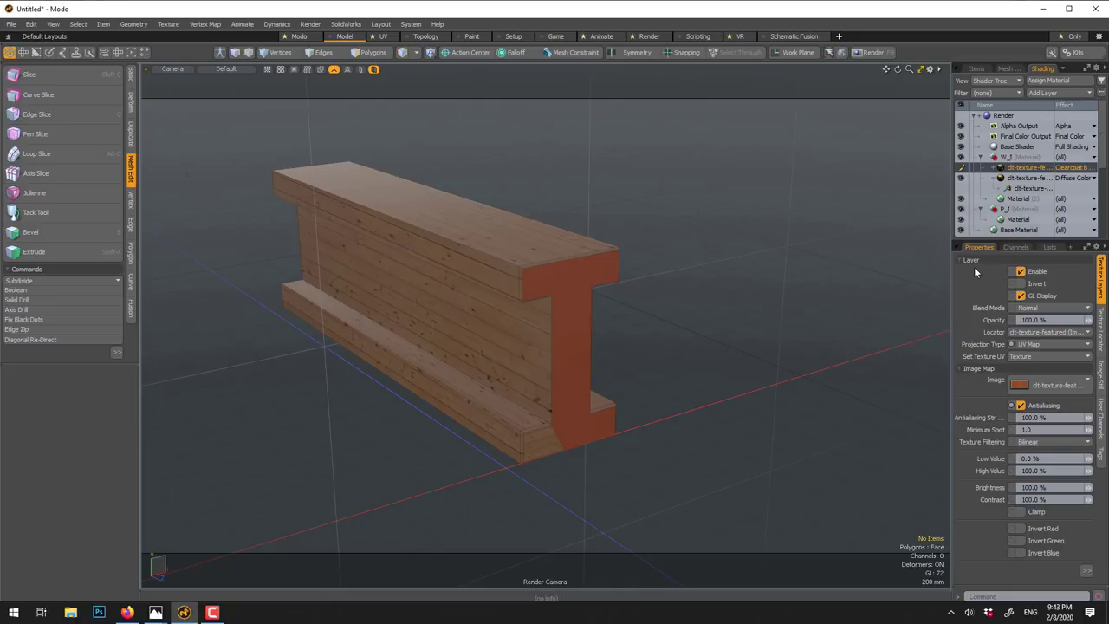
click(1093, 168)
mouse_move(1073, 275)
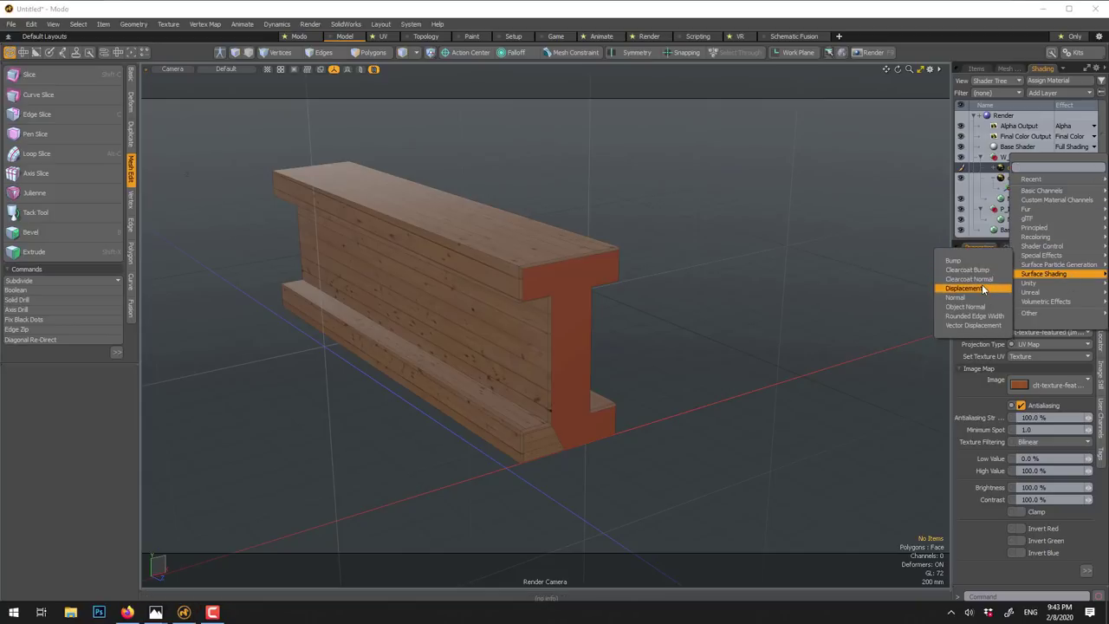
click(958, 260)
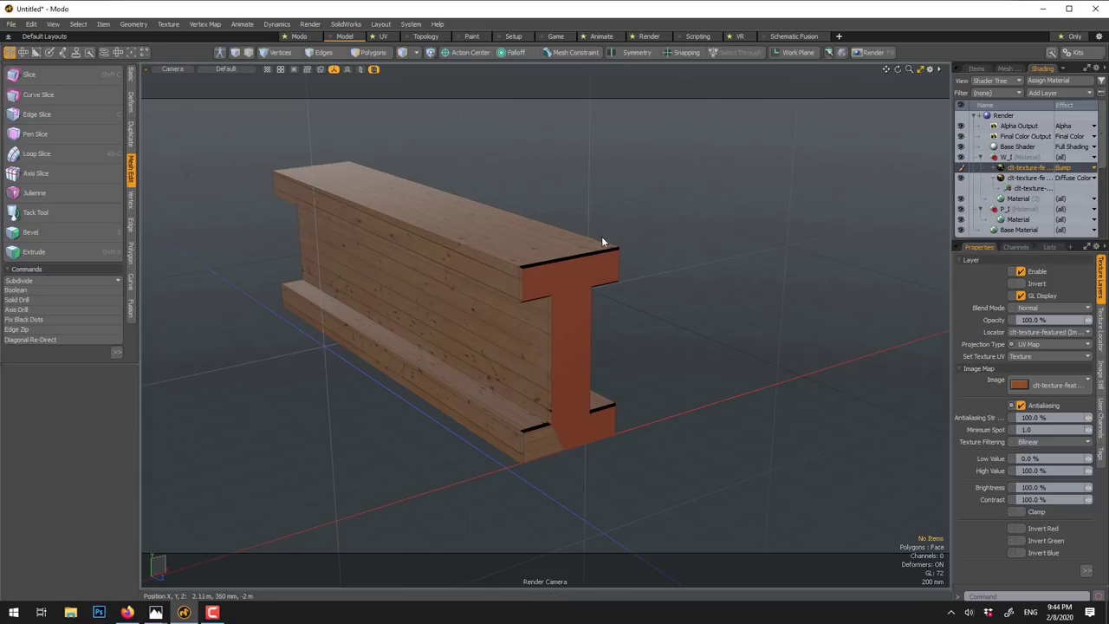
- Set the bump texture layer's low value to -100%
scroll(546, 254, up, 2)
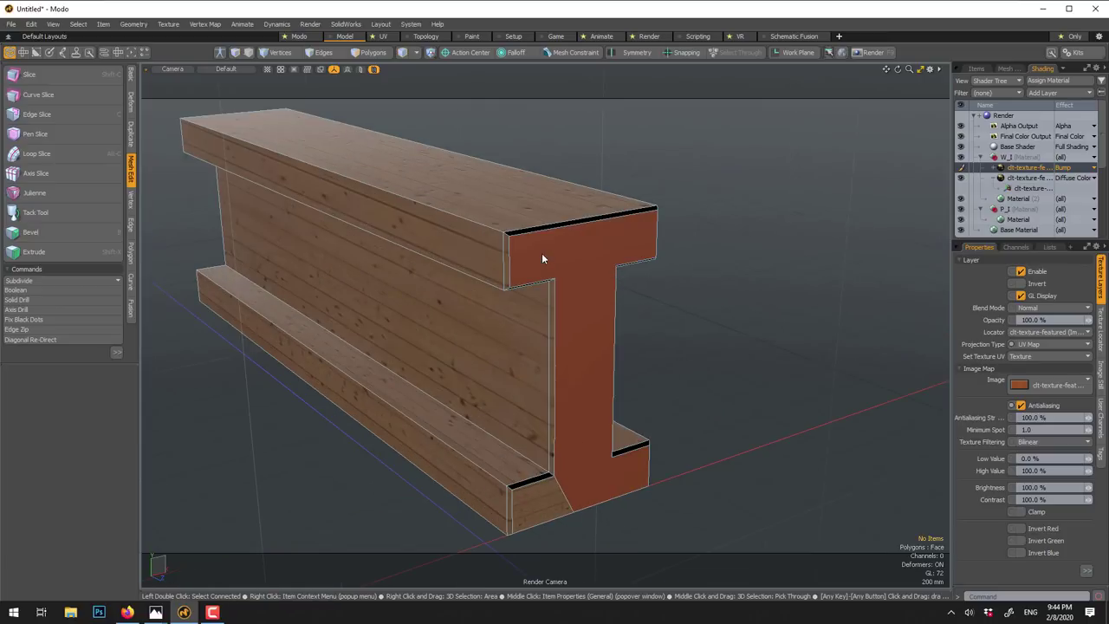
alt+drag(594, 241, 763, 282)
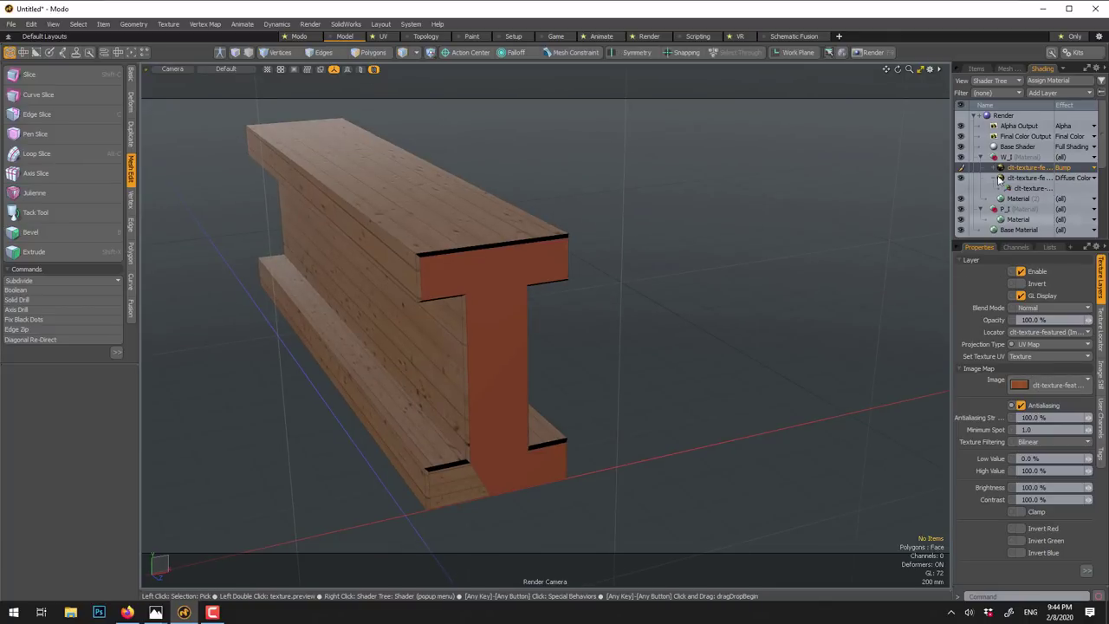
click(1018, 200)
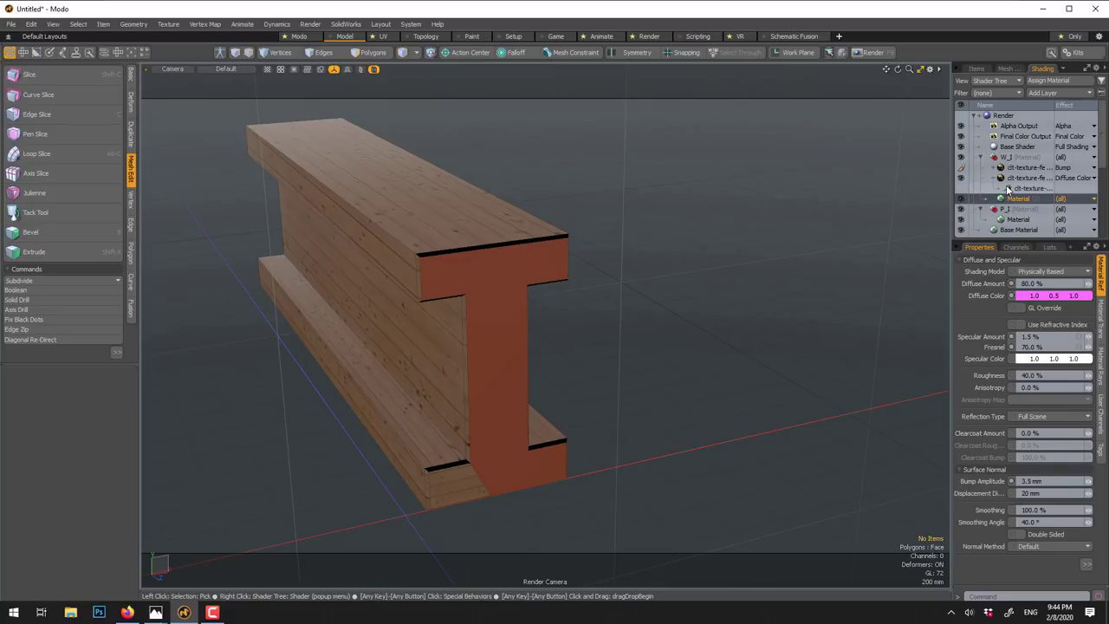
click(1018, 170)
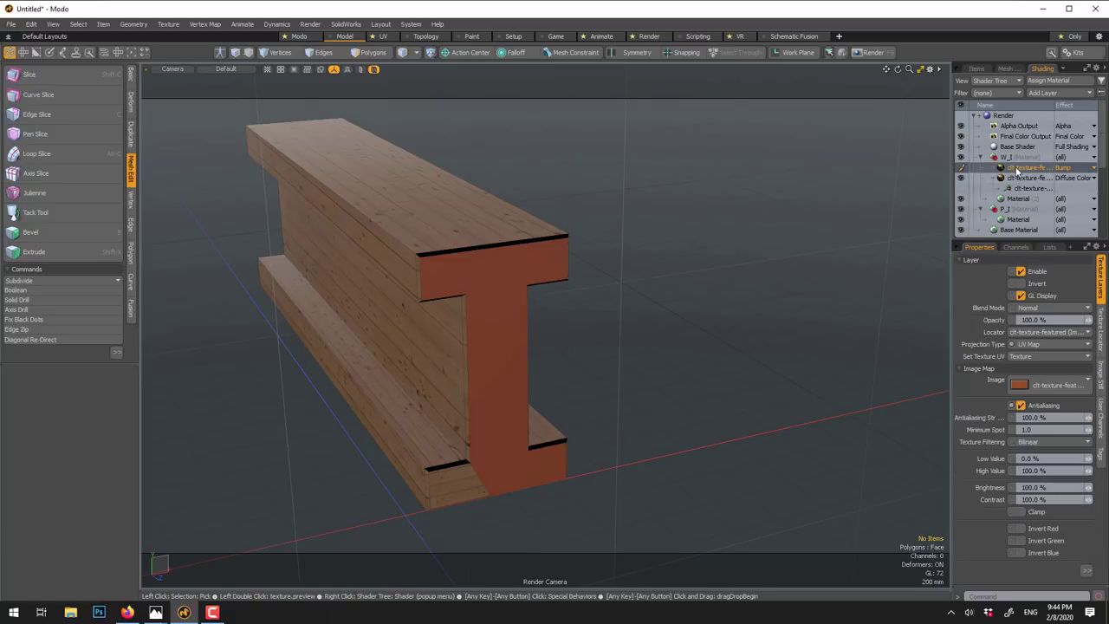
click(1040, 459)
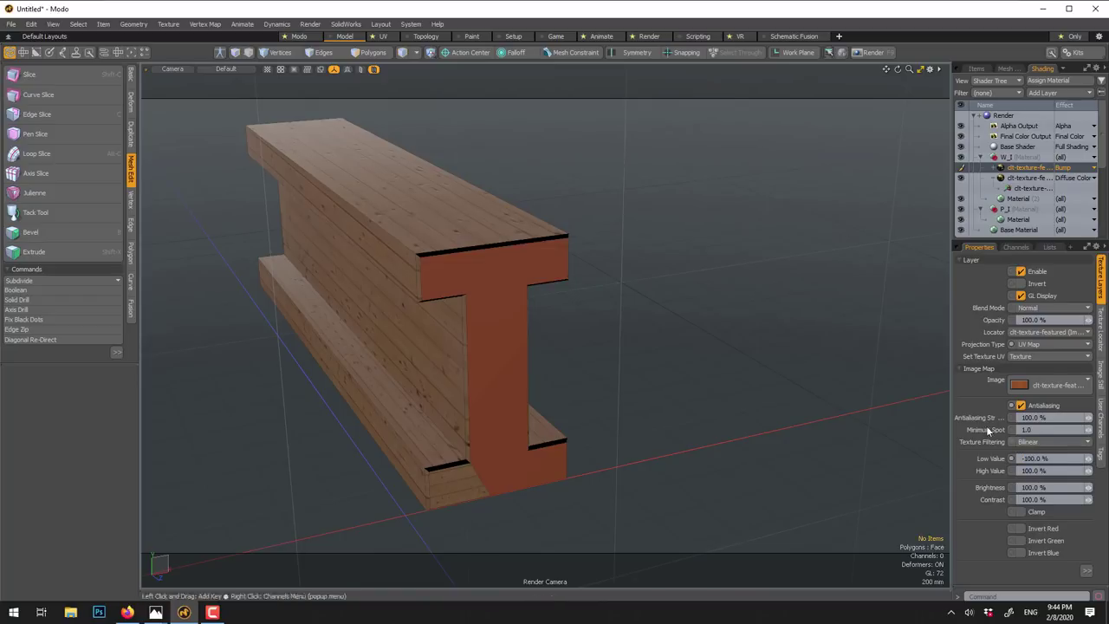
scroll(396, 203, down, 2)
scroll(395, 200, up, 2)
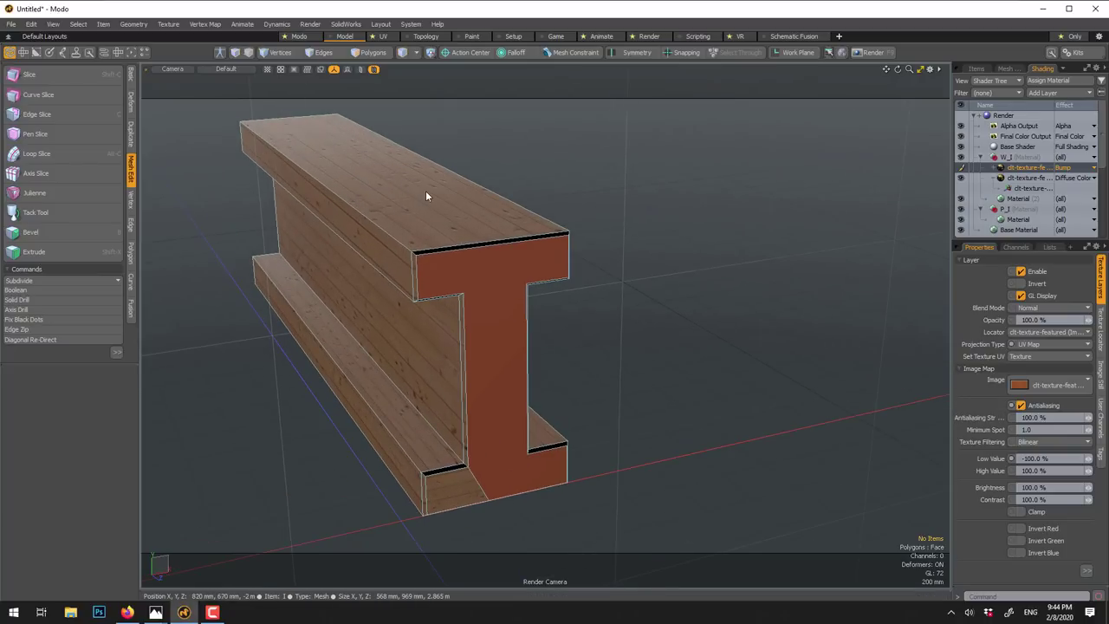
- Examine the bump-mapped wood on the I beam in the render preview from both sides
scroll(426, 196, up, 2)
alt+drag(502, 244, 602, 279)
key(F8)
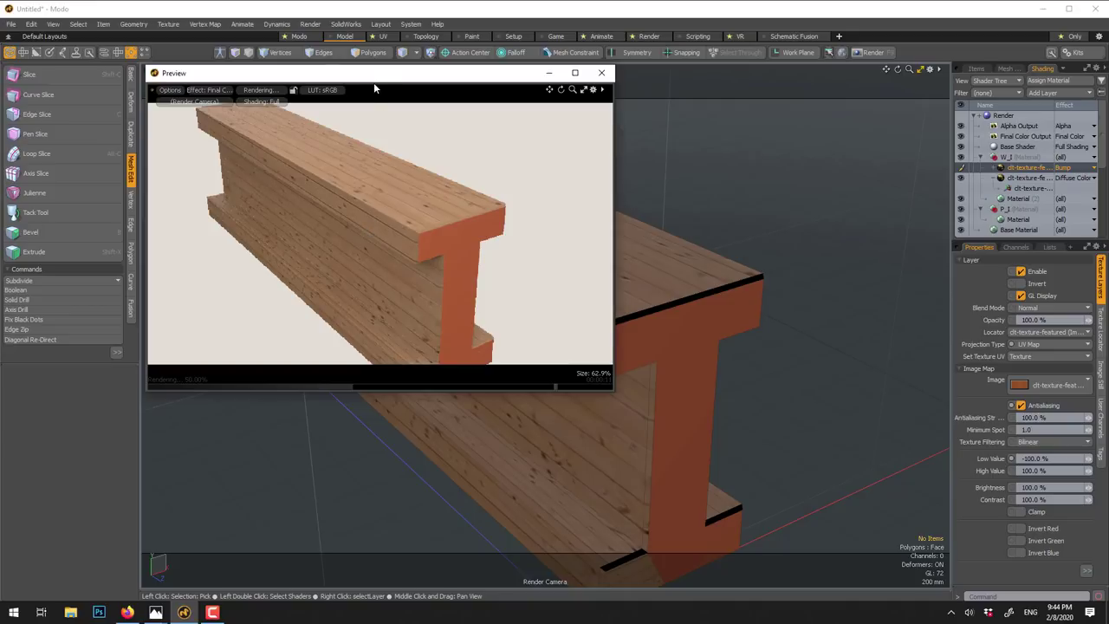
key(alt)
alt+drag(673, 253, 532, 237)
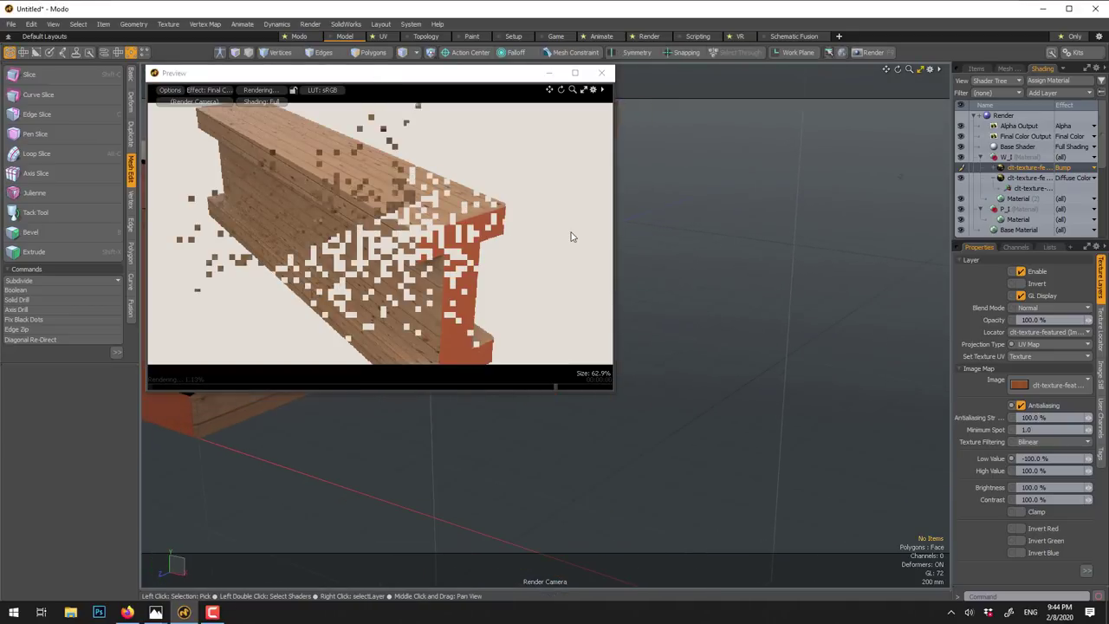
- Set the wood material's bump amplitude to 2.5 mm in the W_I group and close the render preview
click(1020, 199)
click(1035, 481)
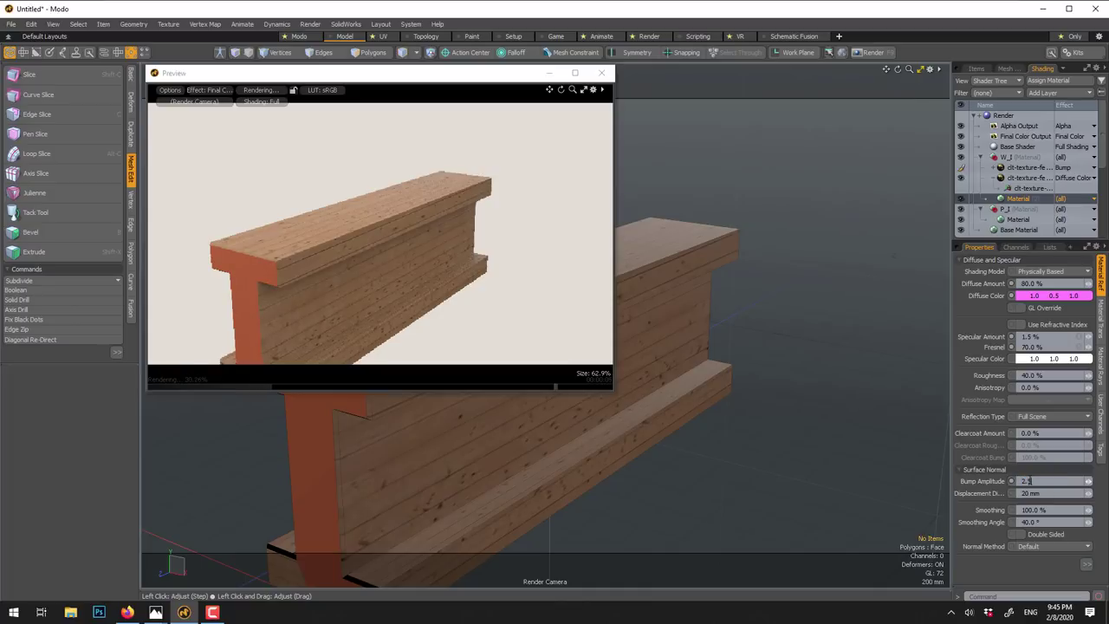
key(Return)
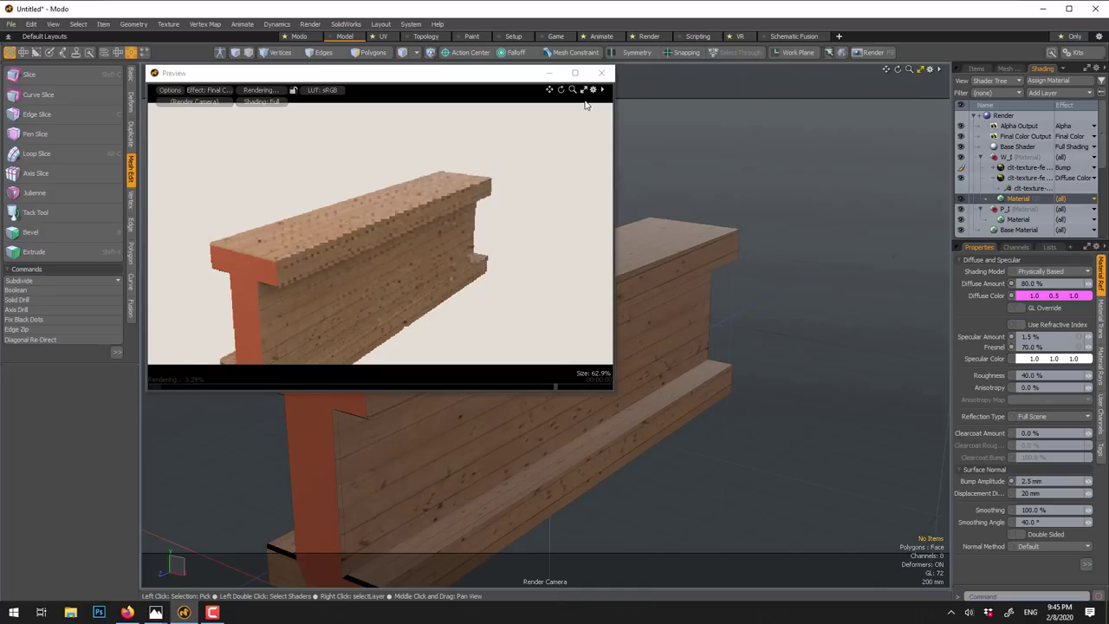
click(593, 75)
- Show and select the T mesh item, and hide the I mesh
scroll(531, 302, down, 3)
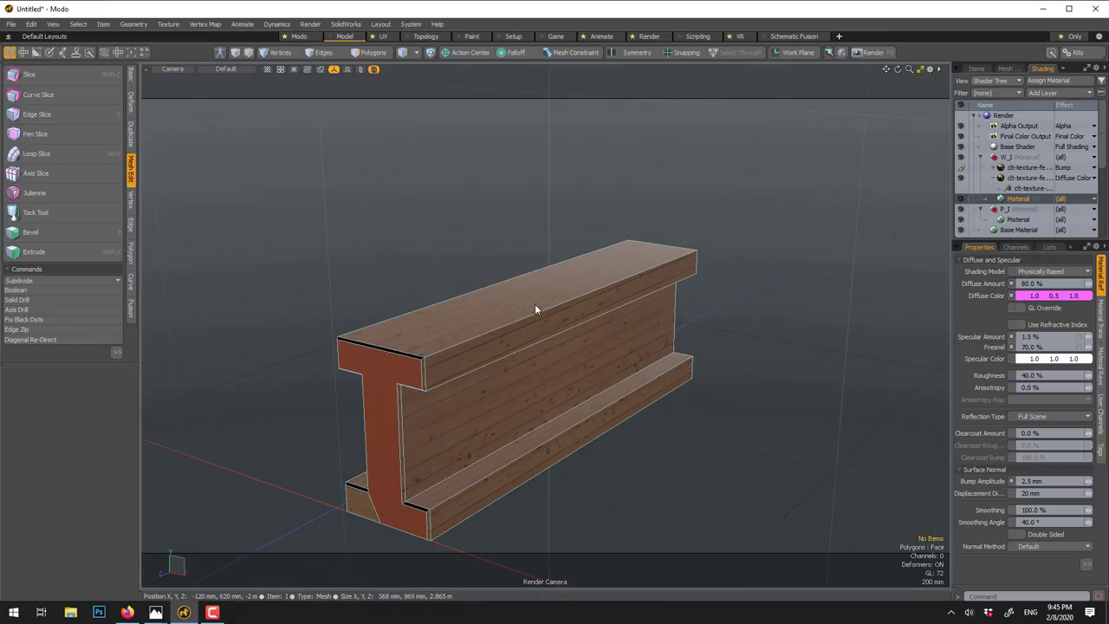
alt+shift+drag(604, 335, 522, 285)
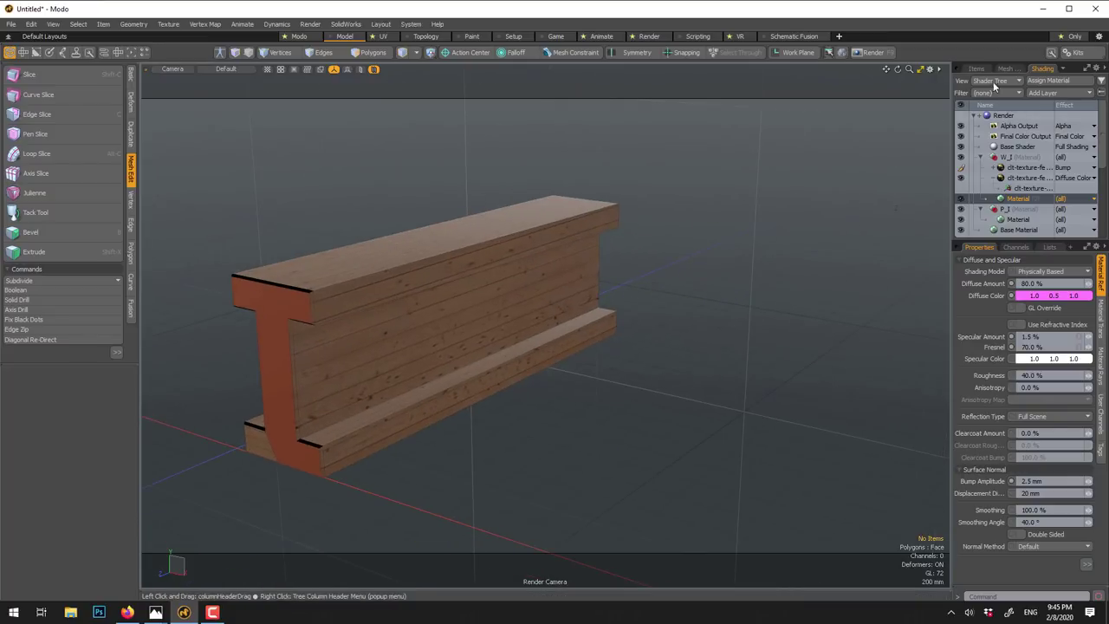
click(976, 69)
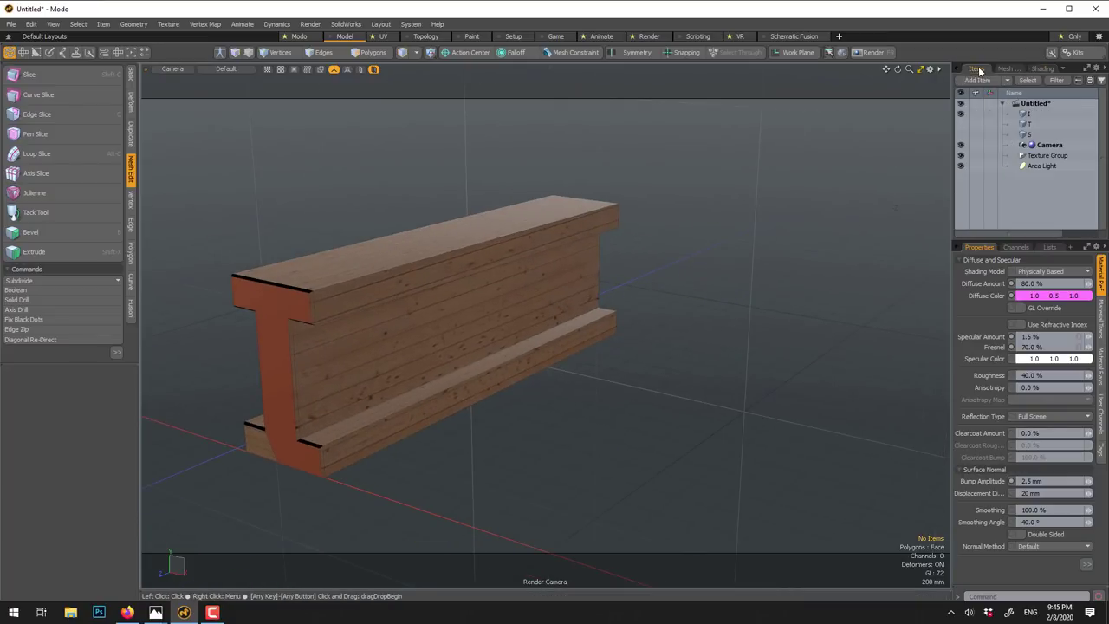
click(960, 124)
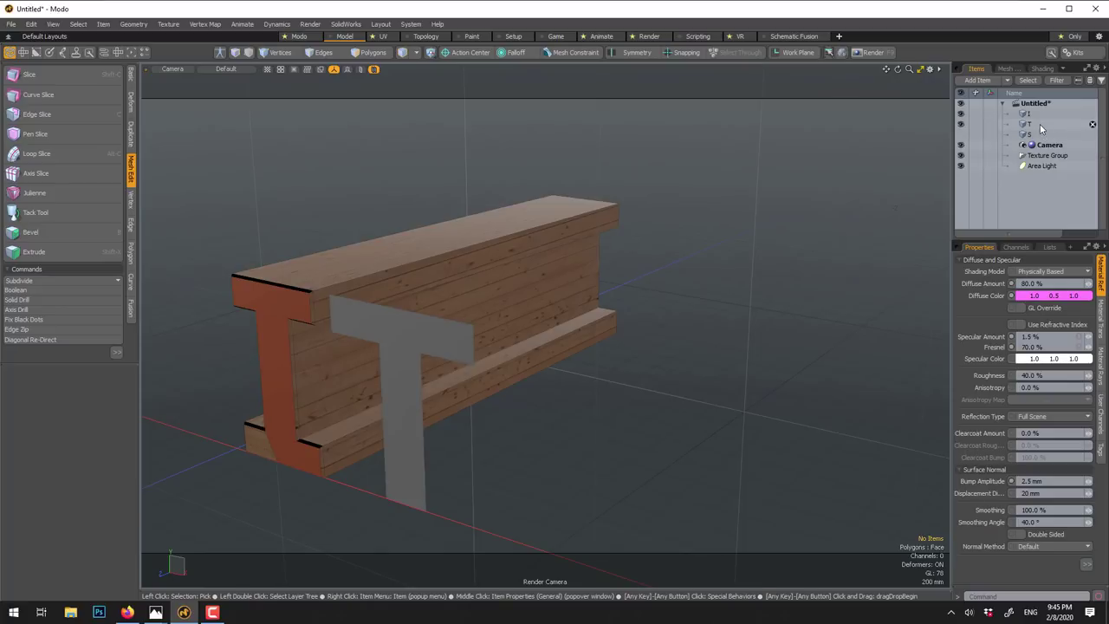
click(1040, 124)
click(960, 113)
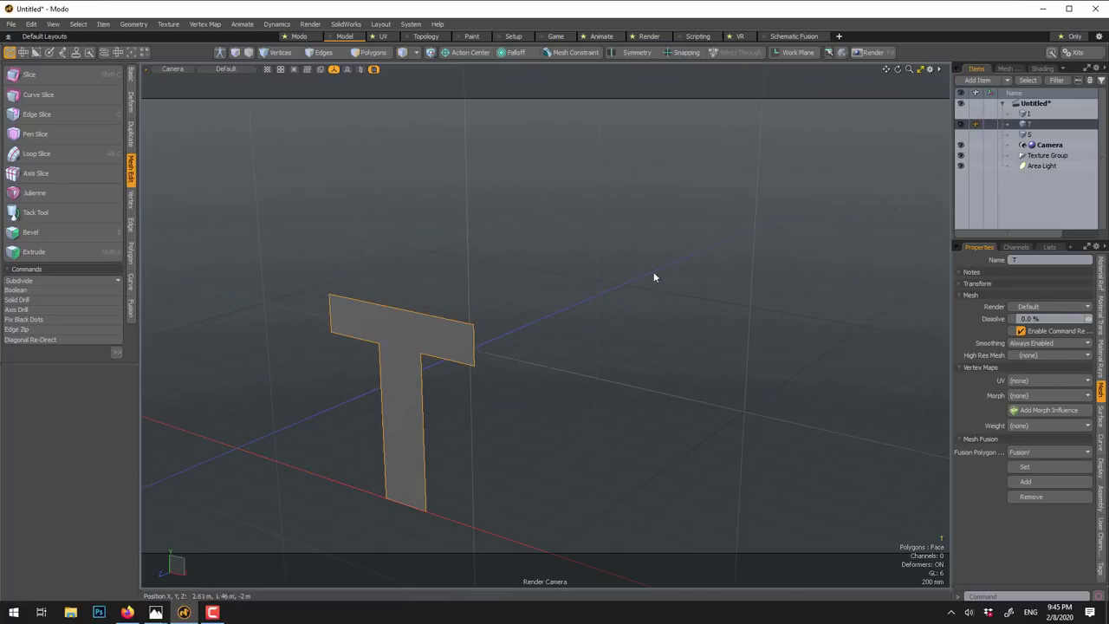
scroll(505, 365, up, 1)
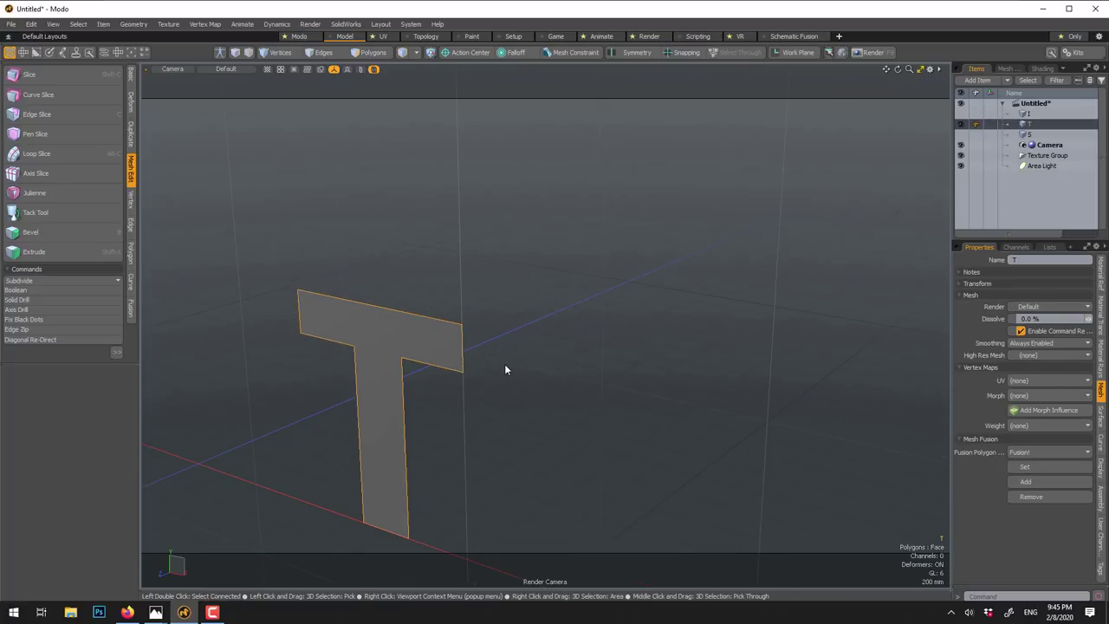
- Show the I mesh again and run Mesh Cleanup on it with all cleanup options enabled
click(959, 113)
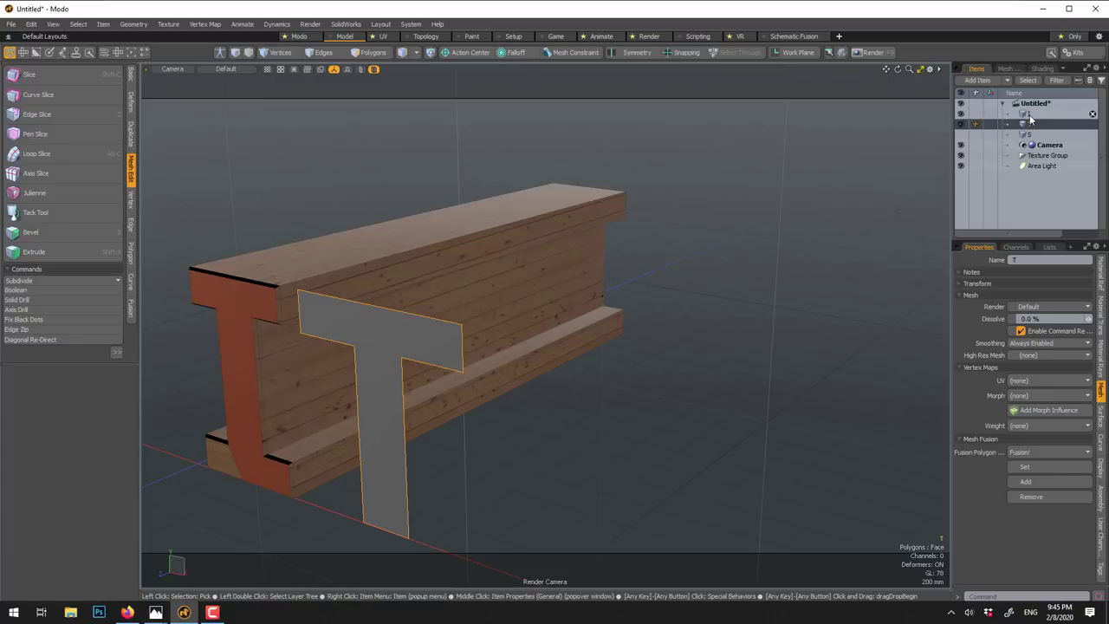
click(1030, 115)
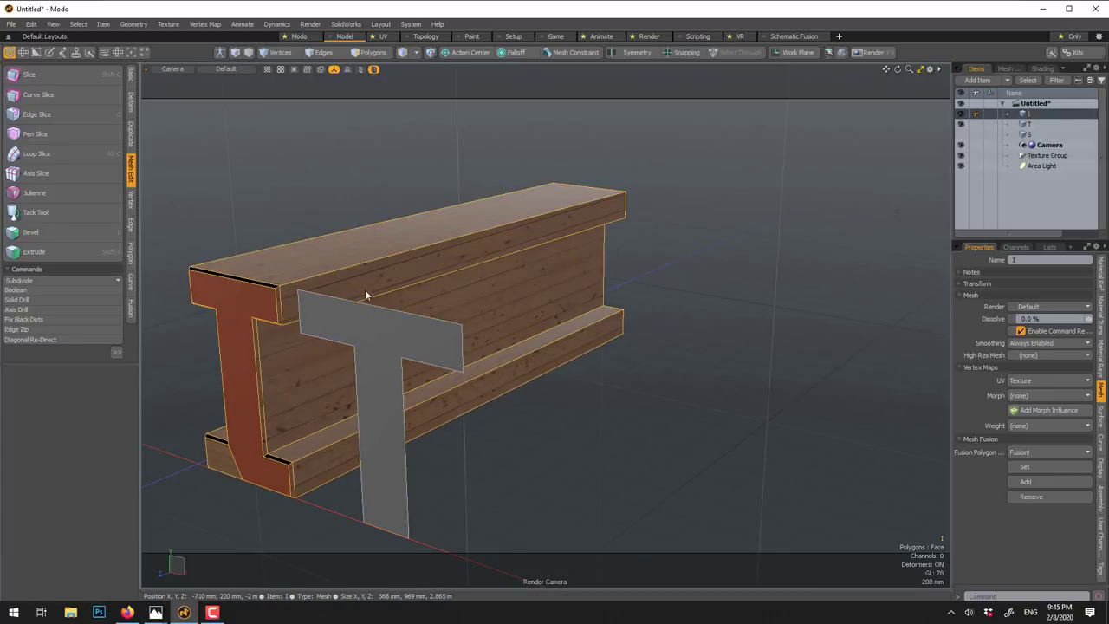
click(132, 25)
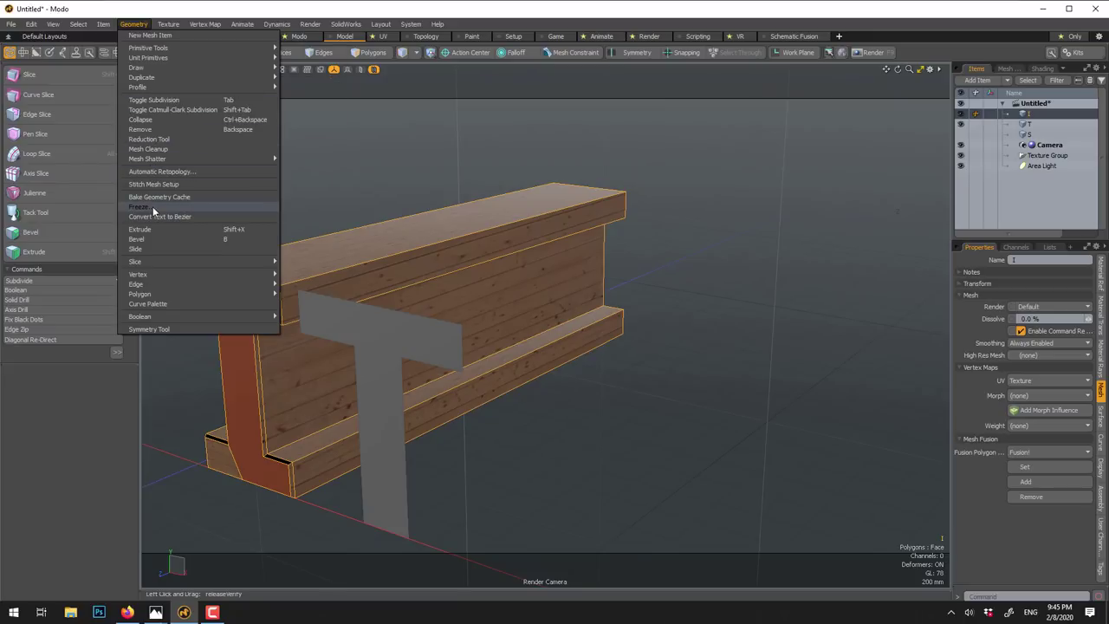
click(142, 151)
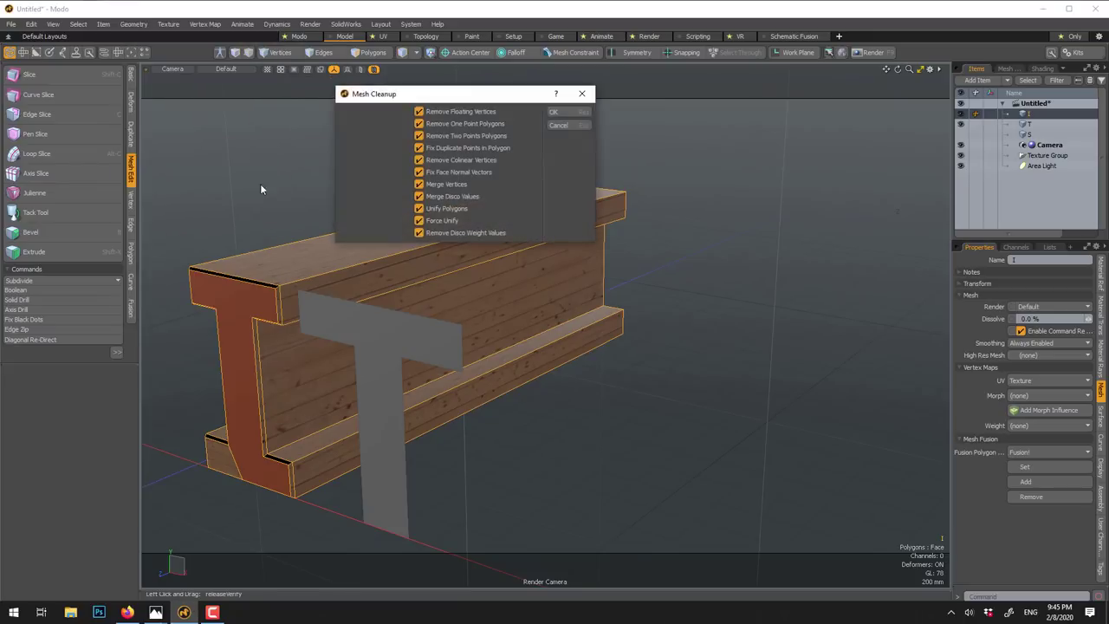
click(554, 111)
click(503, 162)
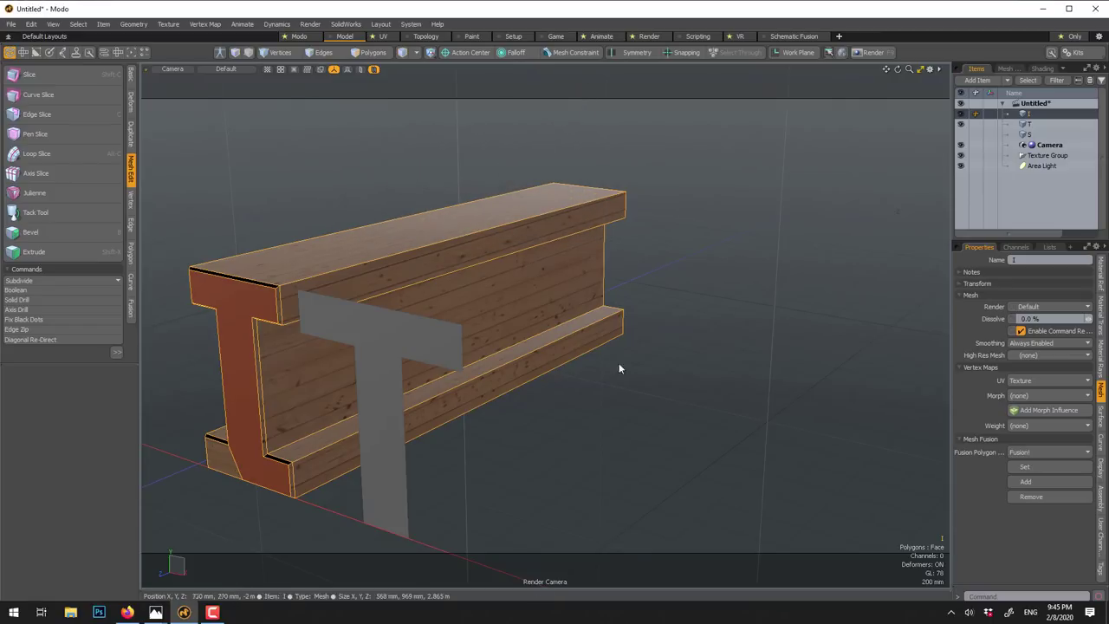
- Hide the I mesh and thicken the flat T letter with an offset of about -4.32 m at 100% scale
click(960, 115)
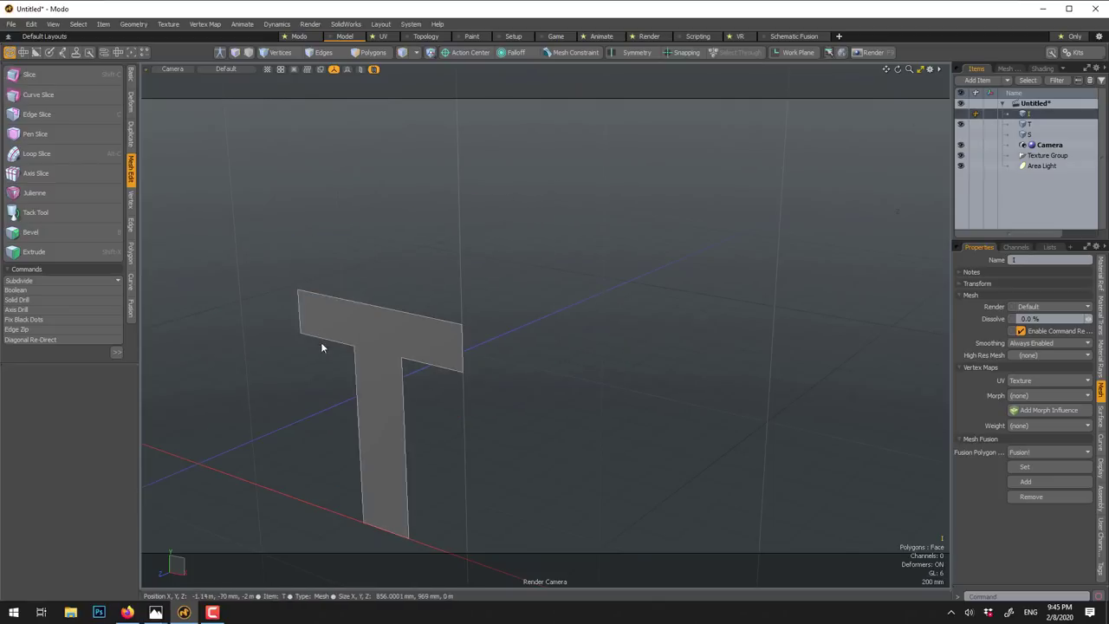
click(367, 344)
alt+shift+drag(425, 333, 508, 265)
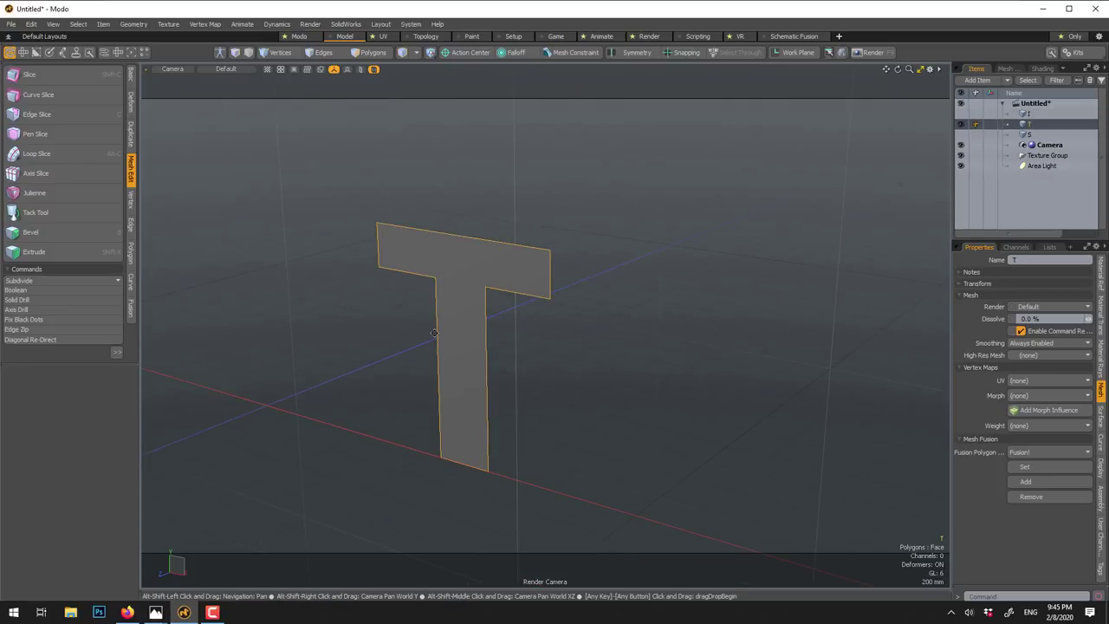
click(131, 78)
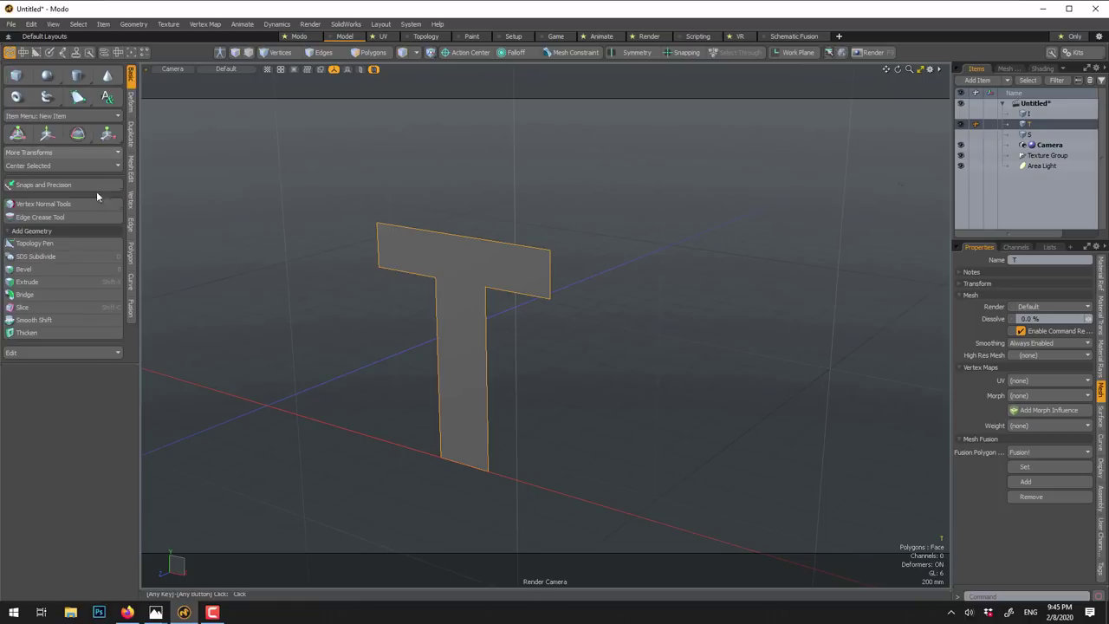
click(35, 333)
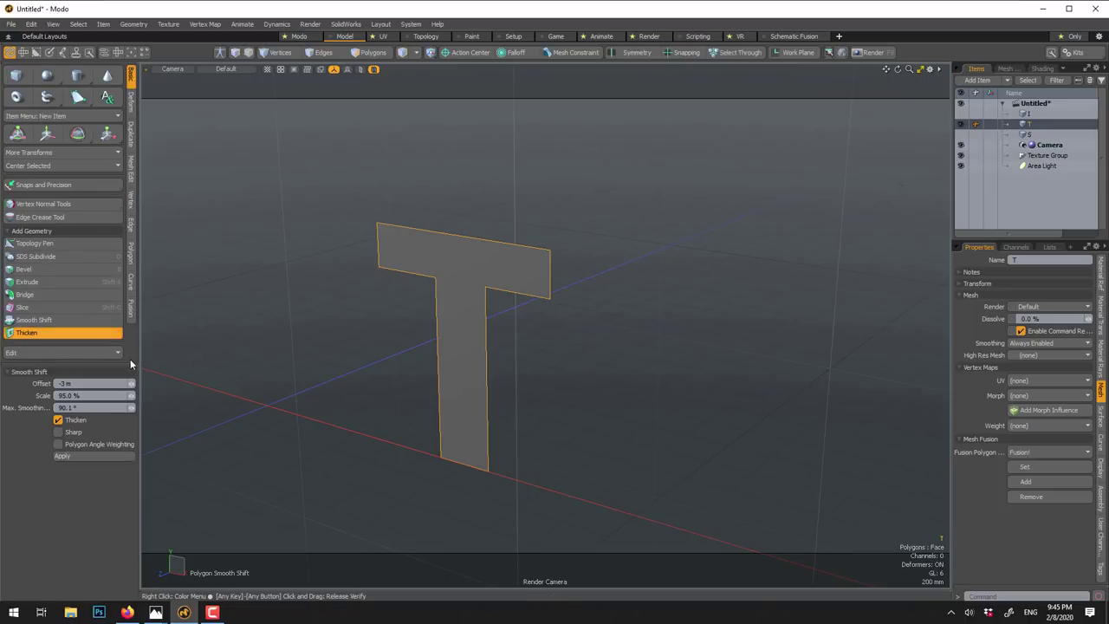
drag(460, 309, 462, 54)
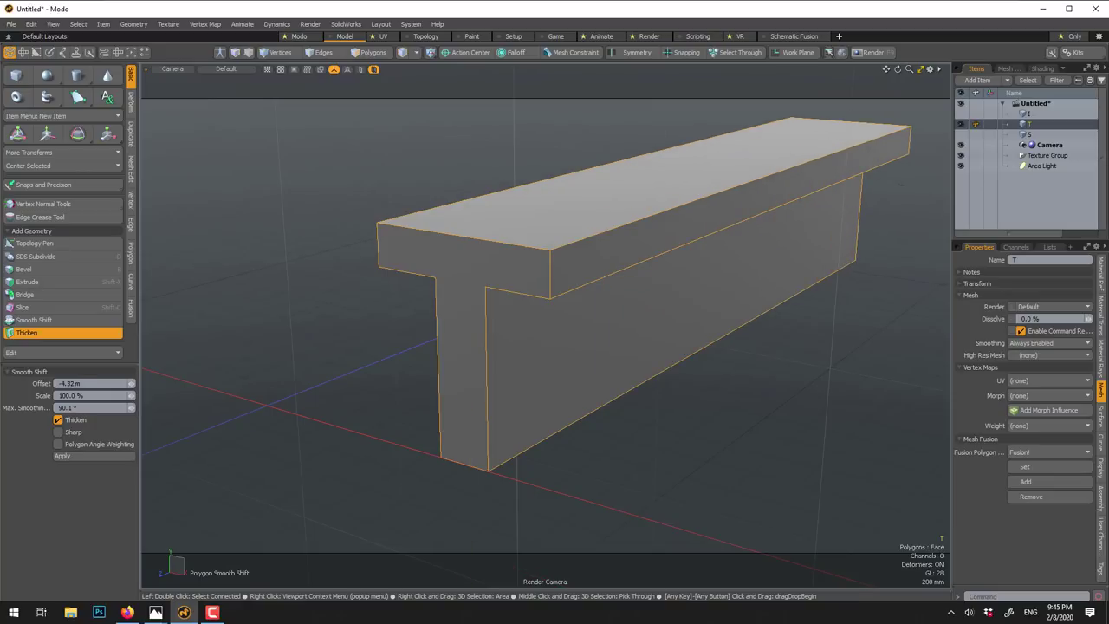
key(space)
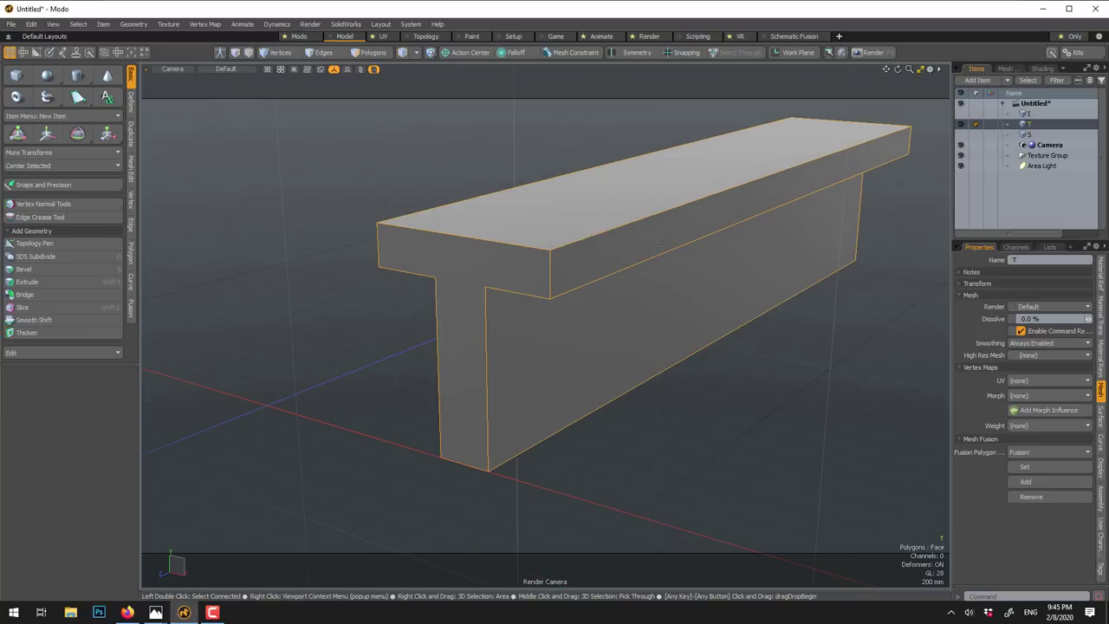
- Slice the T mesh along its length with Axis Slice, using 0 cuts in X and Y and 12 in Z
alt+drag(662, 241, 727, 362)
scroll(749, 337, down, 8)
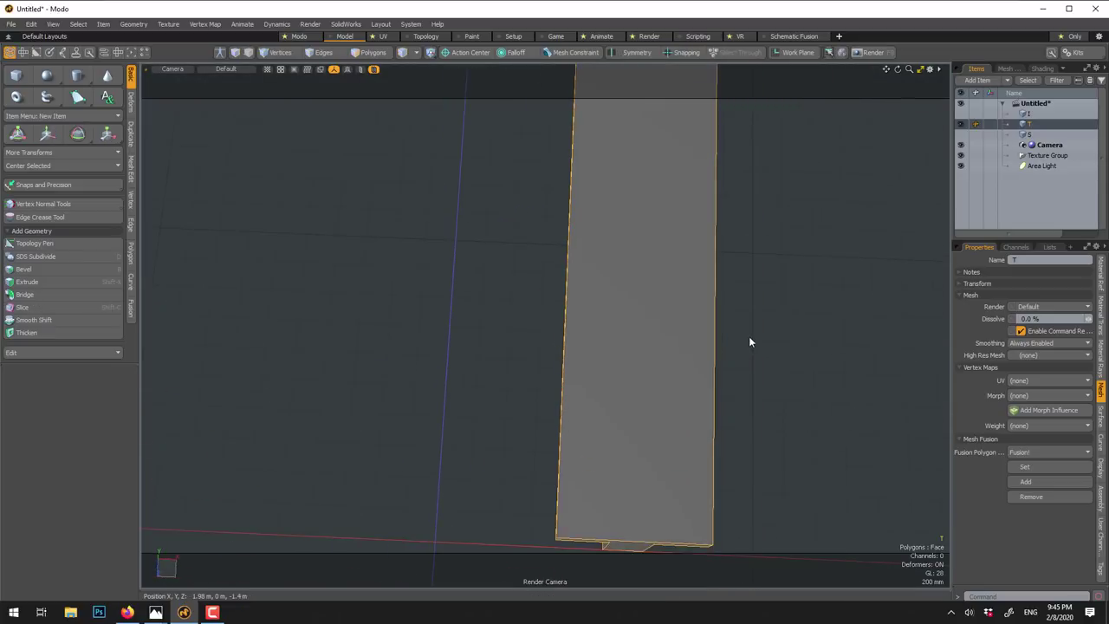
alt+drag(674, 248, 780, 86)
alt+drag(656, 234, 410, 319)
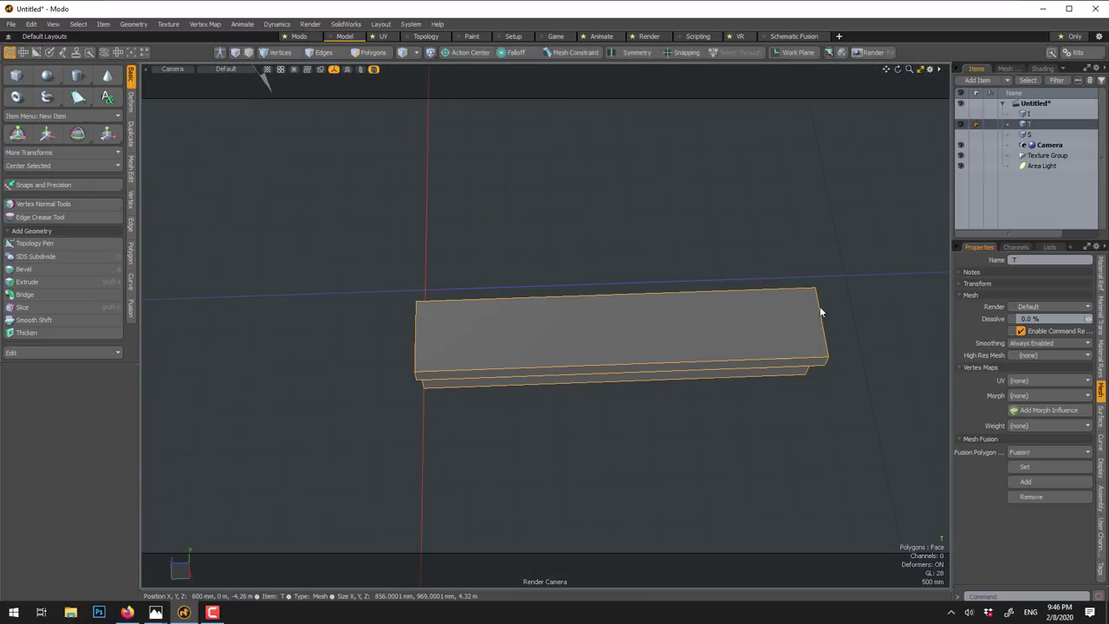
alt+drag(661, 292, 618, 323)
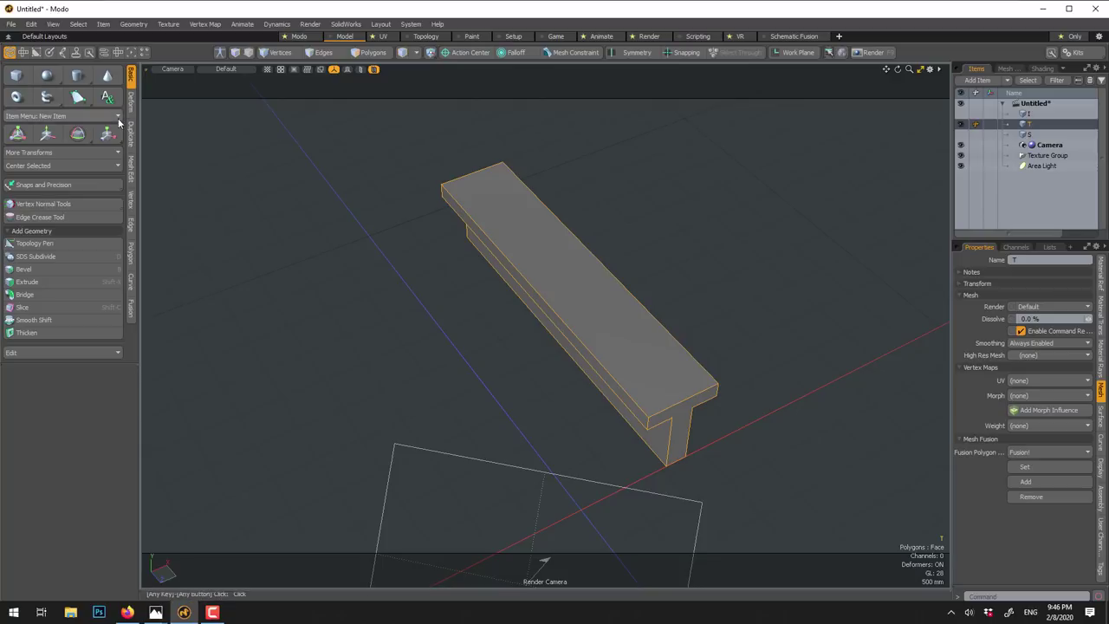
key(3)
click(132, 176)
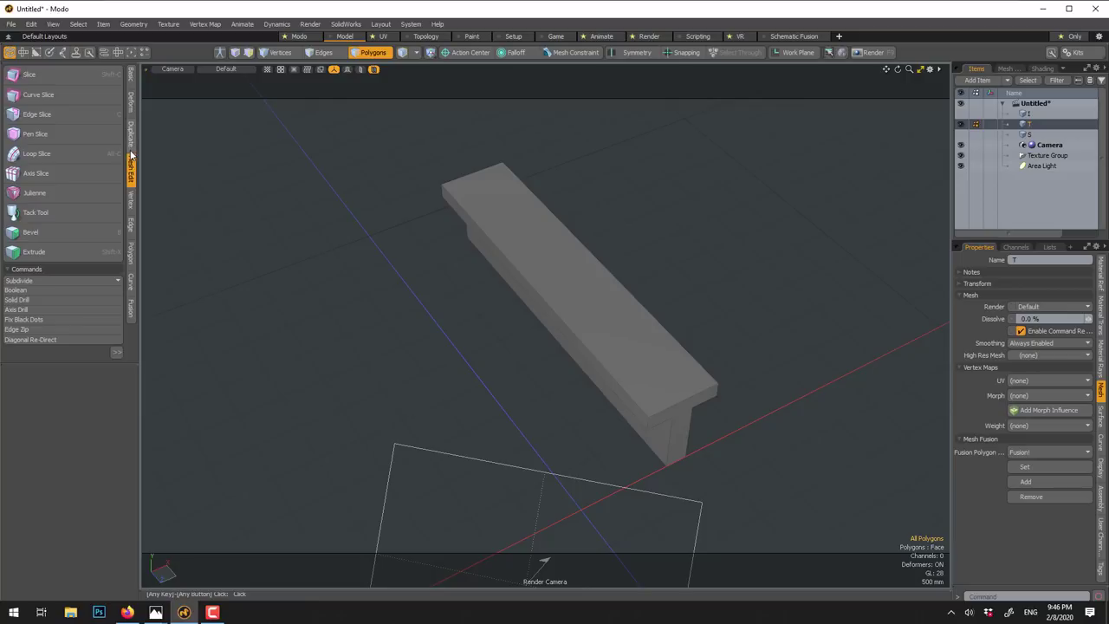
click(41, 175)
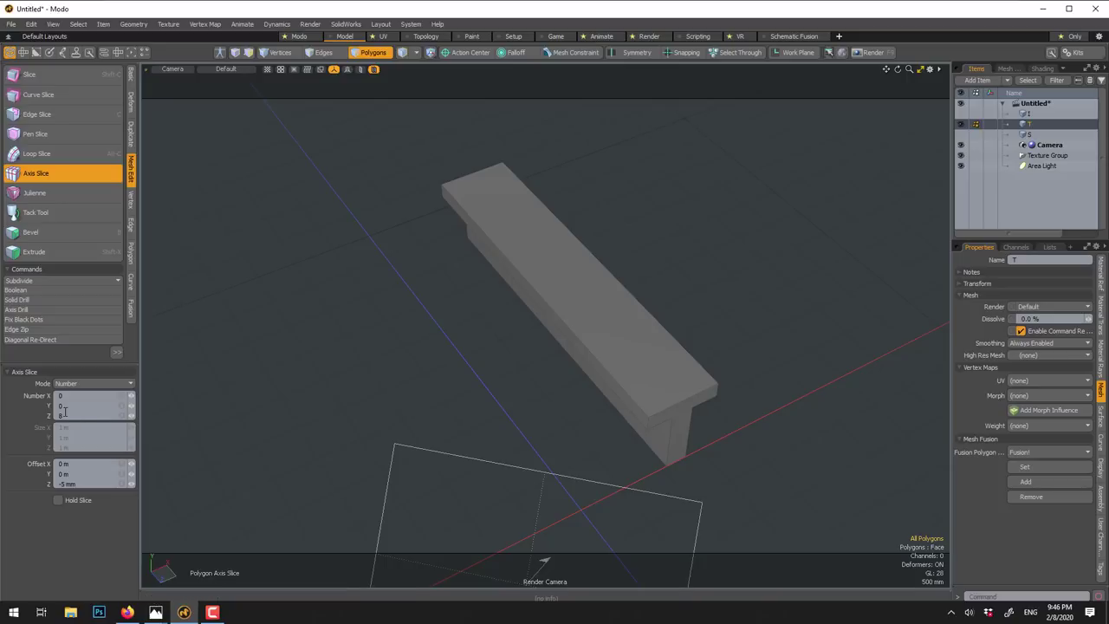
click(567, 305)
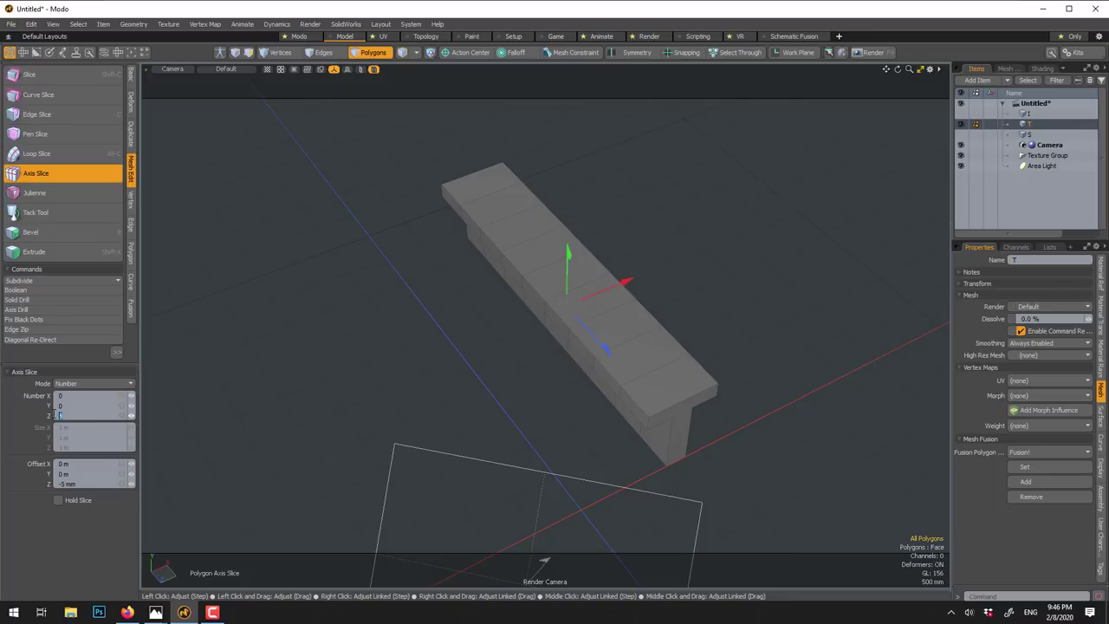
drag(54, 415, 147, 413)
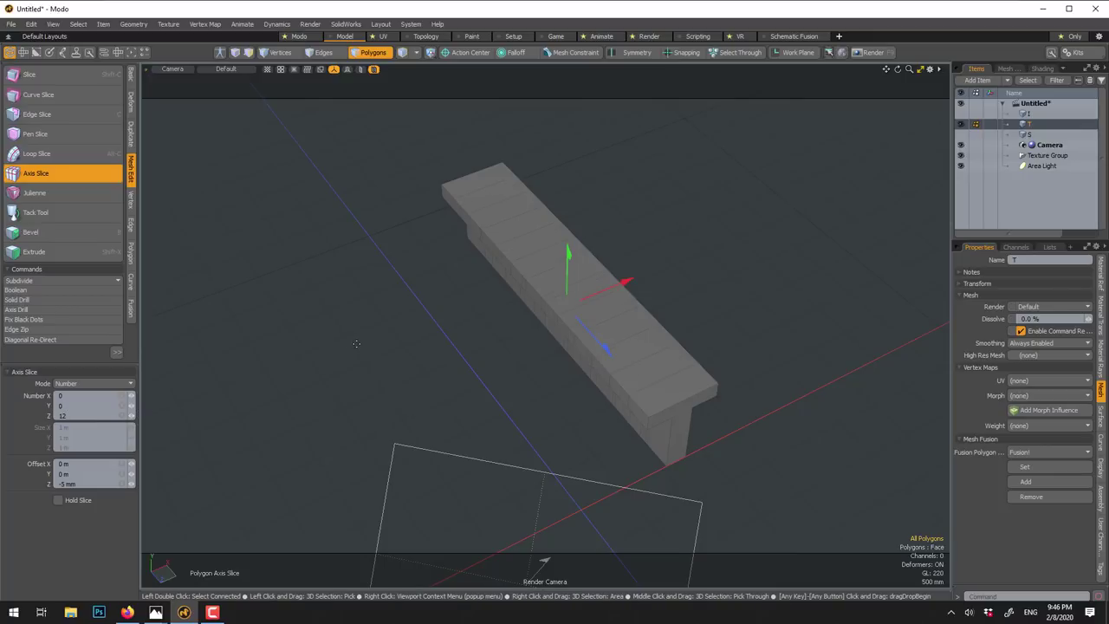
key(space)
- Try narrowing the T behind its front face by scaling all vertices except the front row to about 86.5% in X
alt+drag(488, 372, 481, 547)
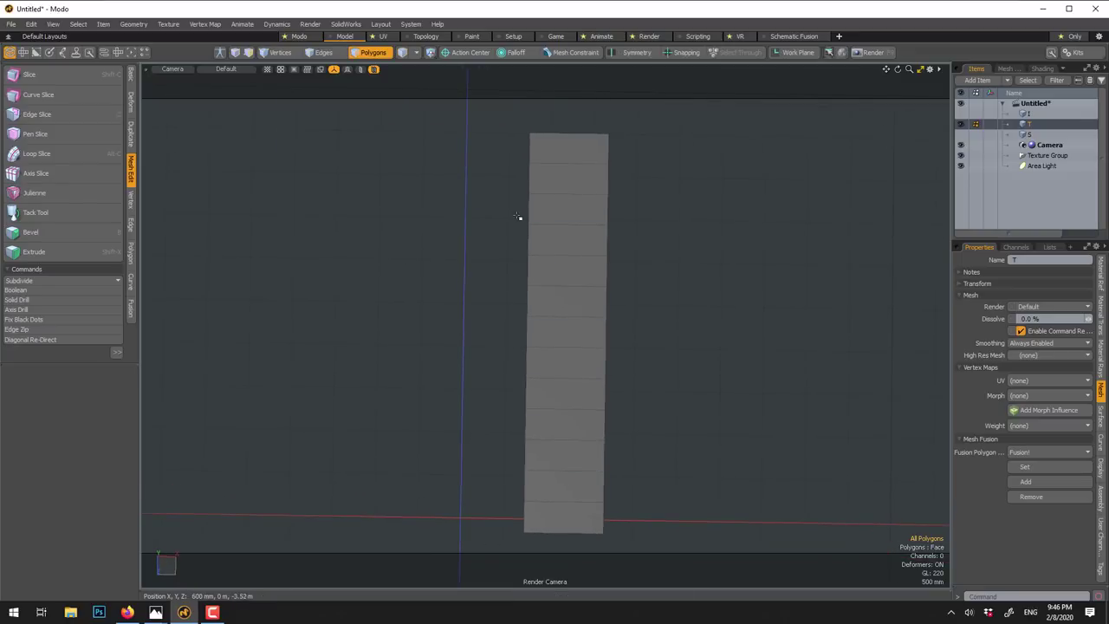
click(276, 52)
drag(399, 108, 697, 512)
key(r)
drag(698, 321, 681, 320)
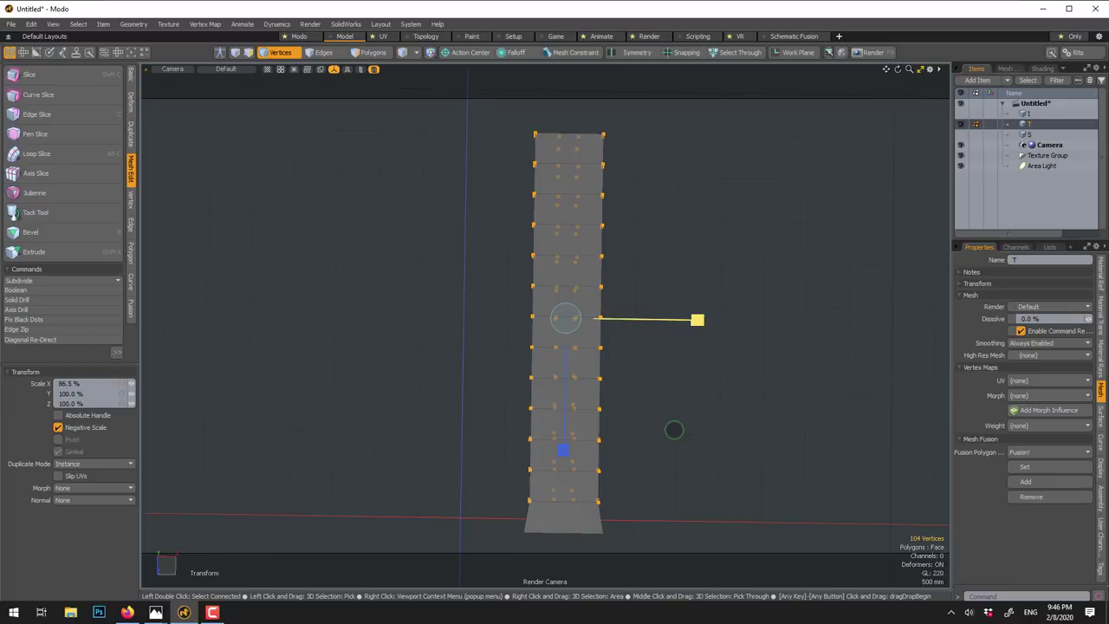
key(space)
- Try tapering the T further by scaling all vertices behind the first two rows to about 83% in X
click(473, 114)
drag(474, 114, 649, 475)
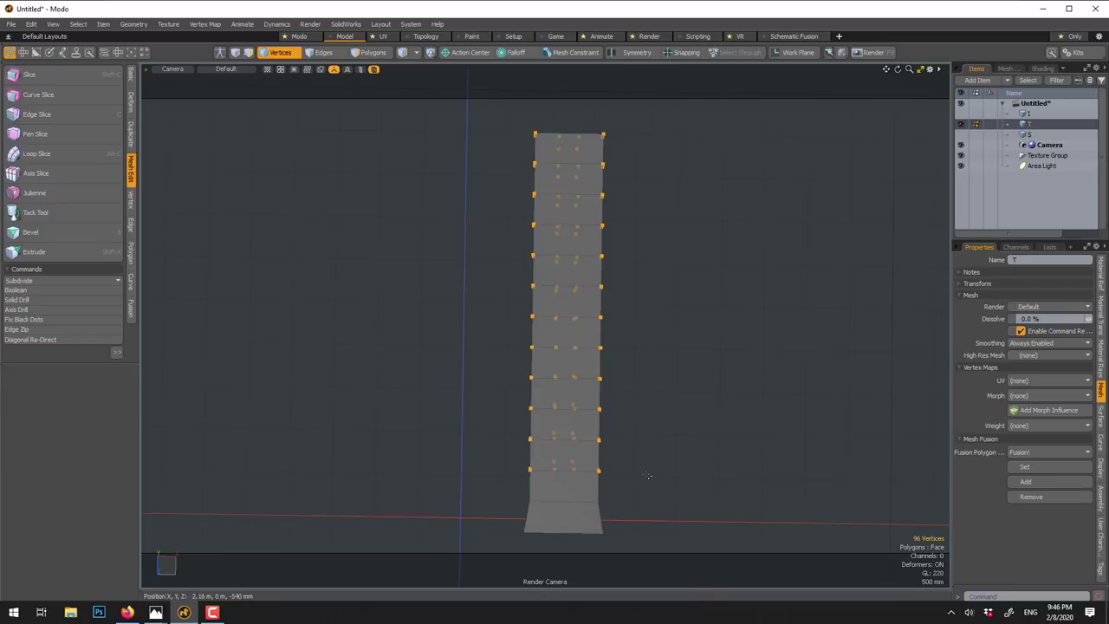
key(r)
drag(696, 307, 673, 304)
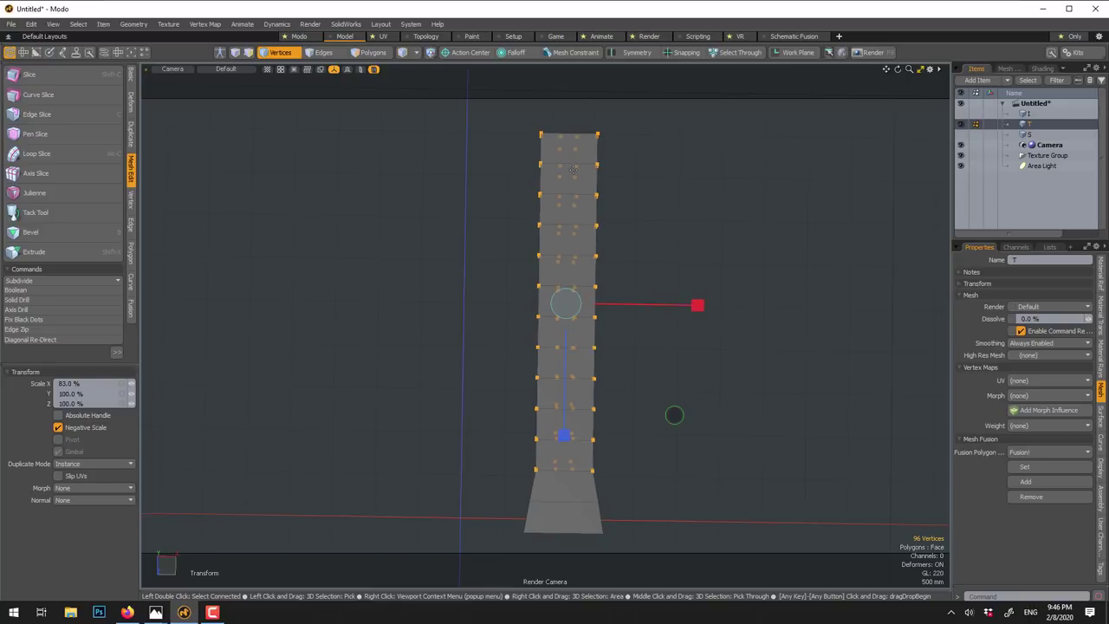
key(space)
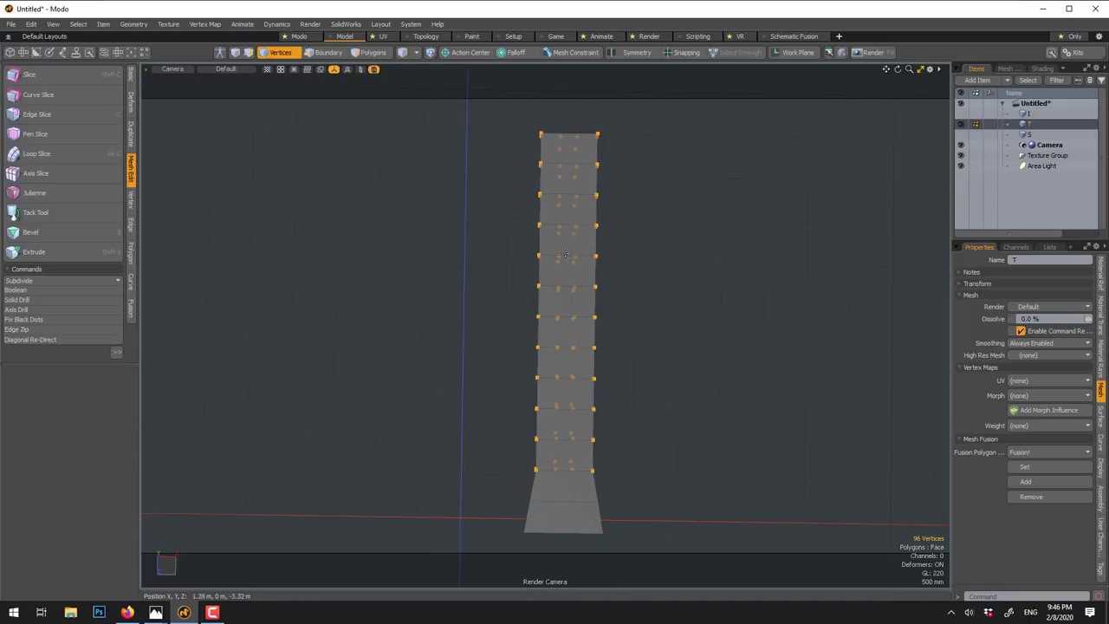
- Undo both X scalings of the T and clear the vertex selection
key(ctrl+z)
key(ctrl+z)
key(ctrl+z)
key(ctrl+z)
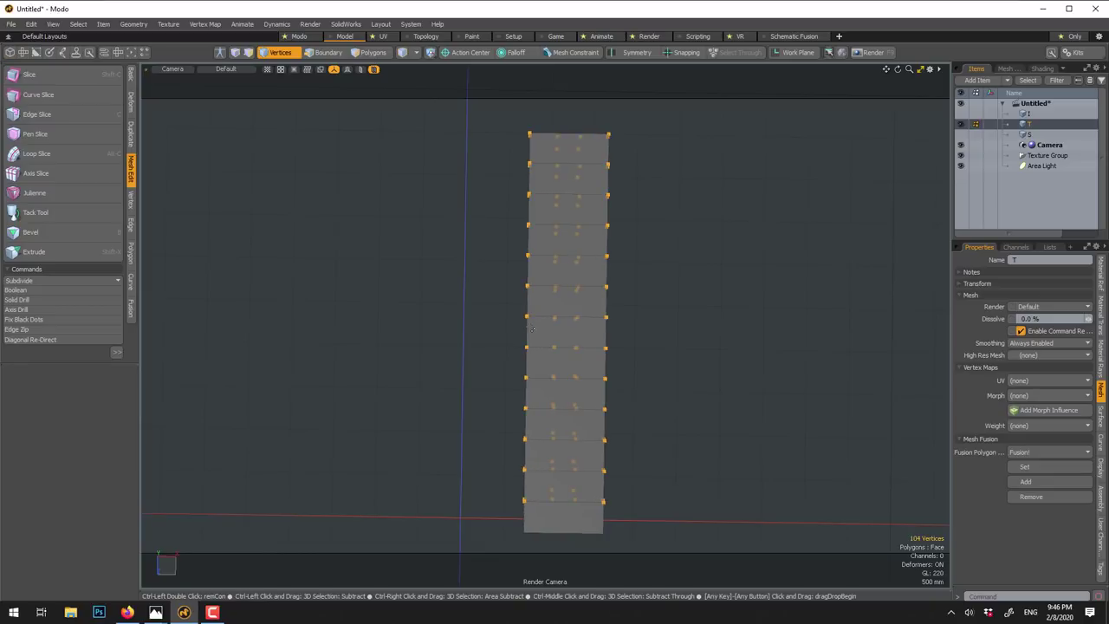
click(461, 269)
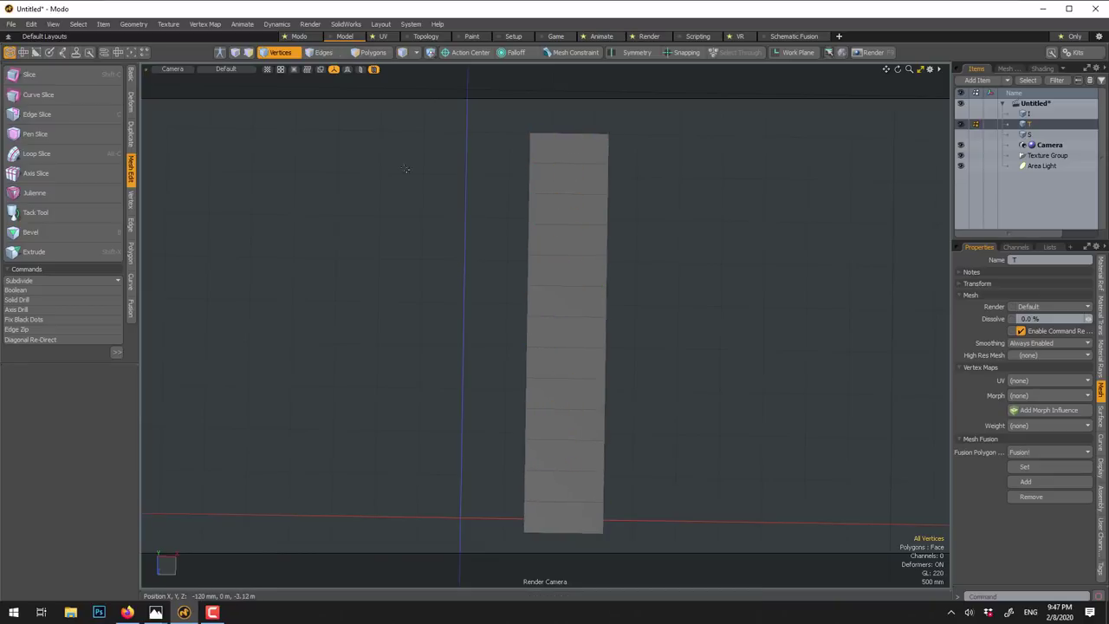
- Taper the T toward its back by scaling all its polygons to about 45.5% in X with a Linear falloff
click(280, 53)
alt+drag(494, 288, 575, 337)
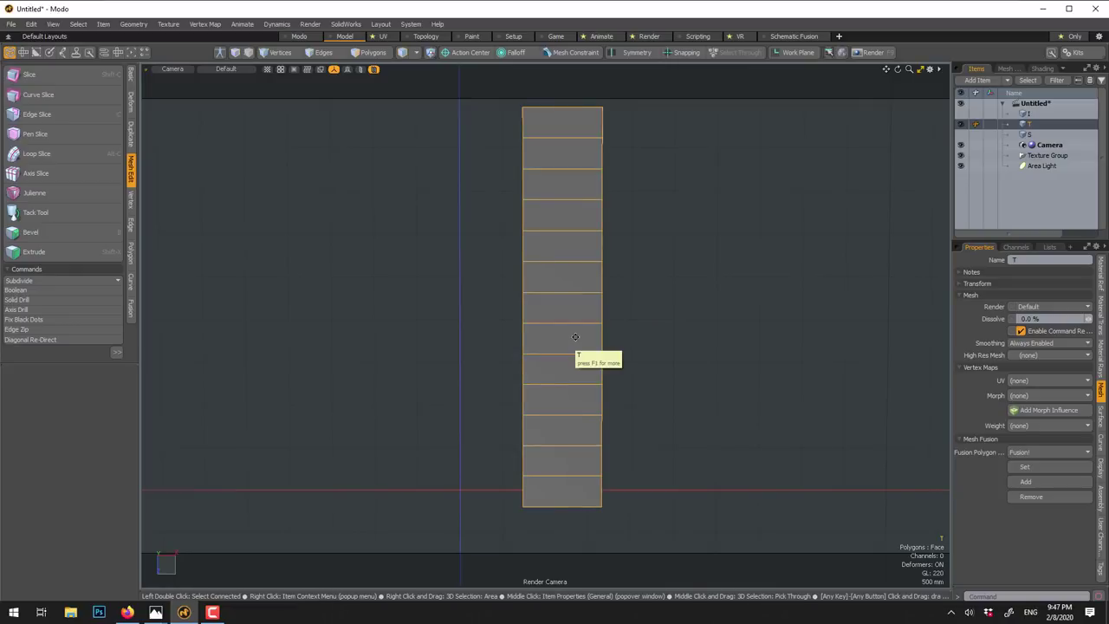
click(520, 53)
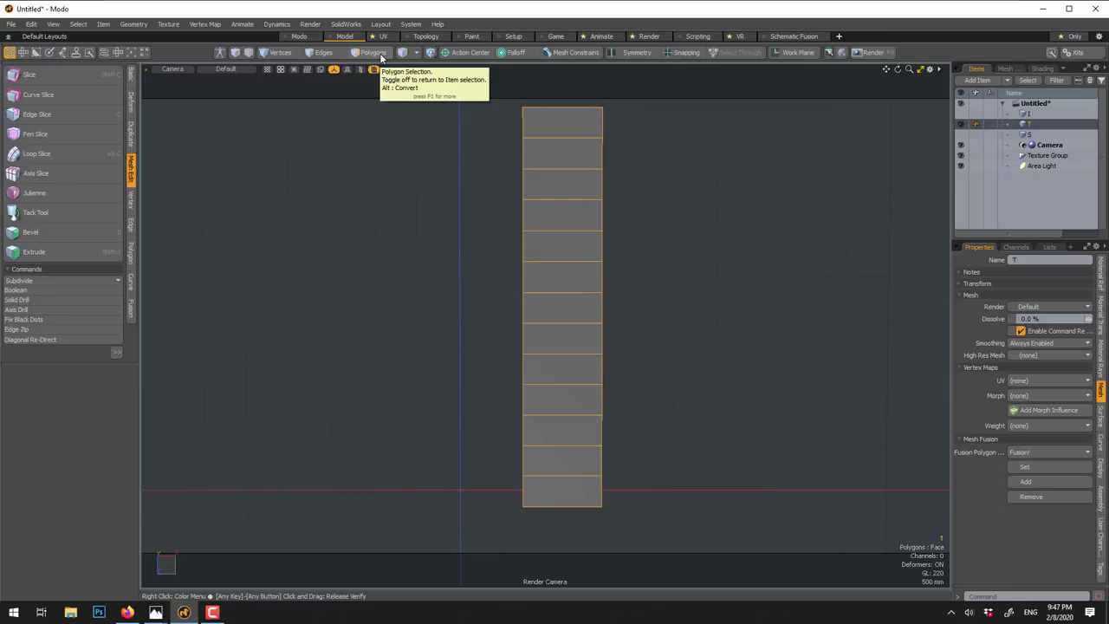
click(373, 52)
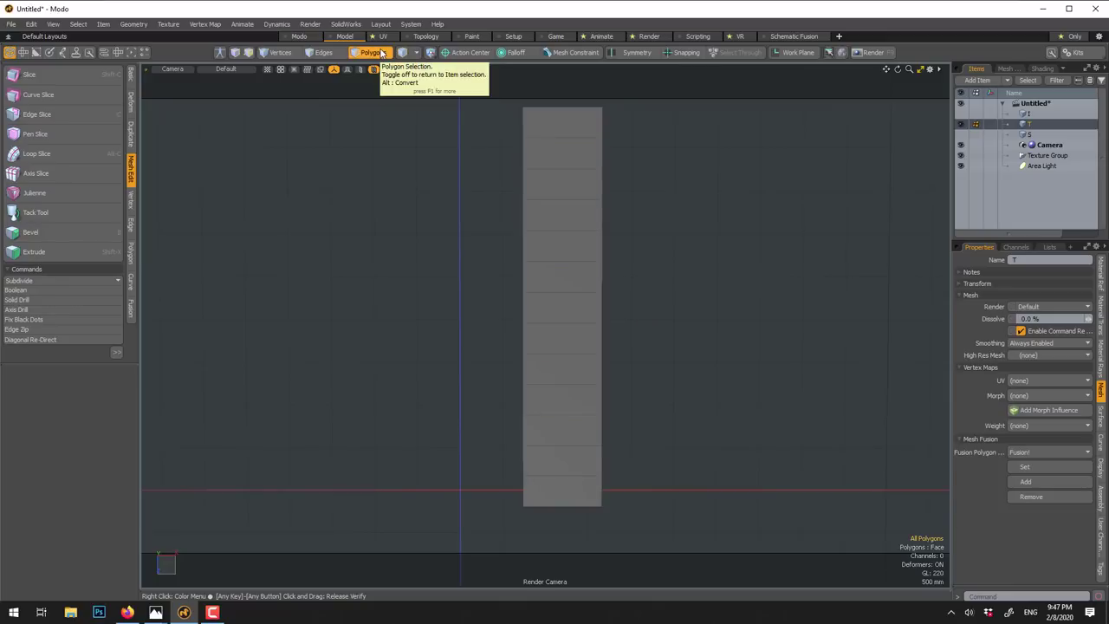
click(131, 76)
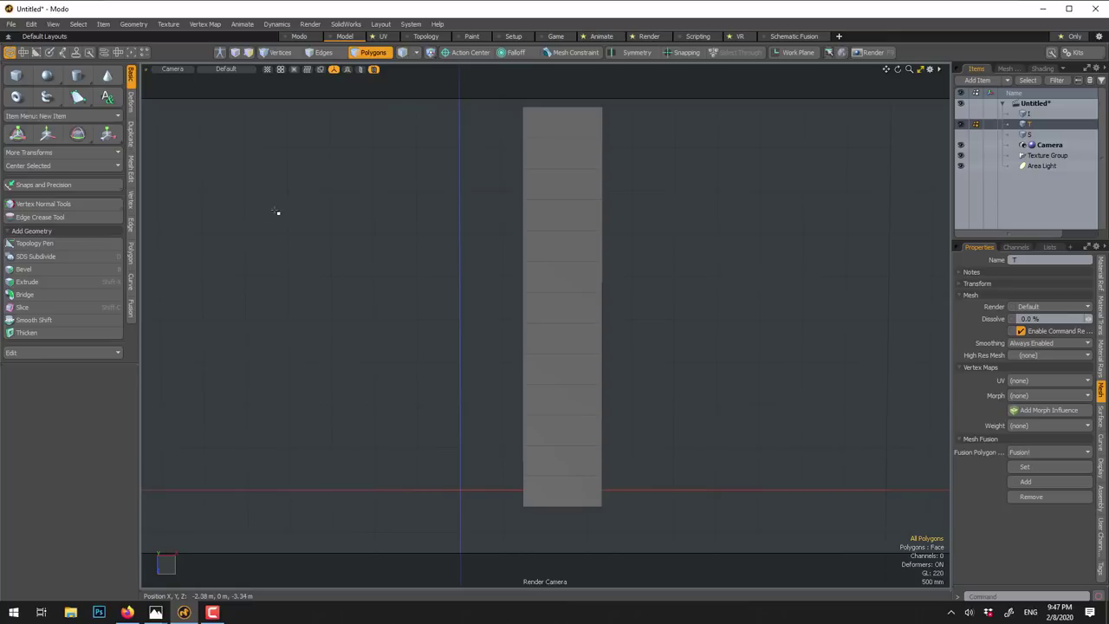
key(y)
mouse_move(693, 307)
mouse_down()
mouse_move(639, 307)
mouse_move(681, 307)
mouse_up()
key(ctrl+z)
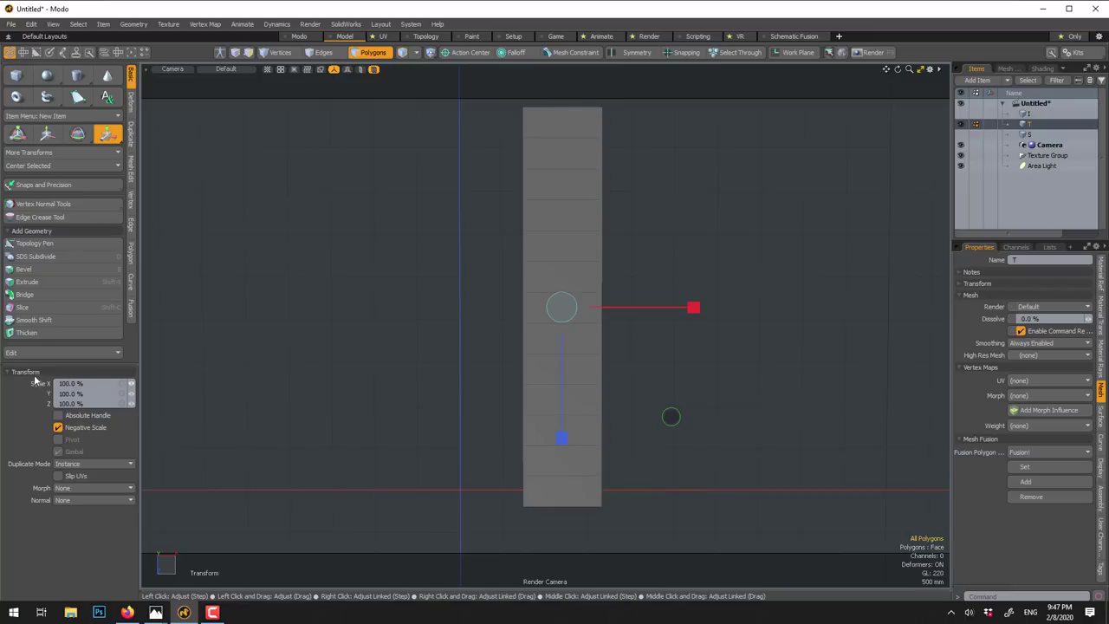
click(525, 54)
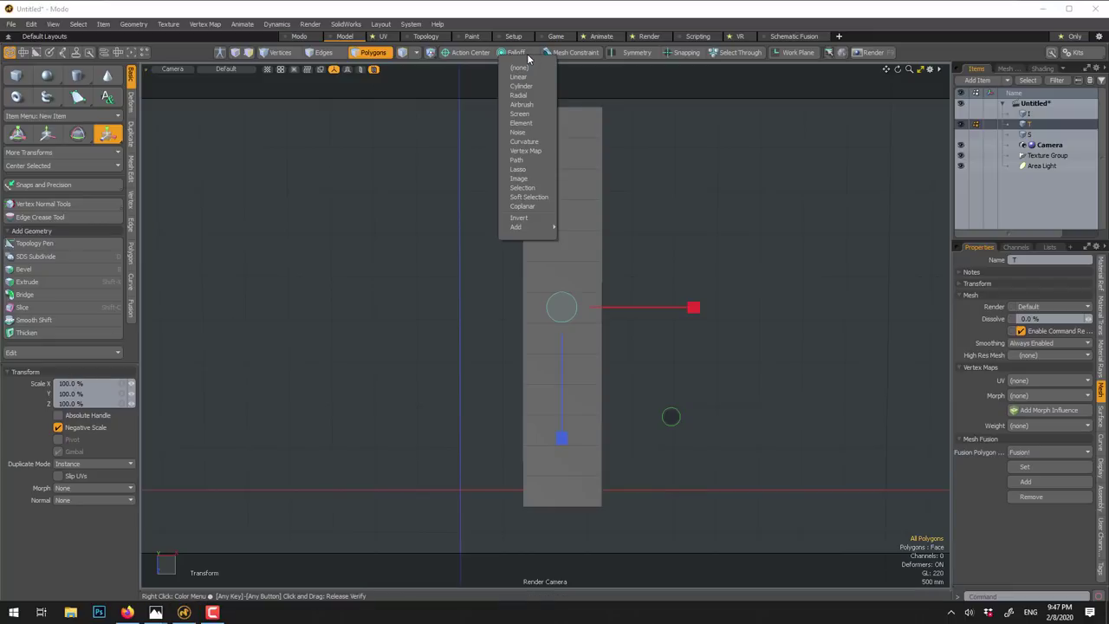
click(520, 77)
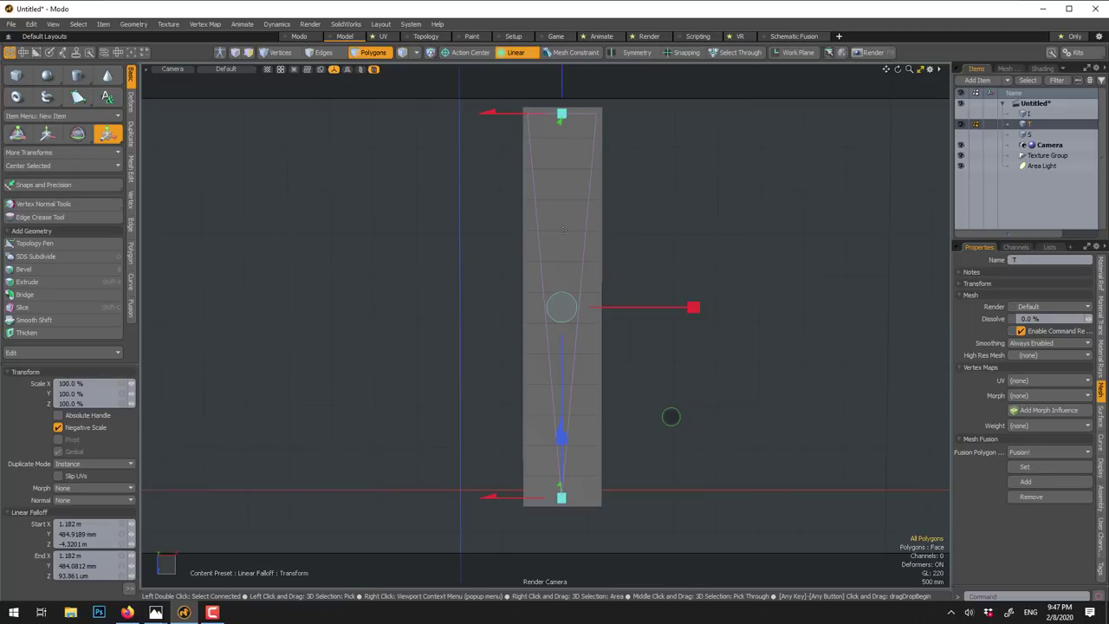
drag(694, 307, 618, 307)
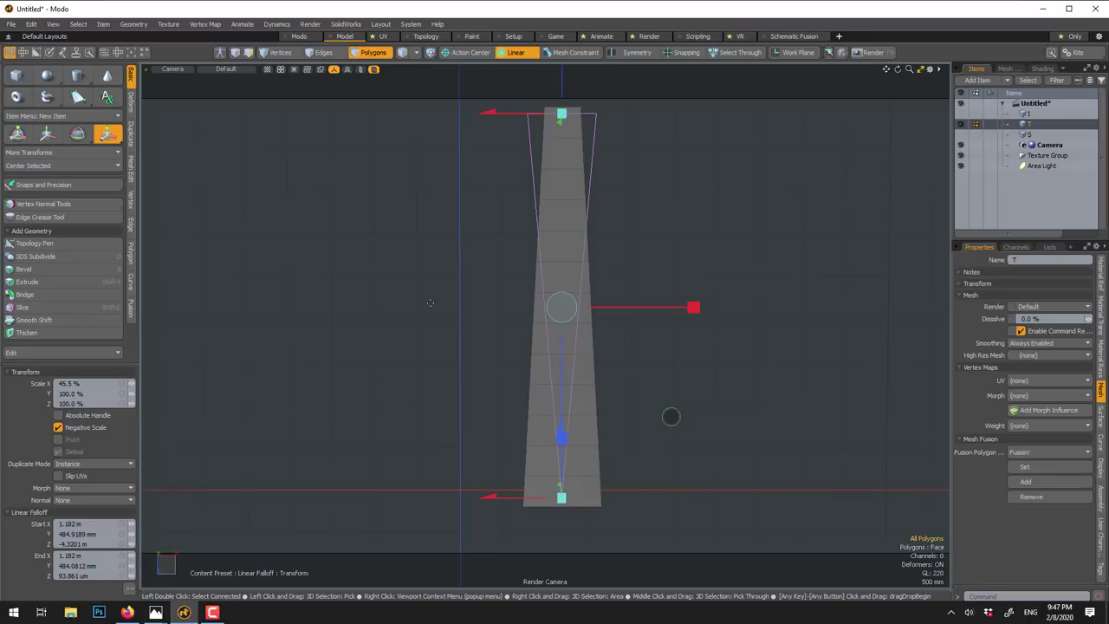
- Try reversing the direction of the linear falloff on the T and restore the original direction
drag(78, 363, 78, 243)
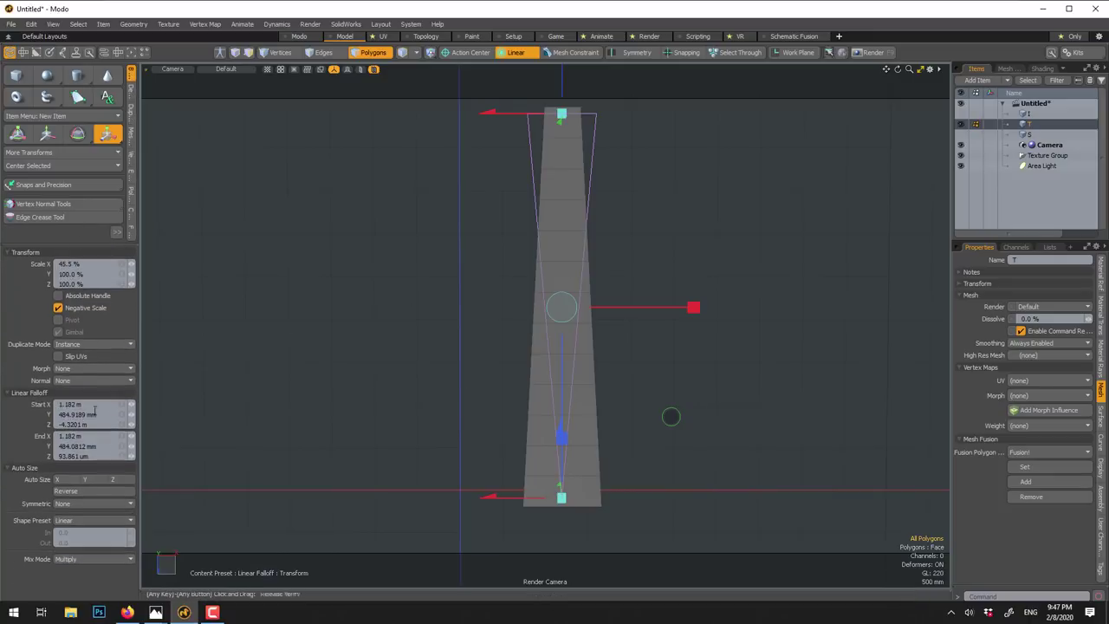
click(60, 492)
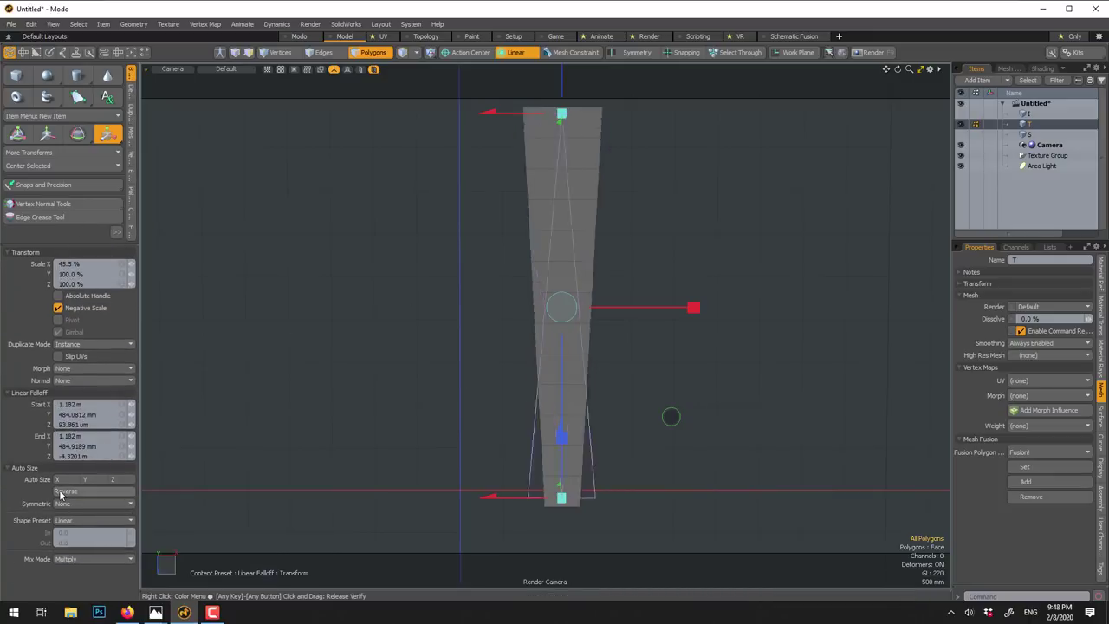
click(60, 492)
click(61, 492)
click(61, 492)
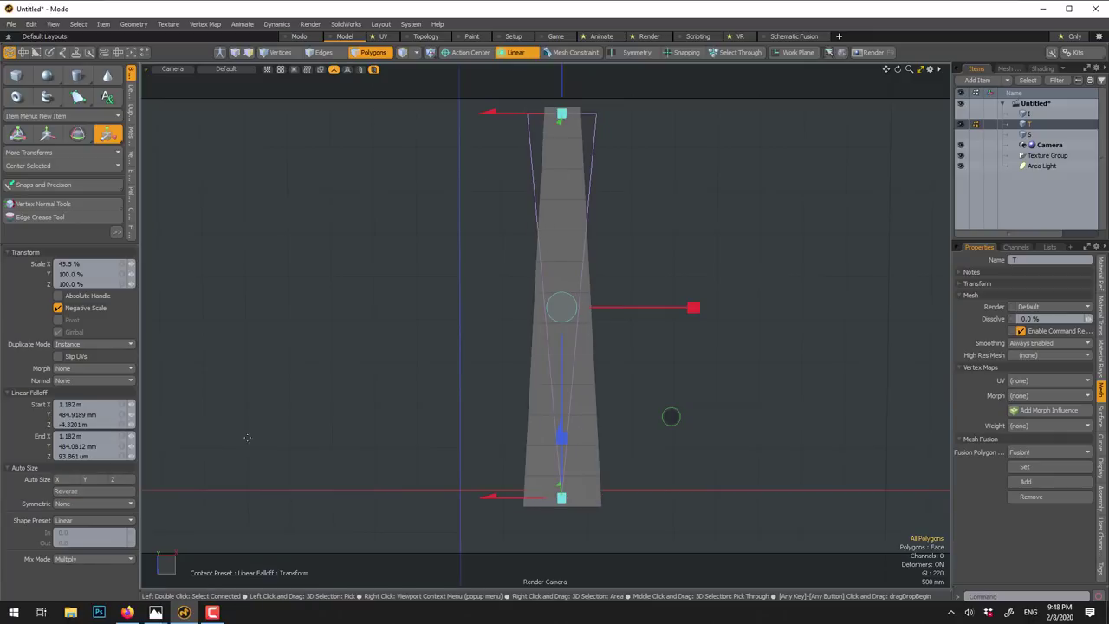
- Shape the T's taper with an Ease-In falloff from about -1.88 m to about -320 mm in Z, then drop the scaling and falloff
click(95, 520)
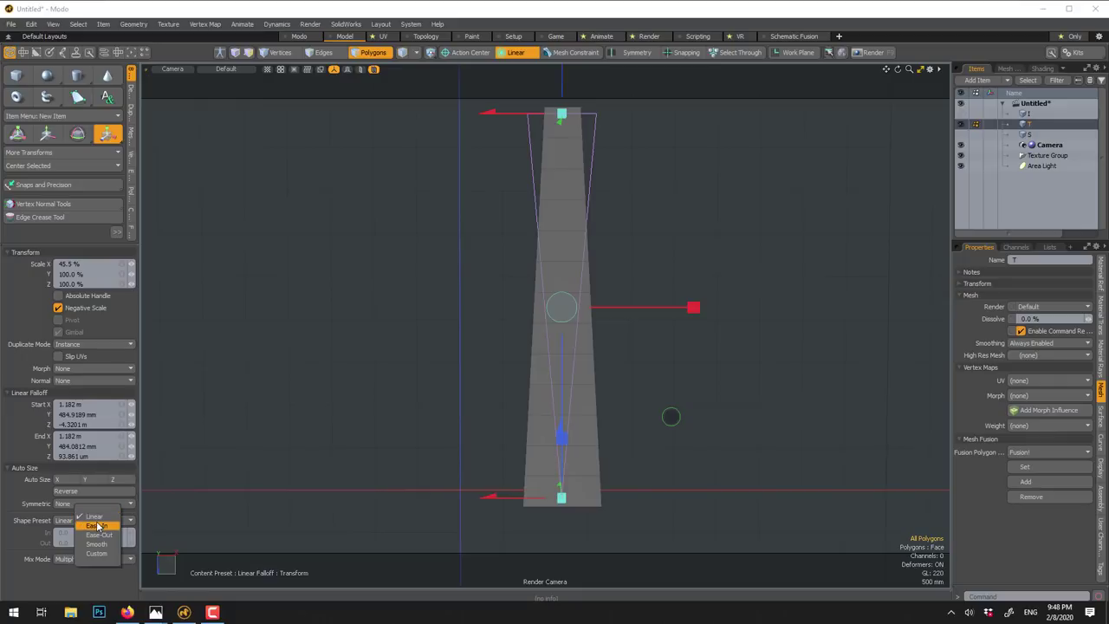
click(97, 526)
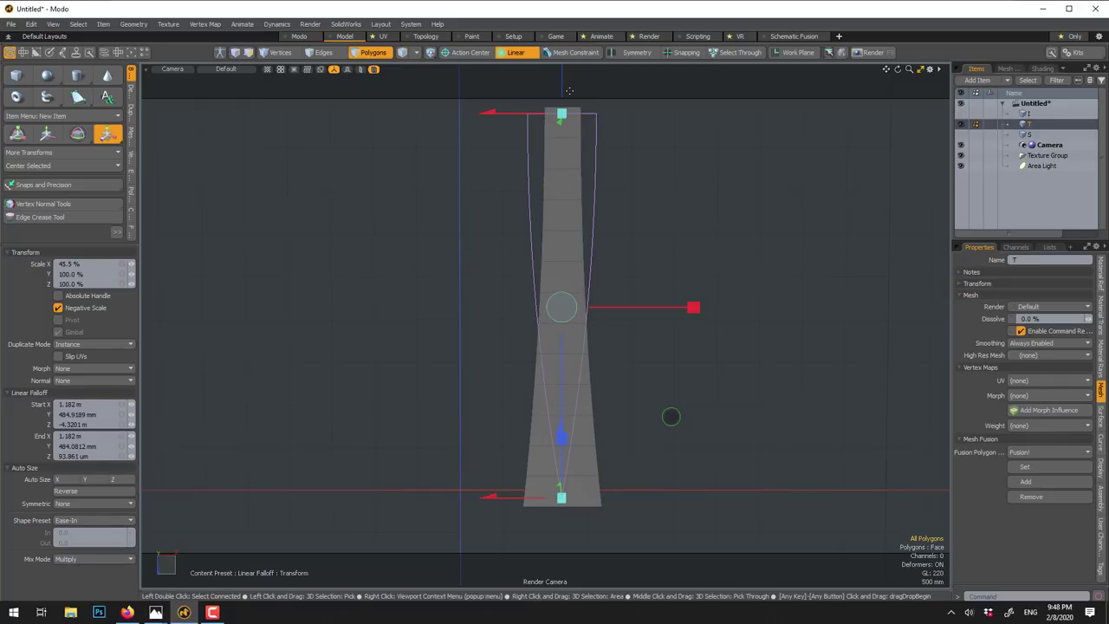
drag(561, 93, 561, 332)
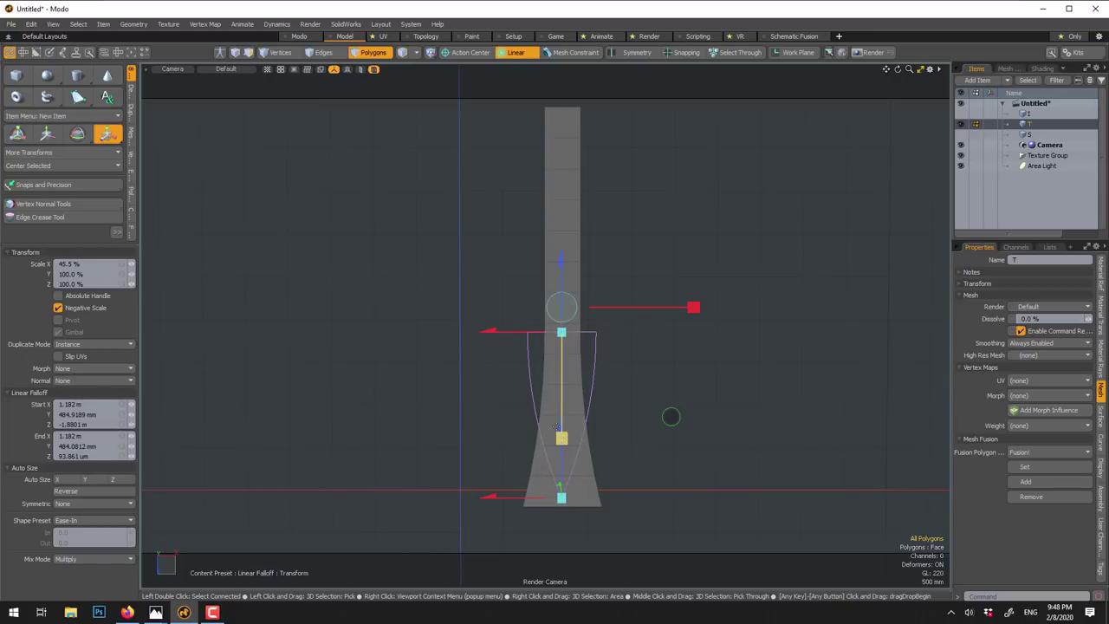
mouse_move(564, 490)
mouse_down()
mouse_move(561, 443)
mouse_move(561, 468)
mouse_up()
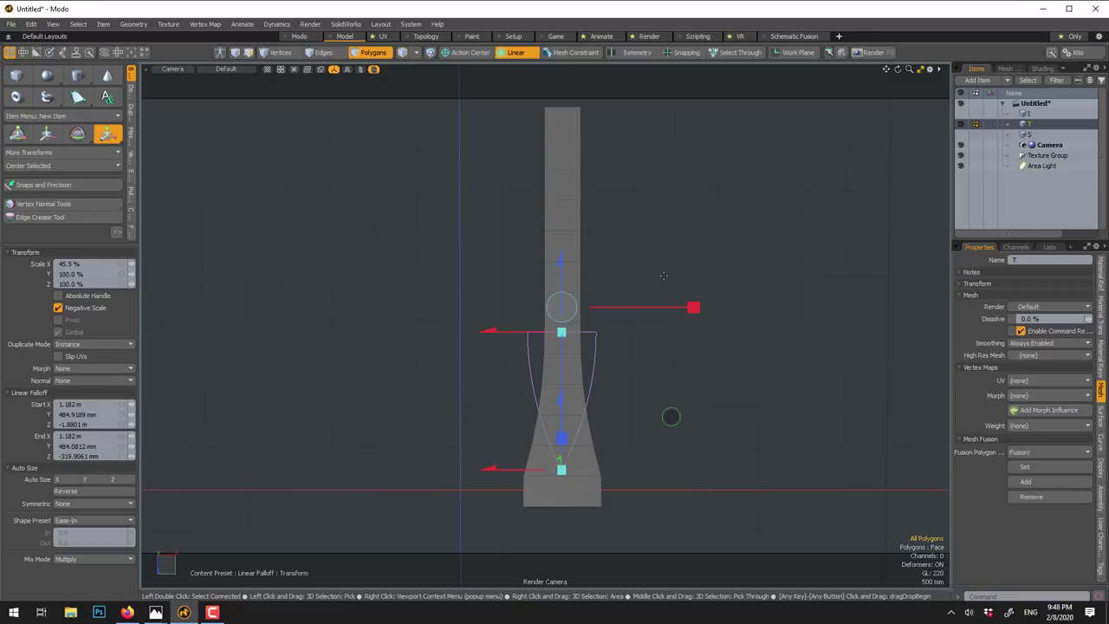
key(space)
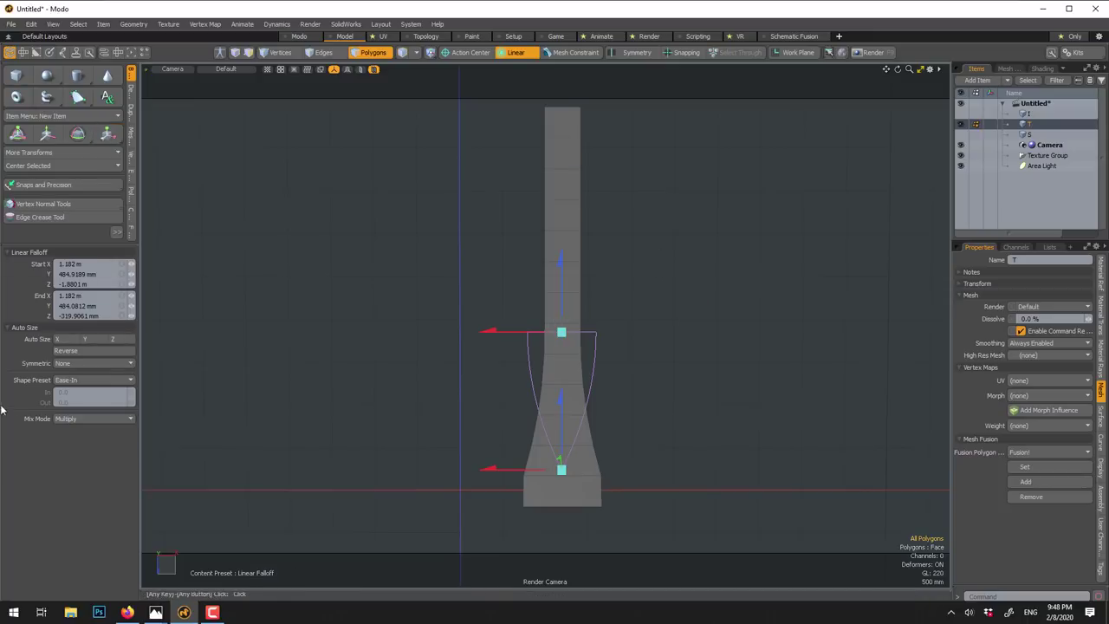
key(space)
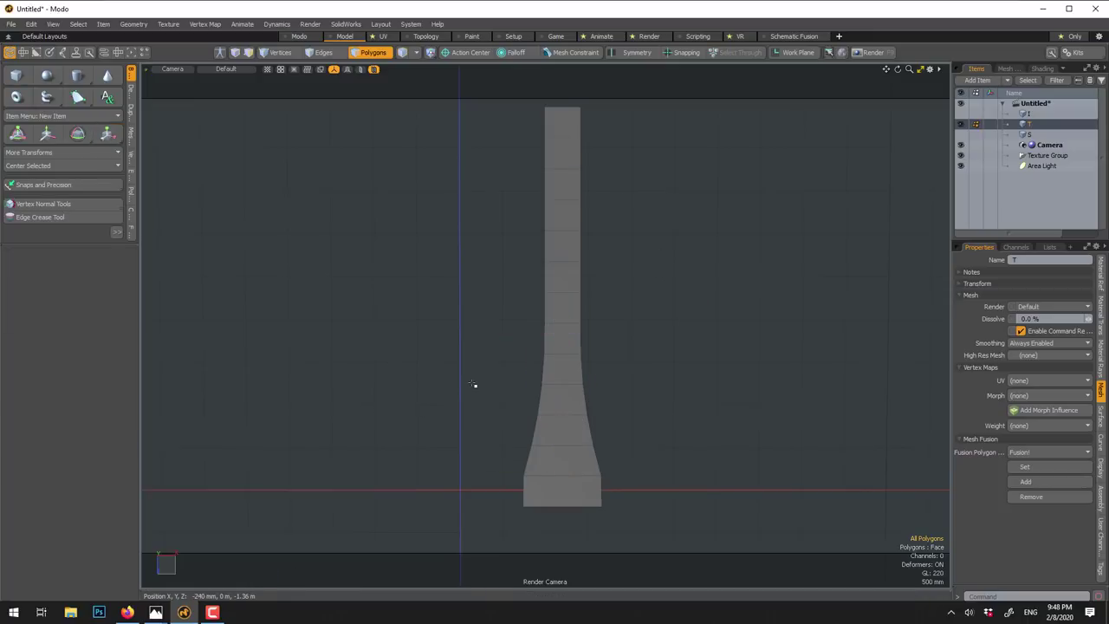
- Start a Bend on the T from its side, centred at the front end at about Y 440 mm, Z 160 mm, around X
alt+drag(518, 421, 562, 401)
key(3)
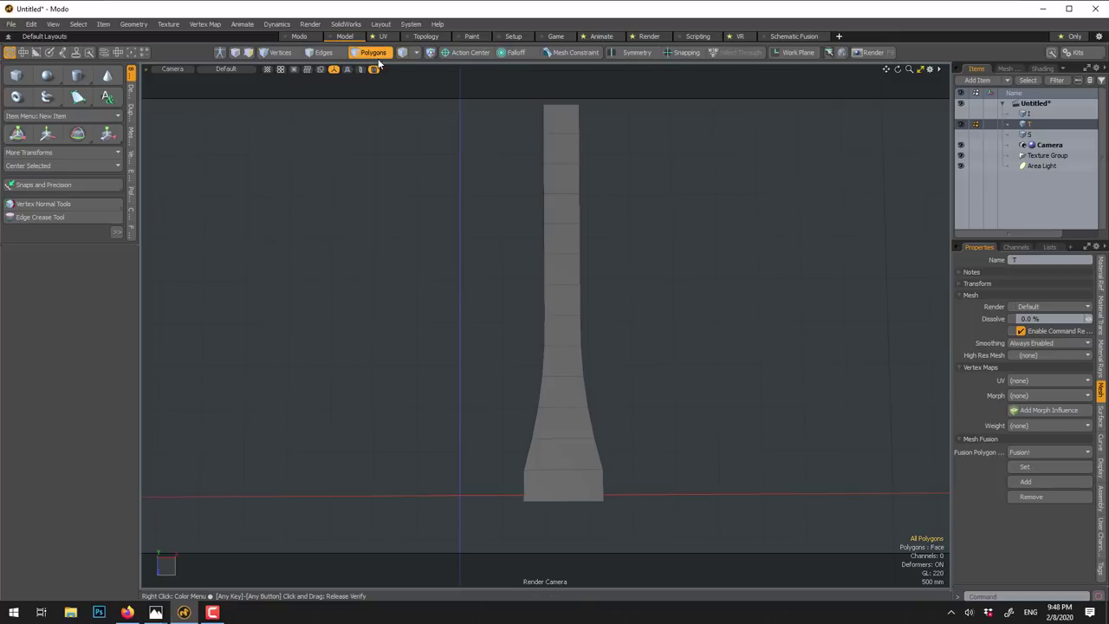
alt+drag(574, 273, 486, 188)
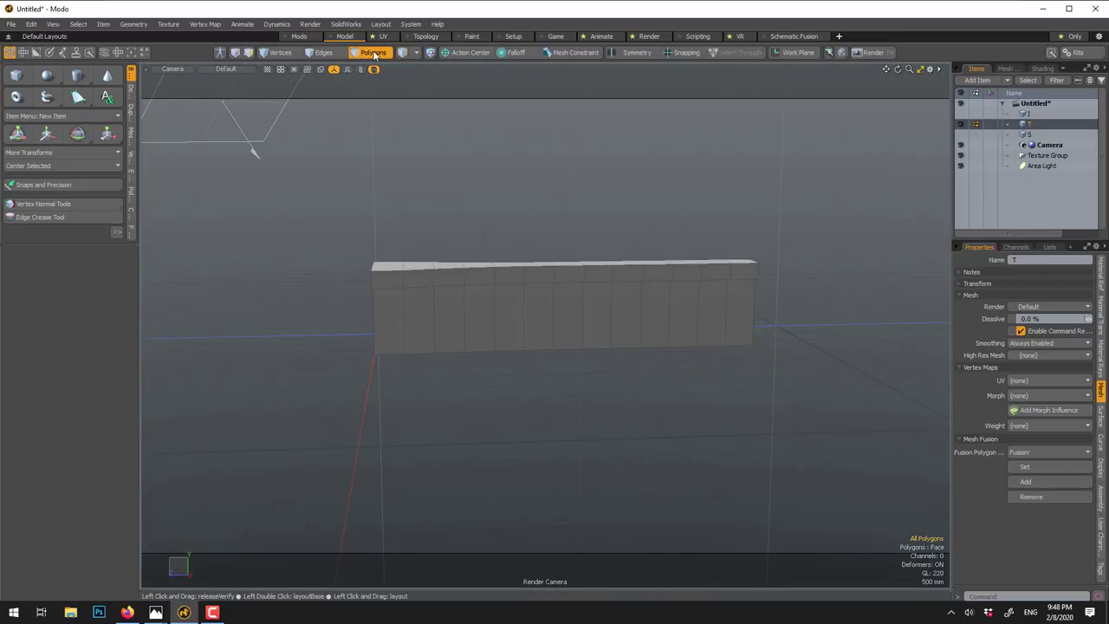
alt+drag(500, 206, 490, 196)
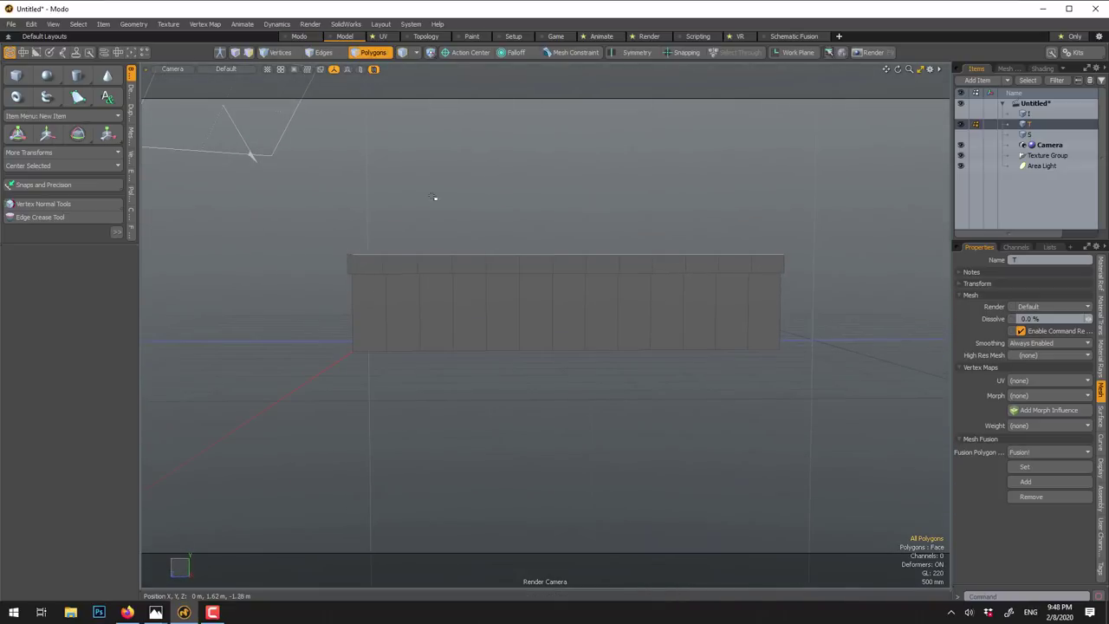
click(131, 99)
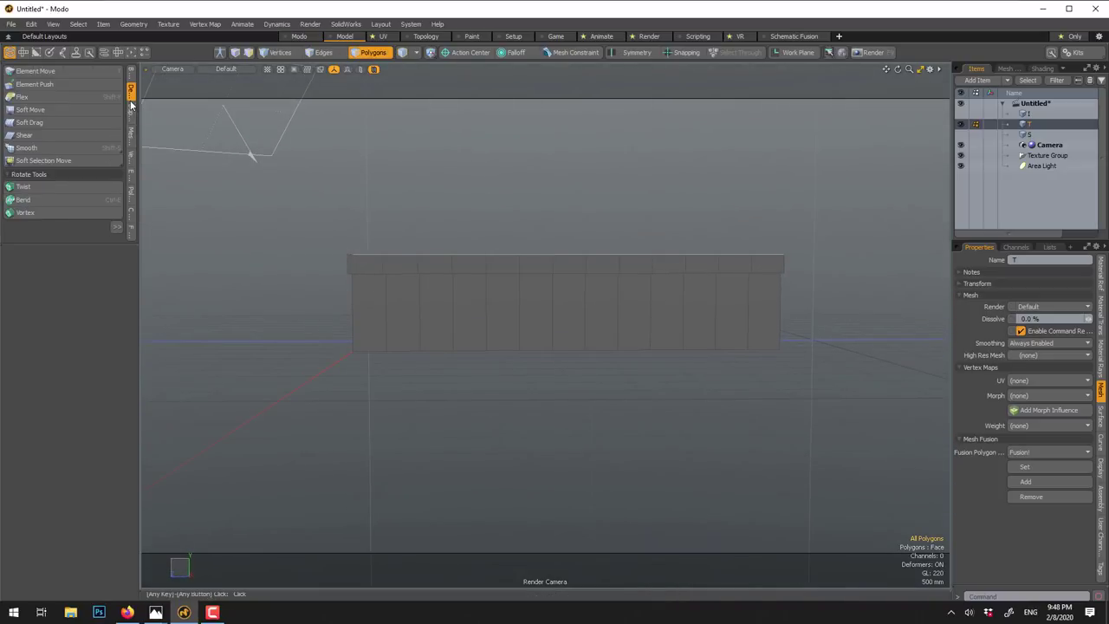
drag(72, 240, 83, 339)
click(22, 199)
click(662, 330)
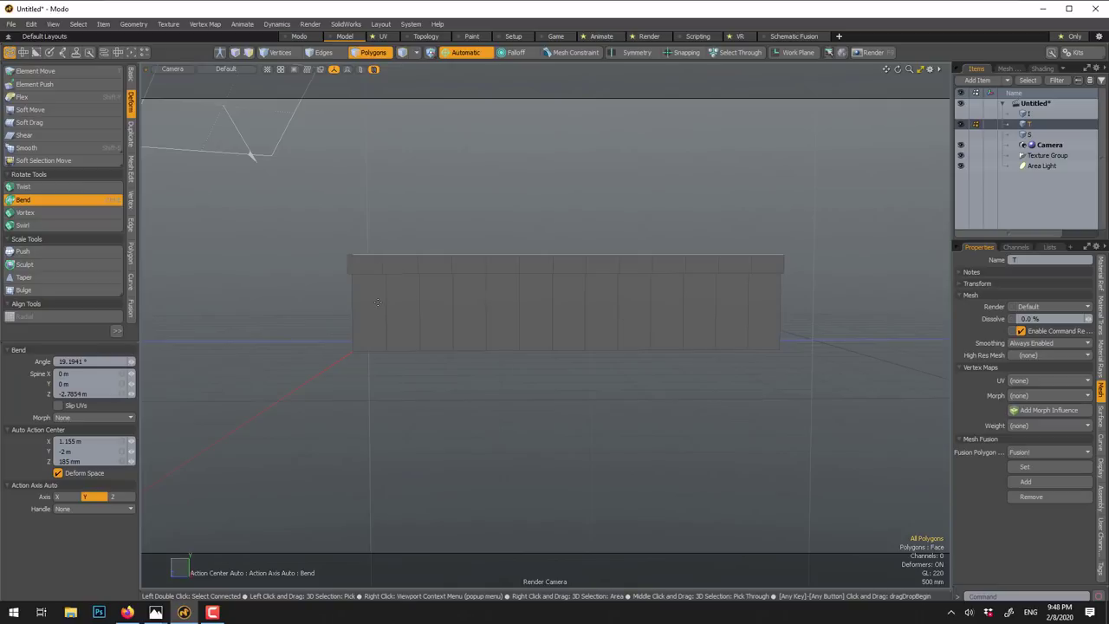
click(354, 302)
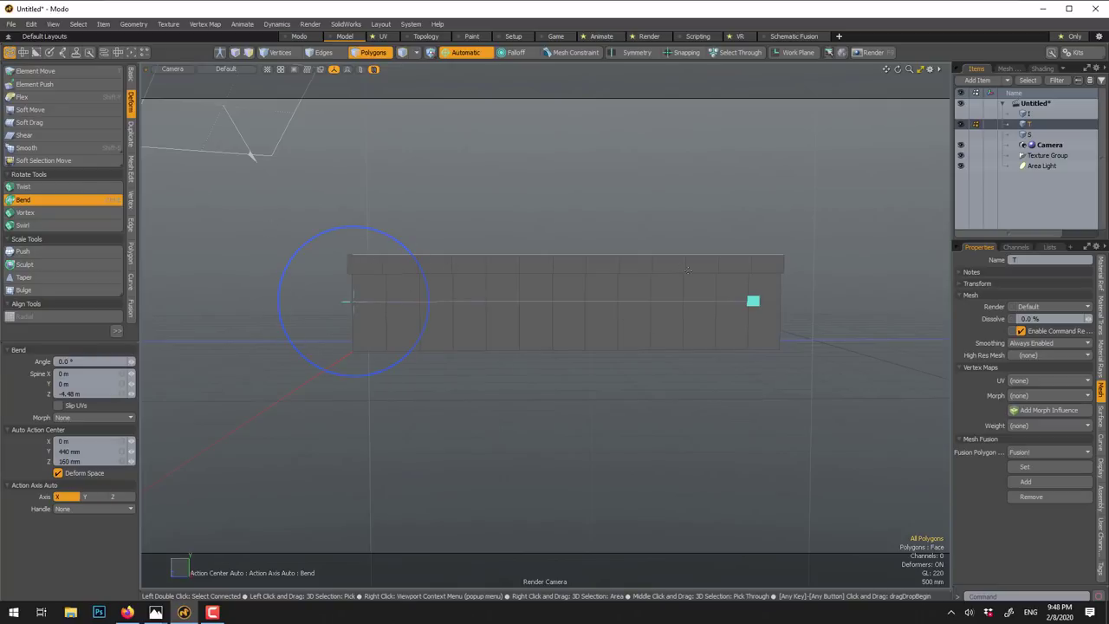
- Extend the bend spine to about -4.98 m in Z, past the T's back end, and bend the mesh by about -33°
drag(754, 306, 524, 301)
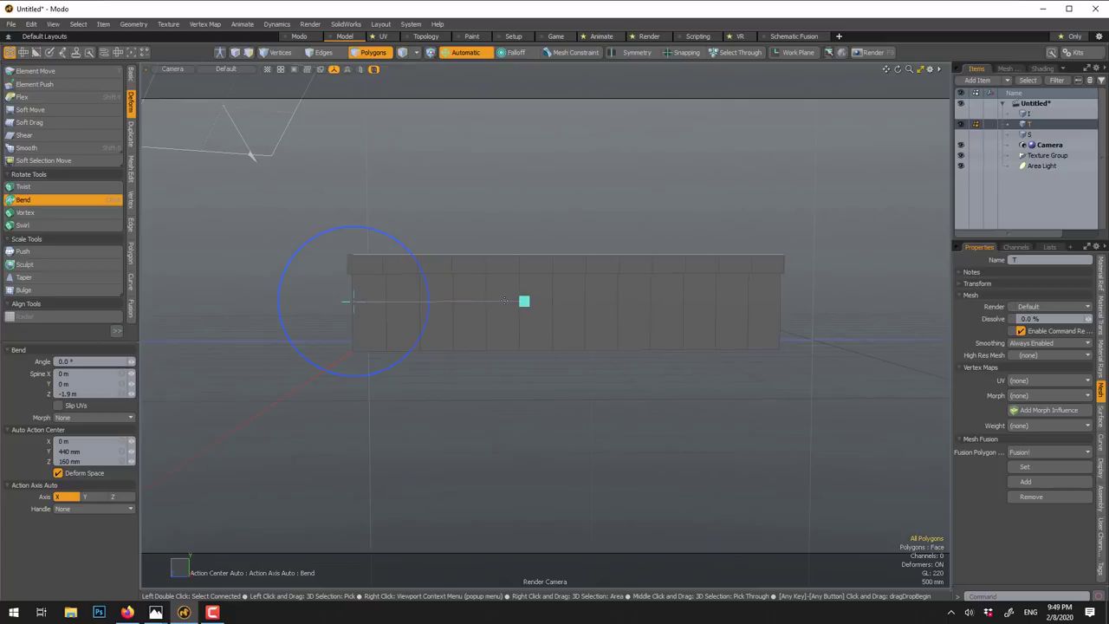
drag(524, 301, 798, 302)
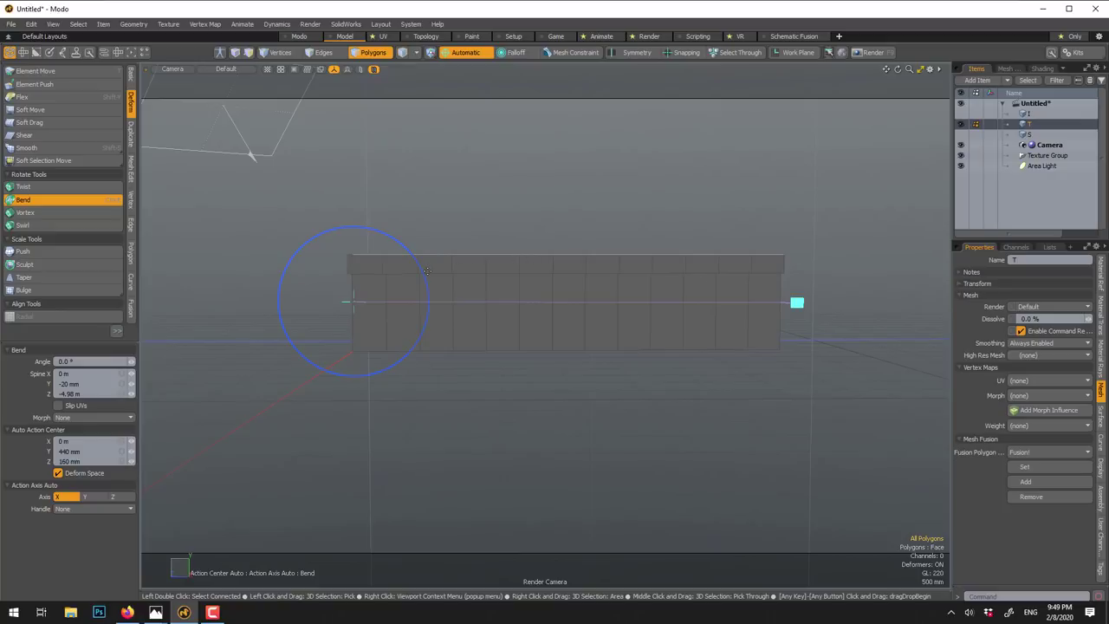
drag(426, 279, 406, 247)
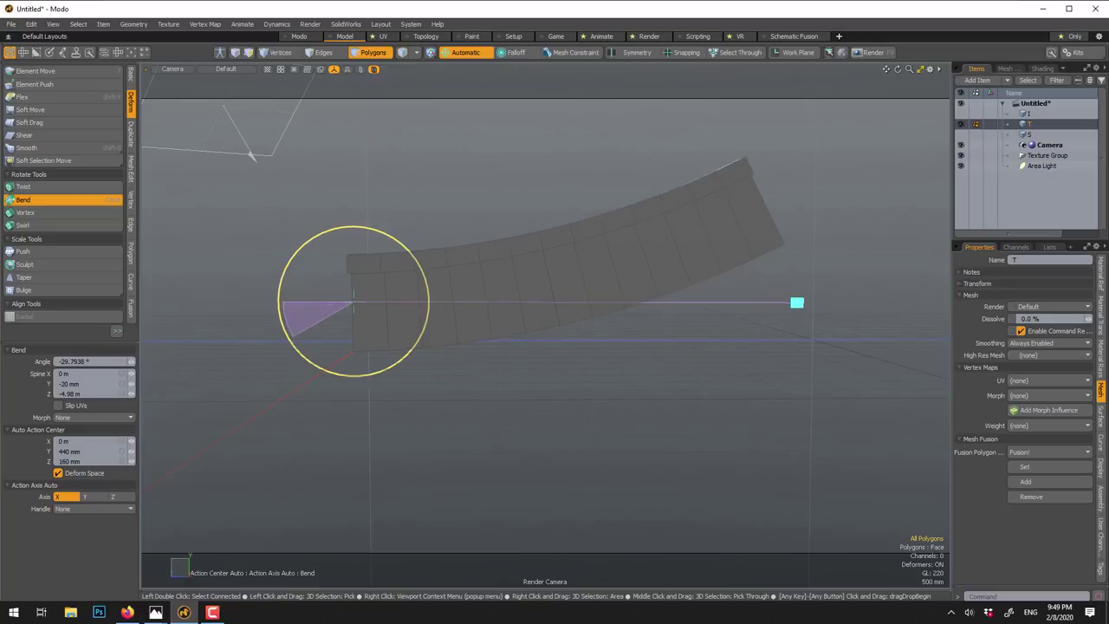
drag(427, 314, 425, 323)
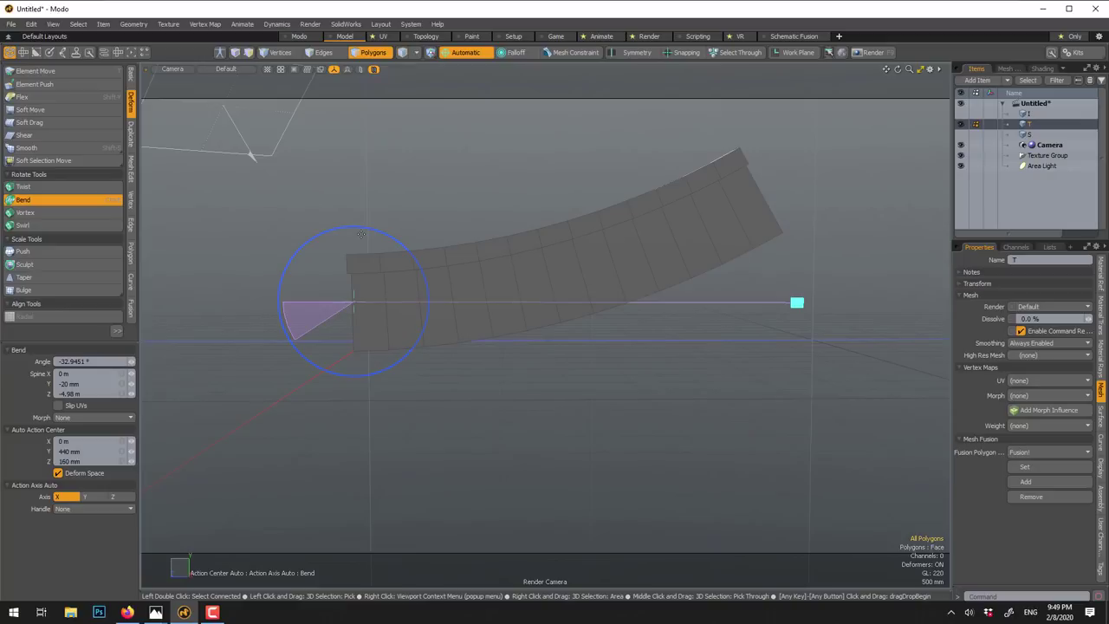
key(space)
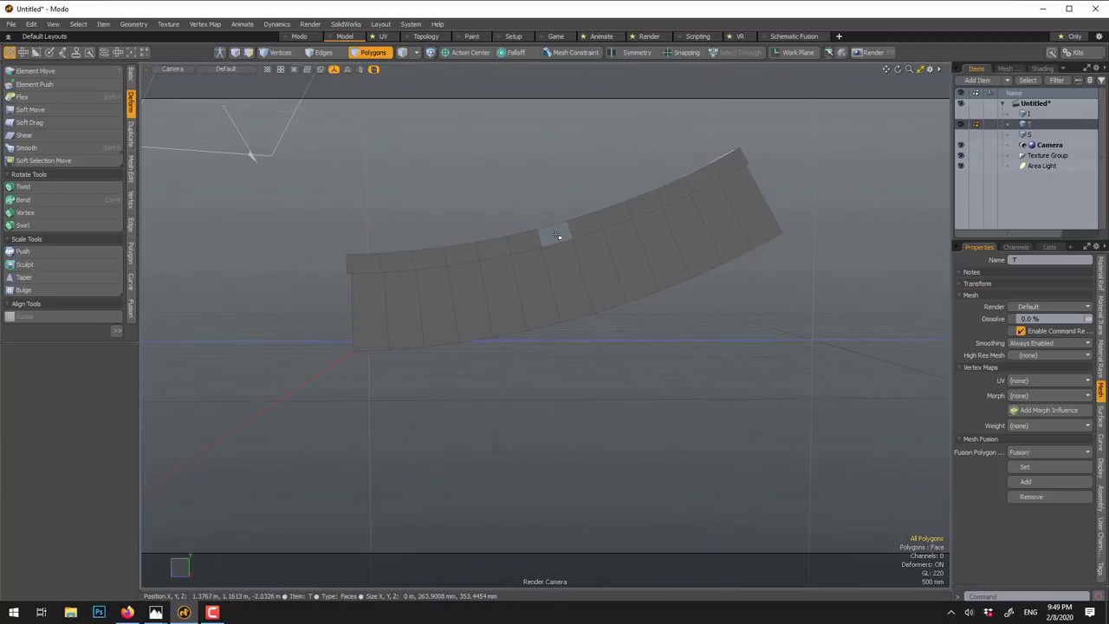
- Bend the rear half of the T back downward from its middle so the mesh forms an S-curve
key(ctrl+e)
drag(576, 278, 769, 196)
drag(607, 208, 650, 256)
drag(543, 210, 579, 205)
key(q)
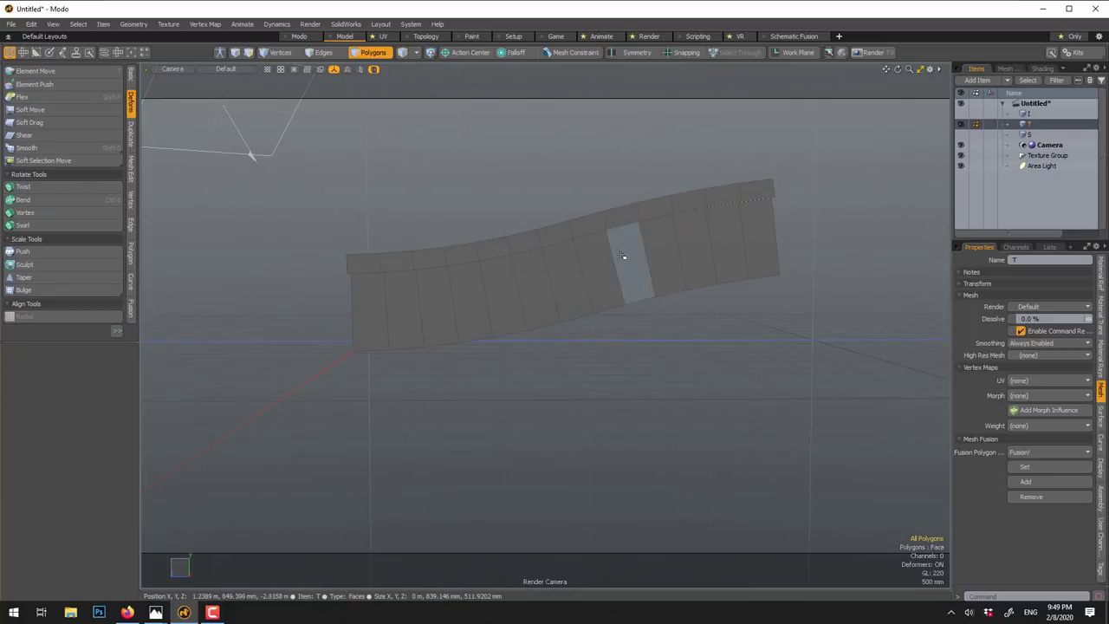
- Bevel the T's front face with a 20 mm inset and a small forward shift, and clear the selection
click(382, 53)
alt+drag(440, 162, 572, 346)
click(374, 53)
click(460, 329)
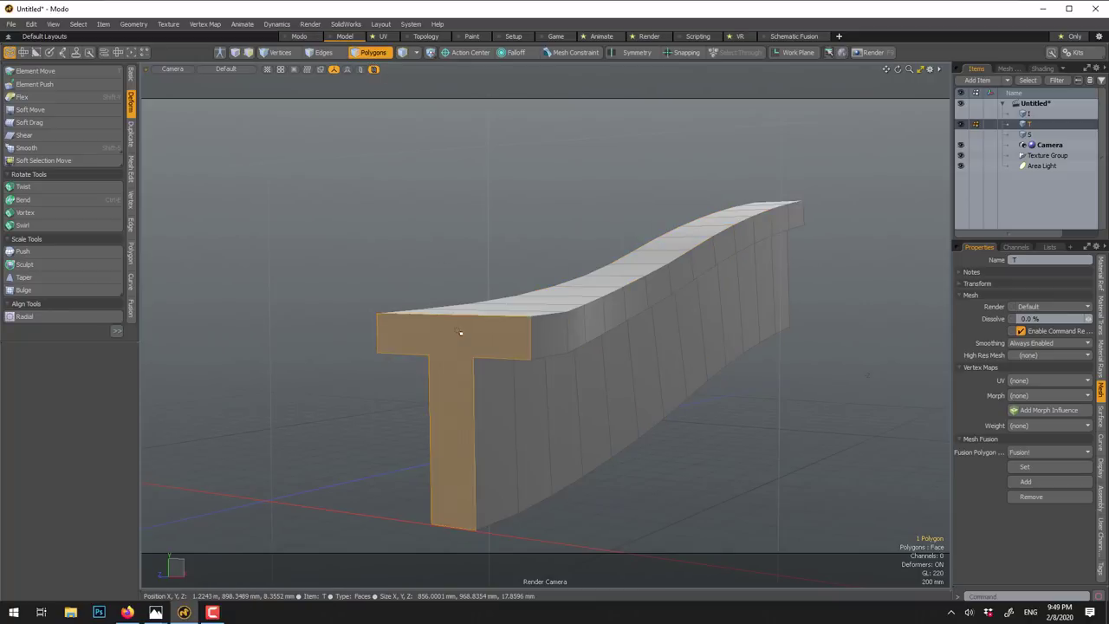
key(b)
drag(604, 435, 602, 433)
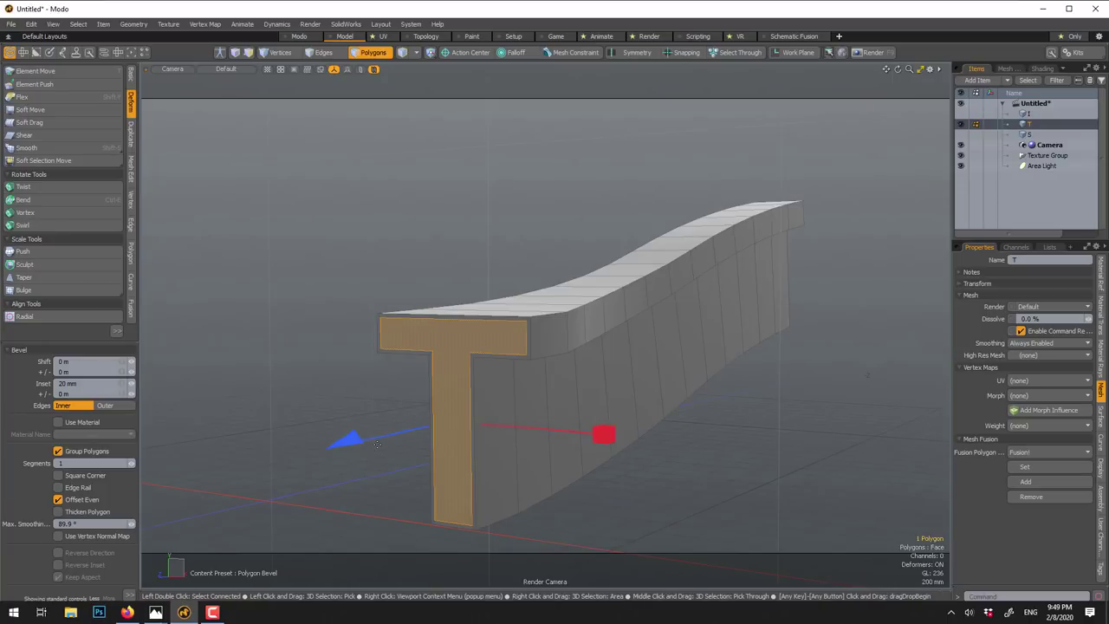
drag(356, 446, 340, 443)
key(space)
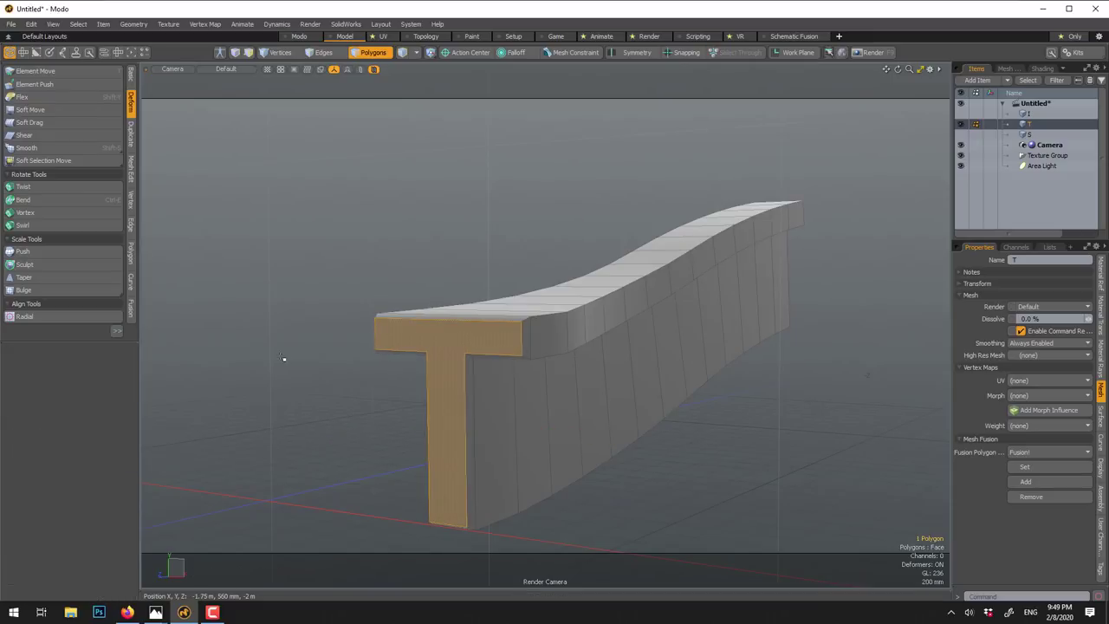
click(285, 360)
- Edge Slice a roughly horizontal cut across the front of the T's stem in its lower half, continuing over the side bevels
scroll(394, 423, up, 2)
alt+shift+drag(416, 431, 347, 260)
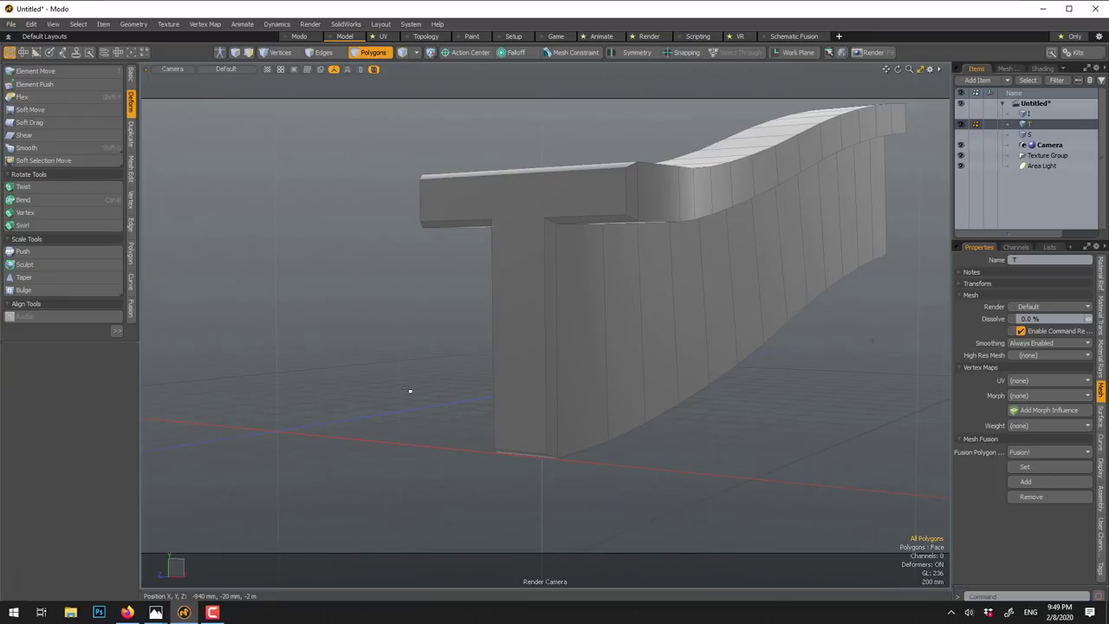
key(c)
scroll(511, 428, up, 1)
alt+drag(396, 389, 610, 372)
key(ctrl+z)
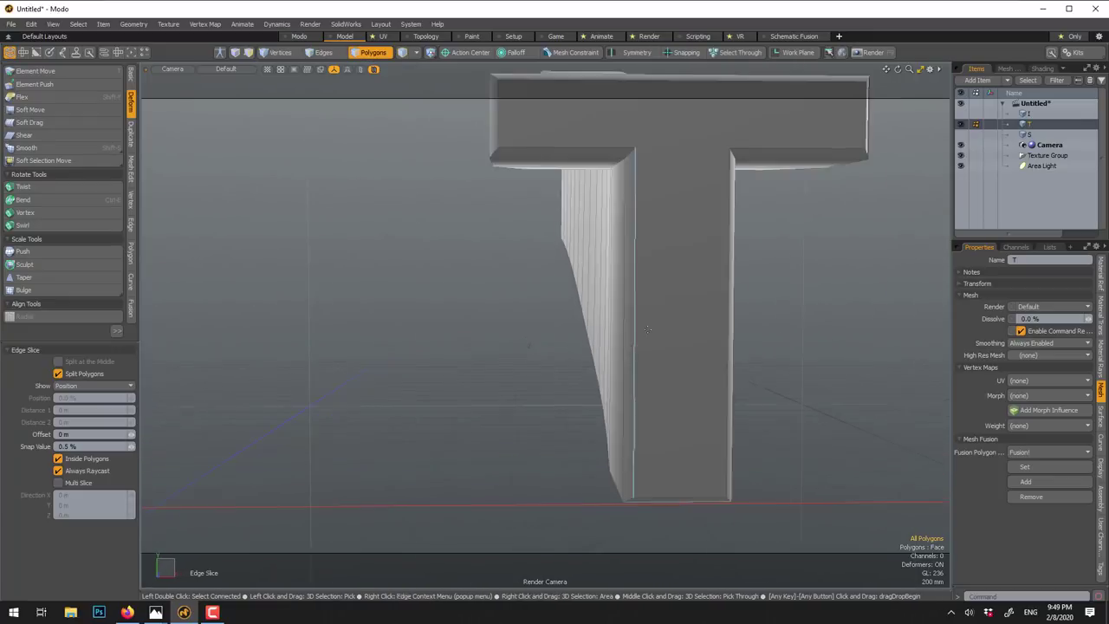
key(ctrl+z)
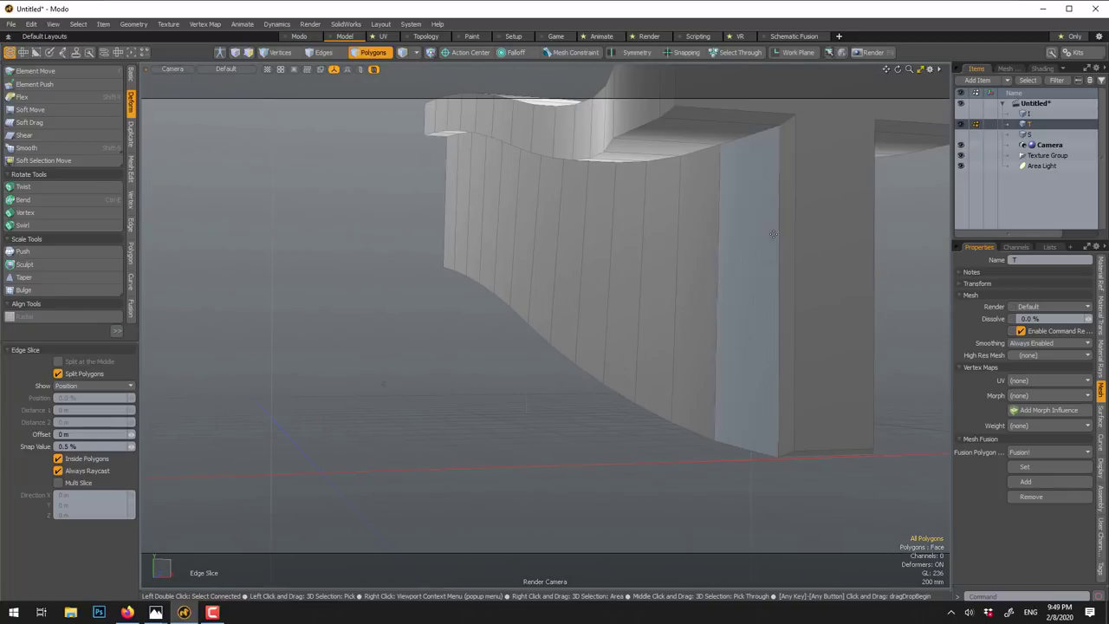
scroll(771, 240, up, 3)
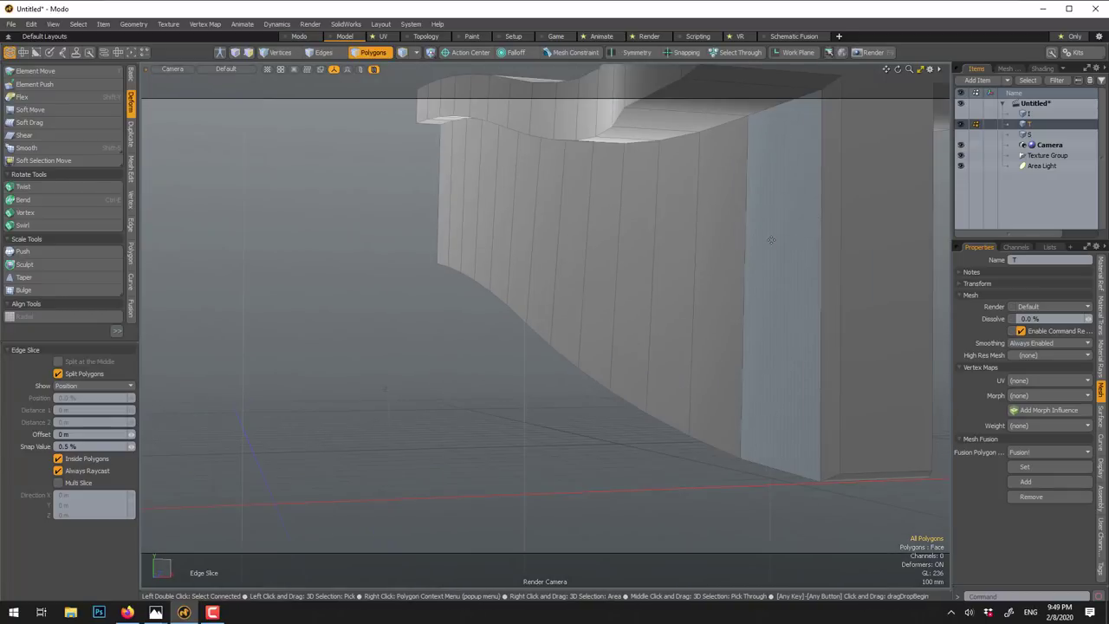
alt+drag(734, 235, 370, 341)
click(333, 338)
click(350, 345)
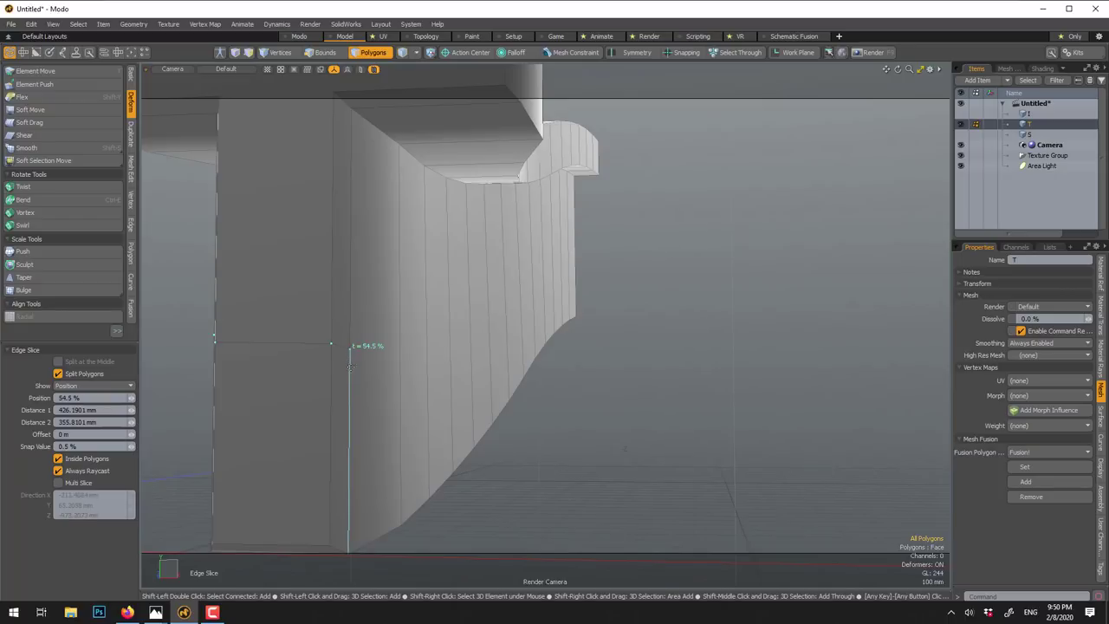
- Slice a second, slanted cut across the stem's front and side bevels just below the first one
shift+click(351, 370)
click(331, 376)
alt+drag(318, 371, 383, 374)
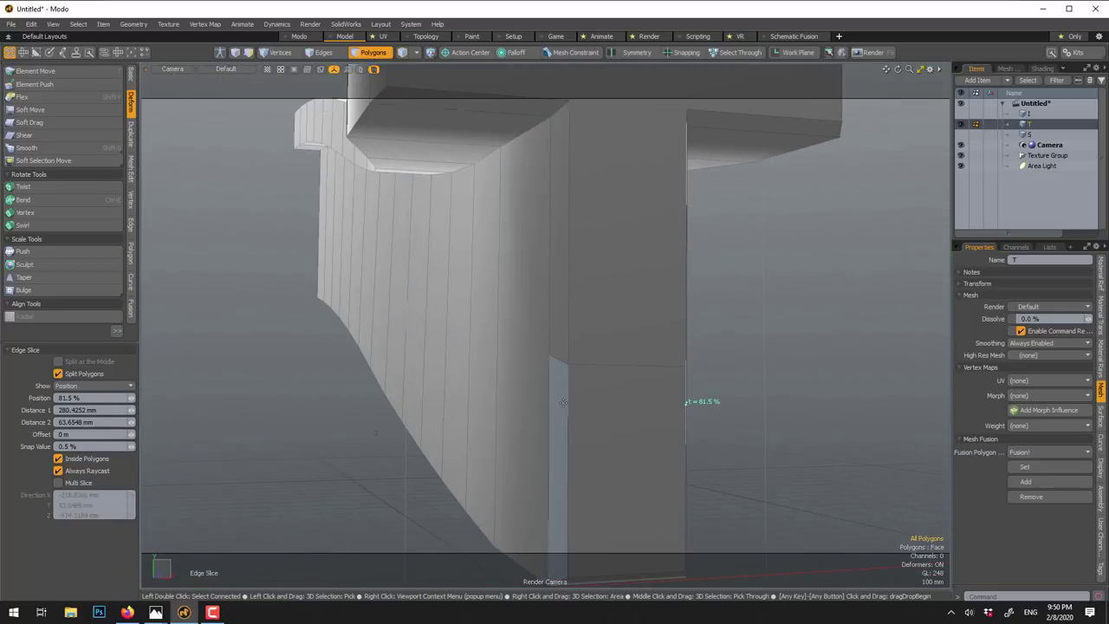
drag(569, 408, 548, 425)
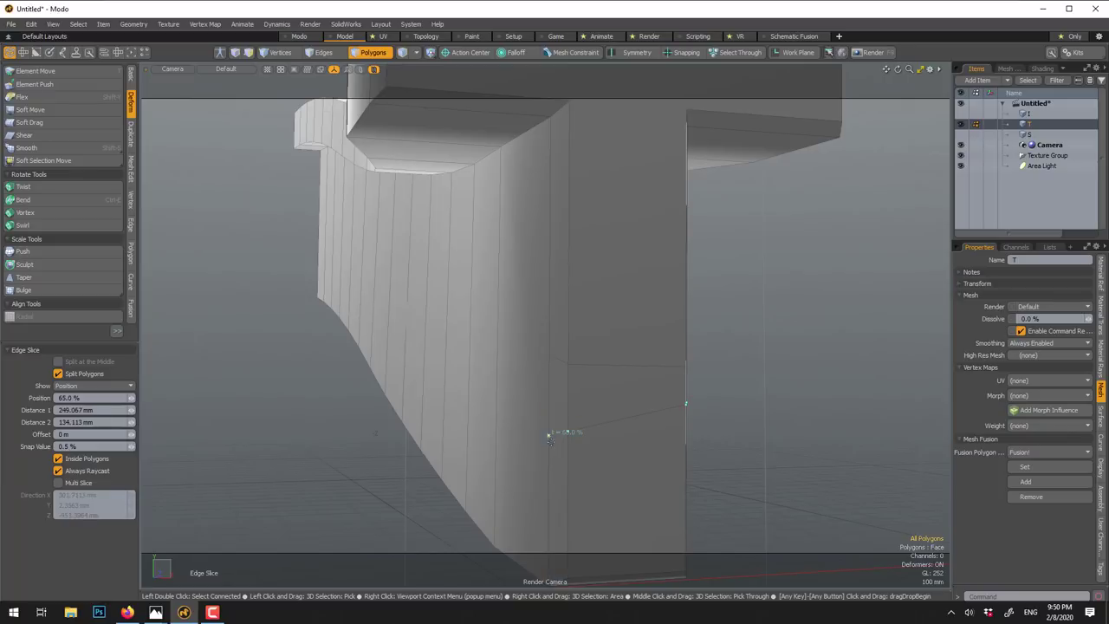
- Slice a third, slanted cut across the lower stem front and its bevels, closer to the base
shift+click(549, 477)
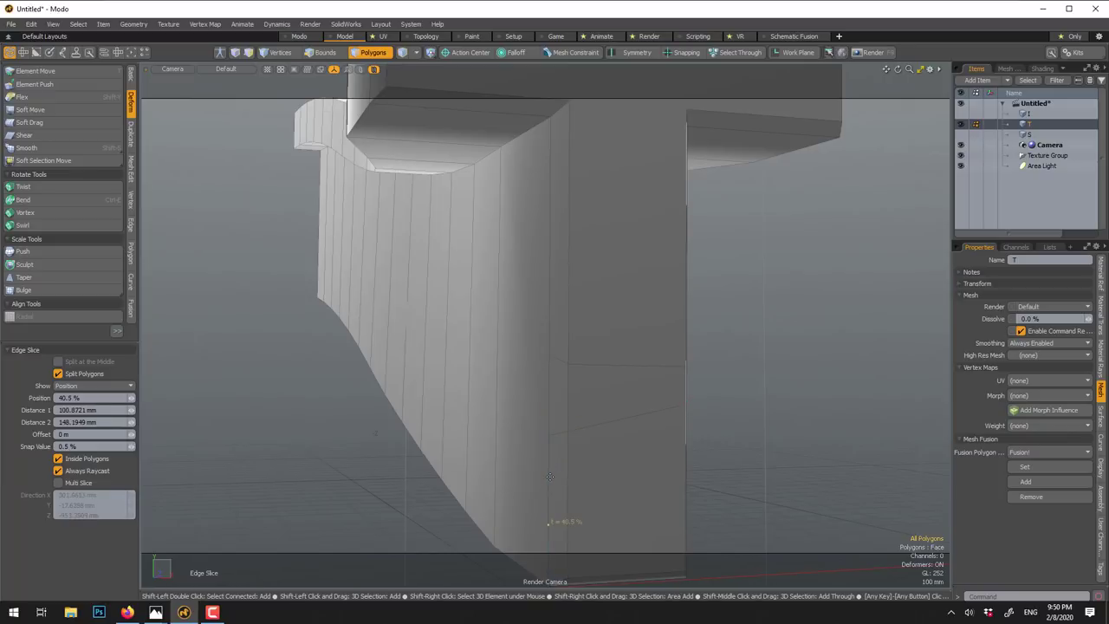
click(567, 531)
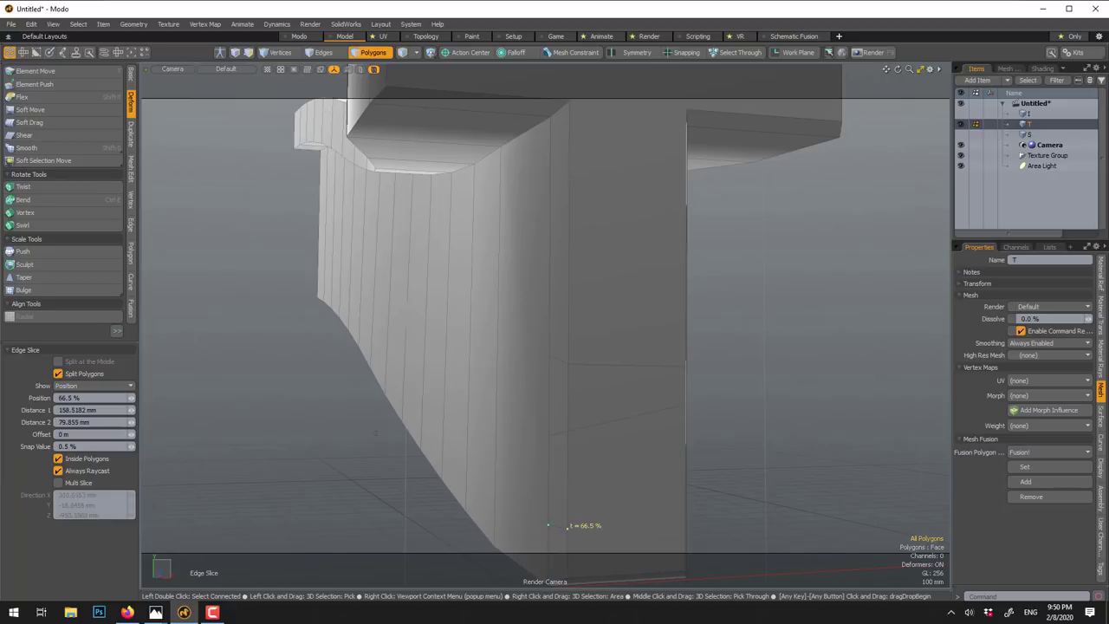
mouse_move(567, 537)
mouse_down()
mouse_move(568, 506)
mouse_move(567, 518)
mouse_up()
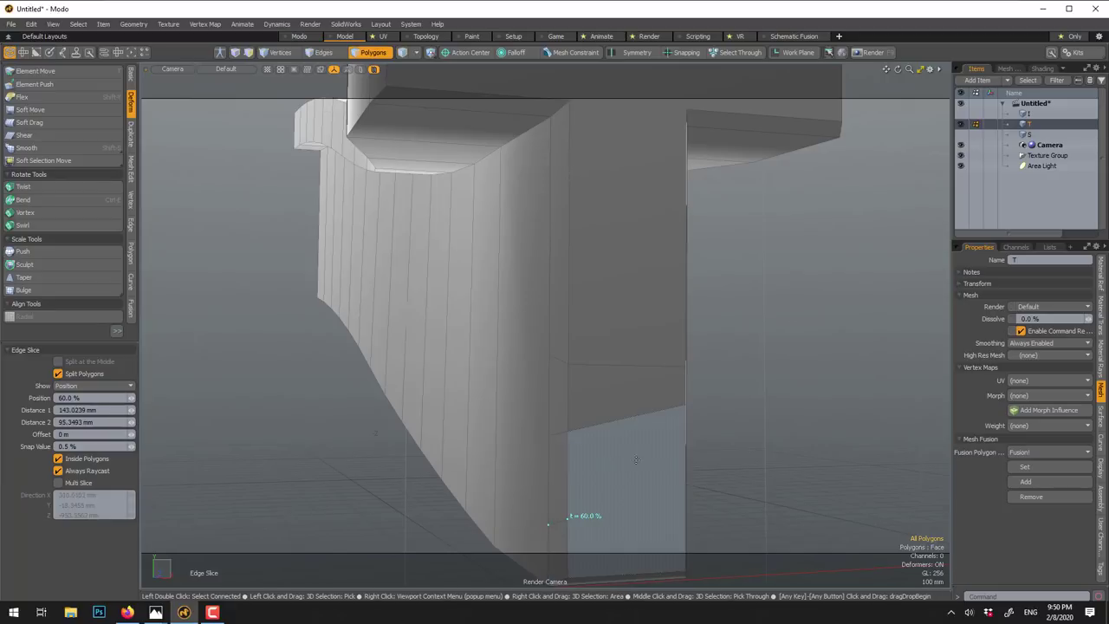
alt+drag(670, 471, 419, 389)
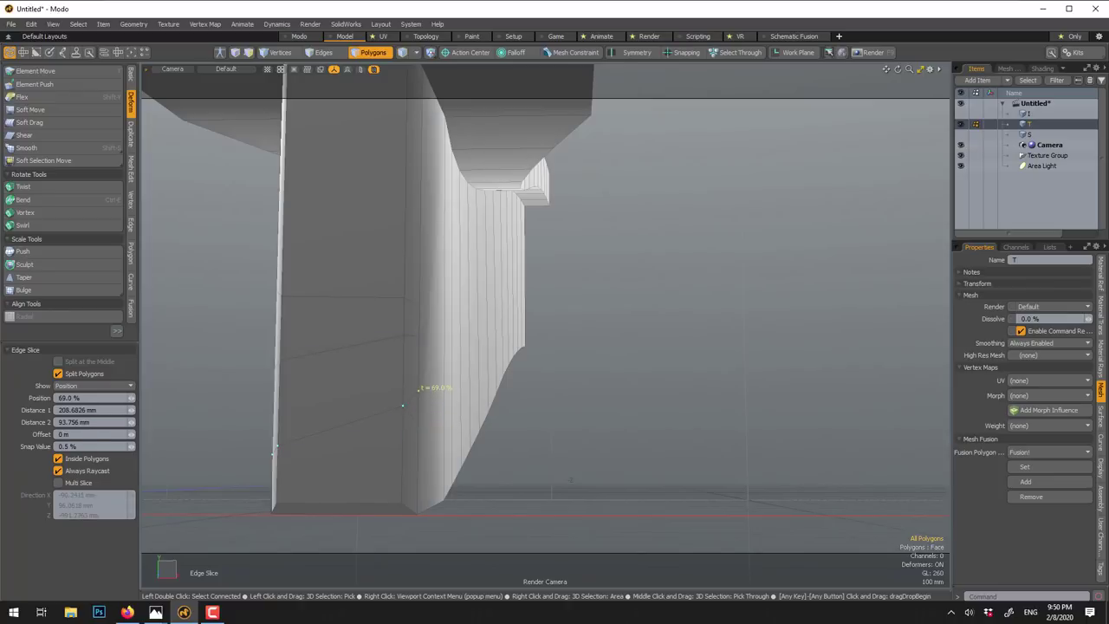
- Outline a chipped notch by slicing from the first cut's left end to 30% along the second cut and 70% along the third
shift+click(282, 294)
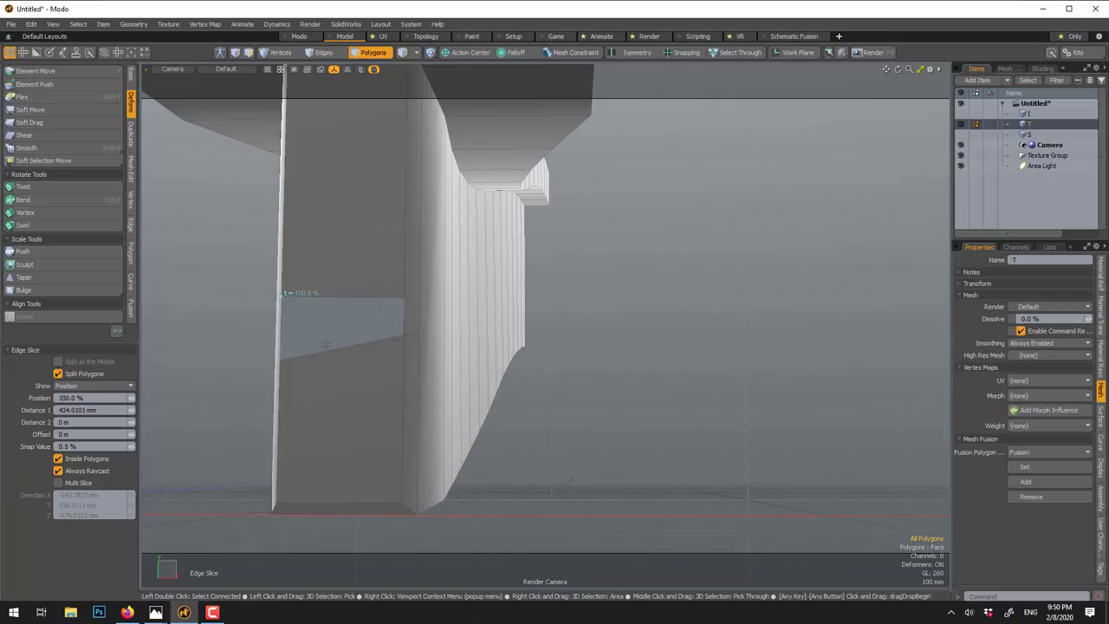
drag(287, 358, 333, 348)
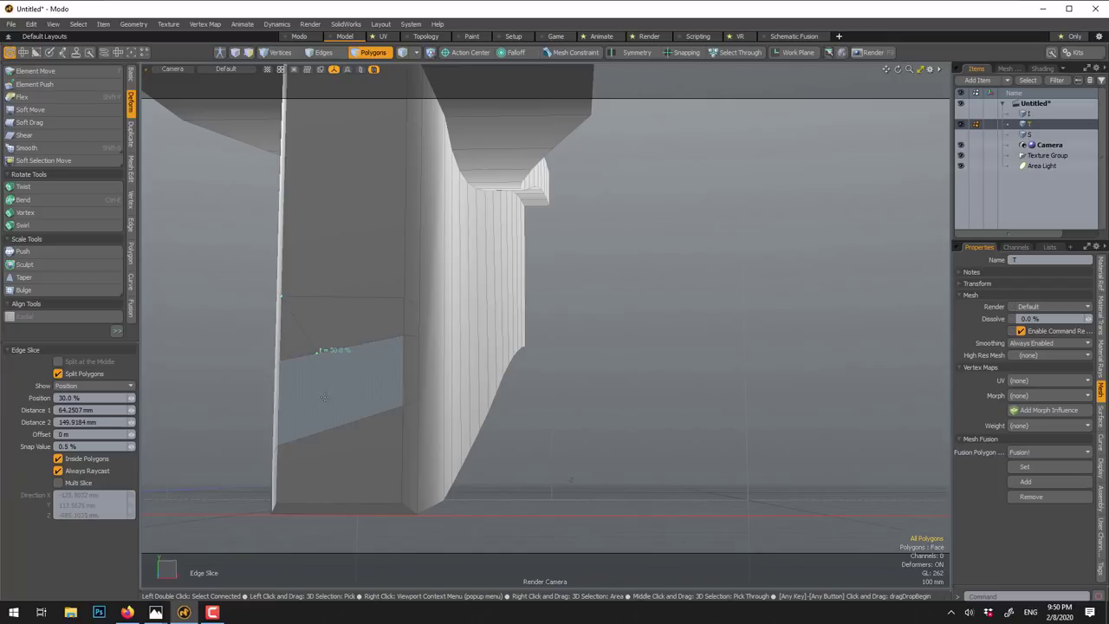
drag(295, 438, 316, 432)
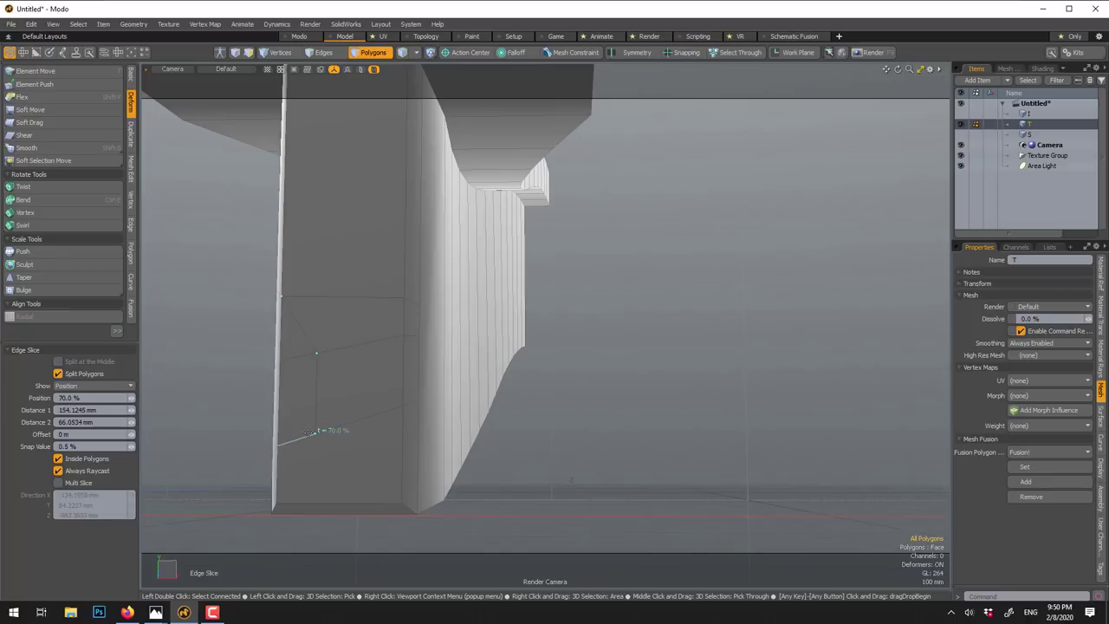
key(q)
- Select all front face and bevel polygons of the T, leaving out the notch polygons on the stem's left side
scroll(395, 232, down, 3)
alt+drag(494, 192, 463, 208)
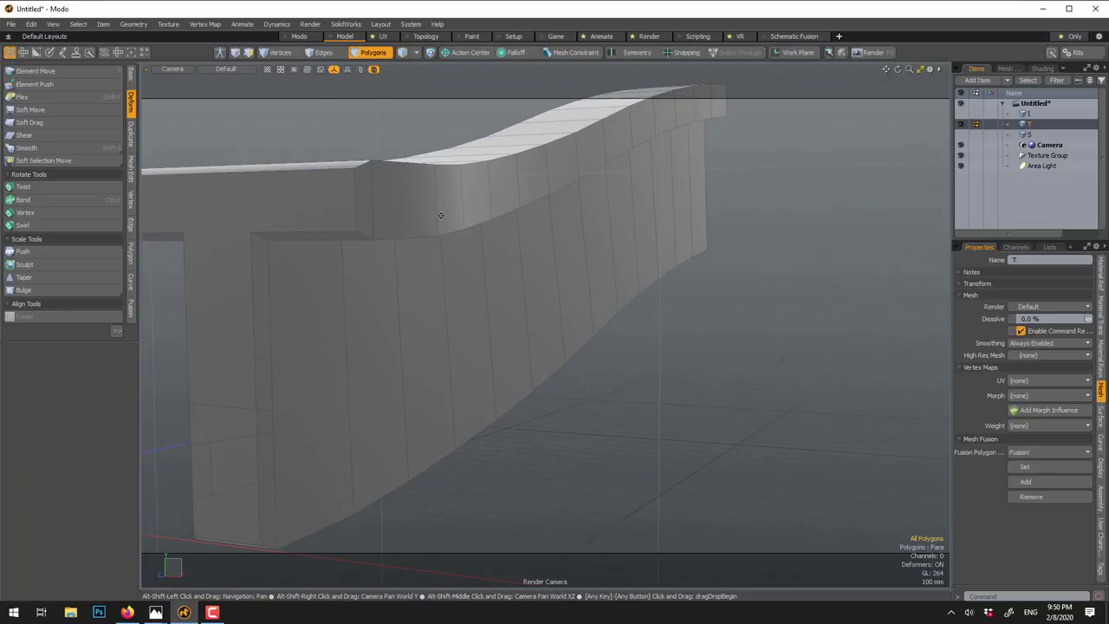
click(465, 206)
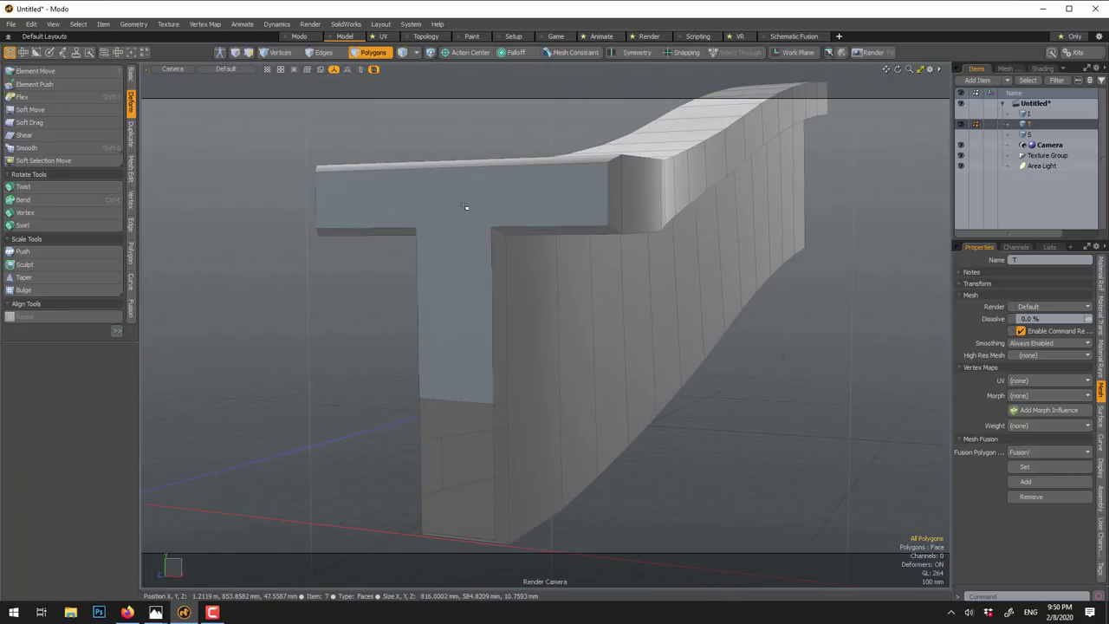
shift+drag(471, 395, 454, 509)
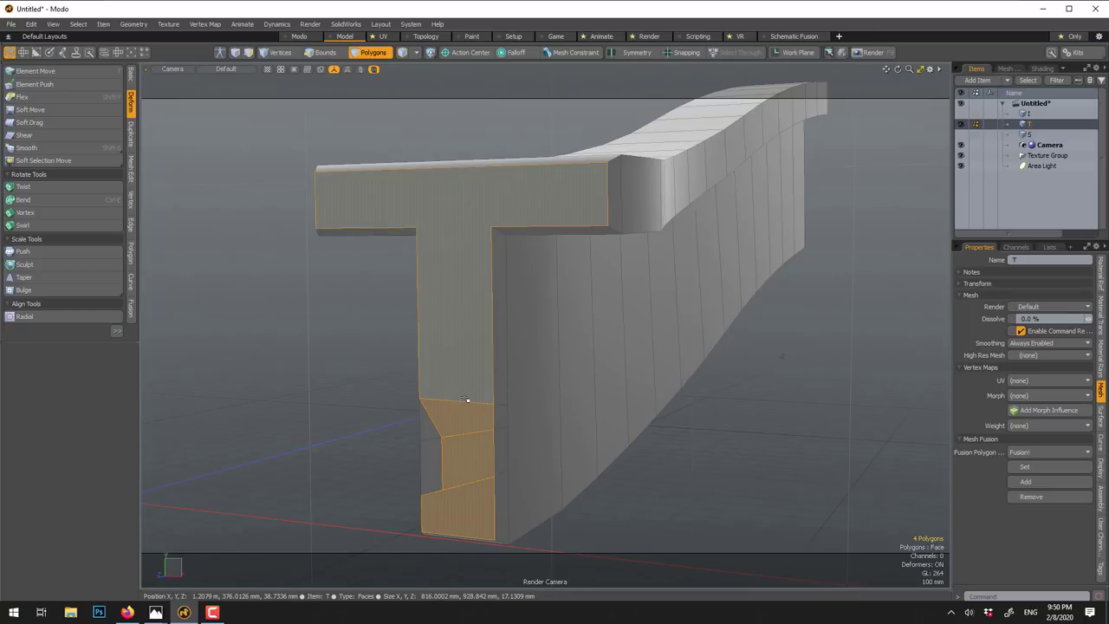
key(l)
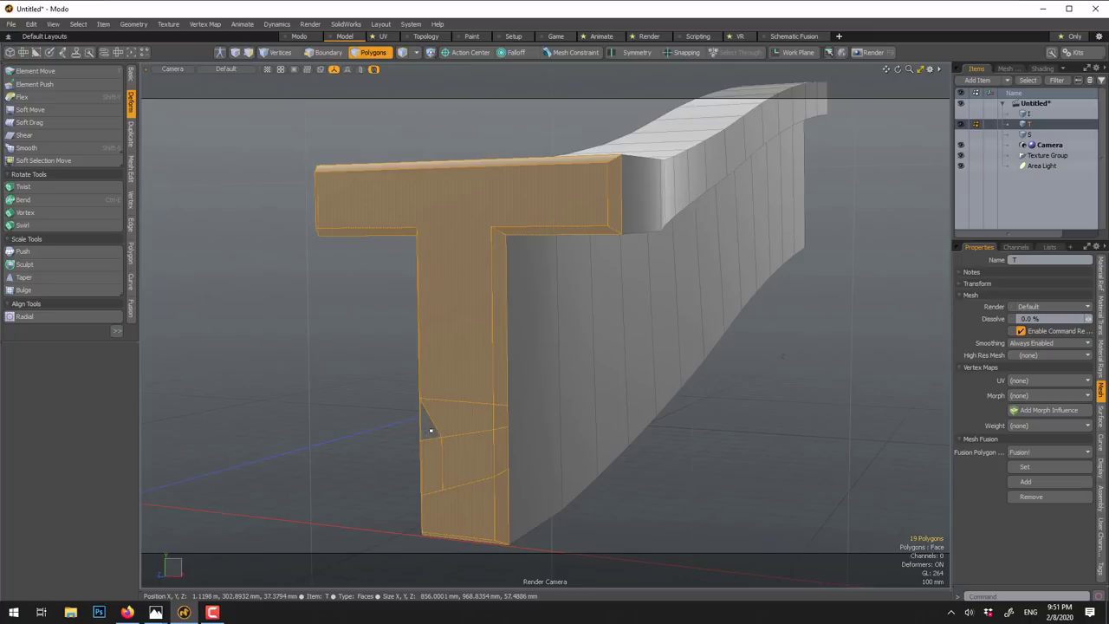
ctrl+drag(431, 428, 426, 456)
alt+drag(349, 425, 520, 441)
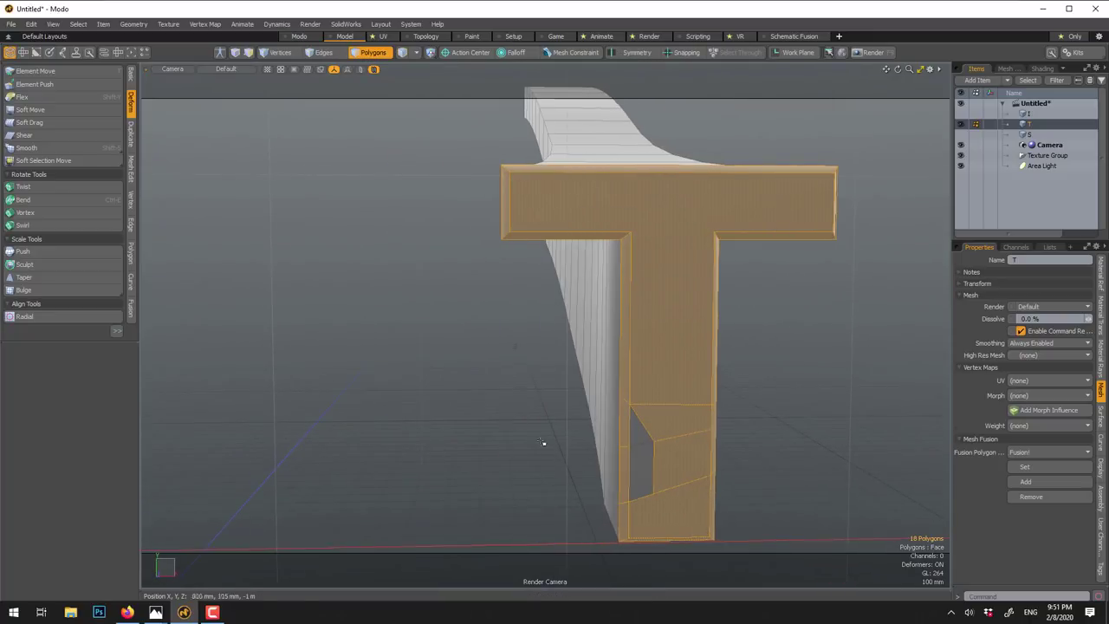
ctrl+drag(624, 446, 626, 501)
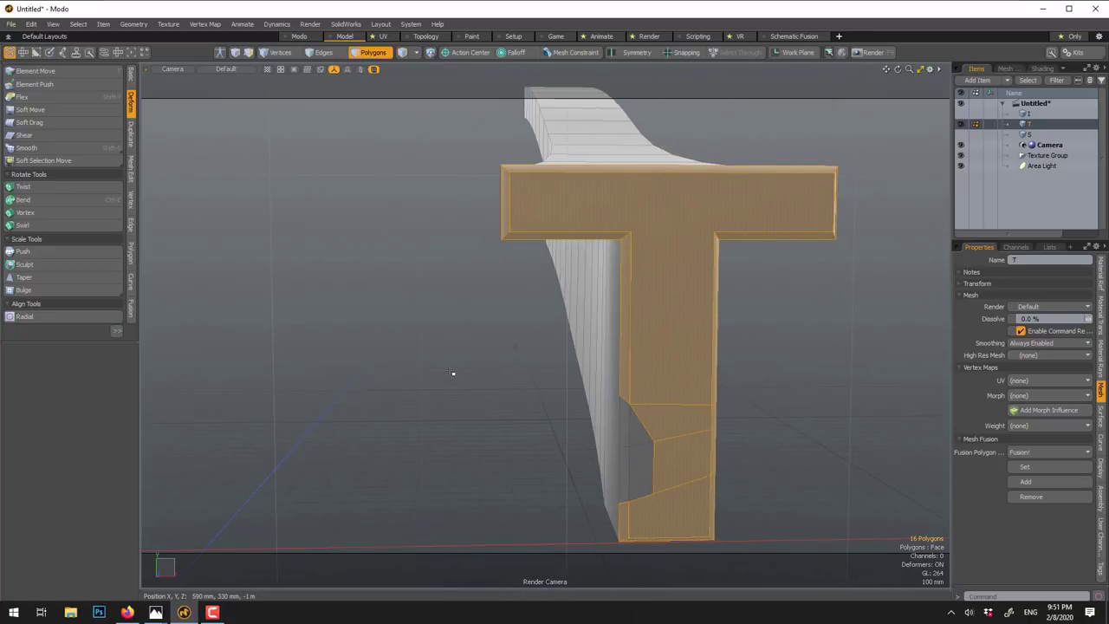
- Assign a new material P_T in yellow (0.88, 0.97, 0.28) to the selected front polygons
key(m)
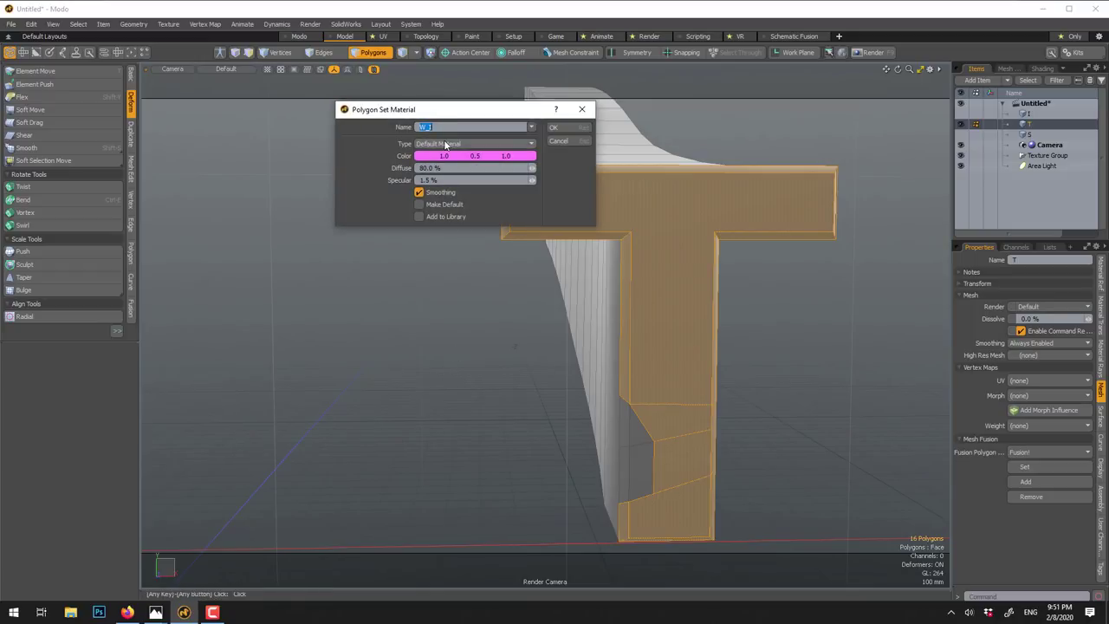
text(P_T)
click(474, 156)
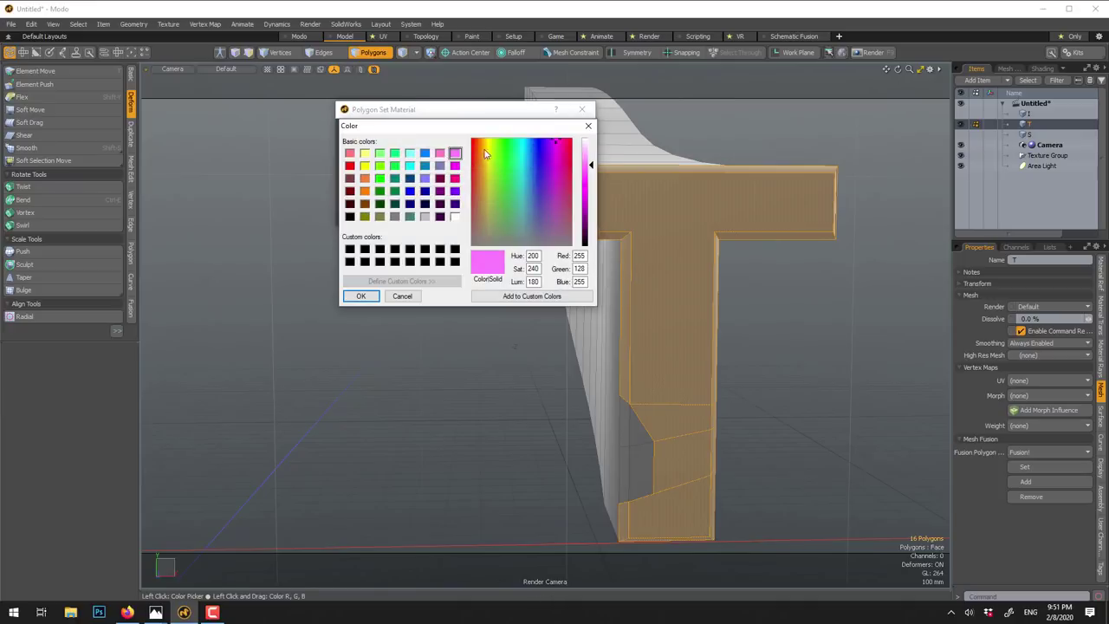
click(365, 165)
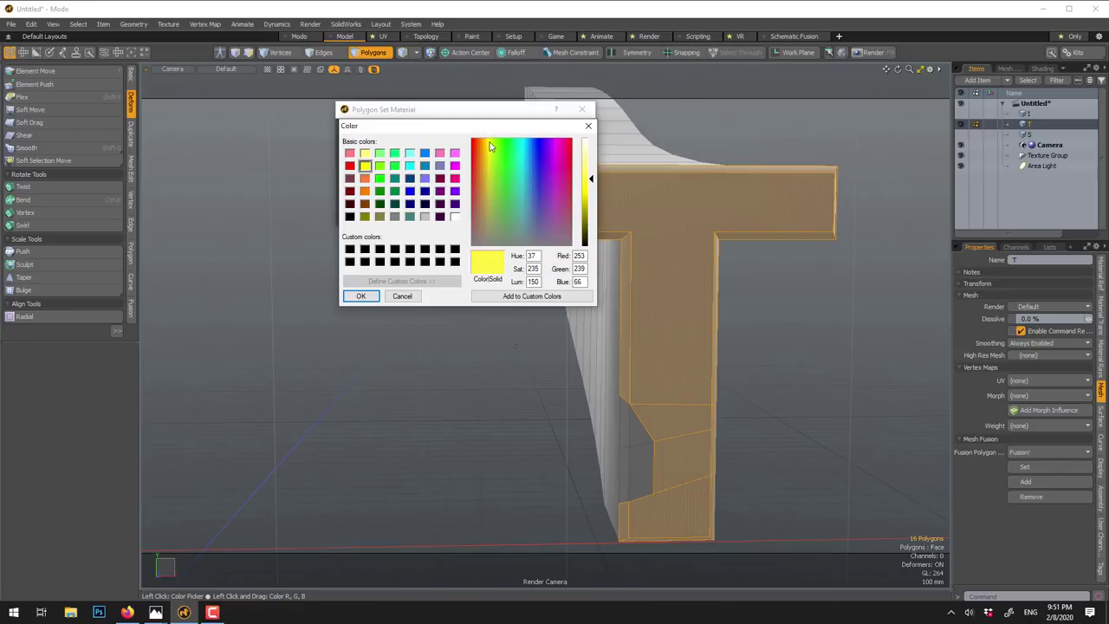
drag(494, 152, 491, 153)
click(363, 295)
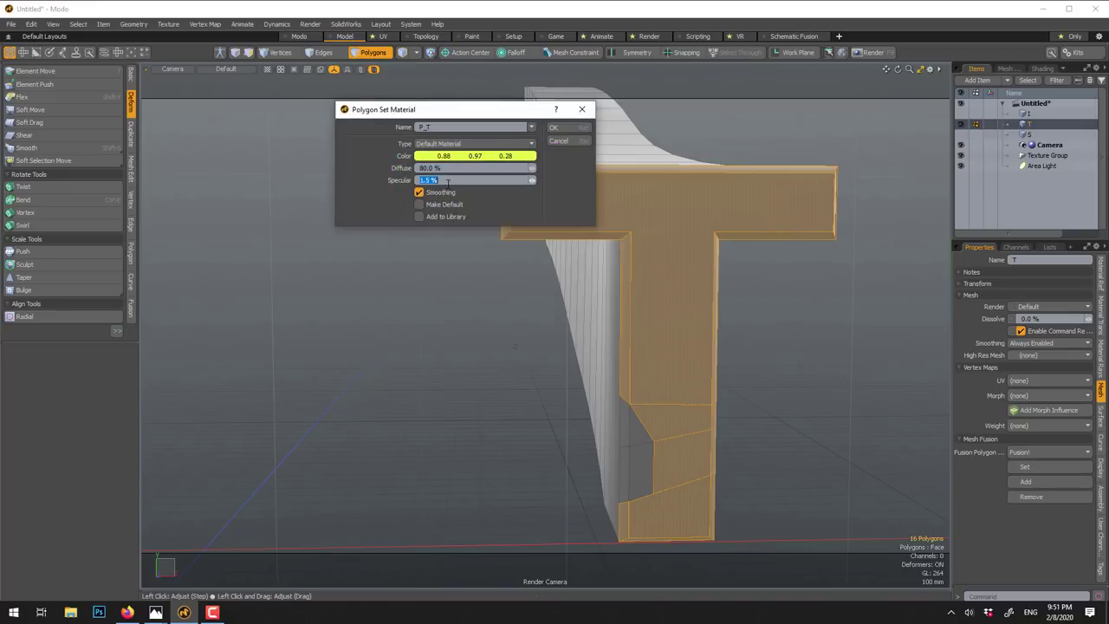
click(557, 128)
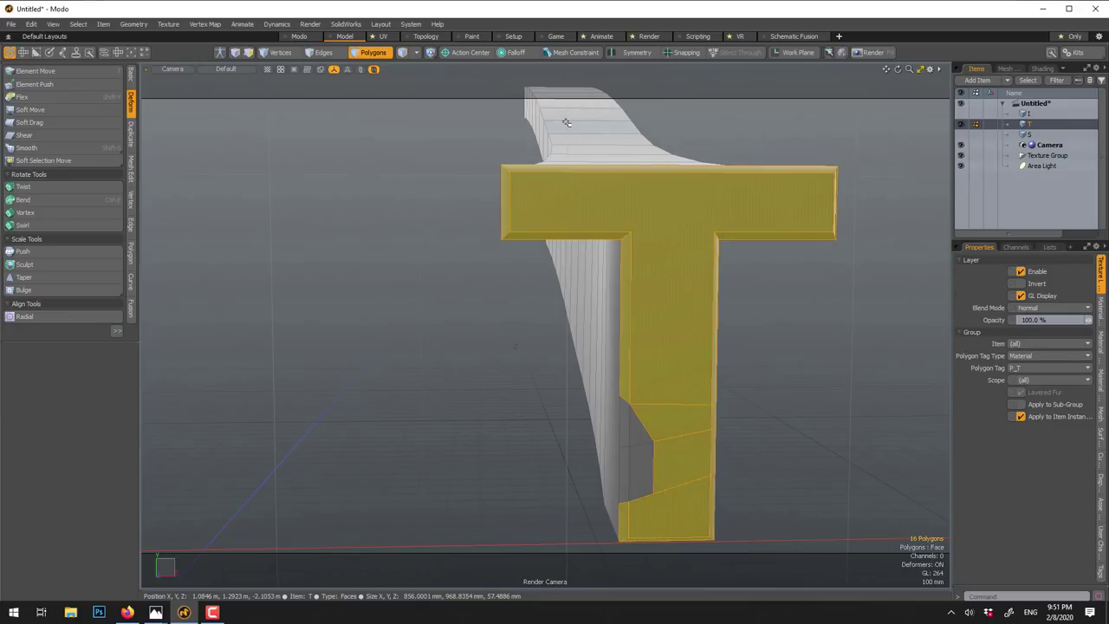
- Set the P_T material's clearcoat amount to 90% and give it a rounded edge width
click(1043, 68)
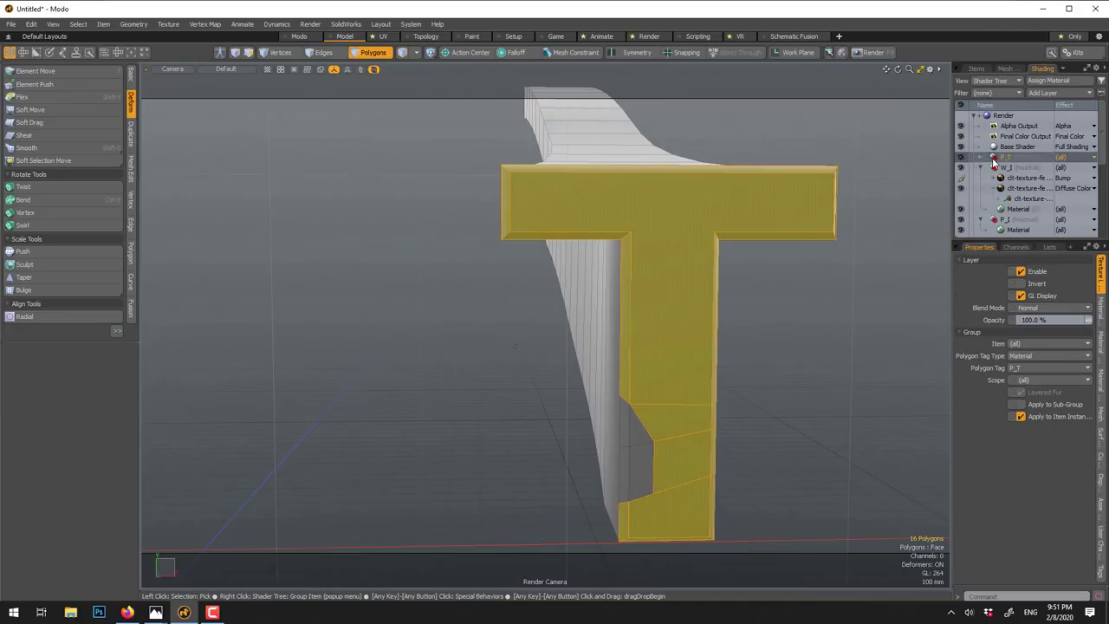
click(982, 158)
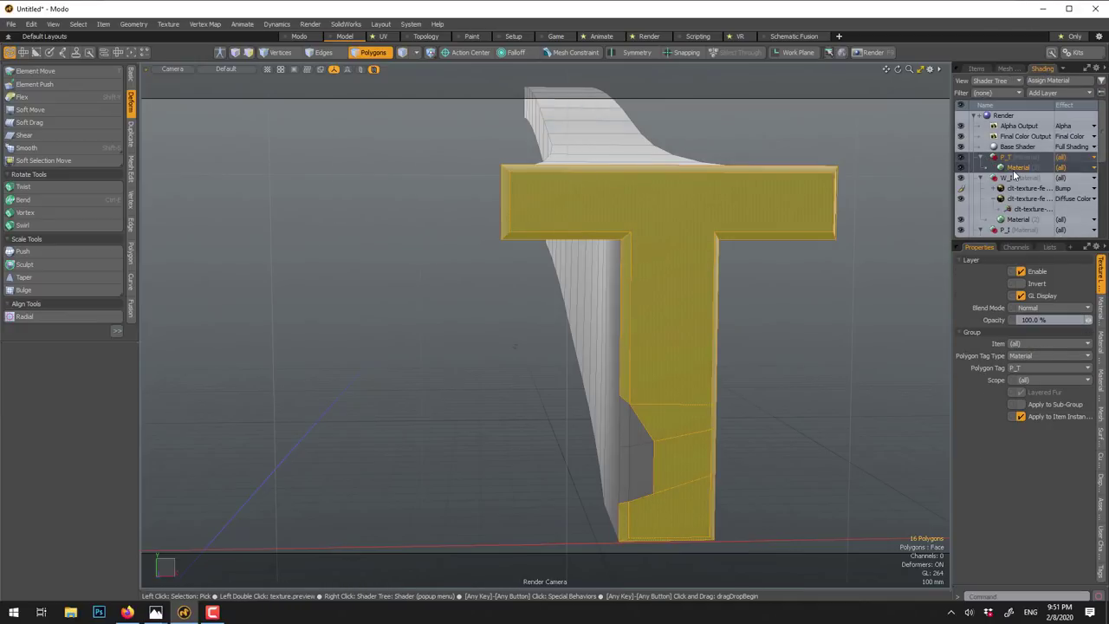
click(1016, 168)
click(1029, 433)
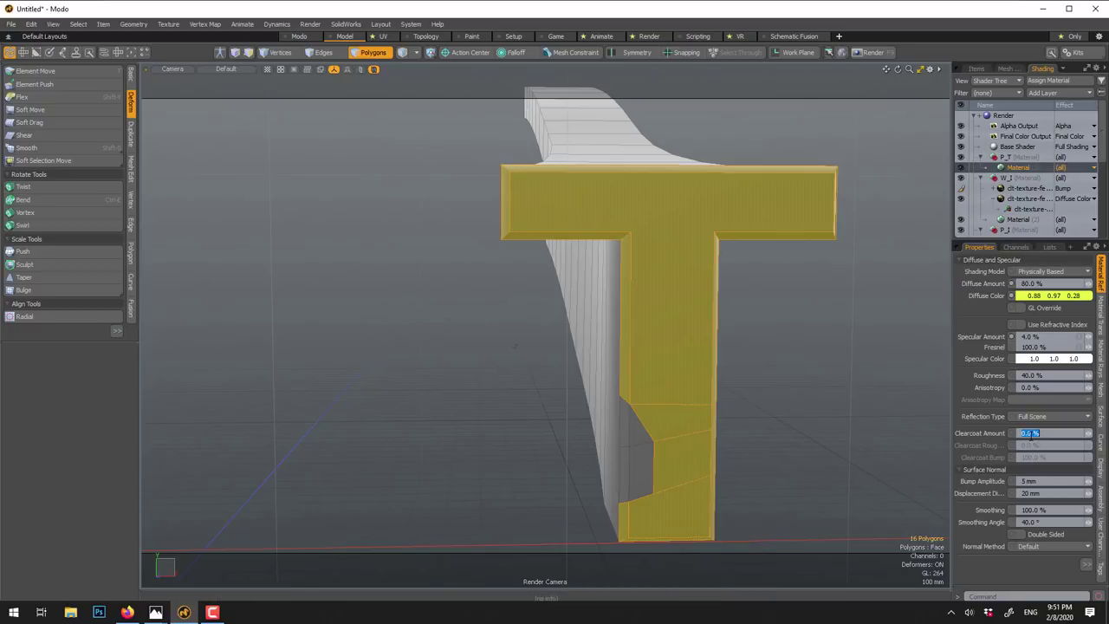
text(90)
key(Return)
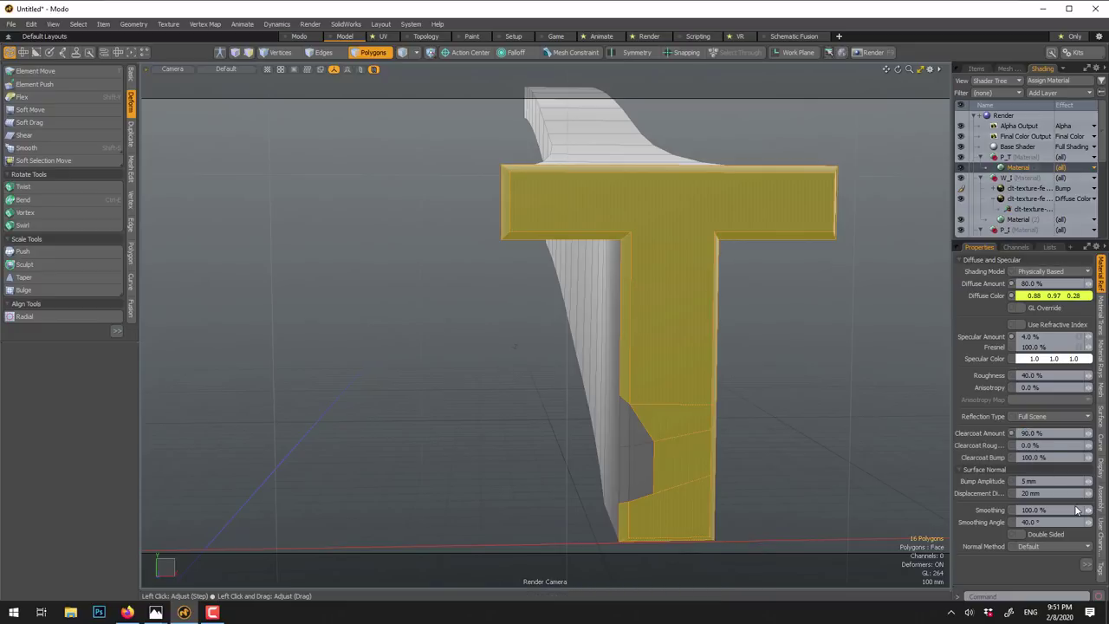
click(1088, 565)
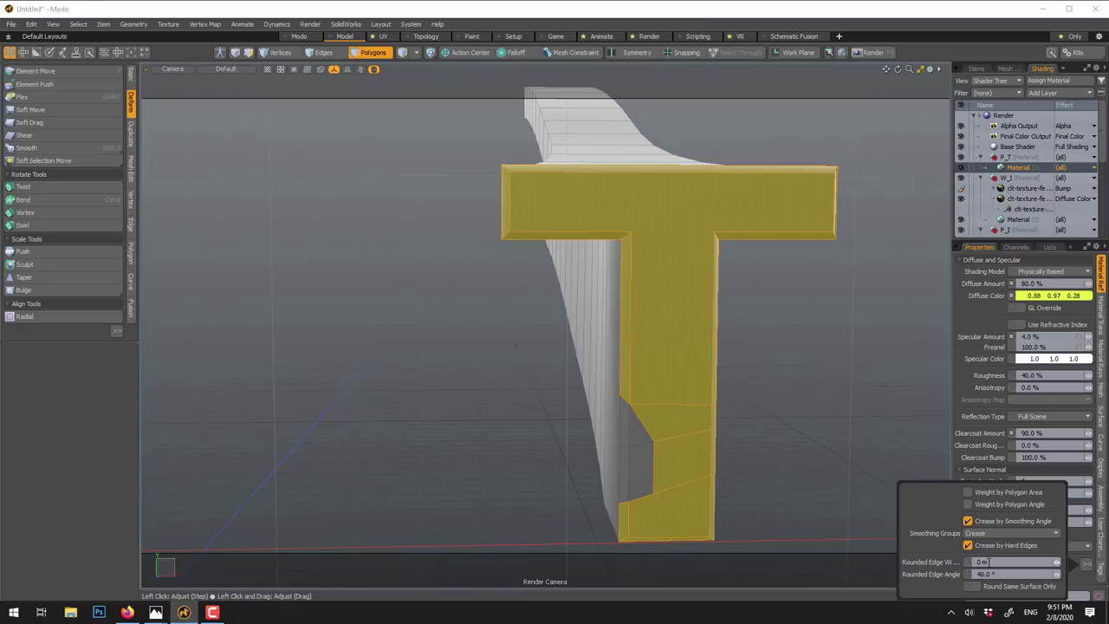
key(Return)
click(790, 351)
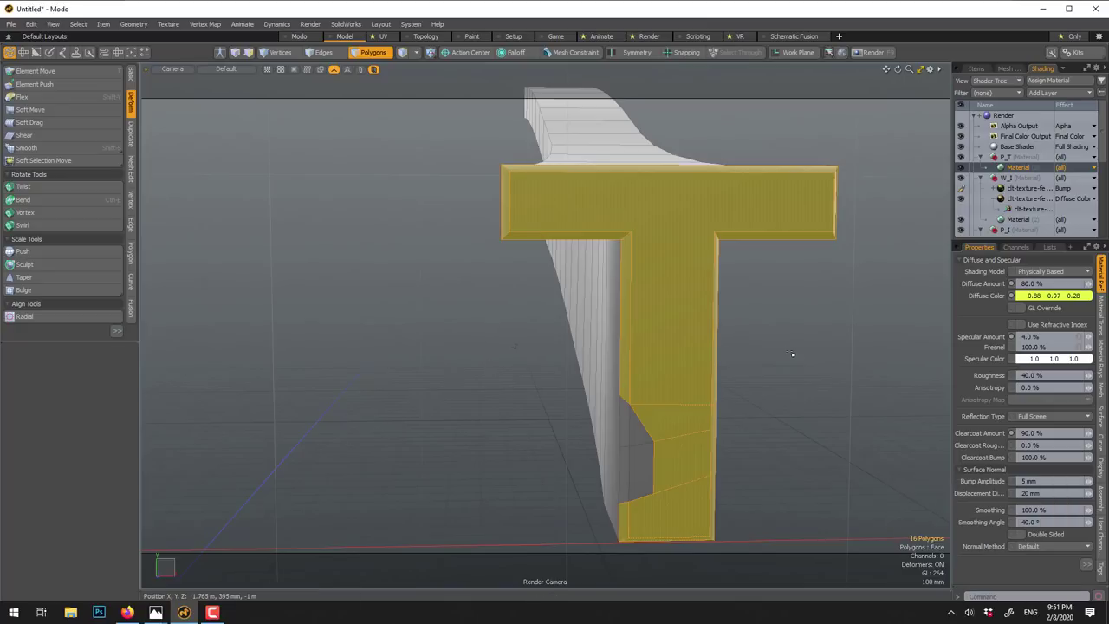
alt+drag(801, 356, 606, 362)
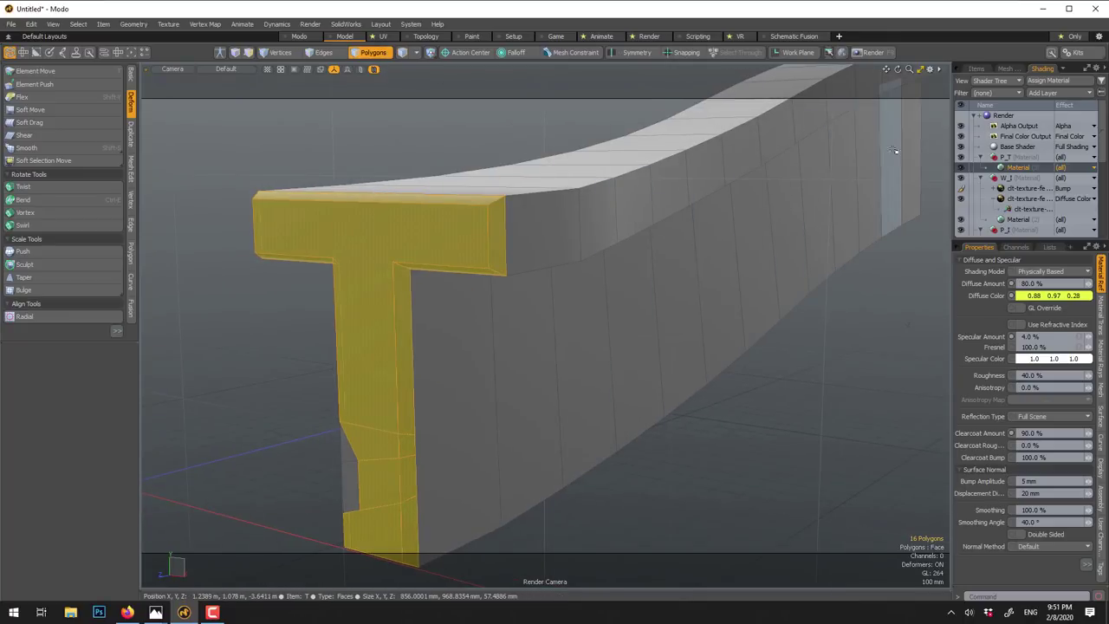
click(915, 110)
drag(933, 81, 934, 74)
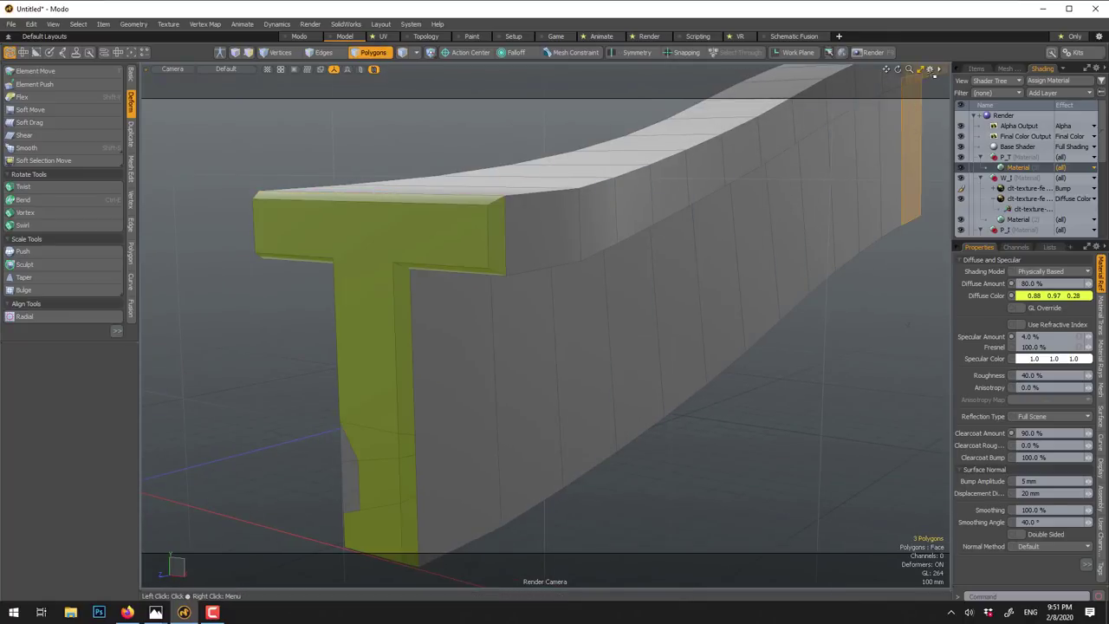
key(l)
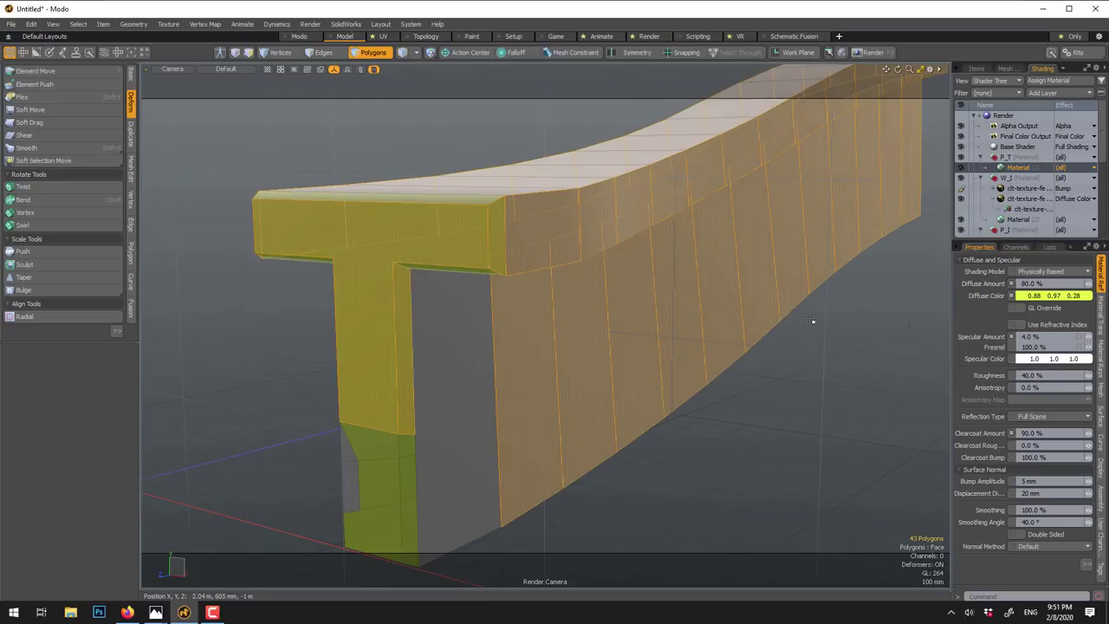
scroll(811, 320, down, 2)
alt+shift+drag(811, 320, 817, 373)
click(817, 373)
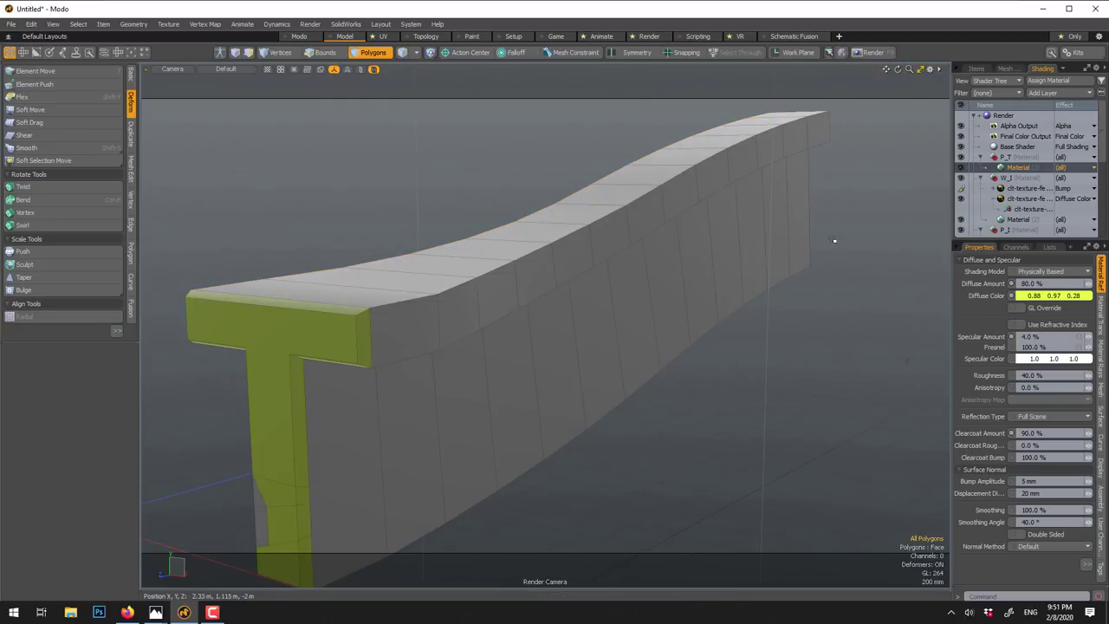
- Select the polygon loop around the T's back end and grow the selection forward over the whole body up to the yellow front
click(803, 208)
alt+drag(839, 281, 832, 317)
key(l)
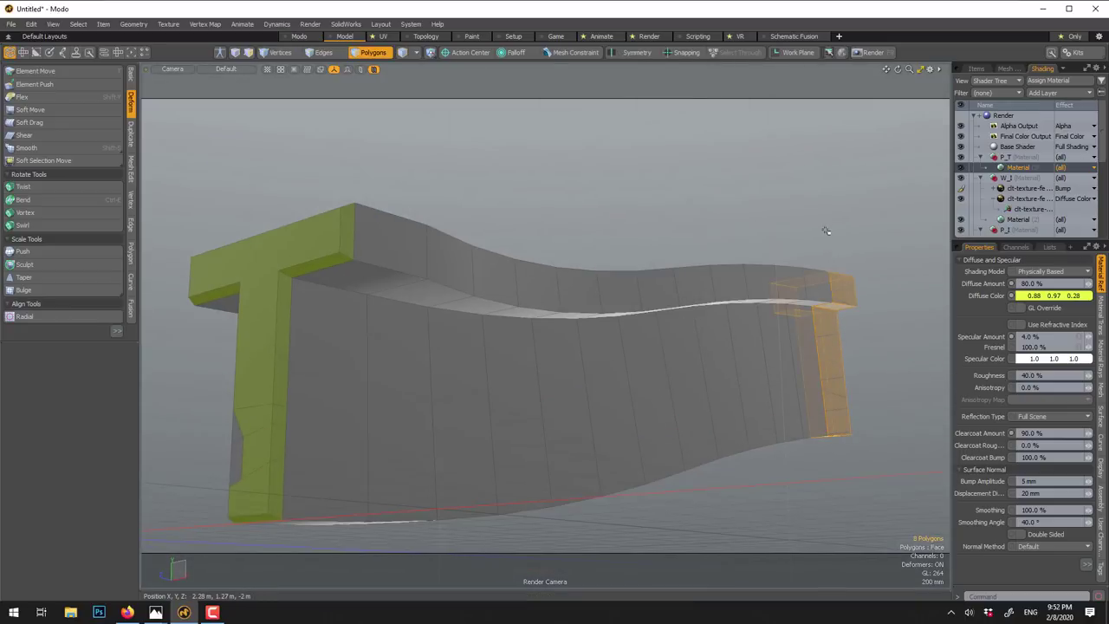
key(Up)
key(Up)
key(Up)
key(Up)
key(Up)
key(Up)
key(Up)
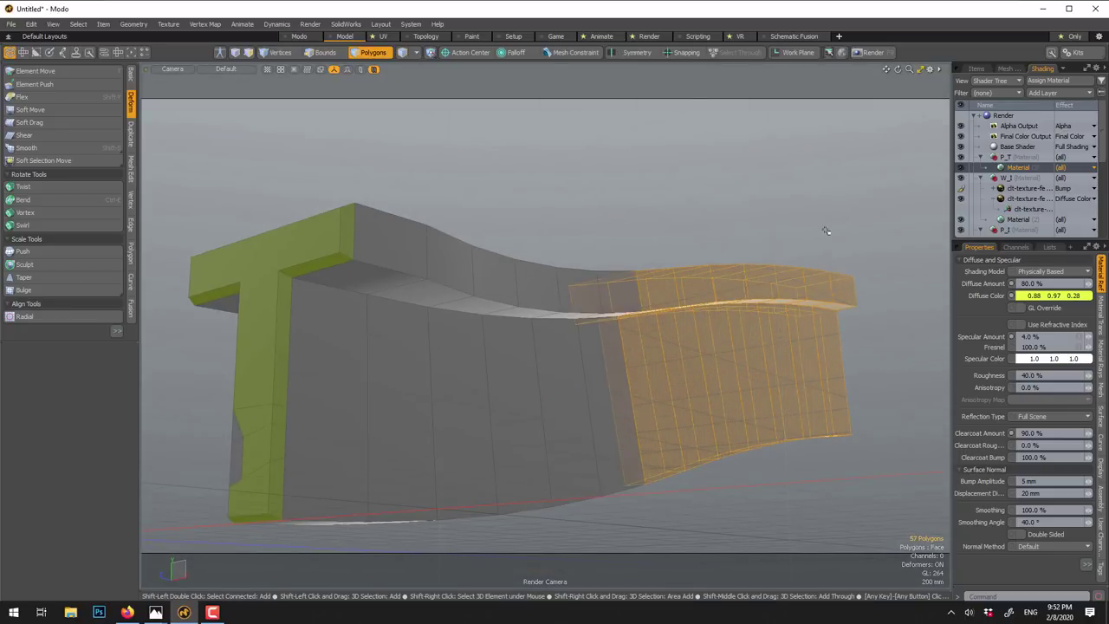
key(Up)
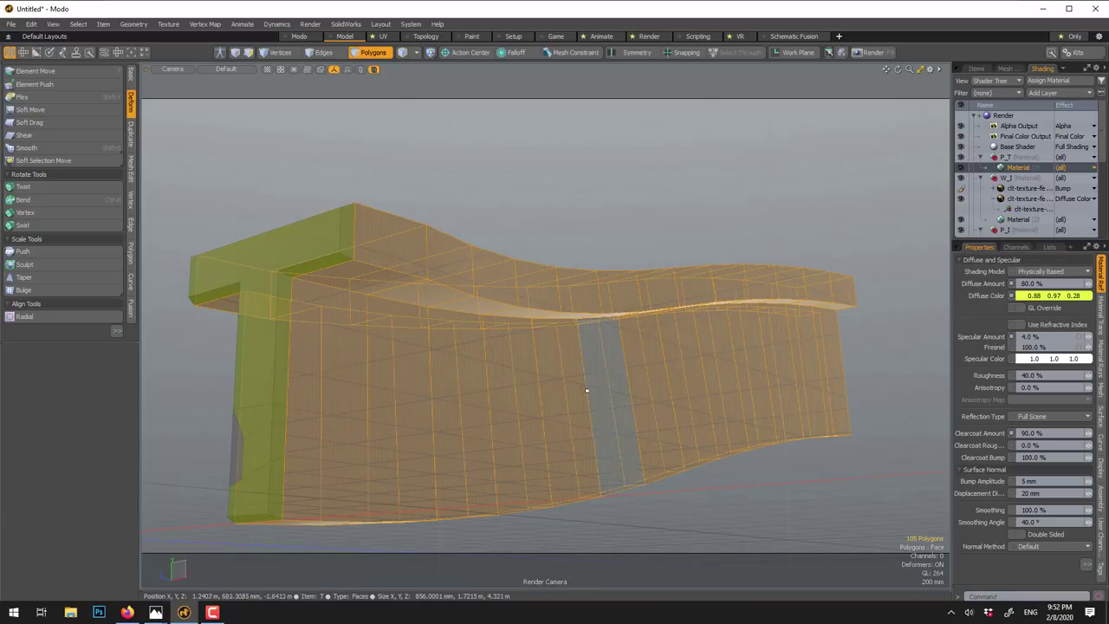
- Add the stem's unpainted notch polygons to the body selection and open the material assignment for it
alt+drag(583, 416, 676, 438)
mouse_move(674, 472)
shift+mouse_down()
mouse_move(700, 515)
mouse_move(655, 500)
mouse_move(627, 424)
mouse_move(591, 381)
mouse_move(651, 389)
shift+mouse_up()
alt+drag(537, 369, 442, 355)
scroll(593, 391, down, 3)
scroll(593, 391, down, 5)
key(m)
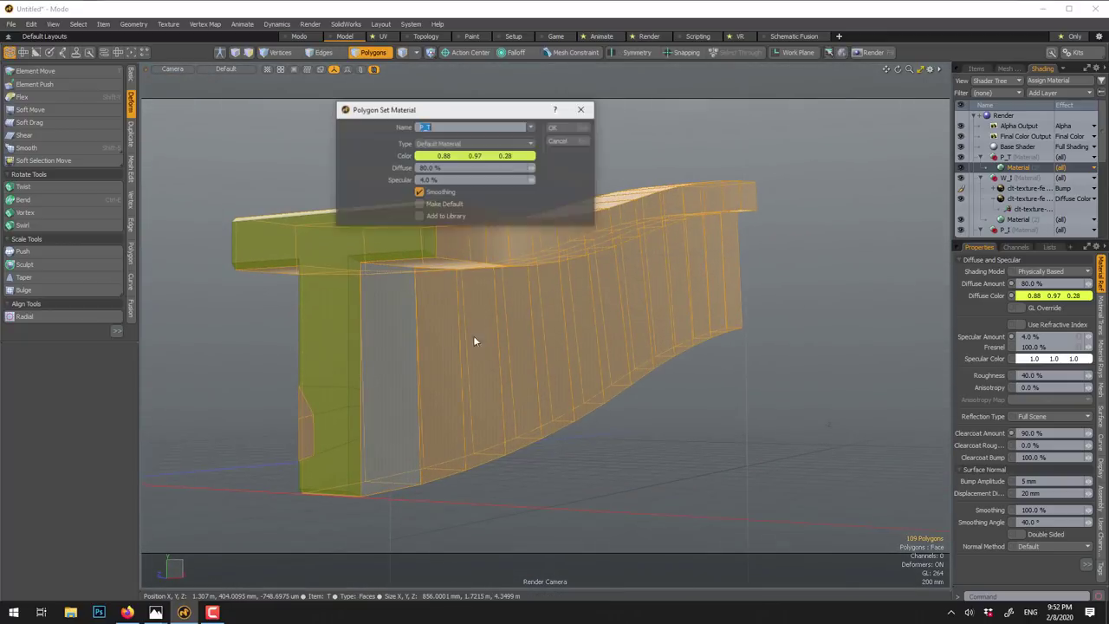
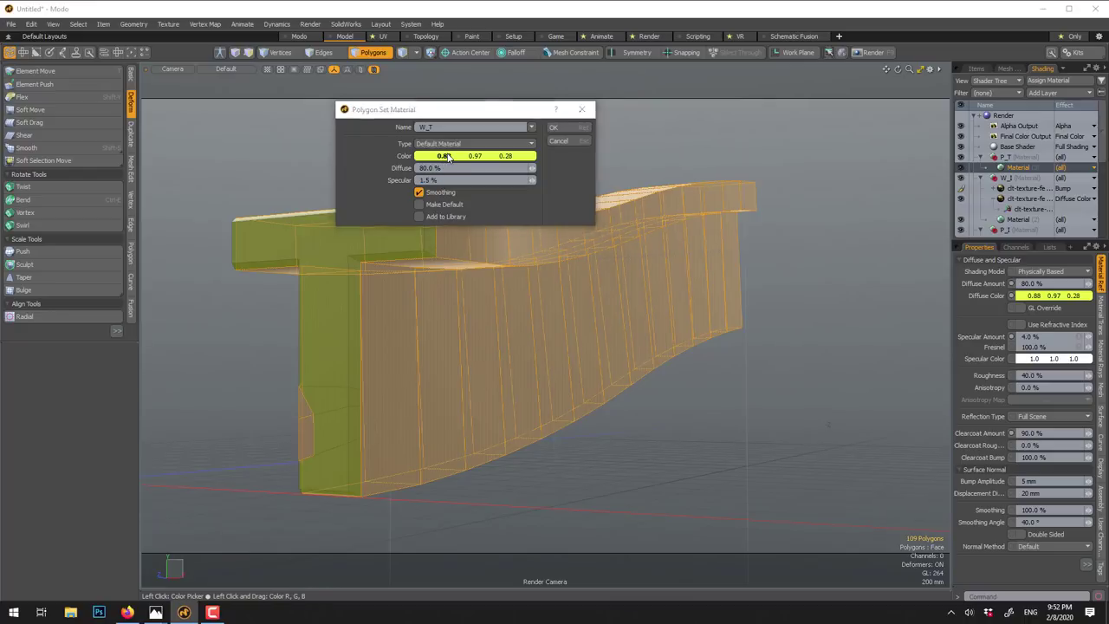
- Give the new material W_T a pink colour (1.0, 0.5, 1.0), assign it to the body polygons, and clear the selection
click(448, 156)
click(456, 153)
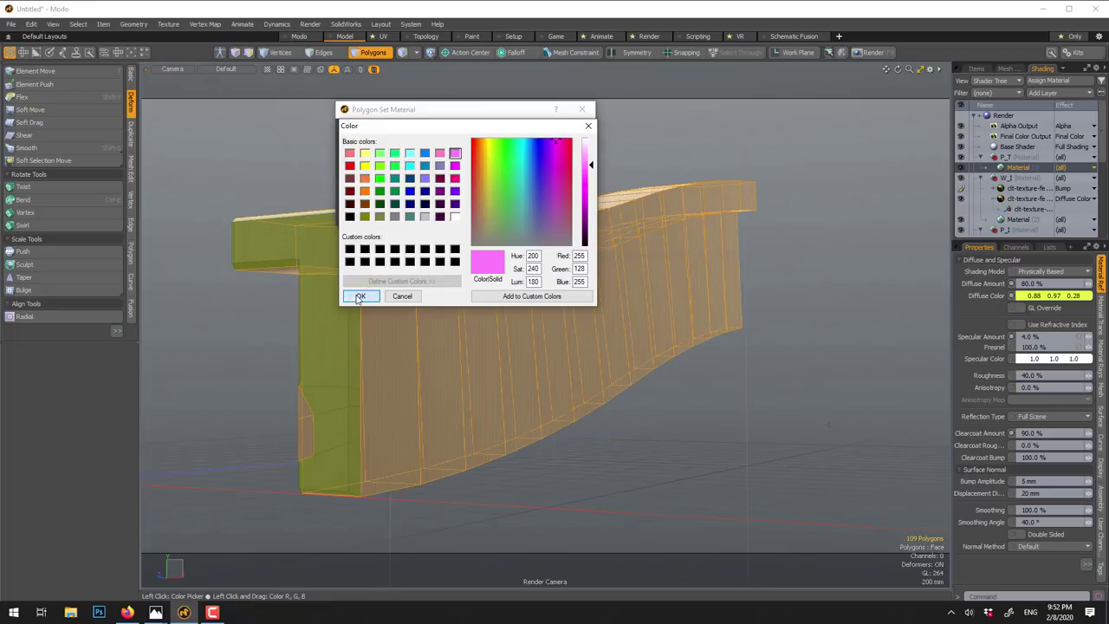
click(361, 296)
click(556, 128)
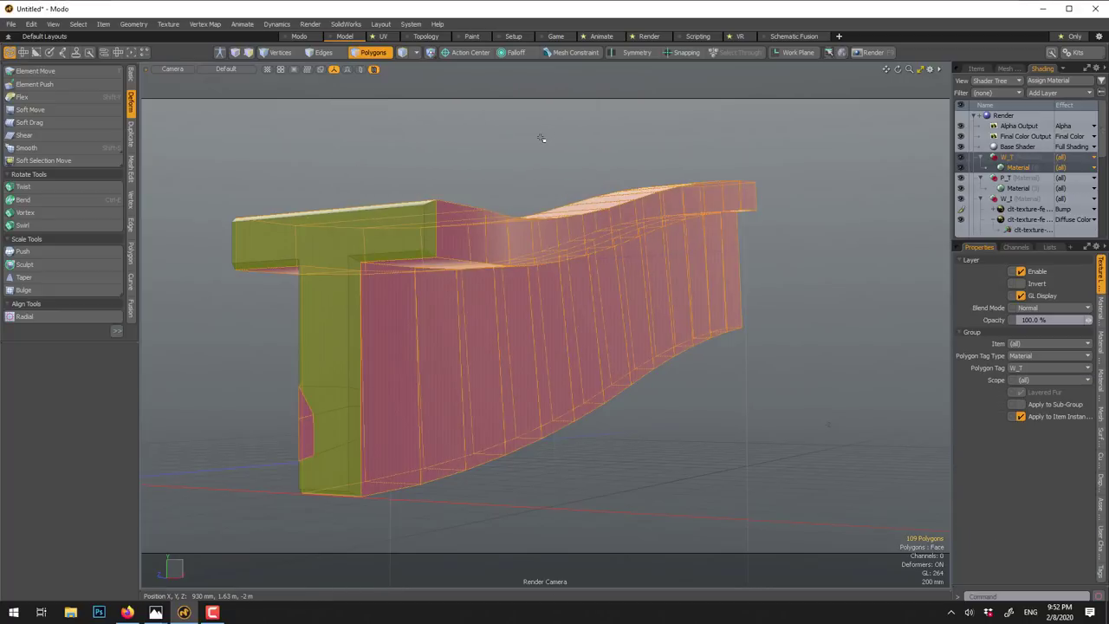
click(541, 137)
click(371, 52)
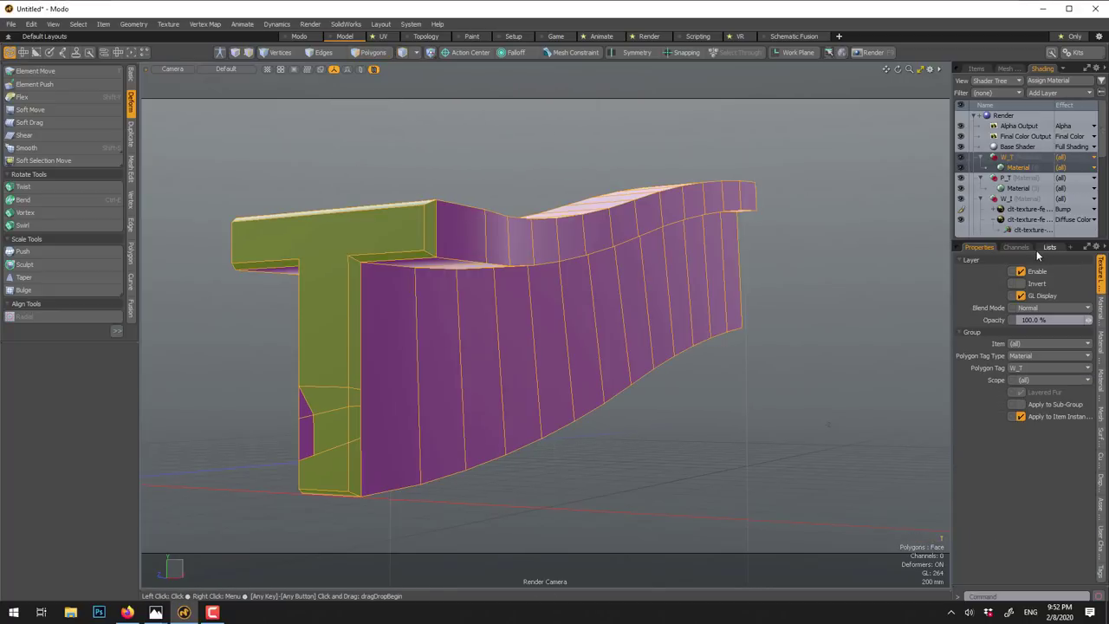
- Copy the W_I material's bump and diffuse color wood texture layers into the W_T material group, above its base material
click(1028, 210)
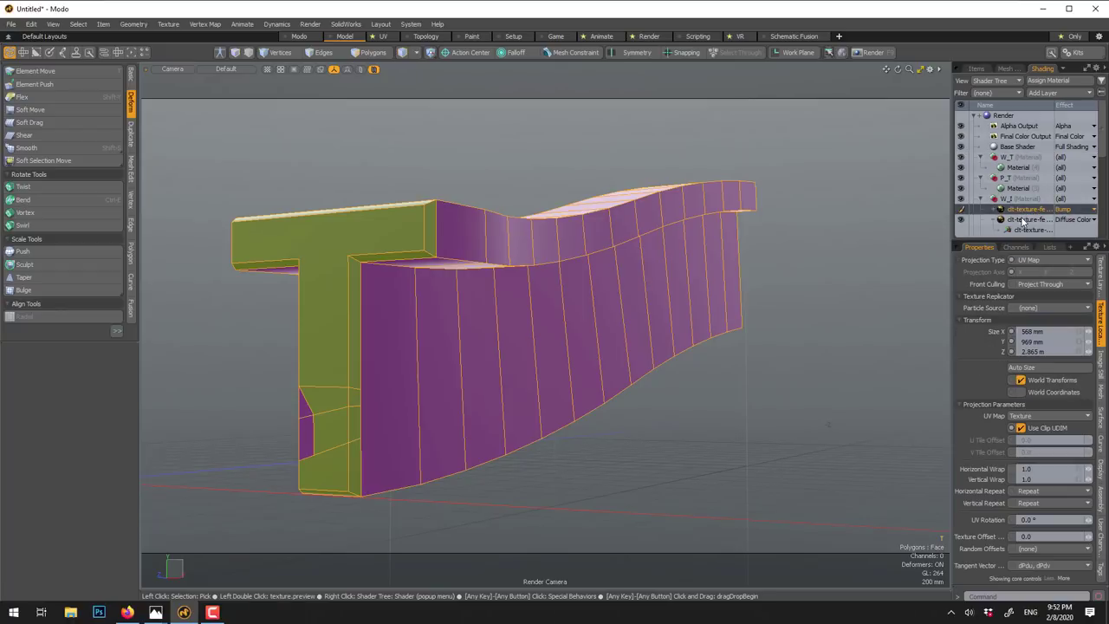
ctrl+click(1022, 221)
right_click(1022, 219)
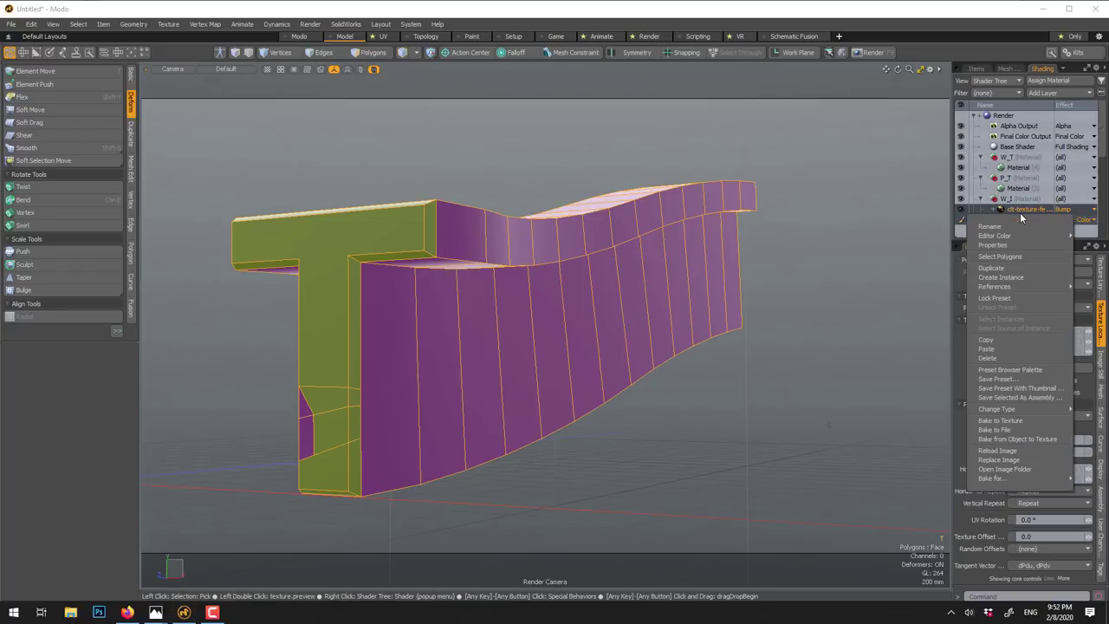
click(987, 346)
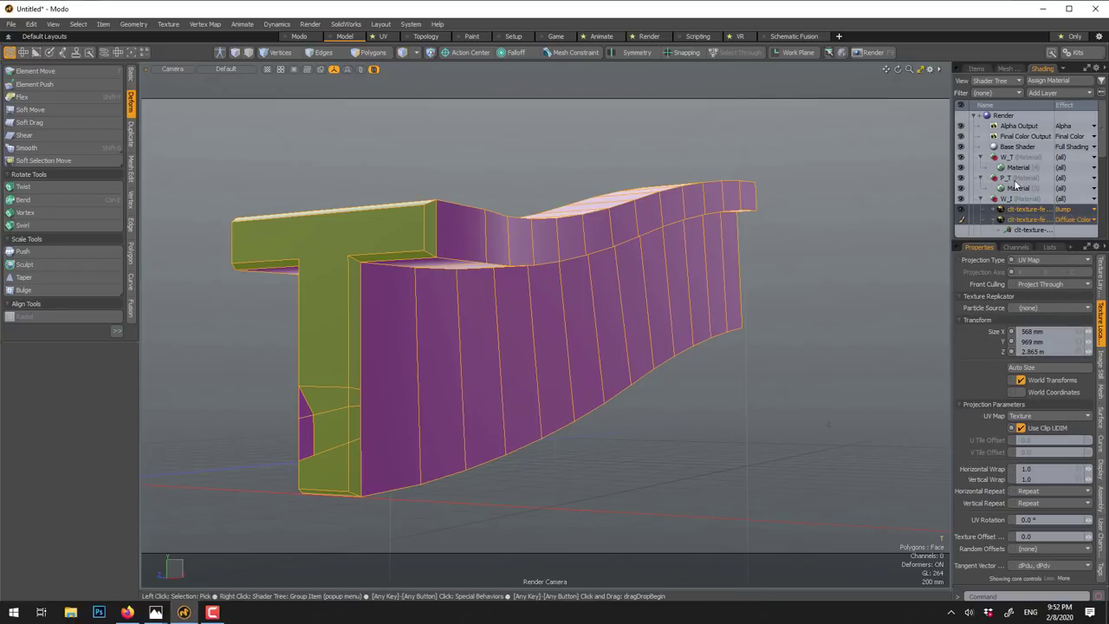
click(1016, 168)
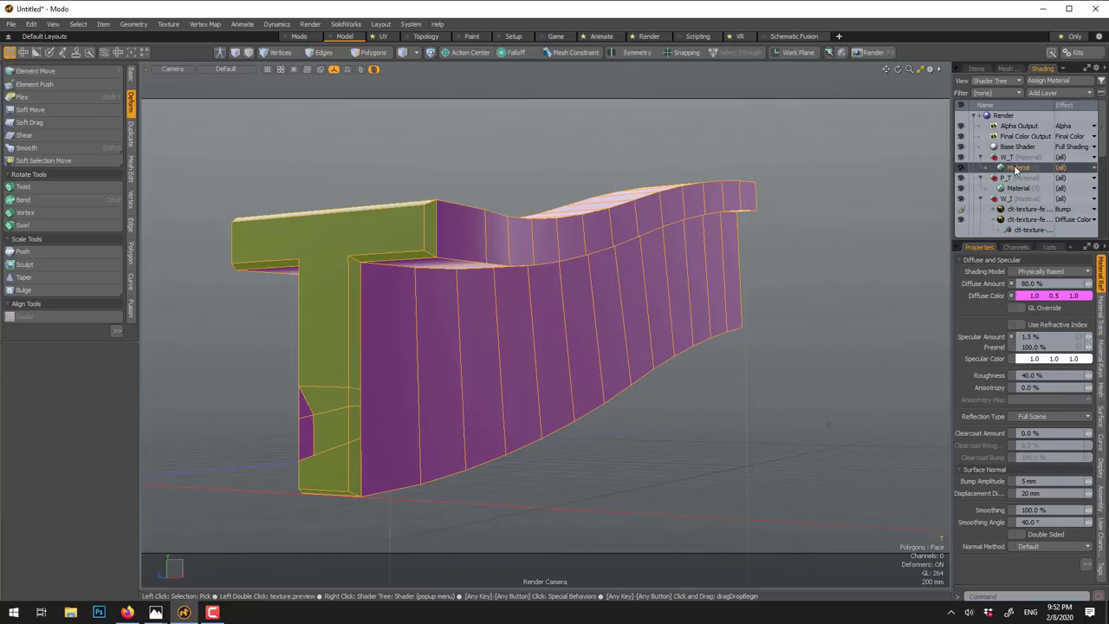
right_click(1017, 168)
click(993, 303)
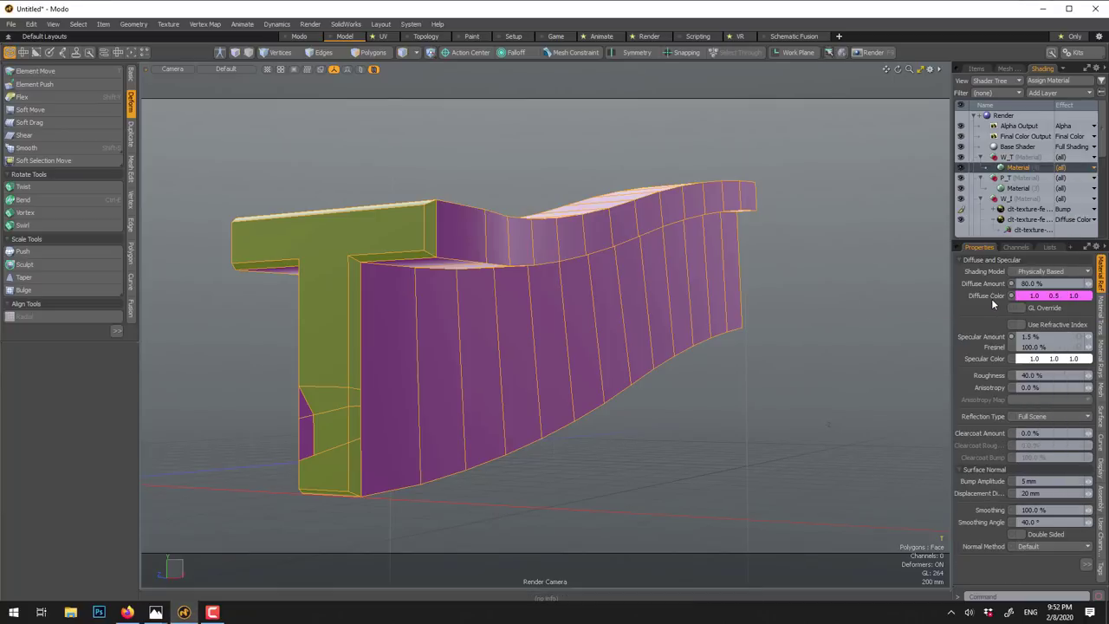
drag(1012, 185, 1015, 168)
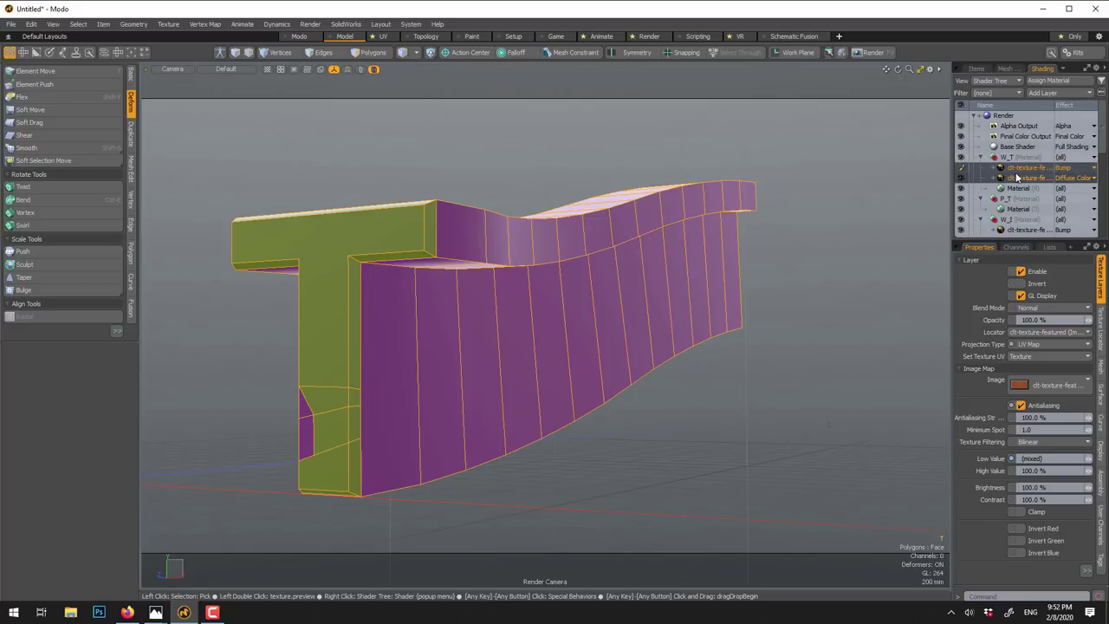
- Inspect the texture layer and locator settings of W_T's copied bump and diffuse color layers
click(1020, 169)
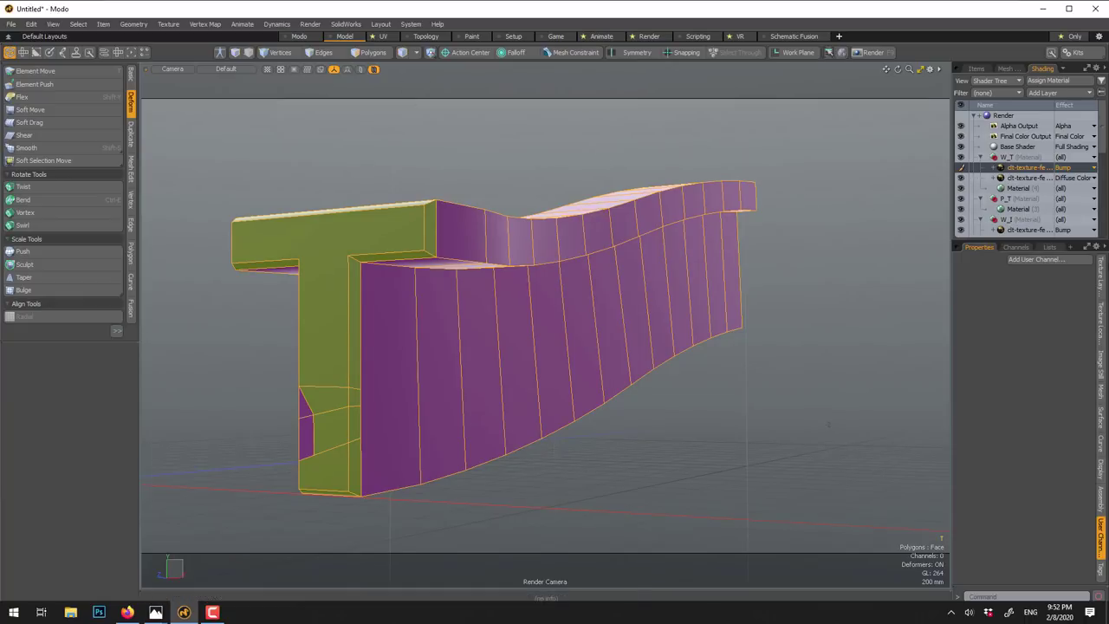
click(1099, 275)
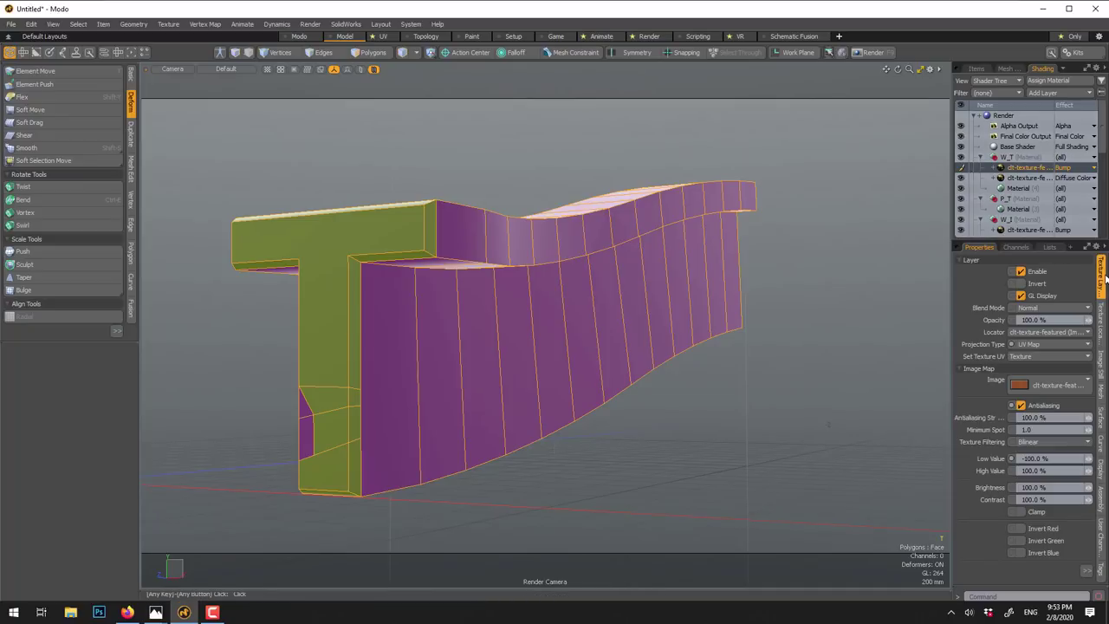
click(1100, 325)
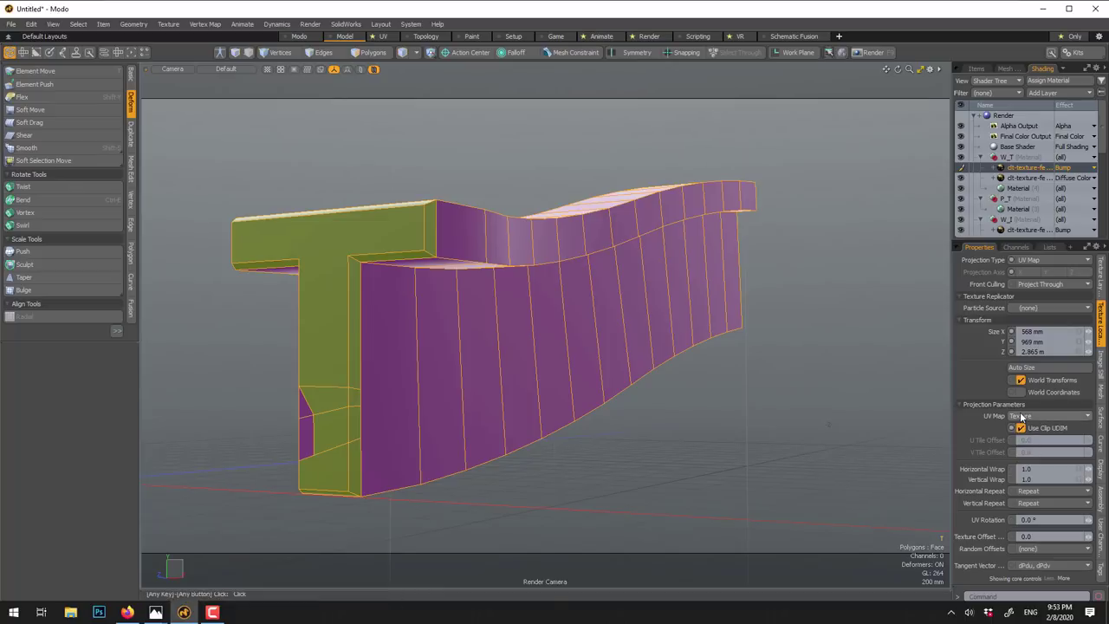
click(1031, 179)
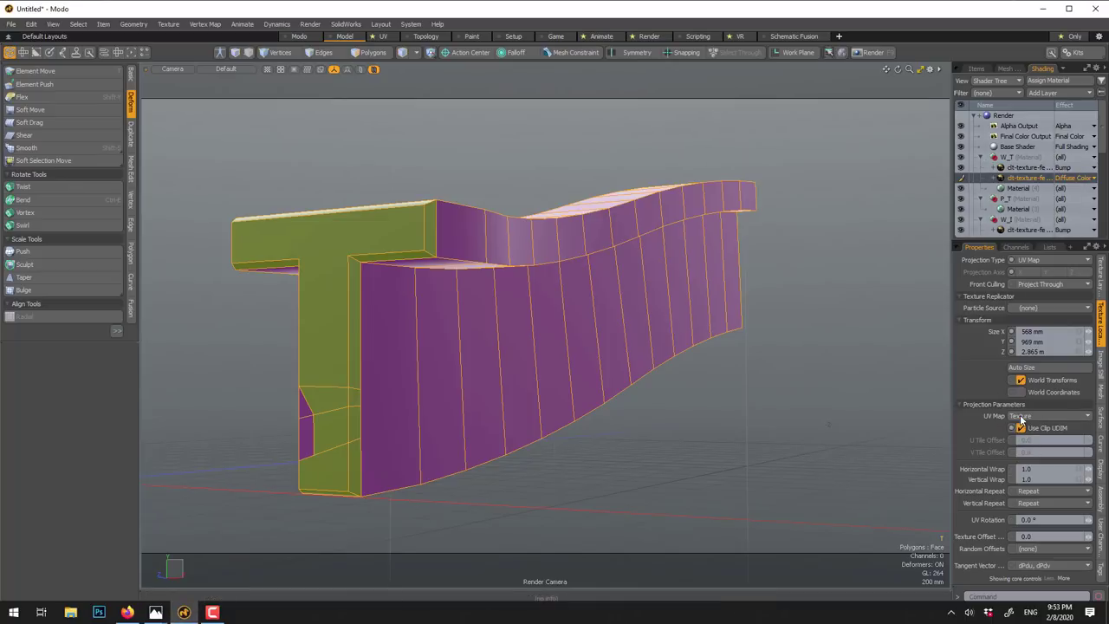
alt+drag(787, 335, 815, 310)
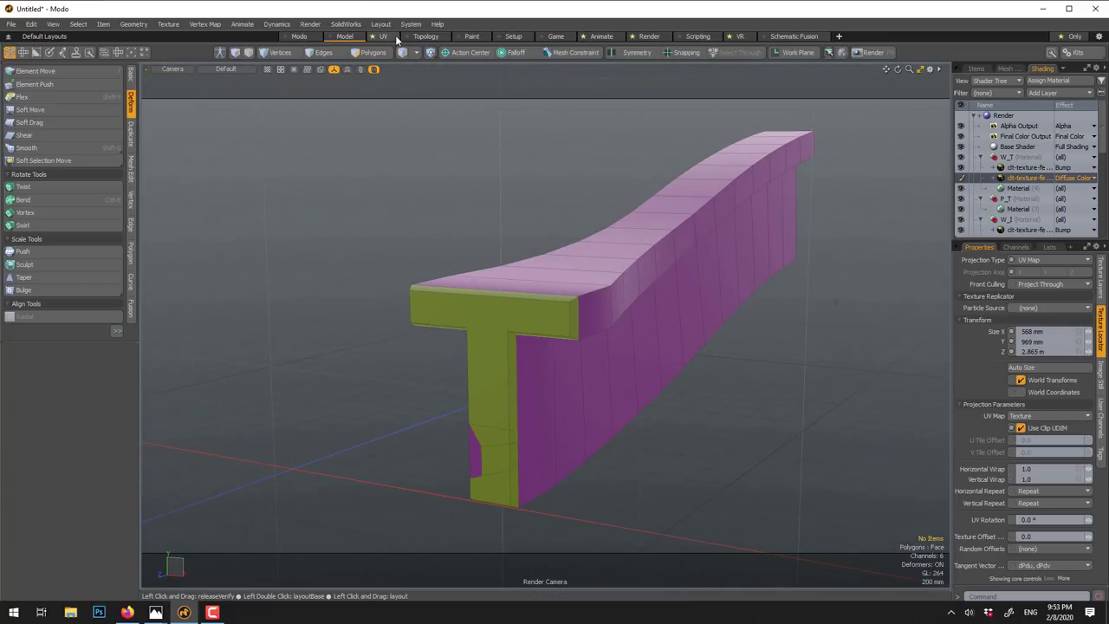
- Project a new planar UV map named Texture onto the T mesh along the X axis
click(390, 37)
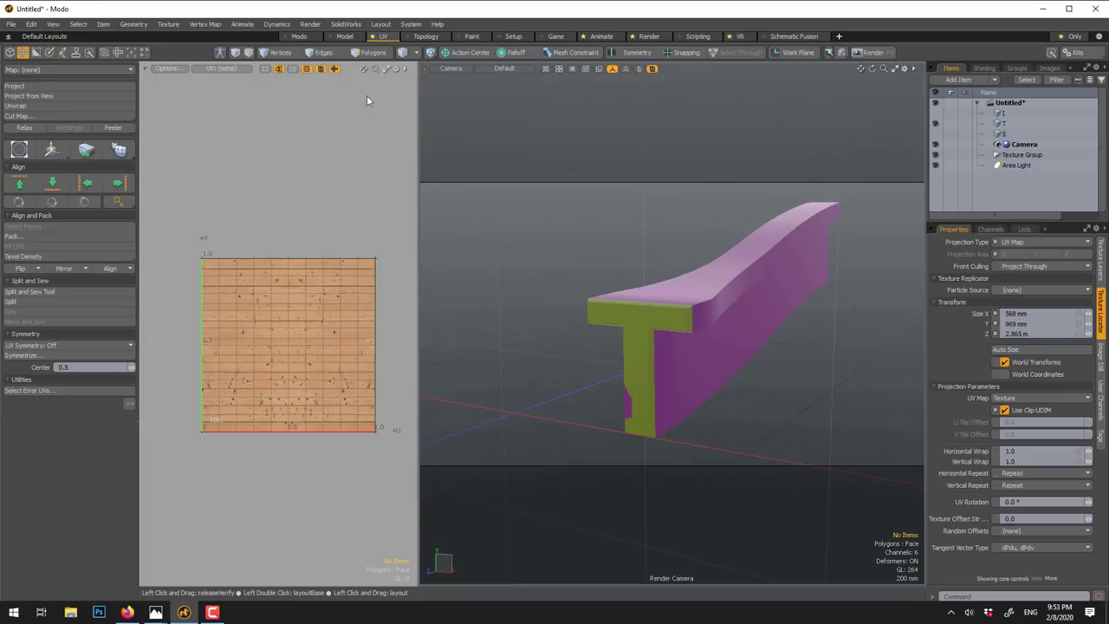
click(700, 294)
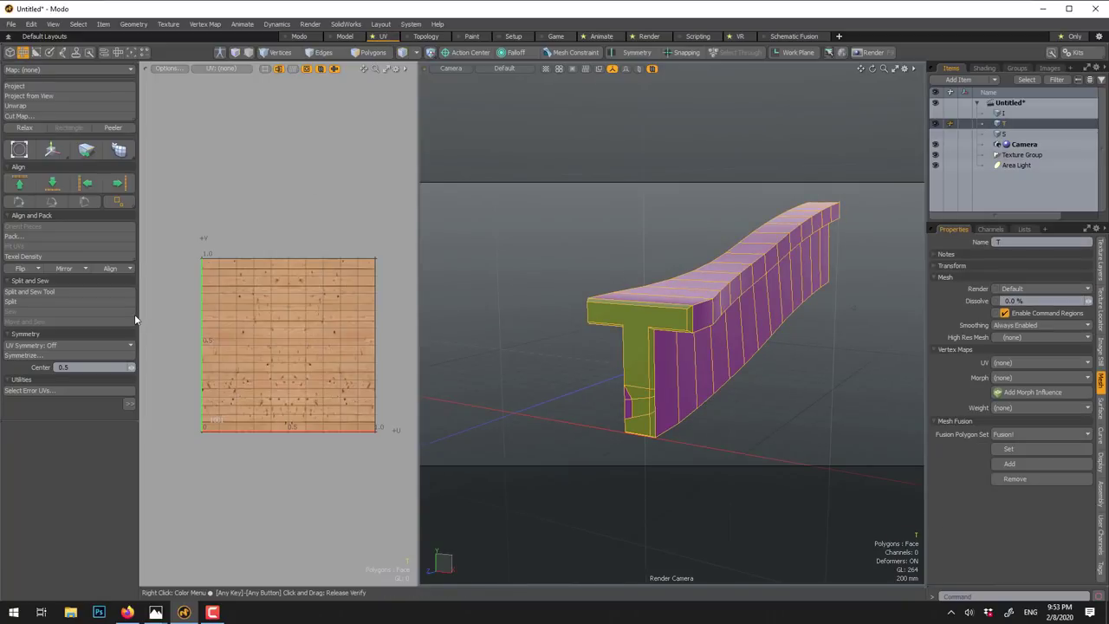
click(14, 87)
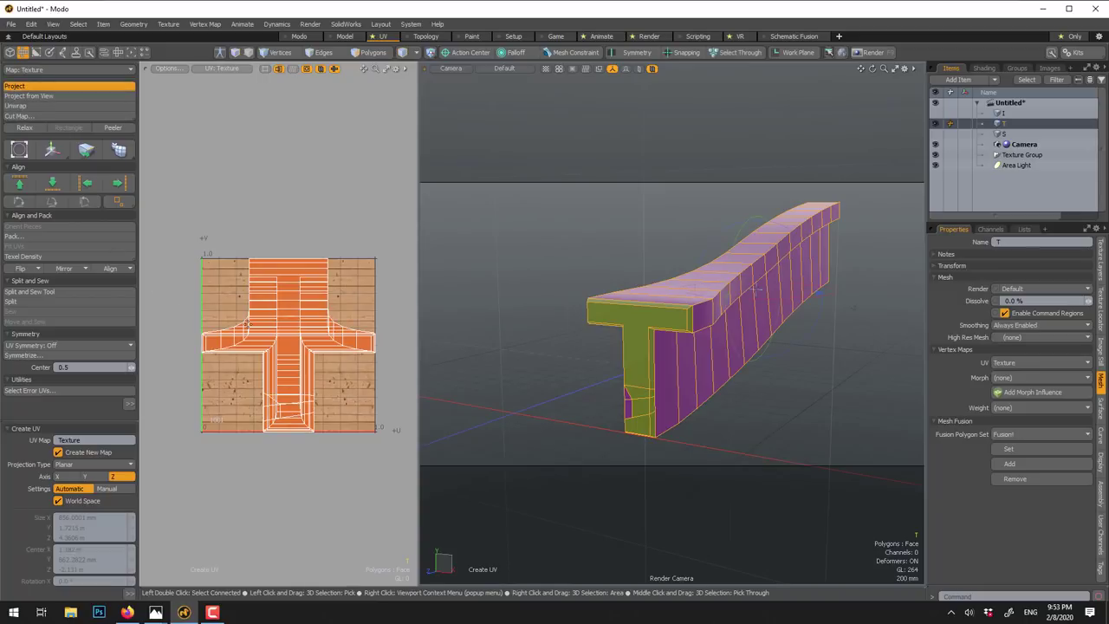
click(55, 478)
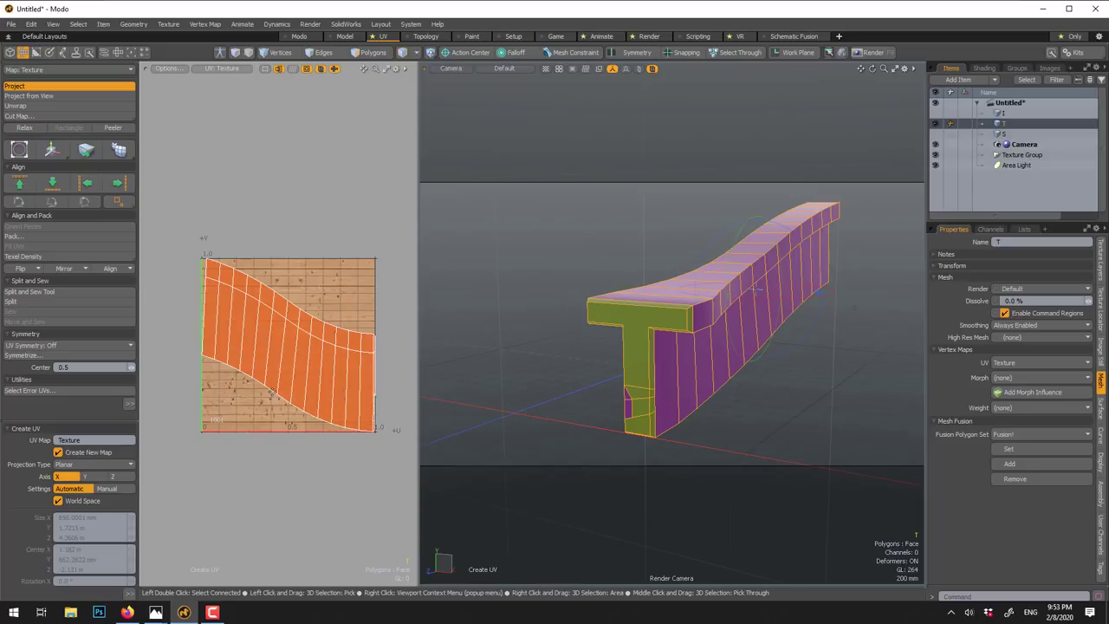
- Rotate the T's UV island slightly counterclockwise over the wood texture
key(e)
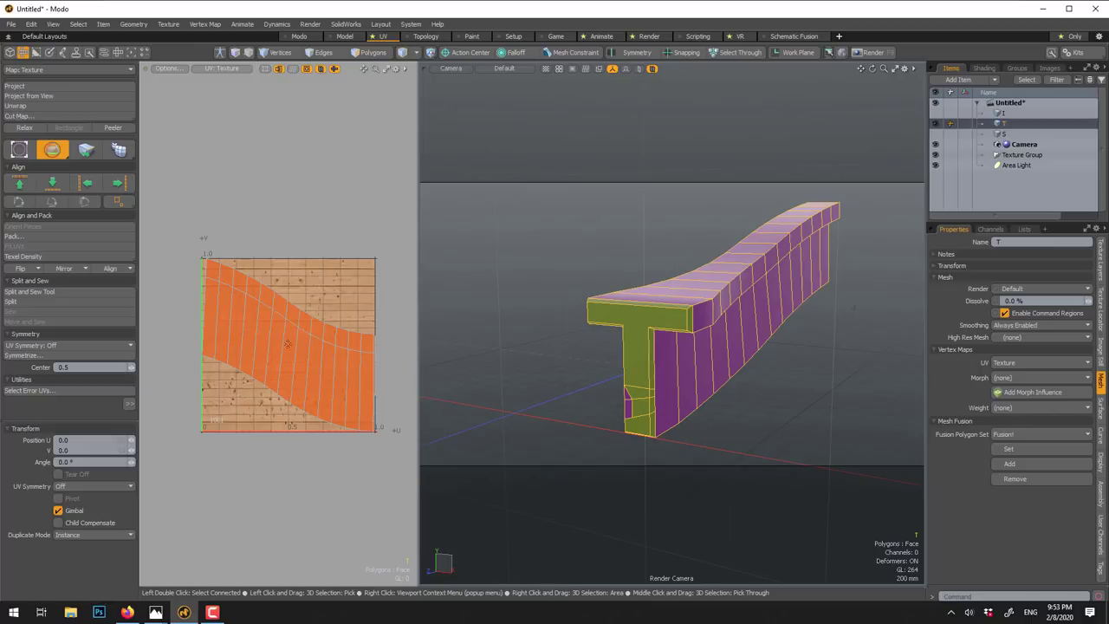
mouse_move(245, 361)
mouse_down()
mouse_move(225, 366)
mouse_move(270, 381)
mouse_move(253, 378)
mouse_up()
key(w)
key(r)
key(q)
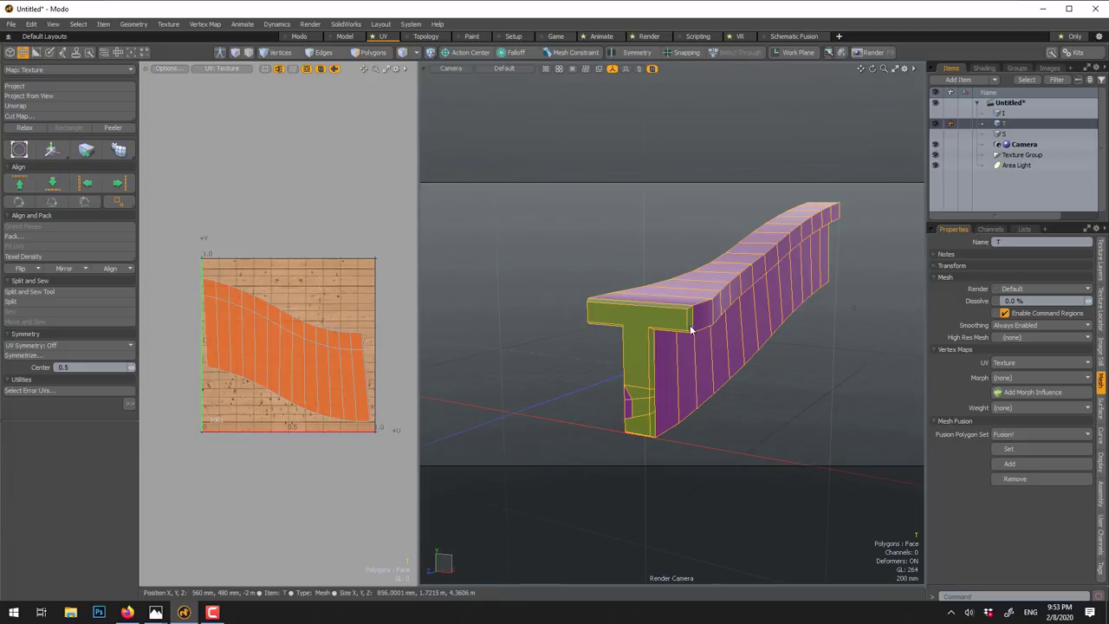
- Make Texture the active UV map in the UV view, clear the selection, and maximize the 3D camera viewport
click(249, 69)
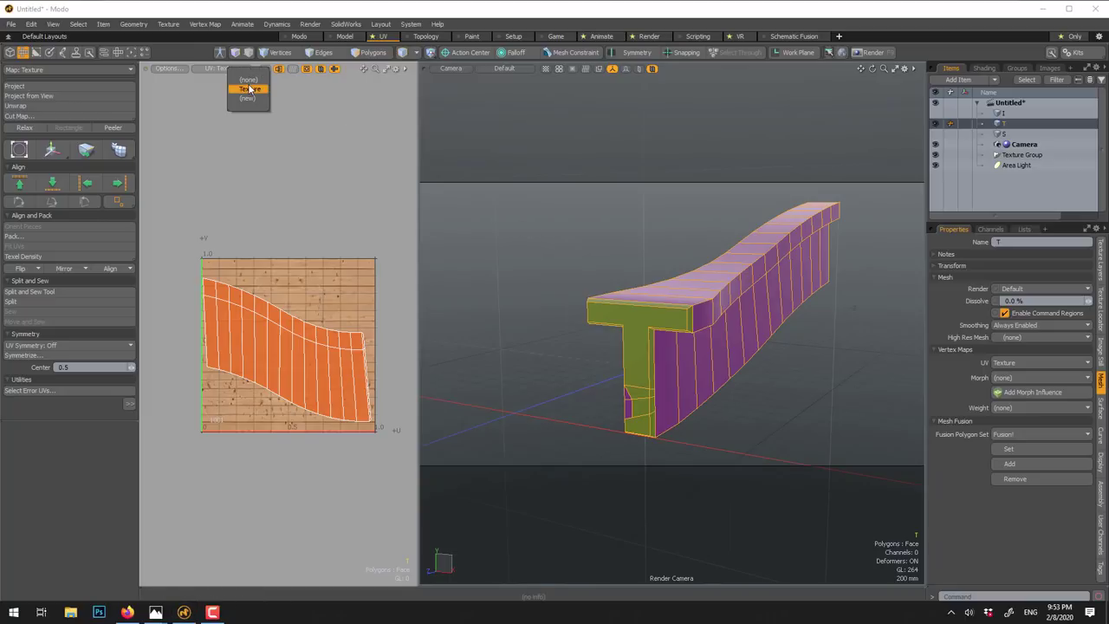
click(247, 93)
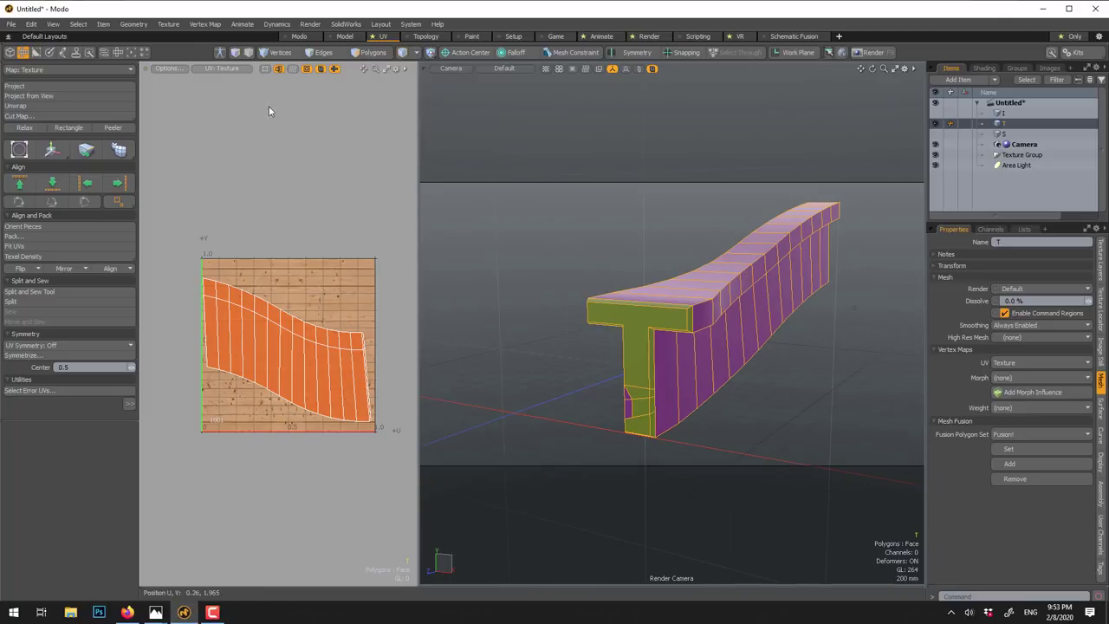
click(475, 201)
click(650, 298)
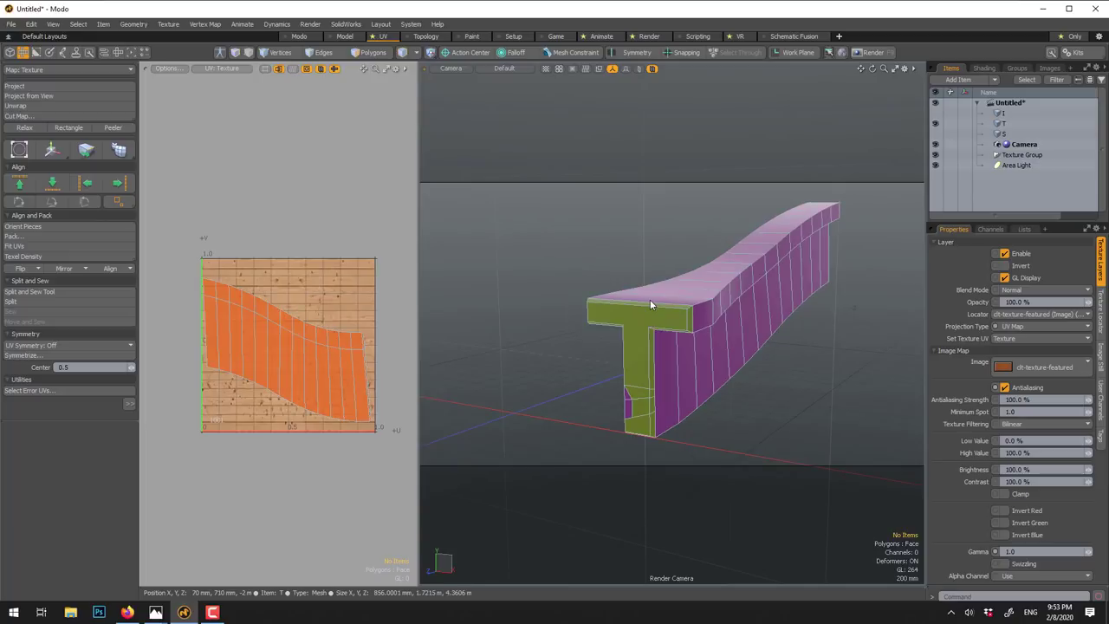
click(893, 69)
- Assign the Texture UV map to W_T's diffuse color image layer in the shader tree, and deselect the T
click(985, 69)
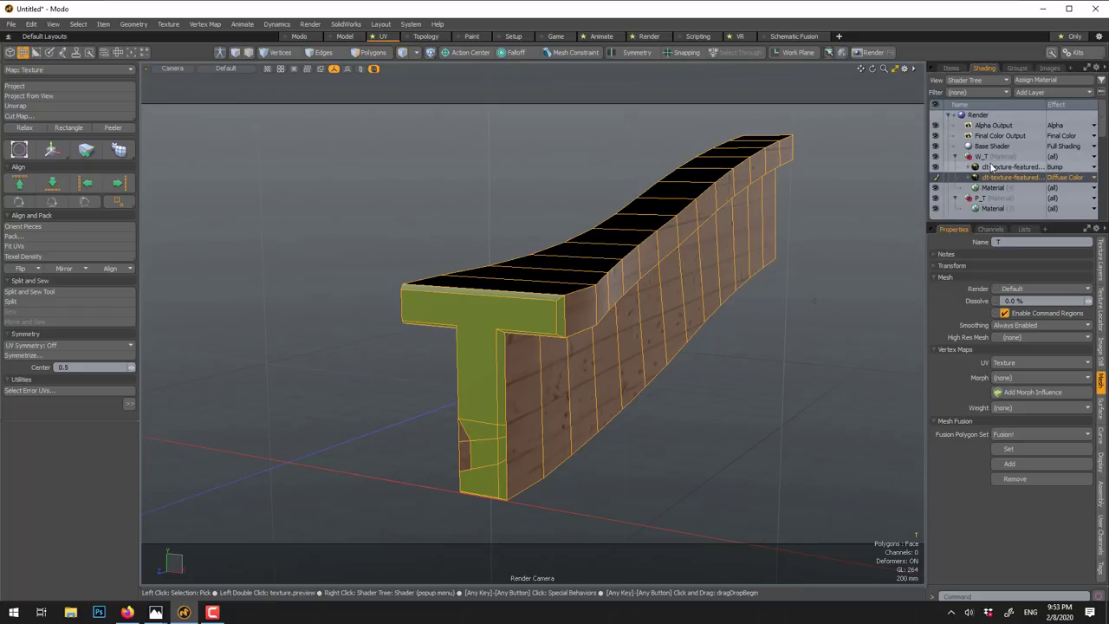
click(1103, 264)
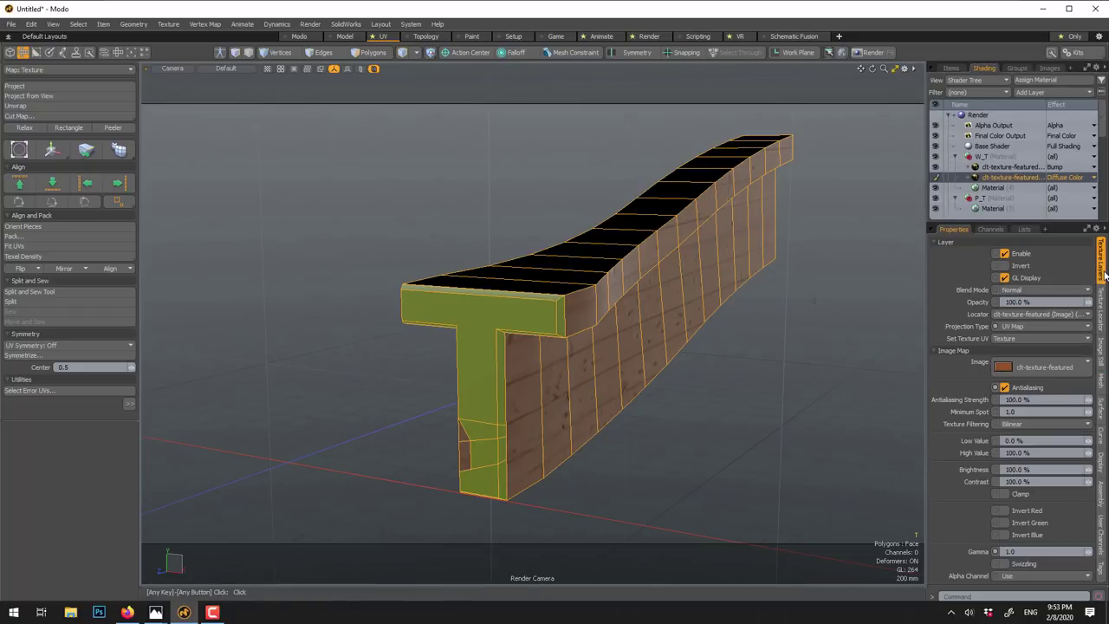
click(1020, 338)
click(1017, 327)
click(1017, 339)
click(1017, 344)
click(720, 363)
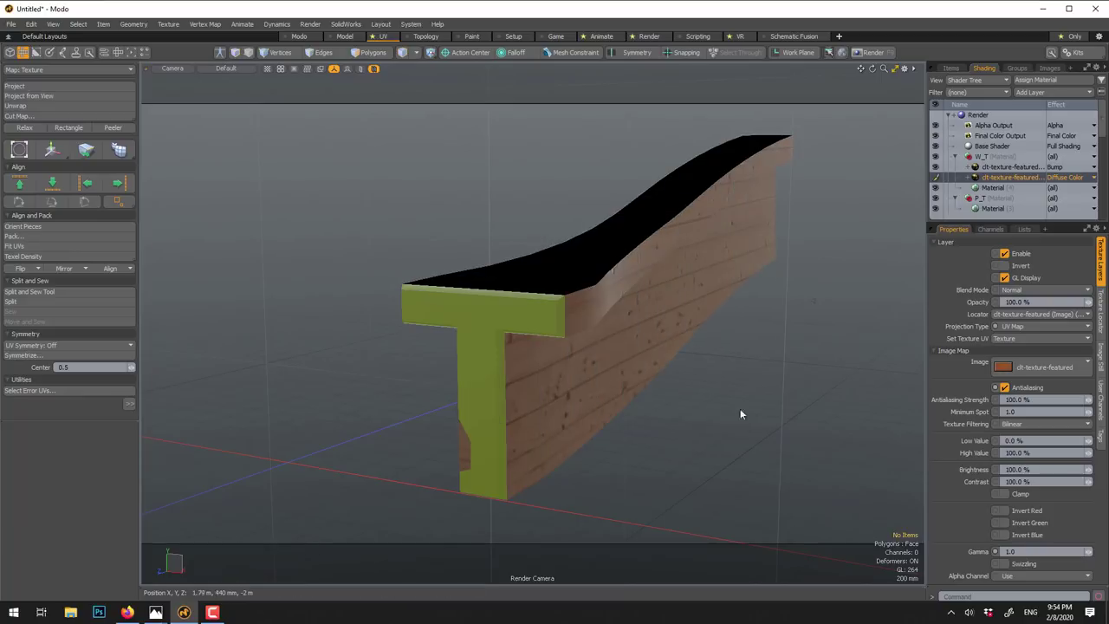
- Select the T mesh and rotate it about -17.5° around the X axis to tilt the letter's body
alt+drag(752, 495, 619, 327)
scroll(694, 448, down, 4)
click(624, 312)
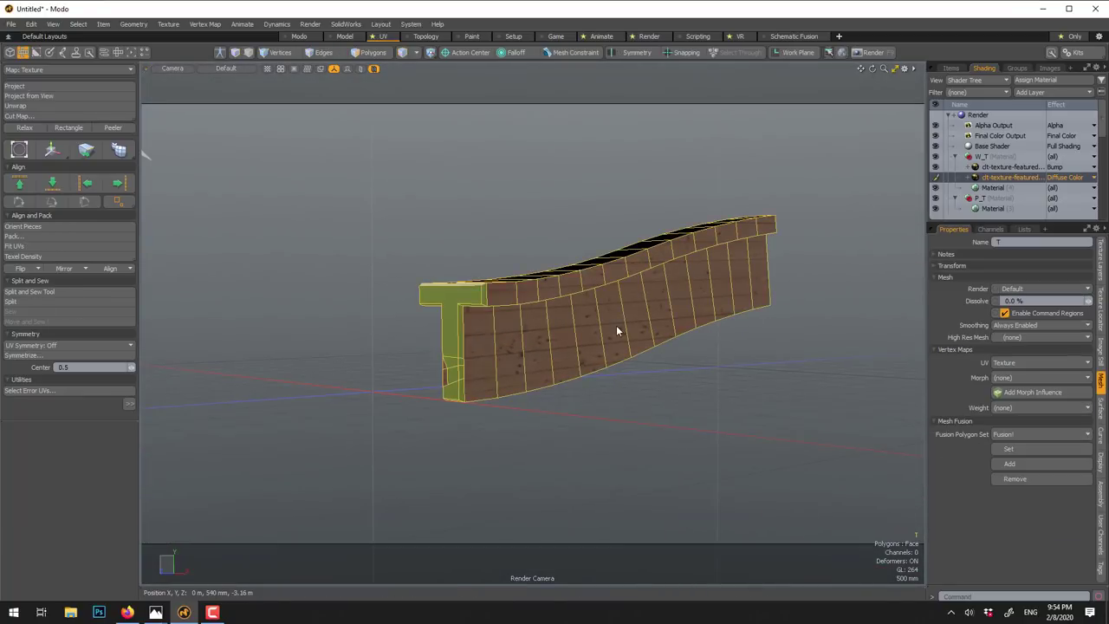
scroll(626, 307, up, 2)
key(e)
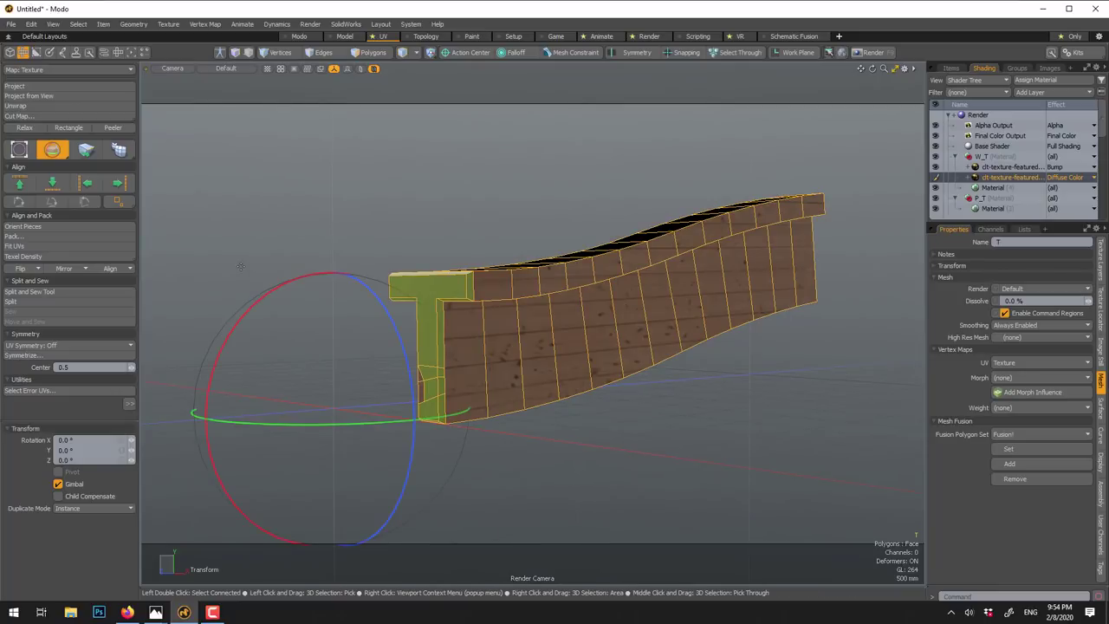
drag(254, 305, 284, 248)
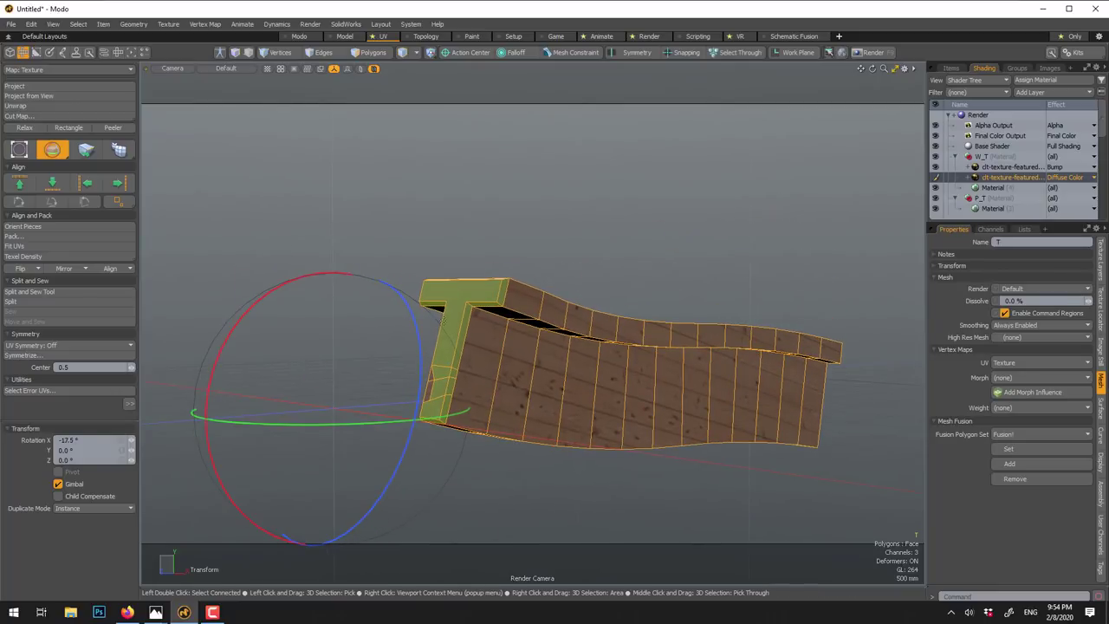
- Raise the T by about 410 mm along the Y axis and deselect it
key(w)
drag(339, 298, 339, 241)
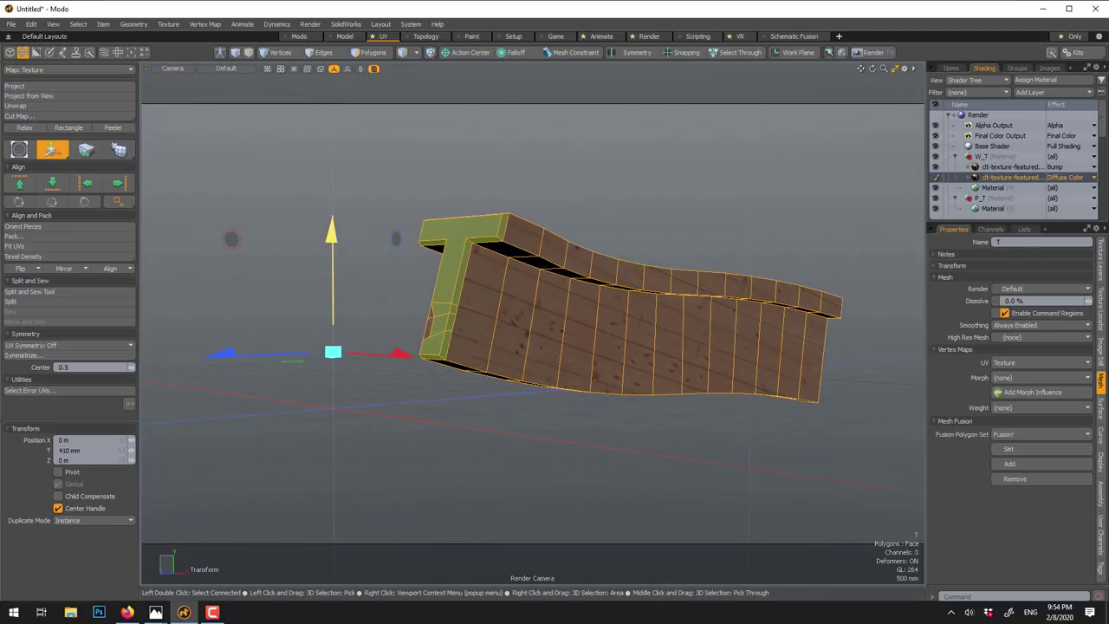
key(q)
click(525, 154)
- Show the I mesh beside the T and open an enlarged render preview of both letters
click(951, 68)
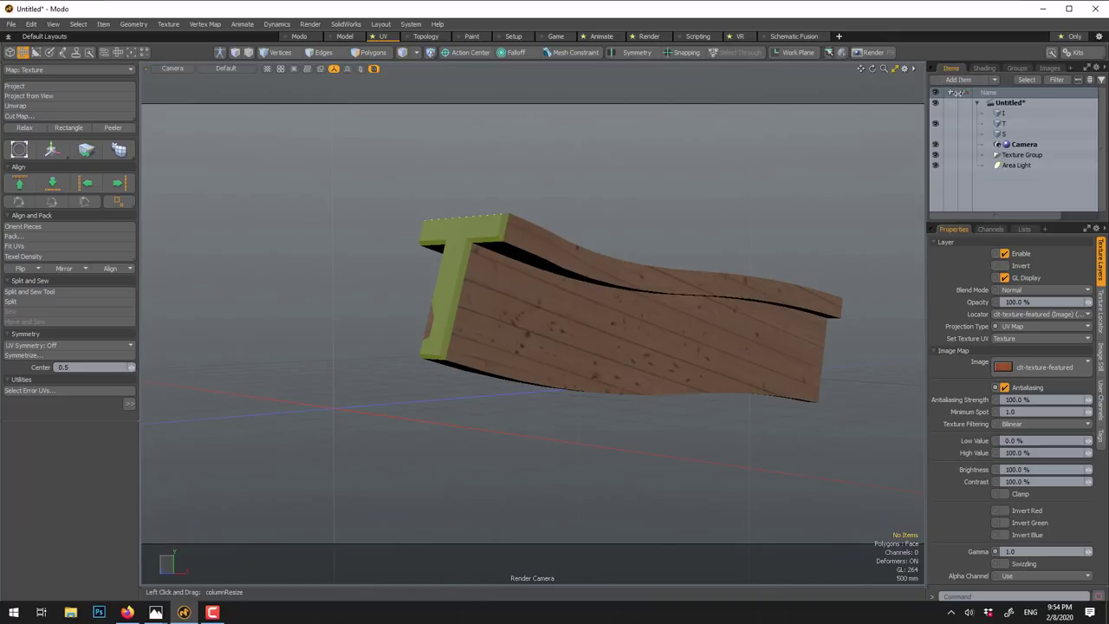
click(934, 114)
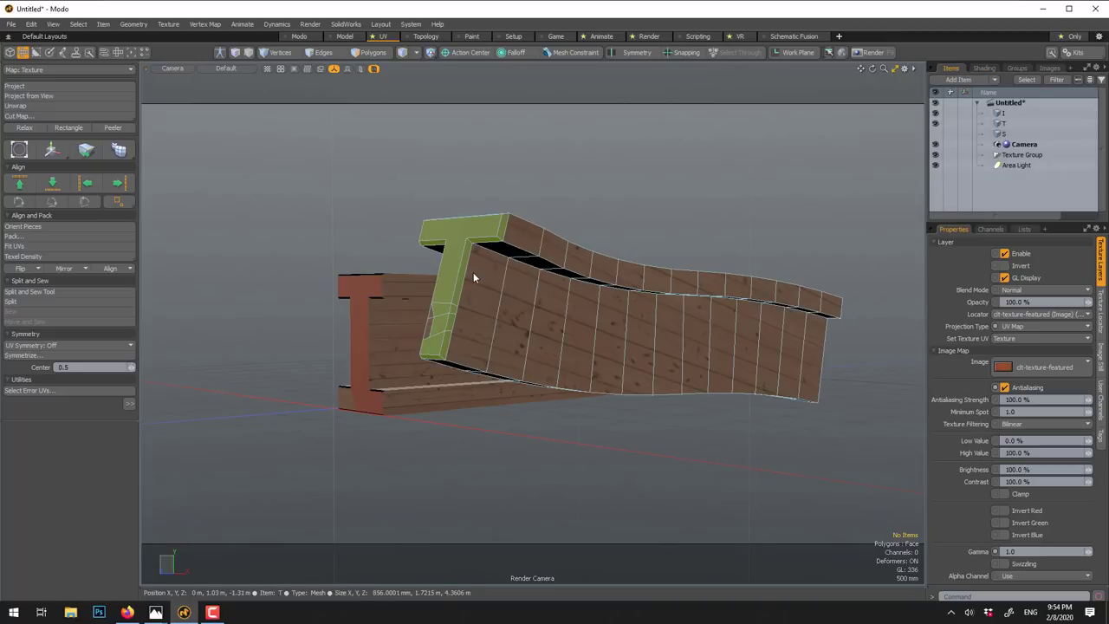
alt+drag(486, 284, 555, 325)
key(F8)
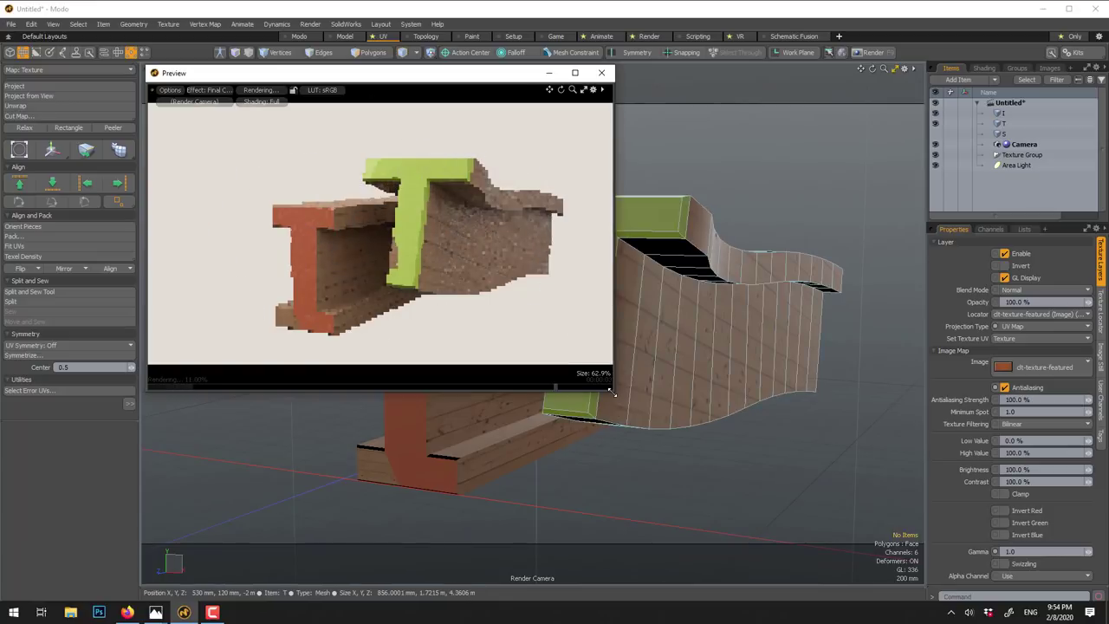
drag(610, 395, 810, 509)
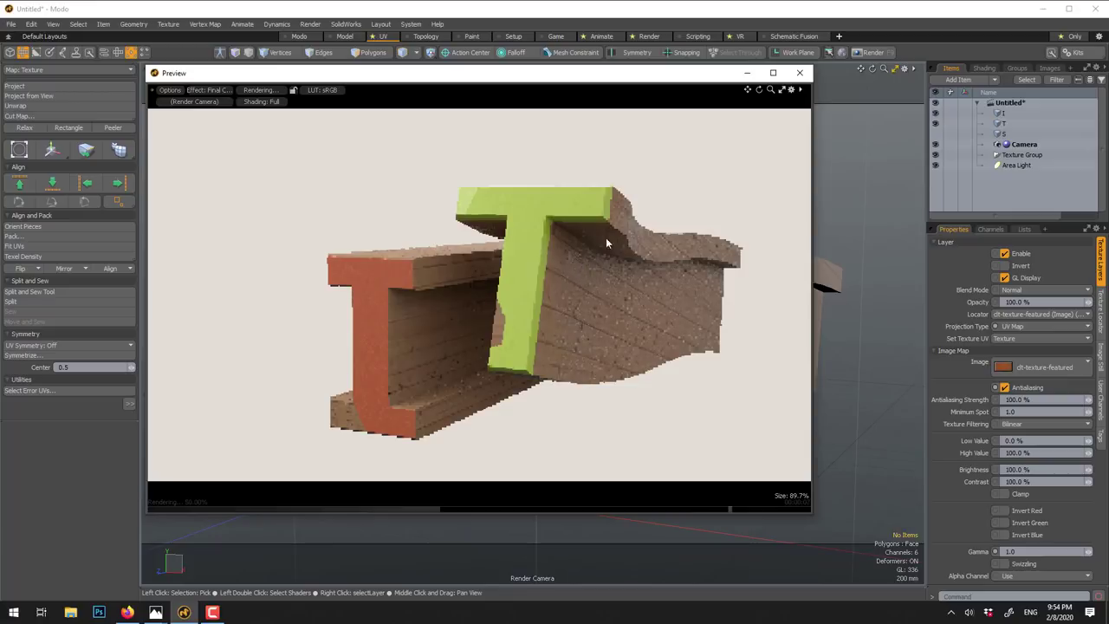